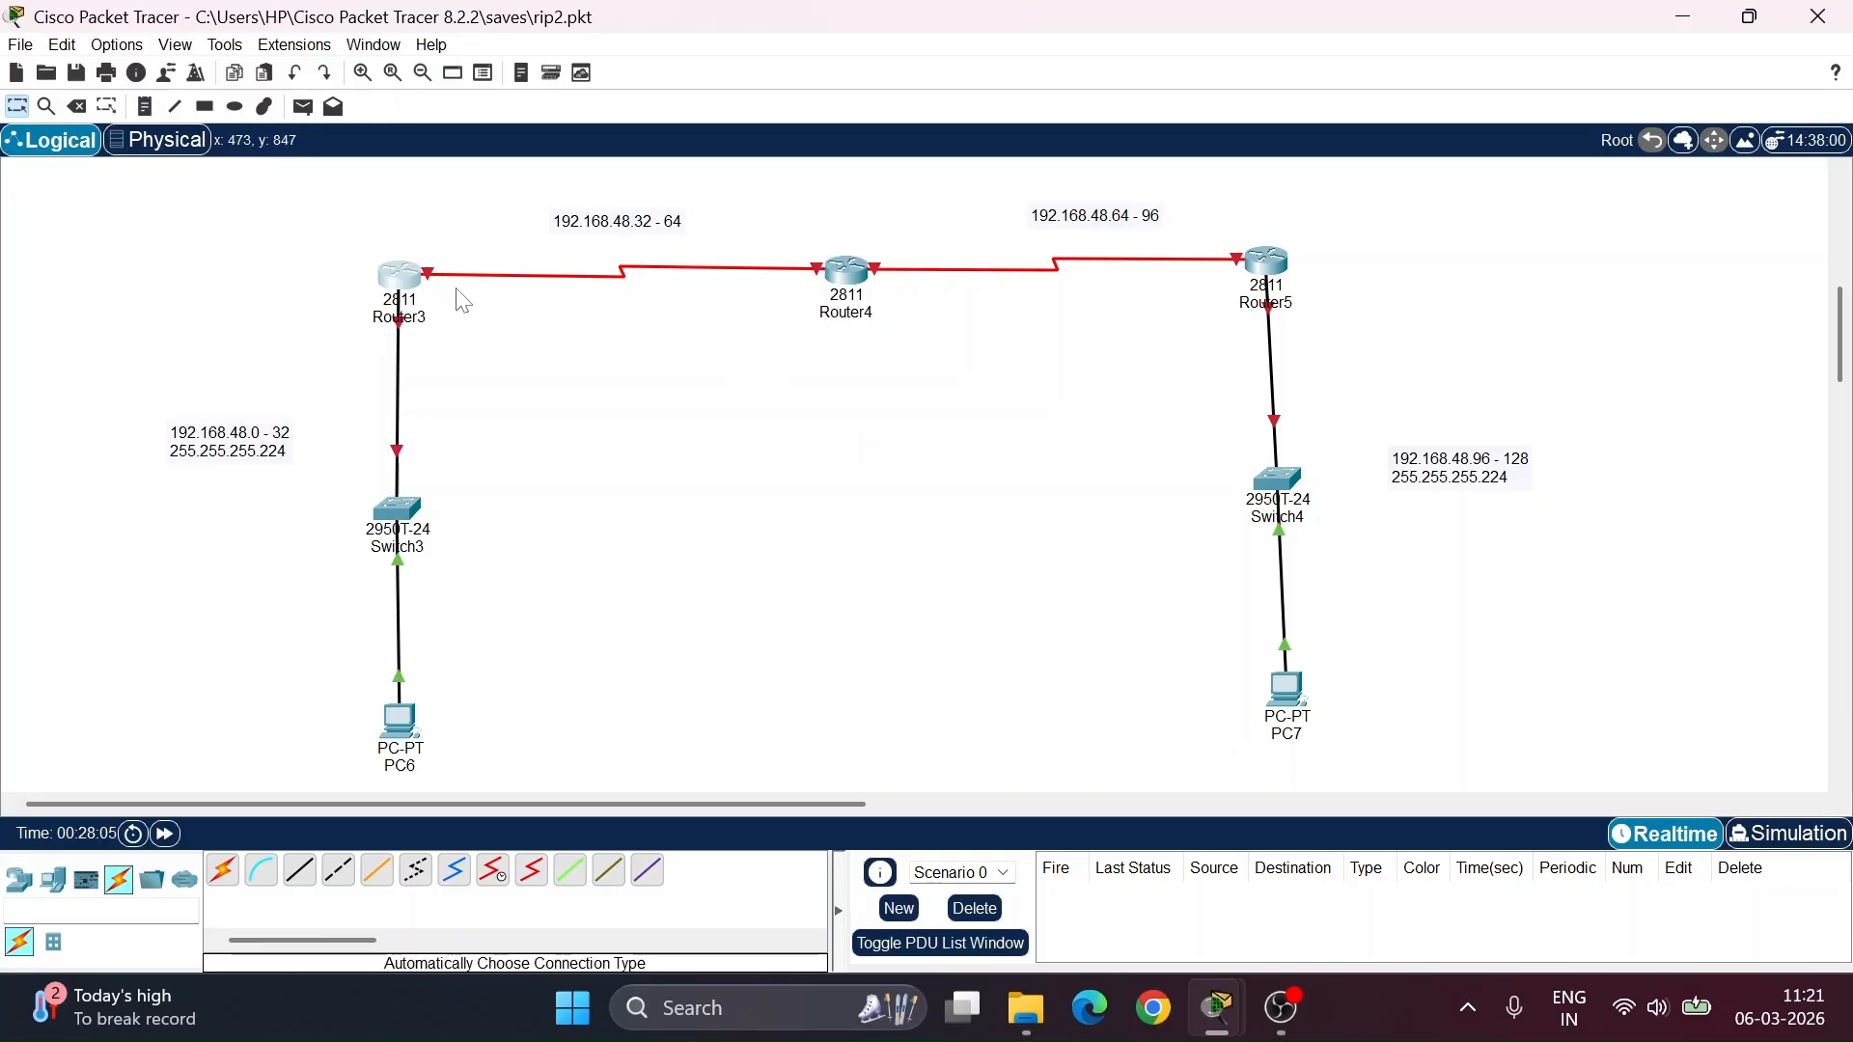
- Examine the NM-4A/S serial module in Router3's physical device view, and close the router window
{"action": "left_click", "coordinate": [398, 280]}
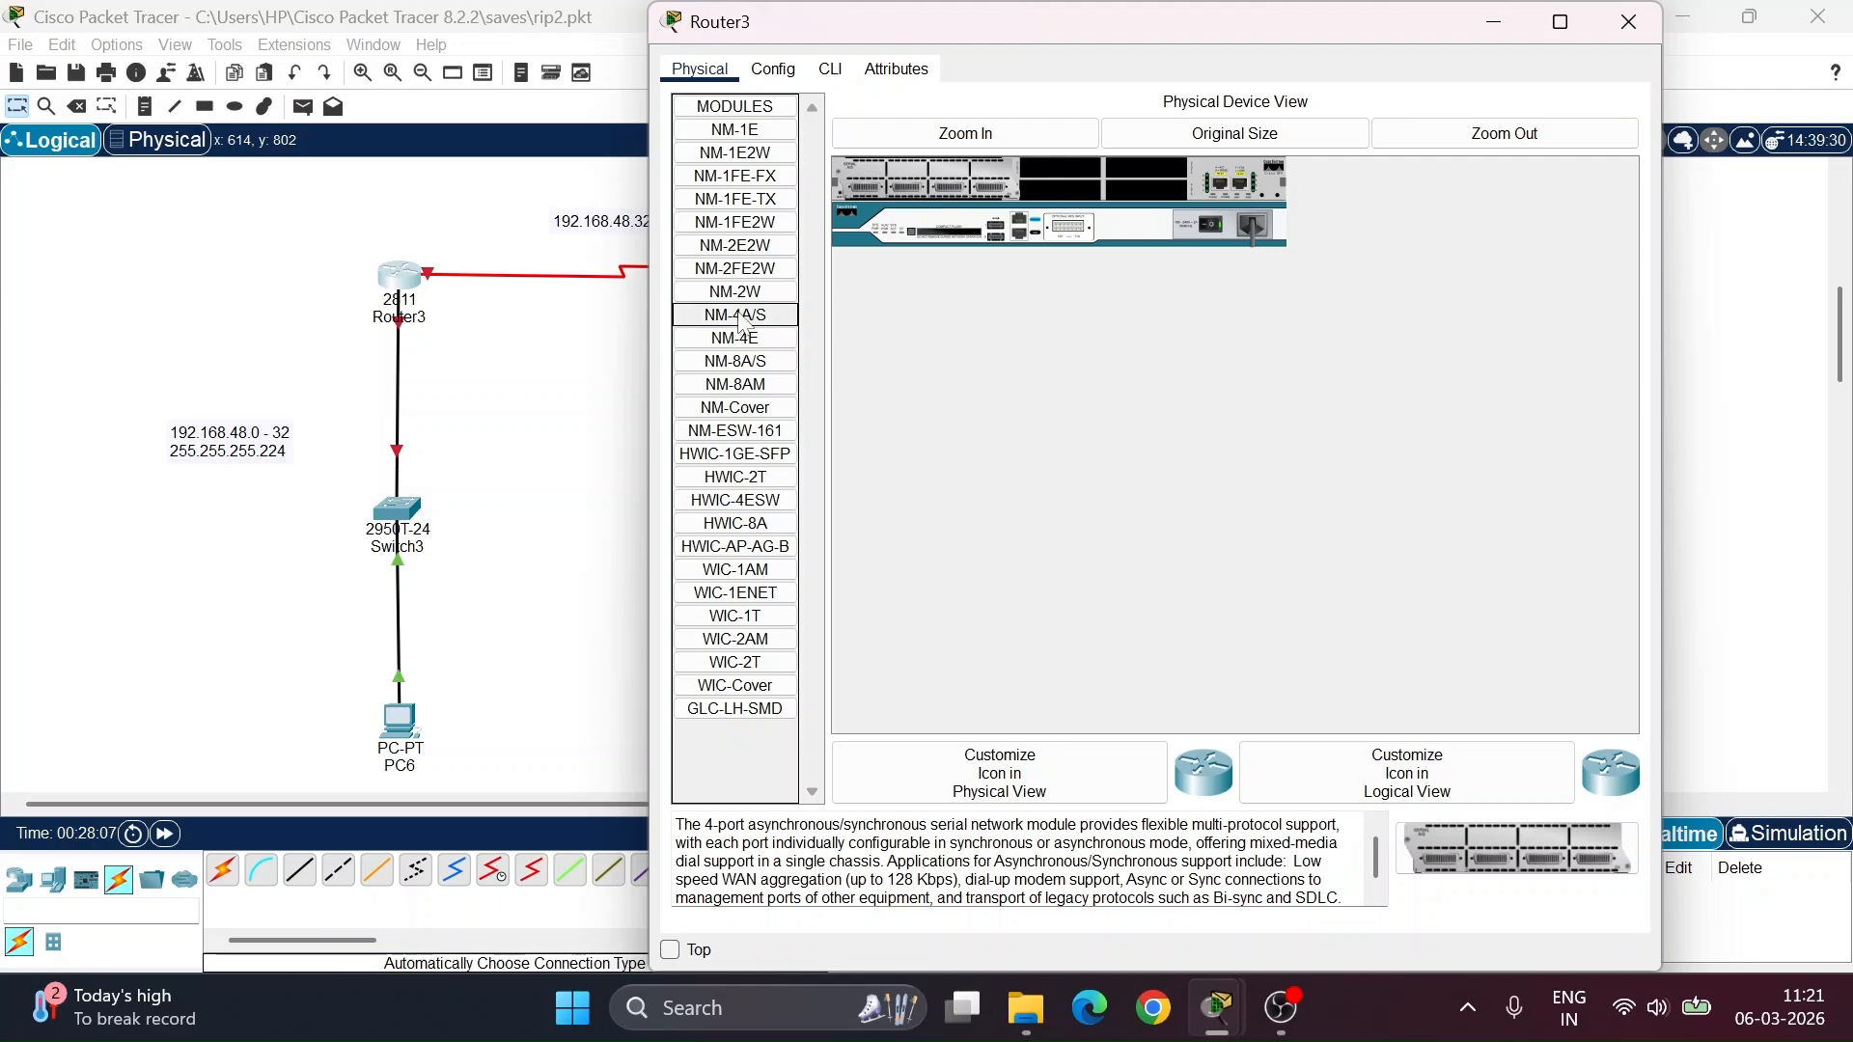
{"action": "left_click_drag", "start_coordinate": [1471, 865], "coordinate": [1407, 898]}
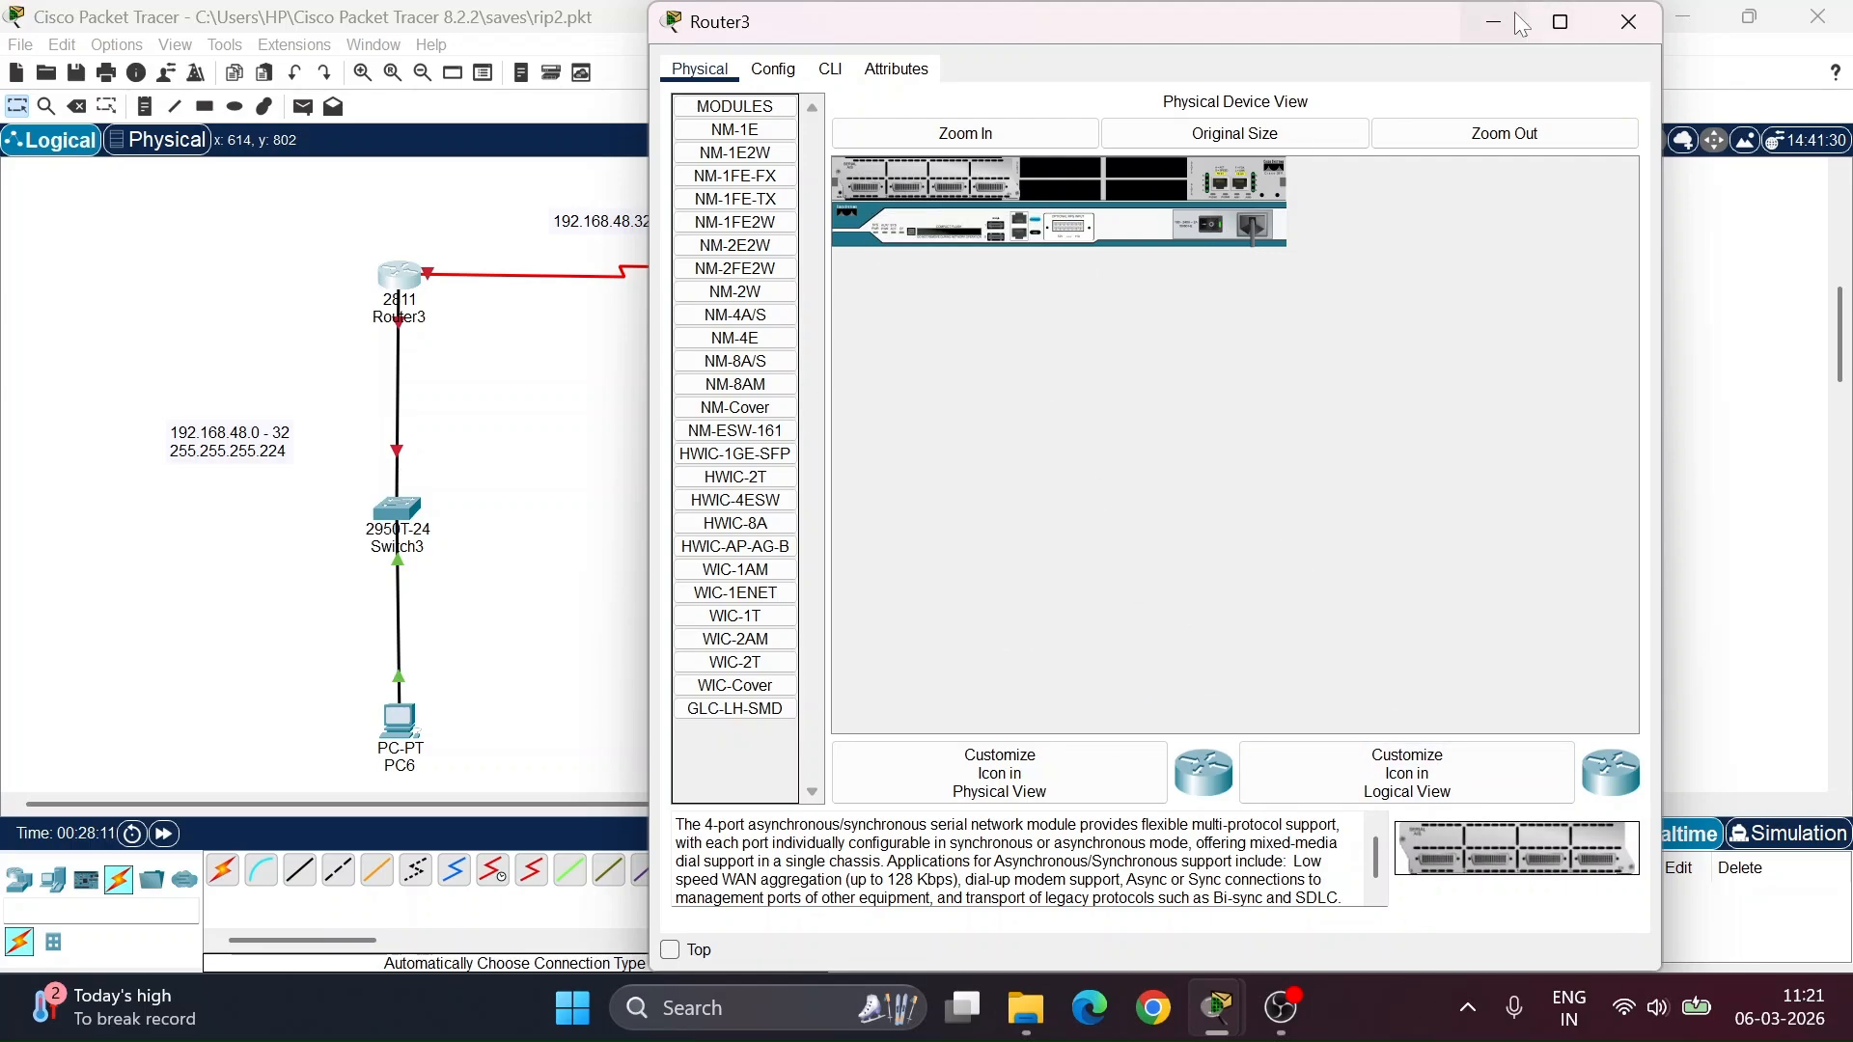
{"action": "left_click", "coordinate": [1630, 21]}
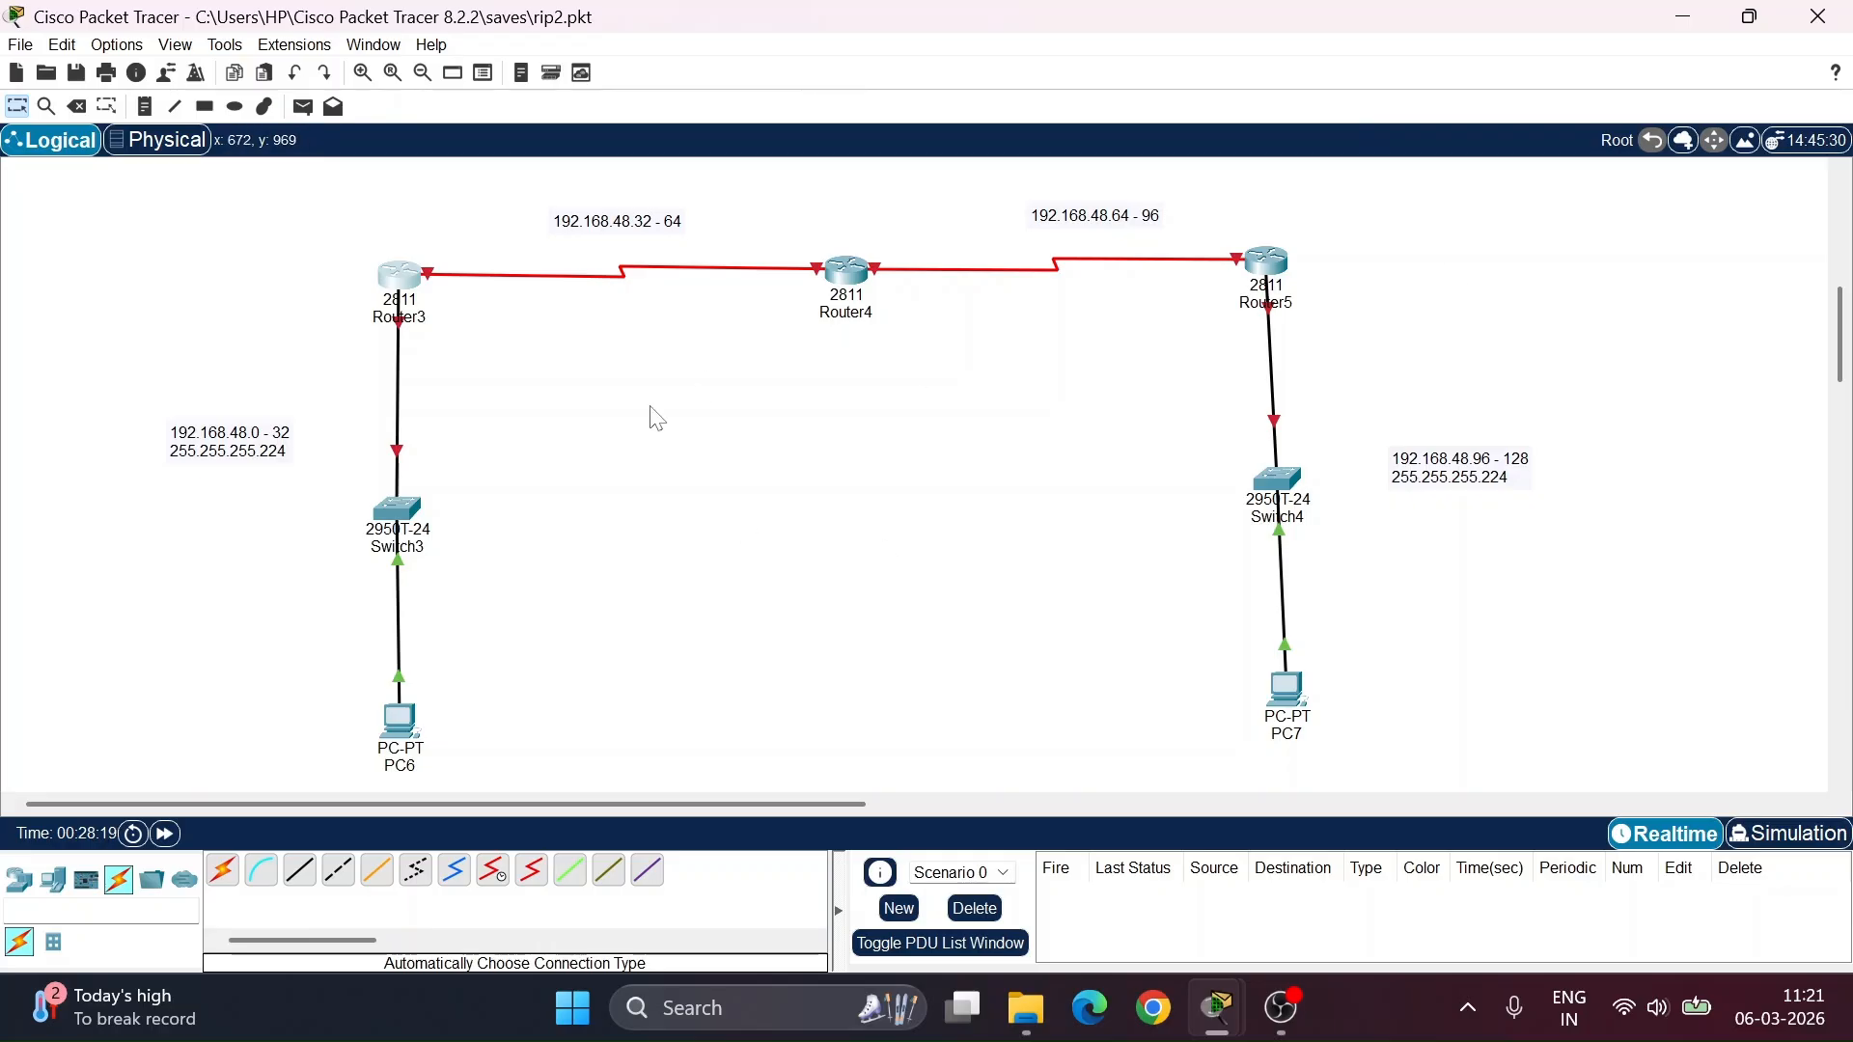
{"action": "scroll", "coordinate": [649, 415], "scroll_direction": "up", "scroll_amount": 1}
{"action": "scroll", "coordinate": [772, 488], "scroll_direction": "down", "scroll_amount": 2}
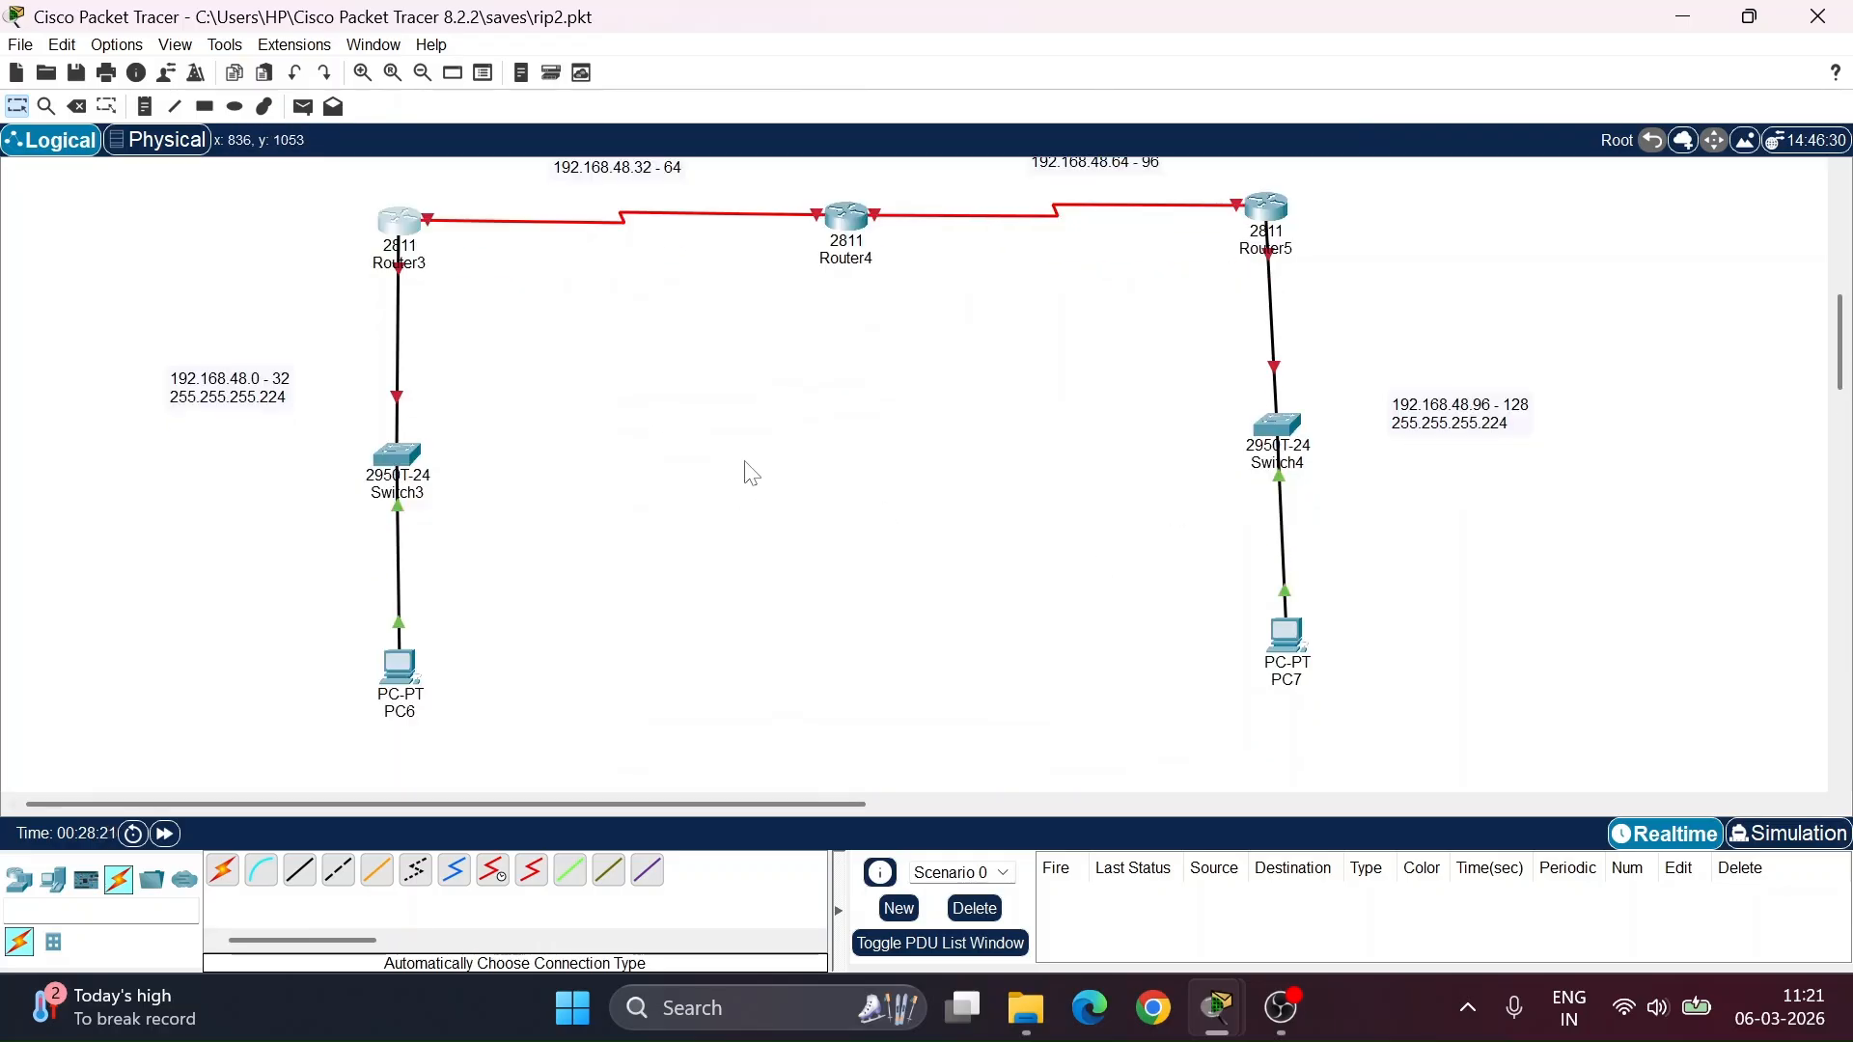
- Open Router3's command line interface and reattach the Switch3 cable to its FastEthernet0/0 port
{"action": "left_click", "coordinate": [412, 241]}
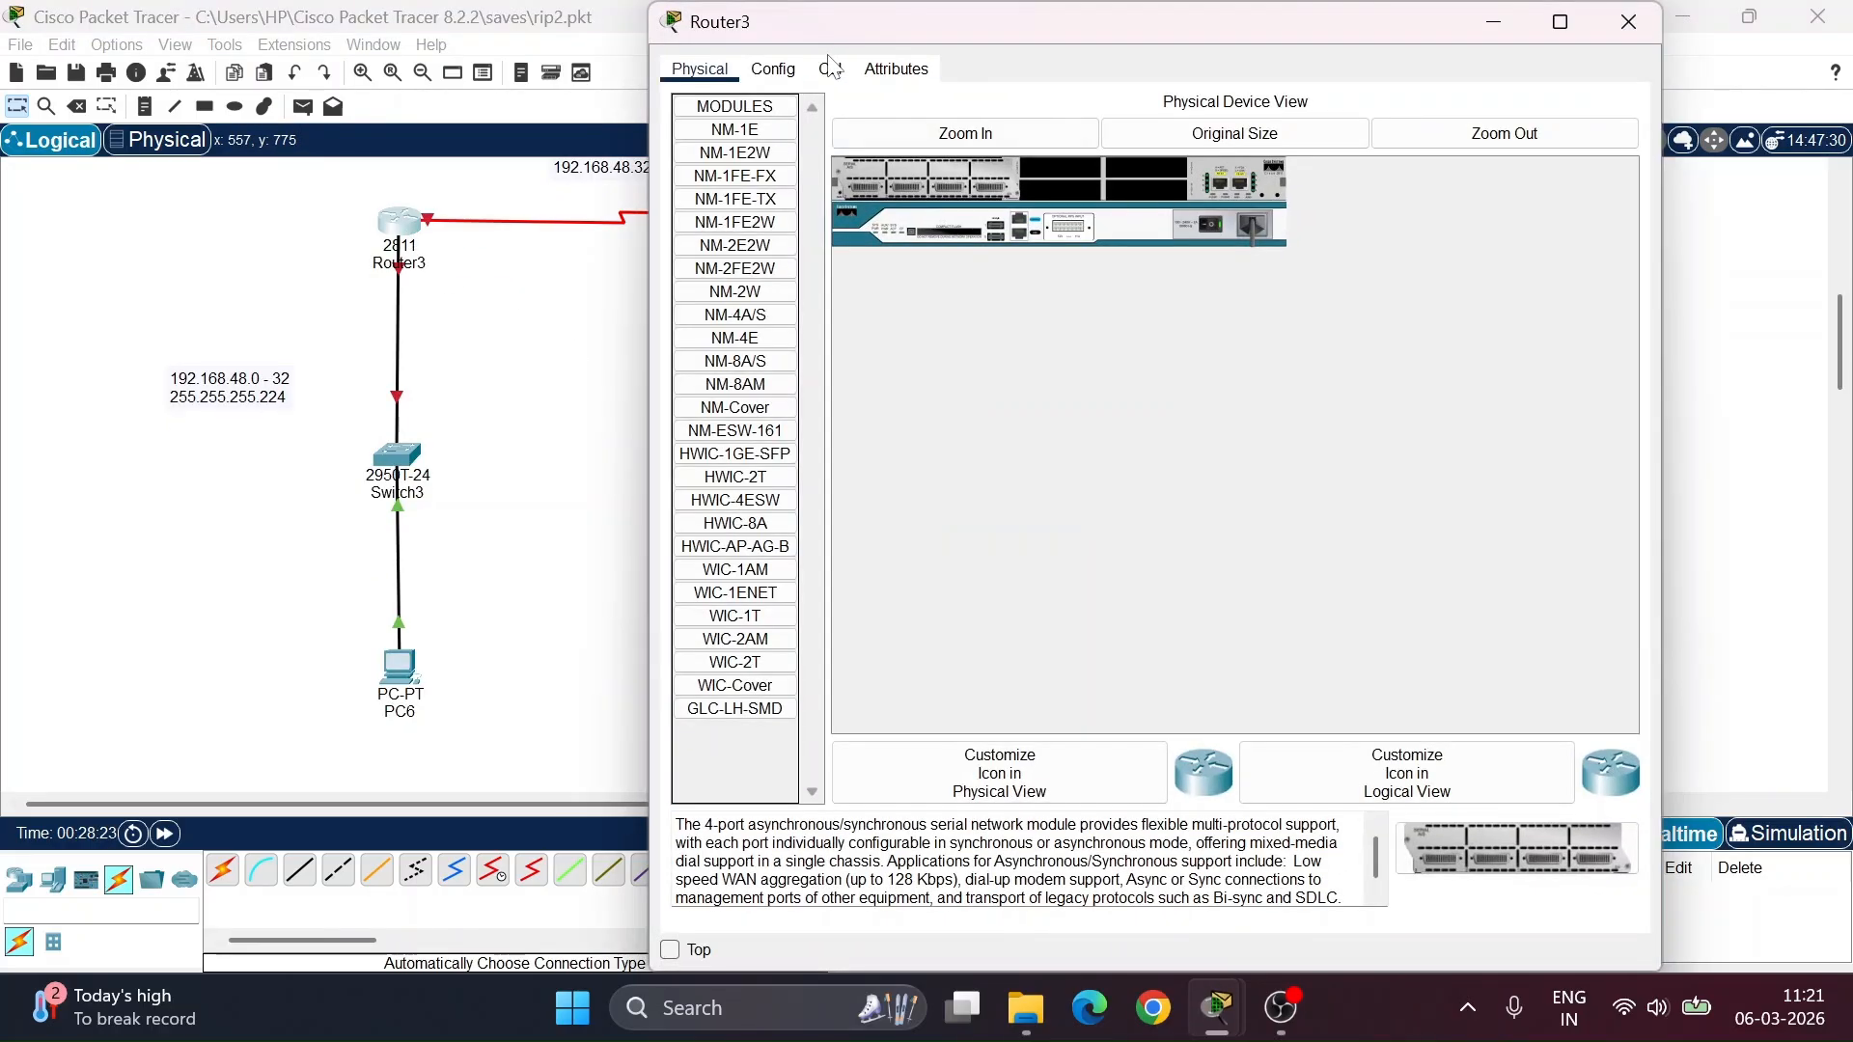
{"action": "left_click", "coordinate": [830, 69]}
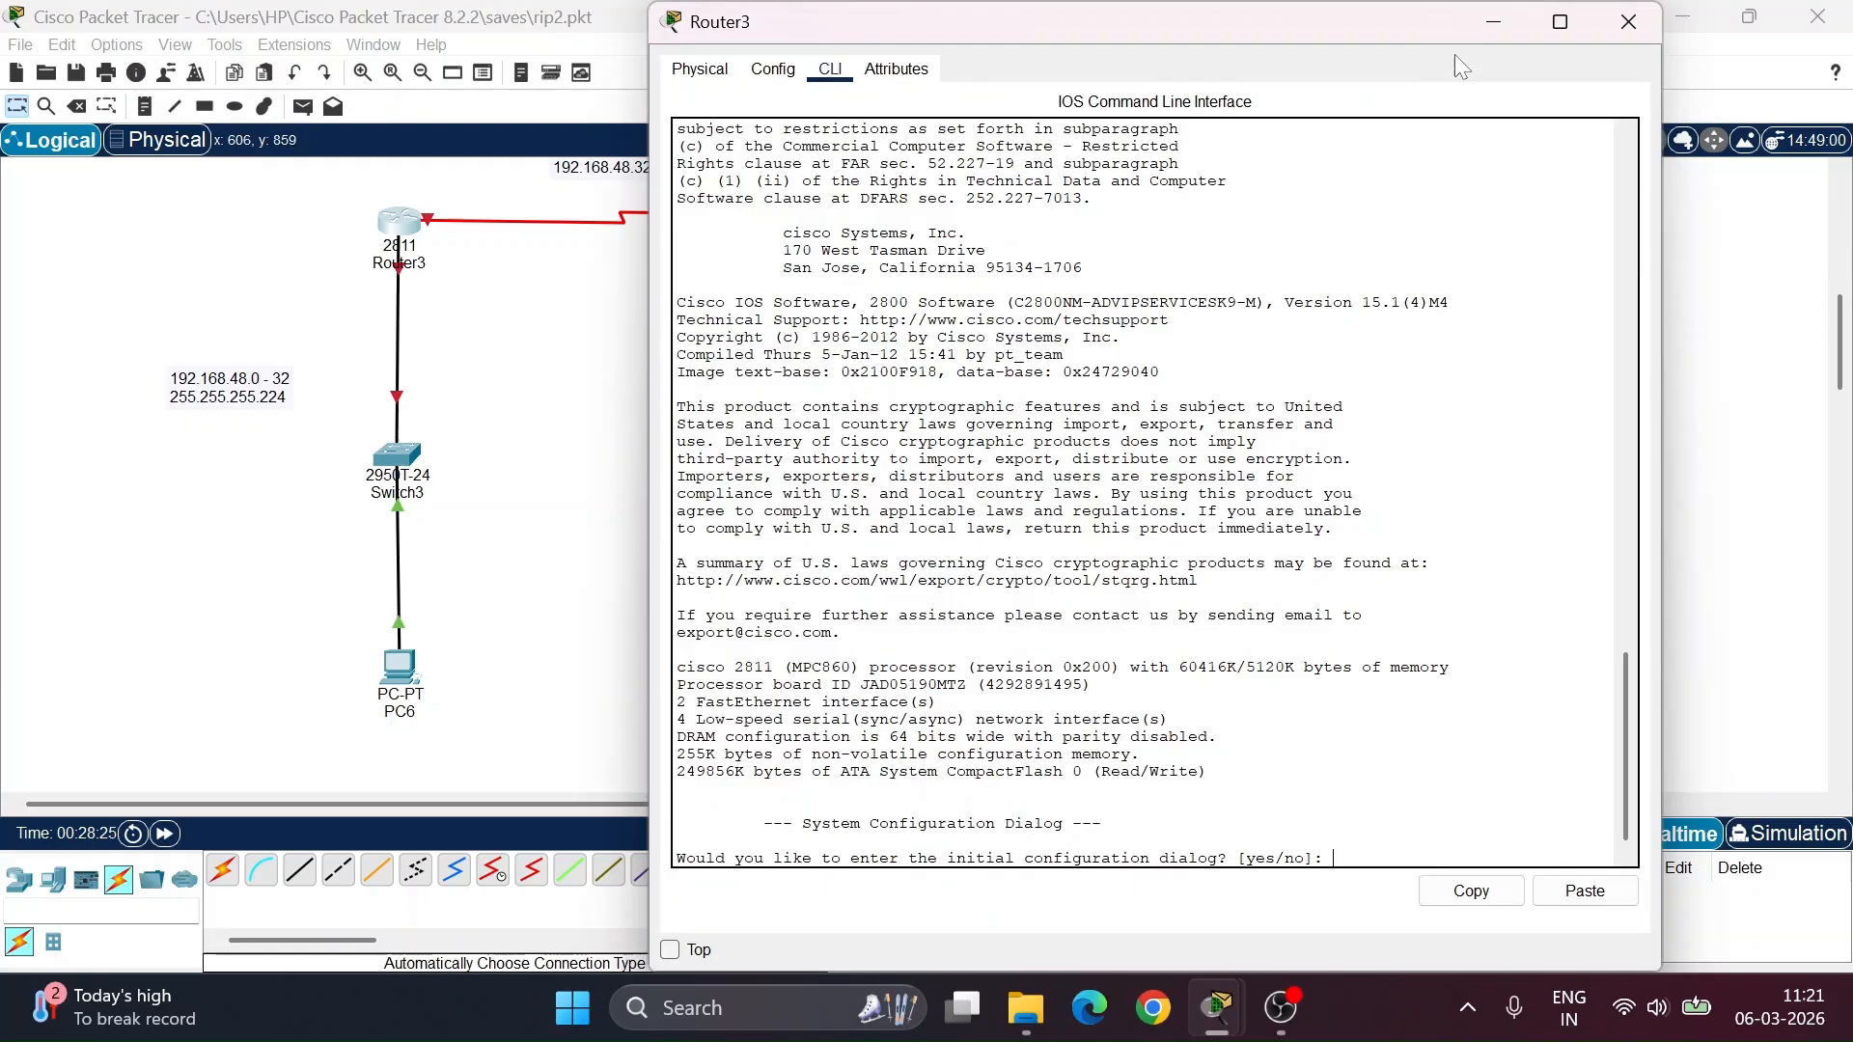
{"action": "left_click", "coordinate": [461, 273]}
{"action": "mouse_move", "coordinate": [407, 277]}
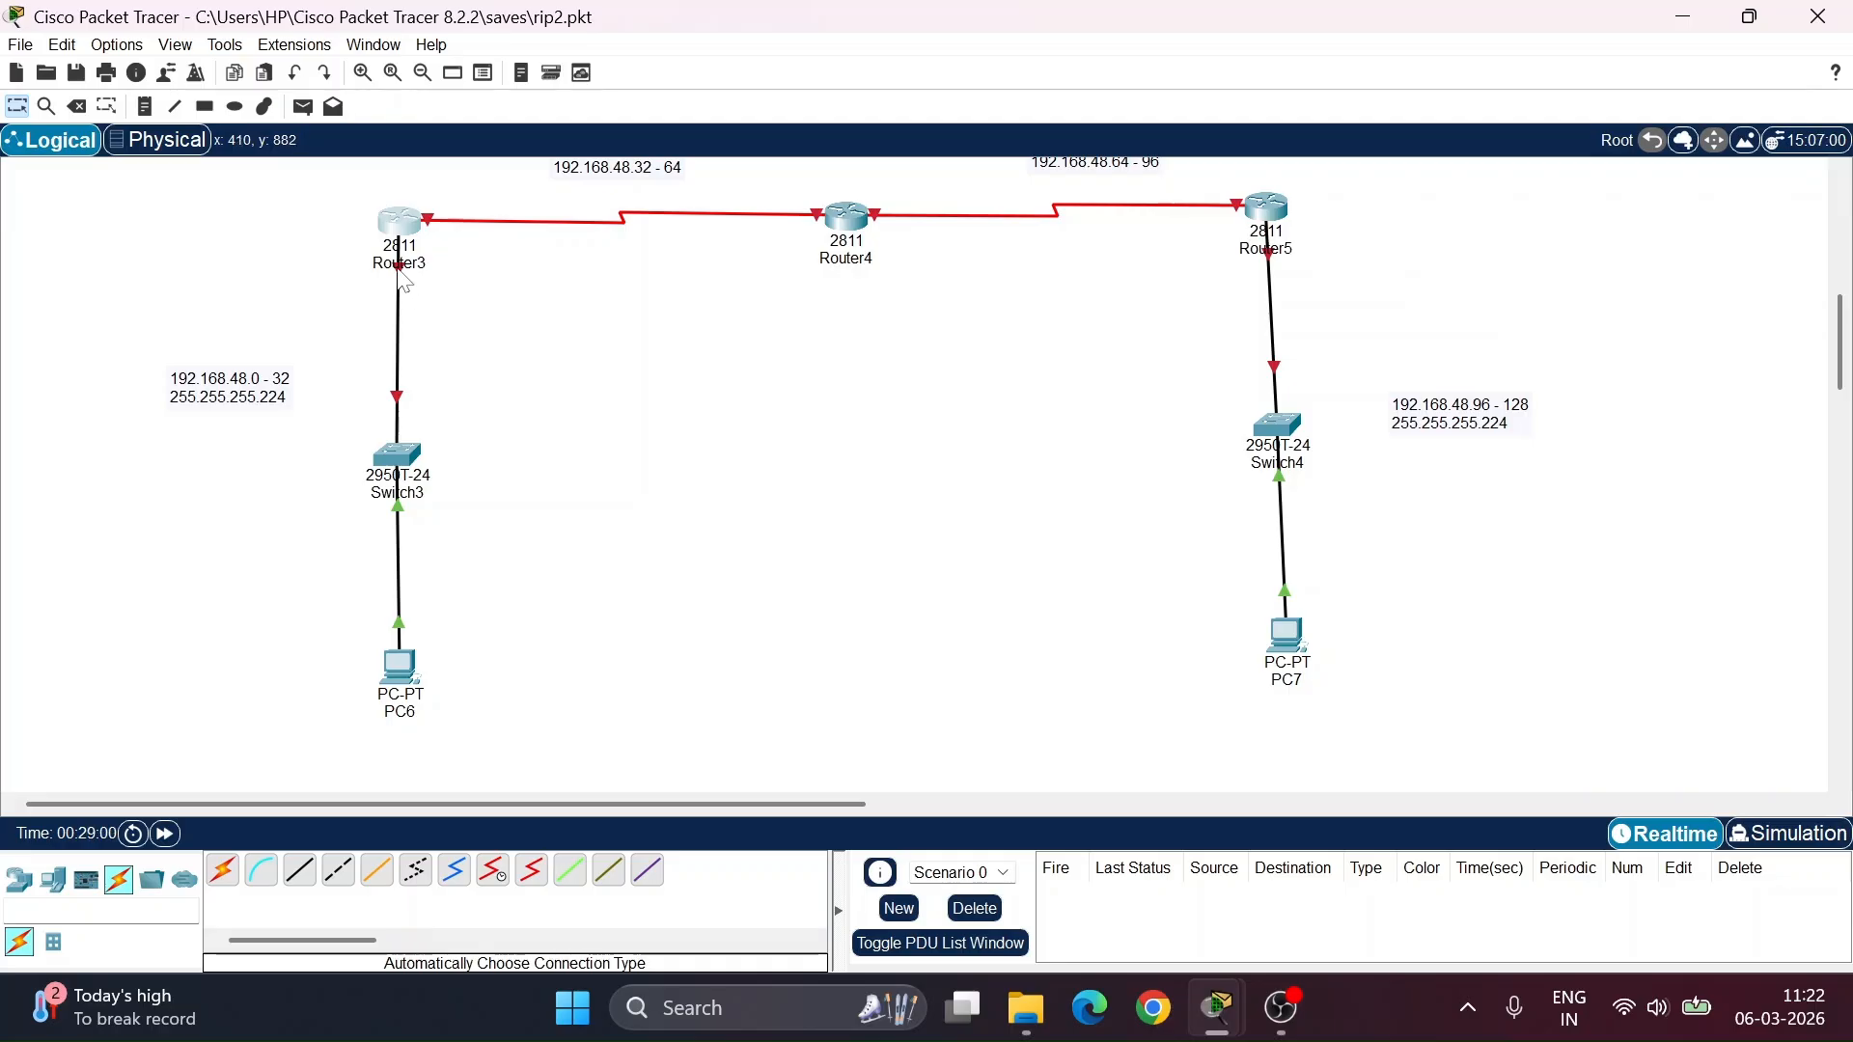
{"action": "left_click", "coordinate": [399, 226]}
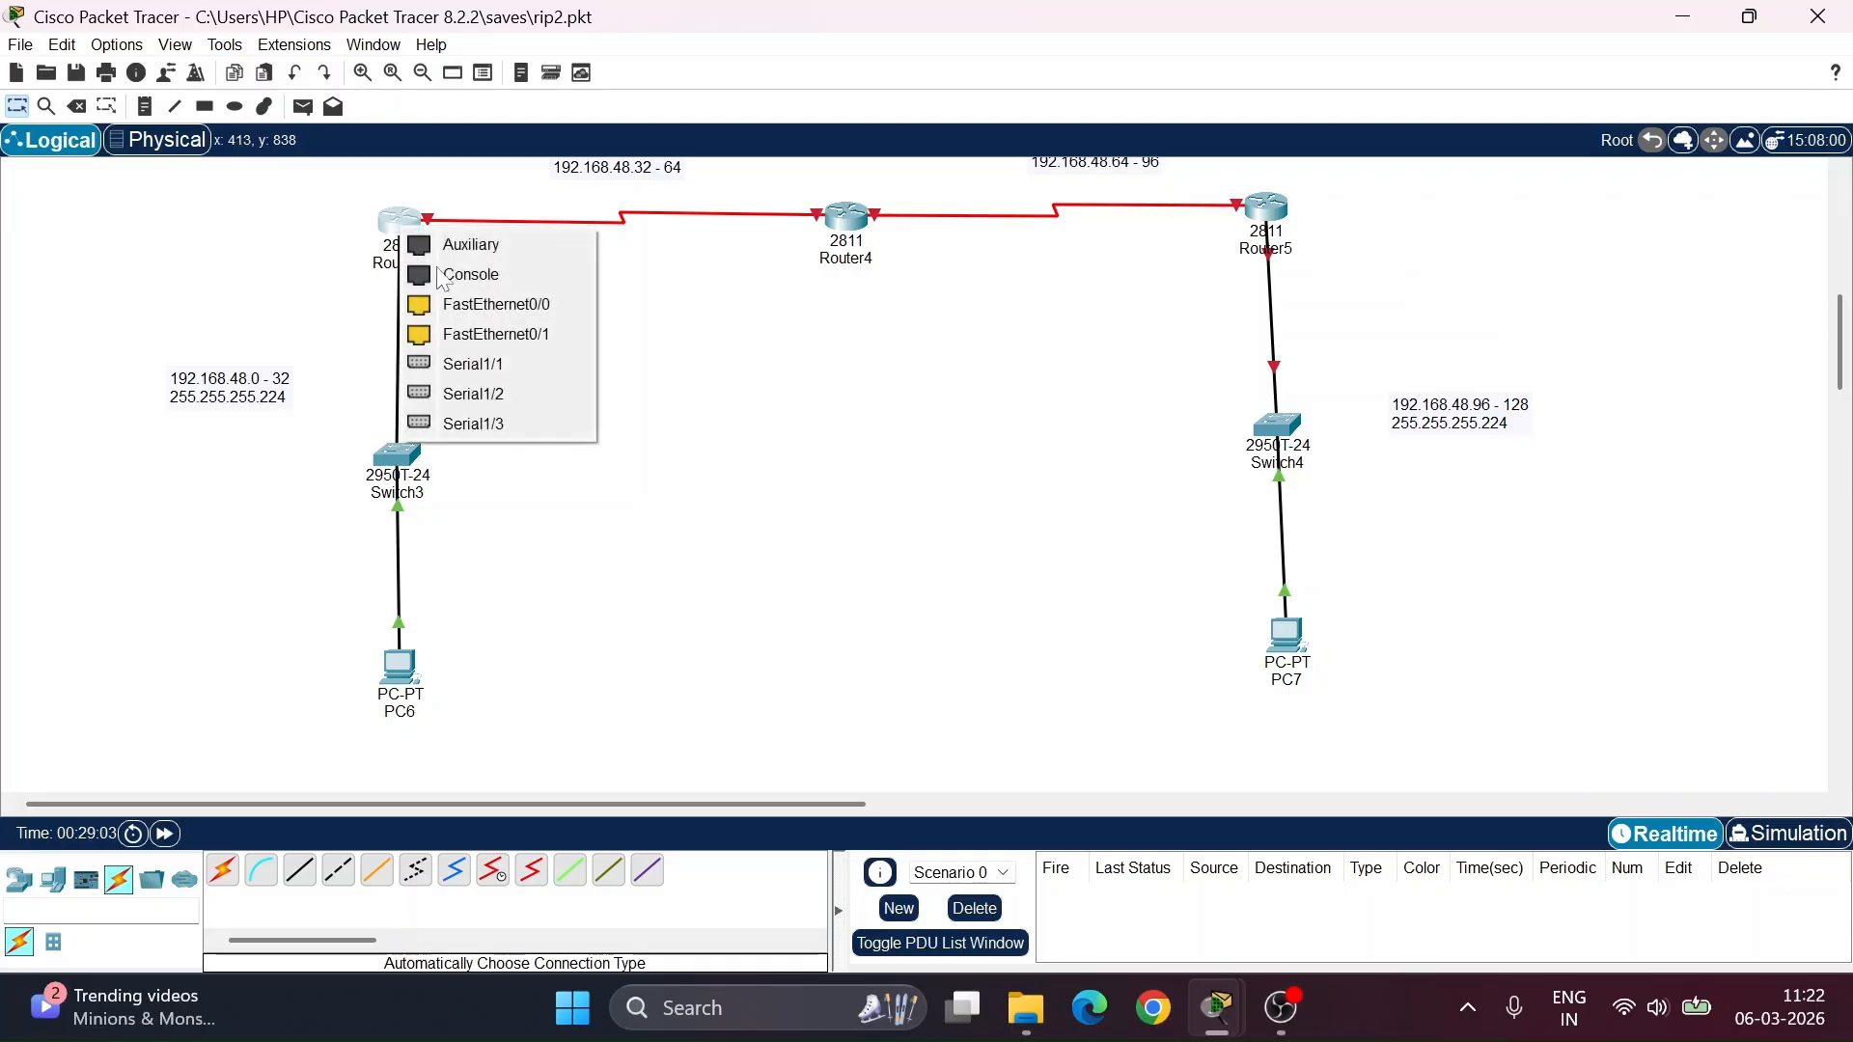
{"action": "left_click", "coordinate": [467, 305]}
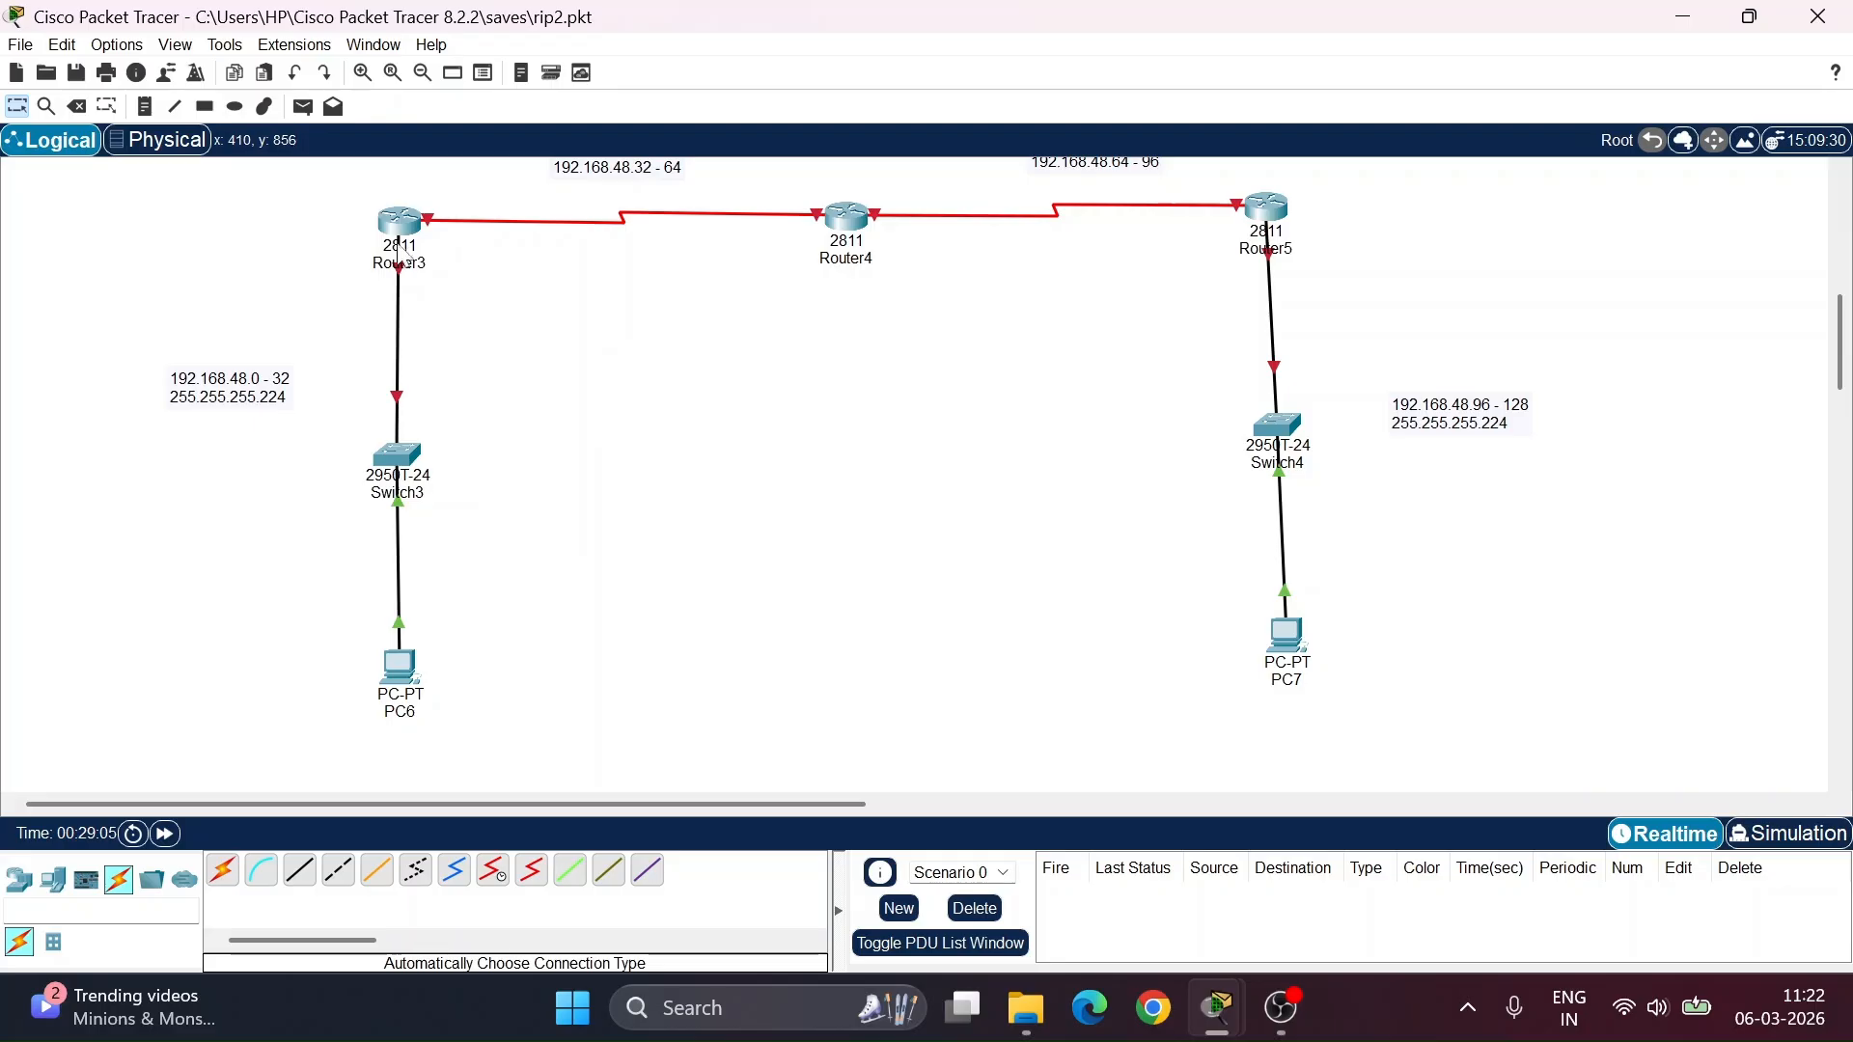
- Decline Router3's initial configuration dialog and enter global configuration mode with en and config t
{"action": "left_click", "coordinate": [398, 220]}
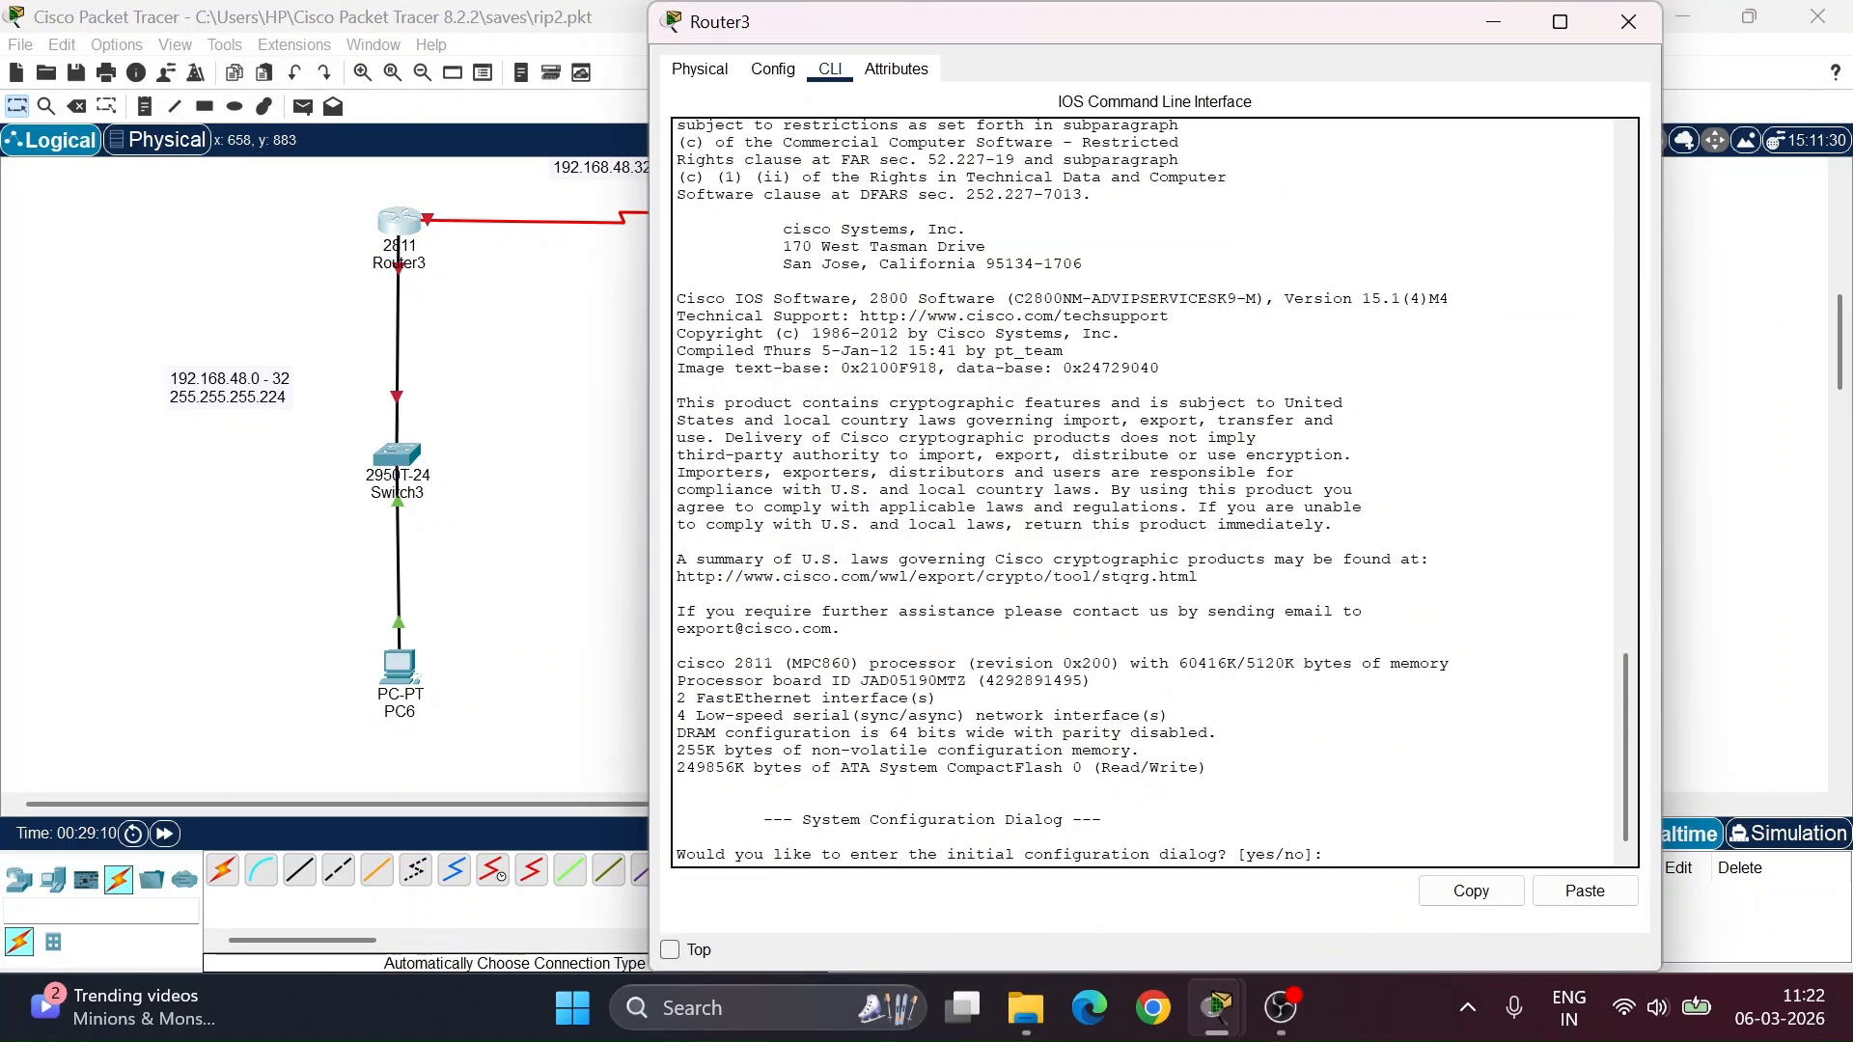
{"action": "type", "text": "no"}
{"action": "key", "text": "Return"}
{"action": "key", "text": "Return"}
{"action": "type", "text": "en"}
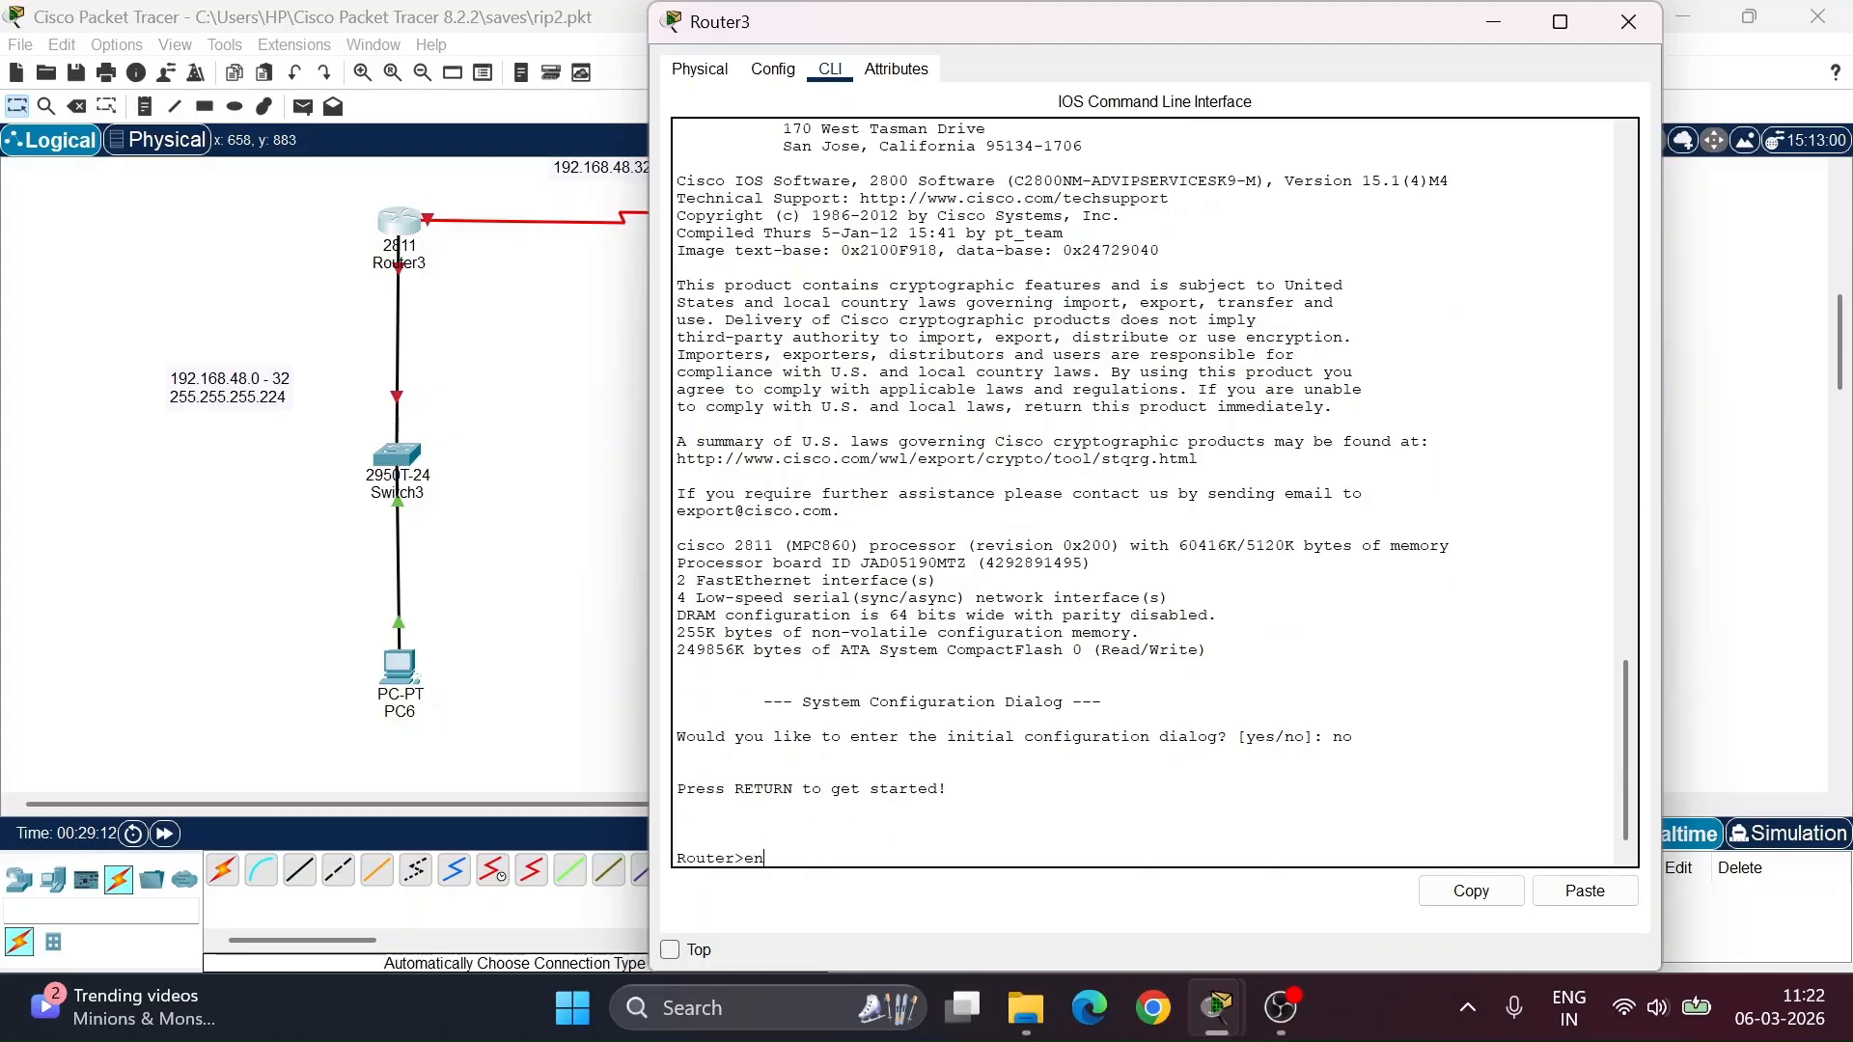
{"action": "key", "text": "Return"}
{"action": "type", "text": "config "}
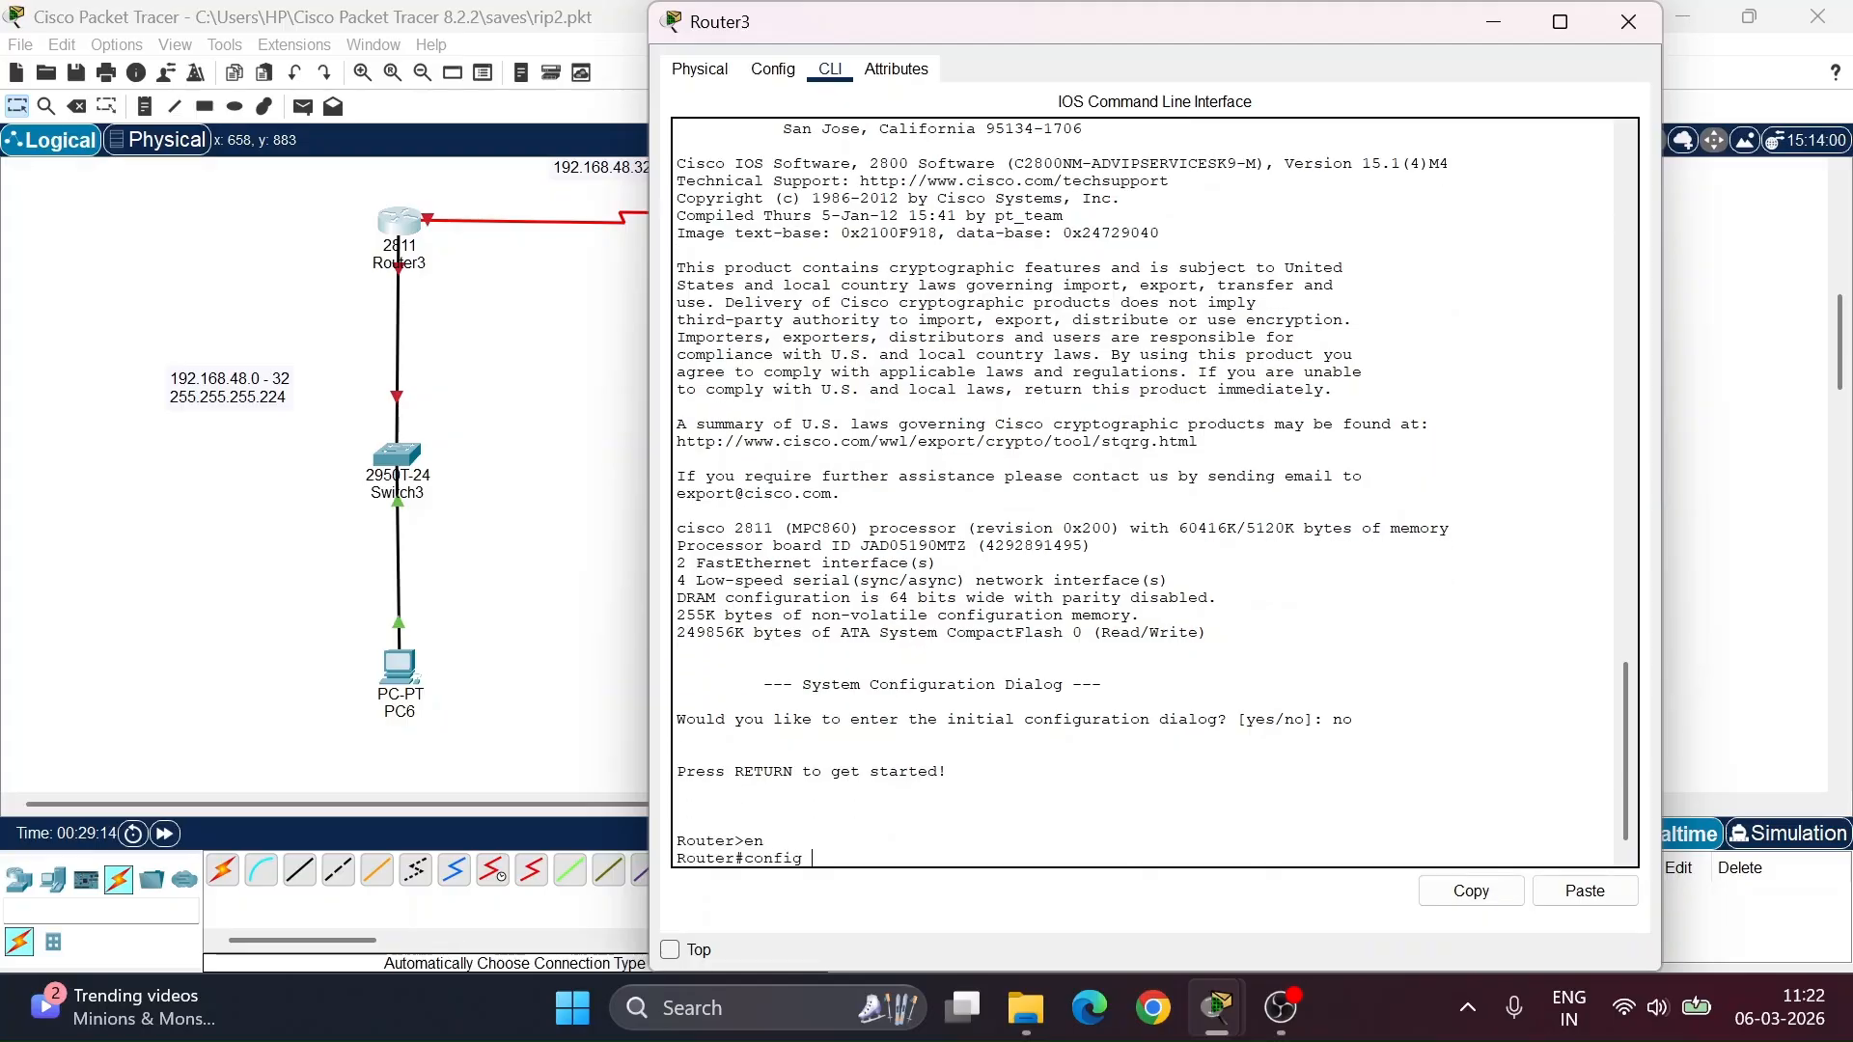
{"action": "type", "text": "t"}
{"action": "key", "text": "Return"}
- Assign IP address 192.168.48.1 with mask 255.255.255.224 to Router3's interface f0/0
{"action": "type", "text": "int "}
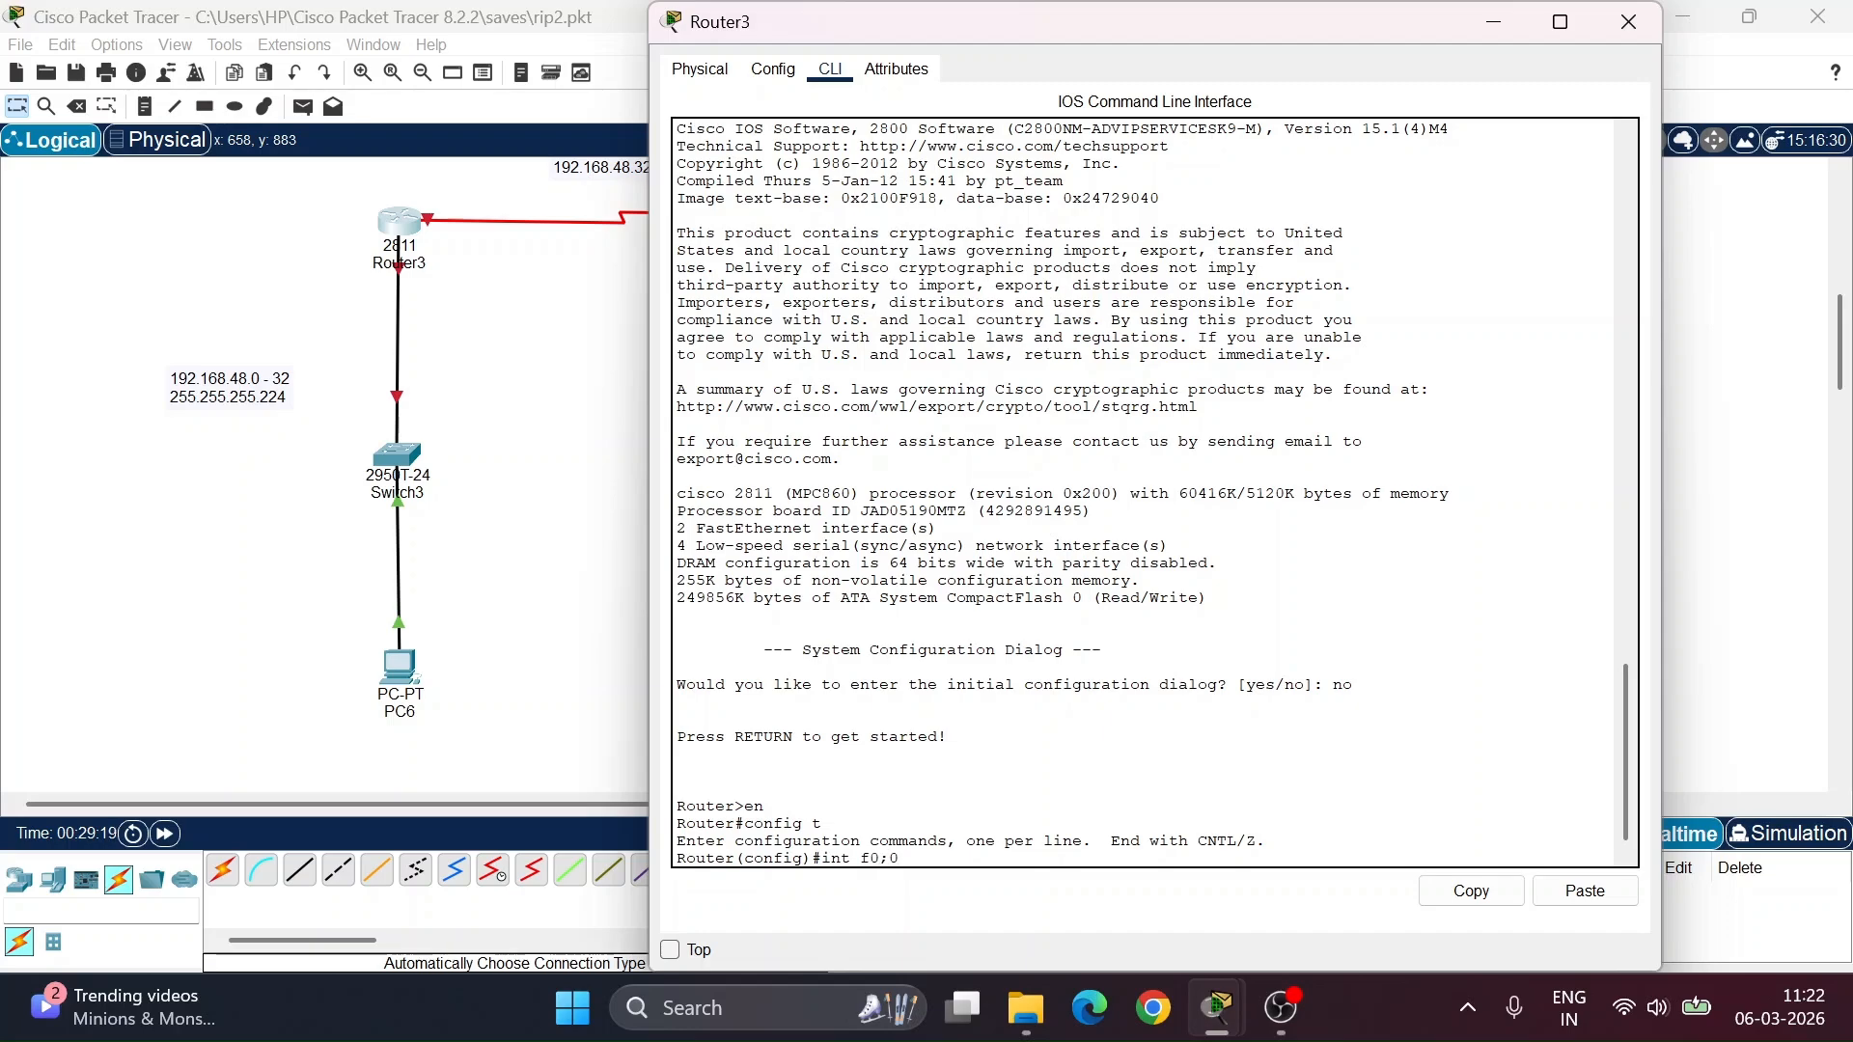
{"action": "type", "text": "f0/0"}
{"action": "key", "text": "Return"}
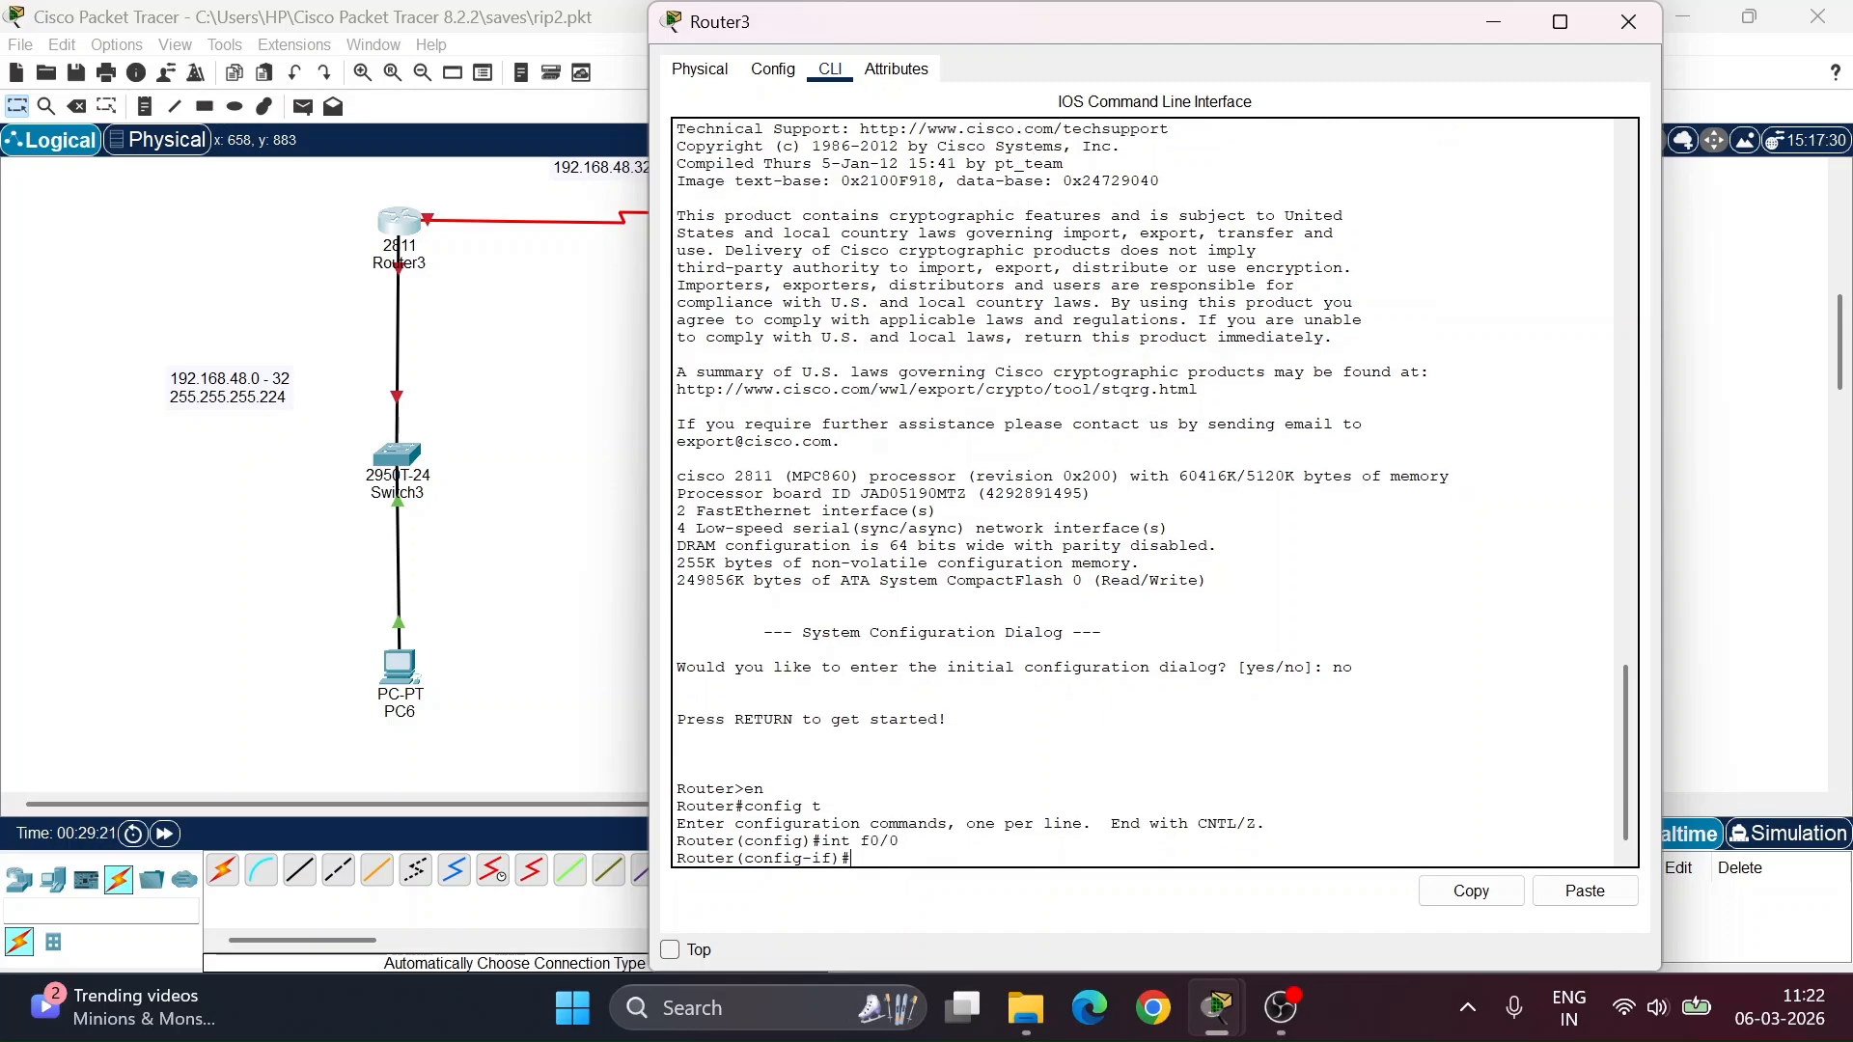
{"action": "type", "text": "ip a"}
{"action": "key", "text": "BackSpace"}
{"action": "key", "text": "BackSpace"}
{"action": "key", "text": "BackSpace"}
{"action": "key", "text": "BackSpace"}
{"action": "type", "text": "dress 192.18"}
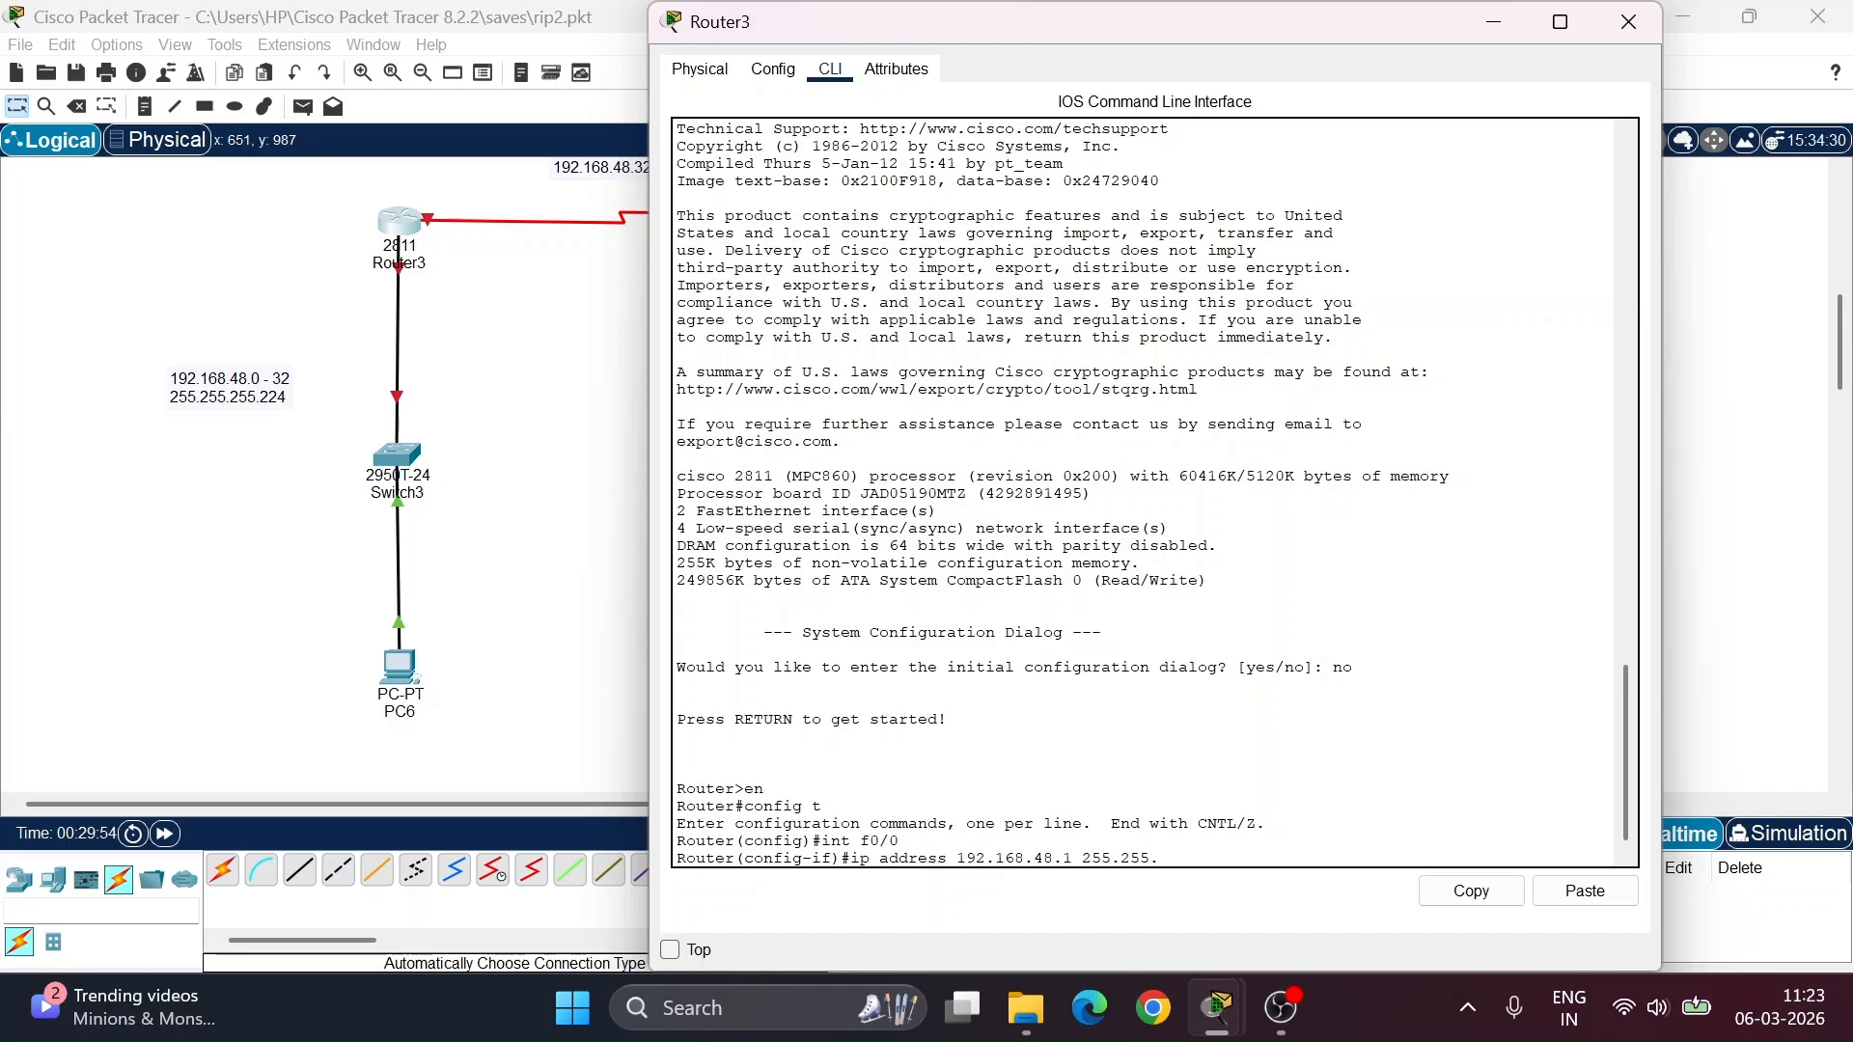
{"action": "type", "text": "55.224"}
{"action": "key", "text": "Return"}
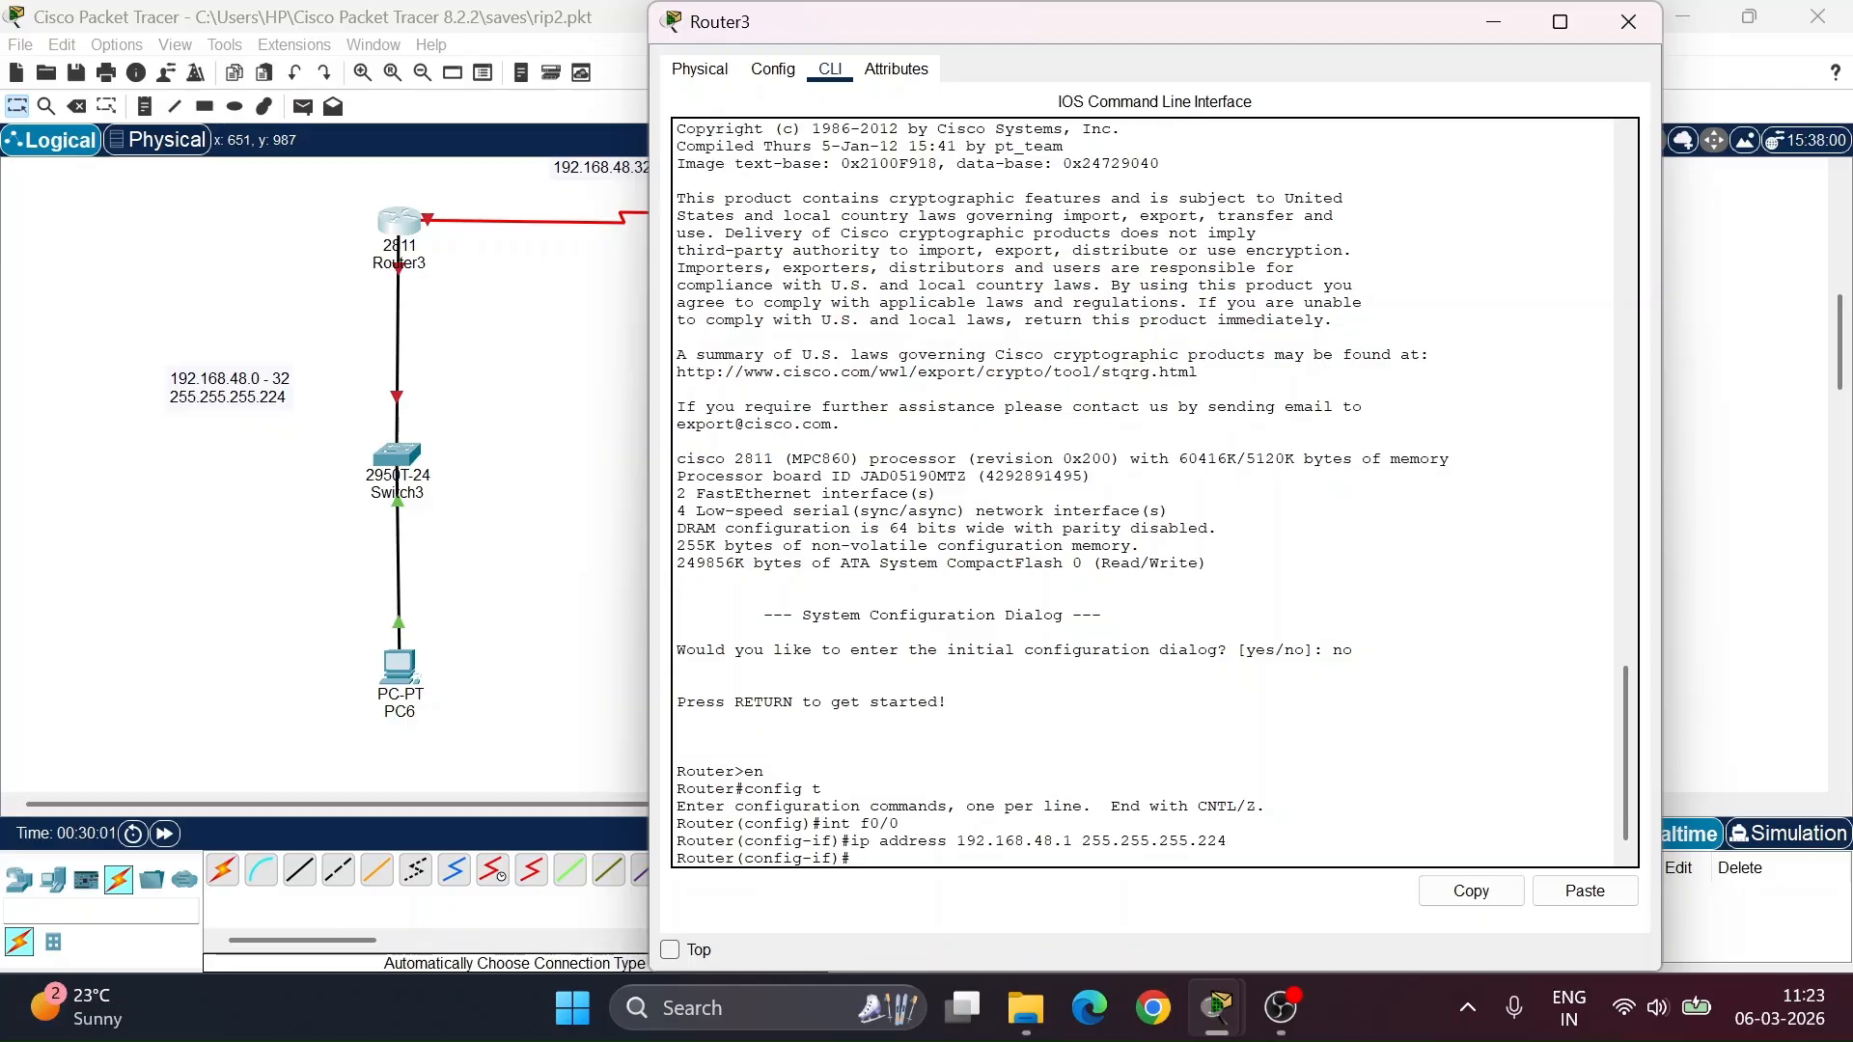
- Enable Router3's f0/0 interface with no shut and minimize the router window
{"action": "type", "text": "no shut"}
{"action": "key", "text": "Return"}
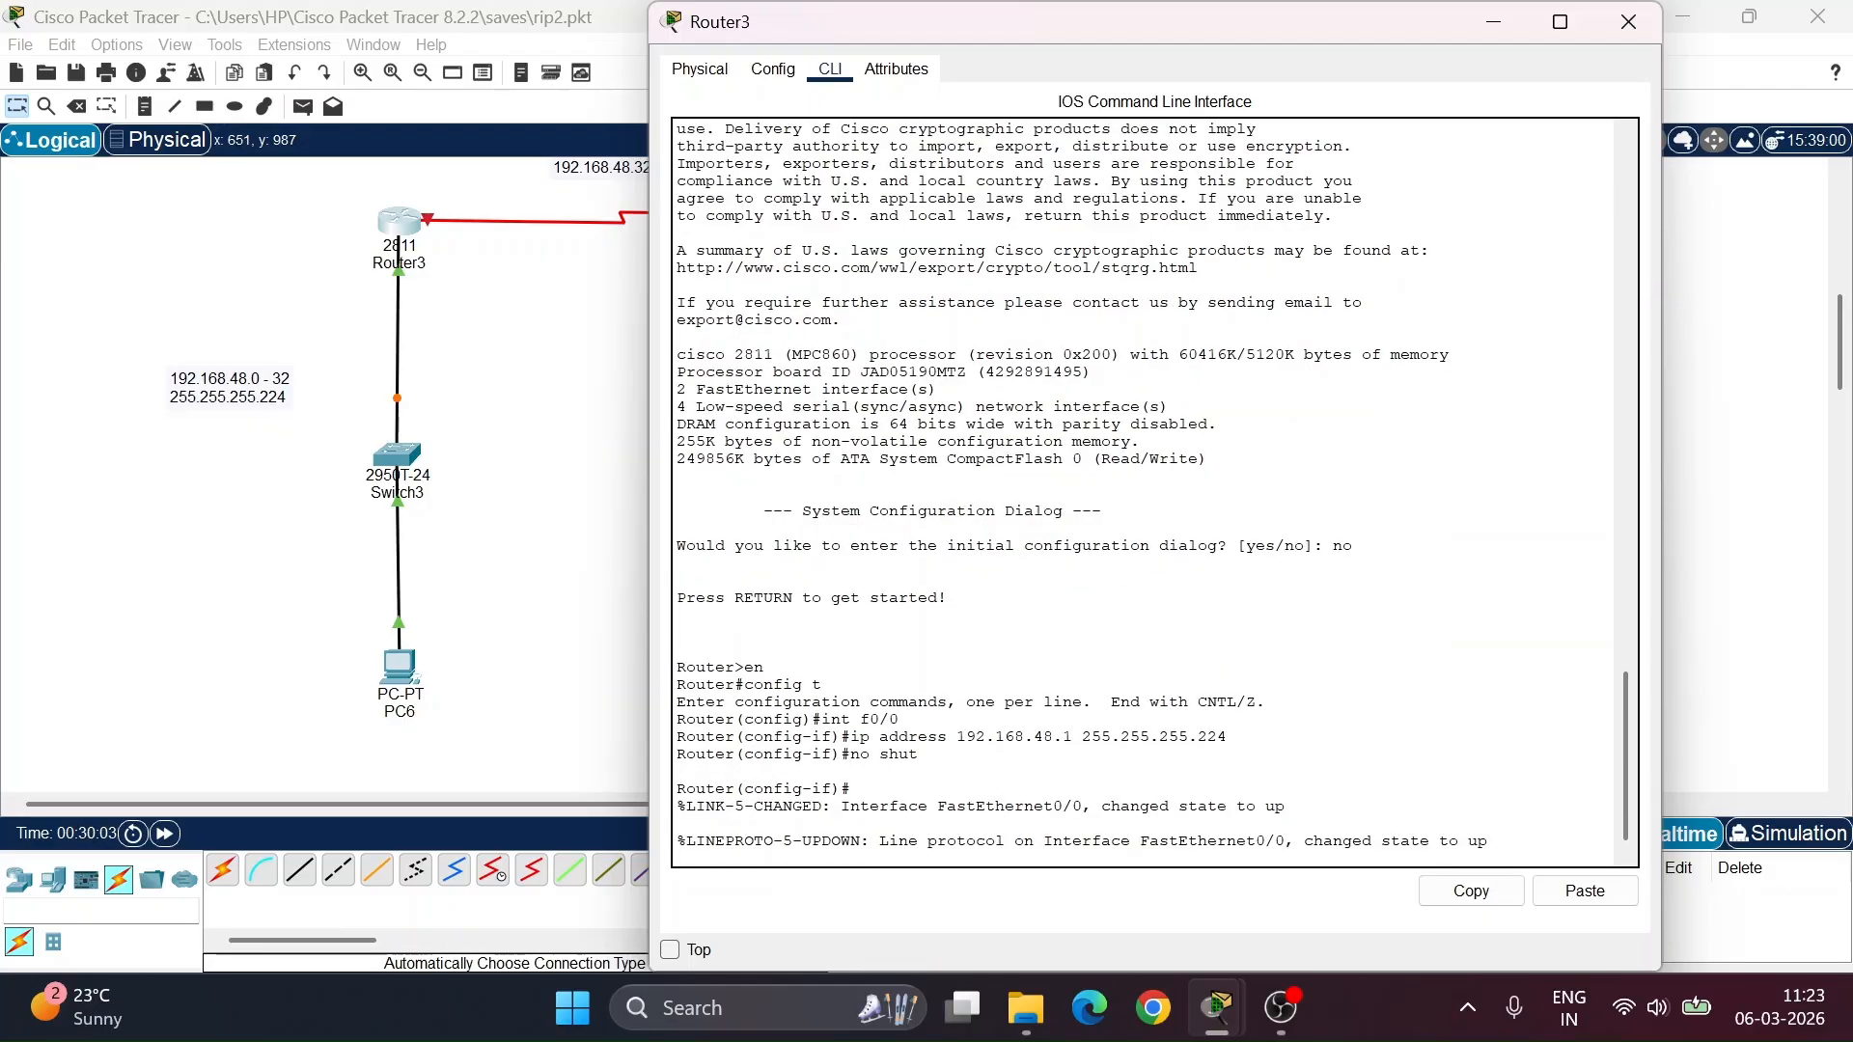
{"action": "key", "text": "Return"}
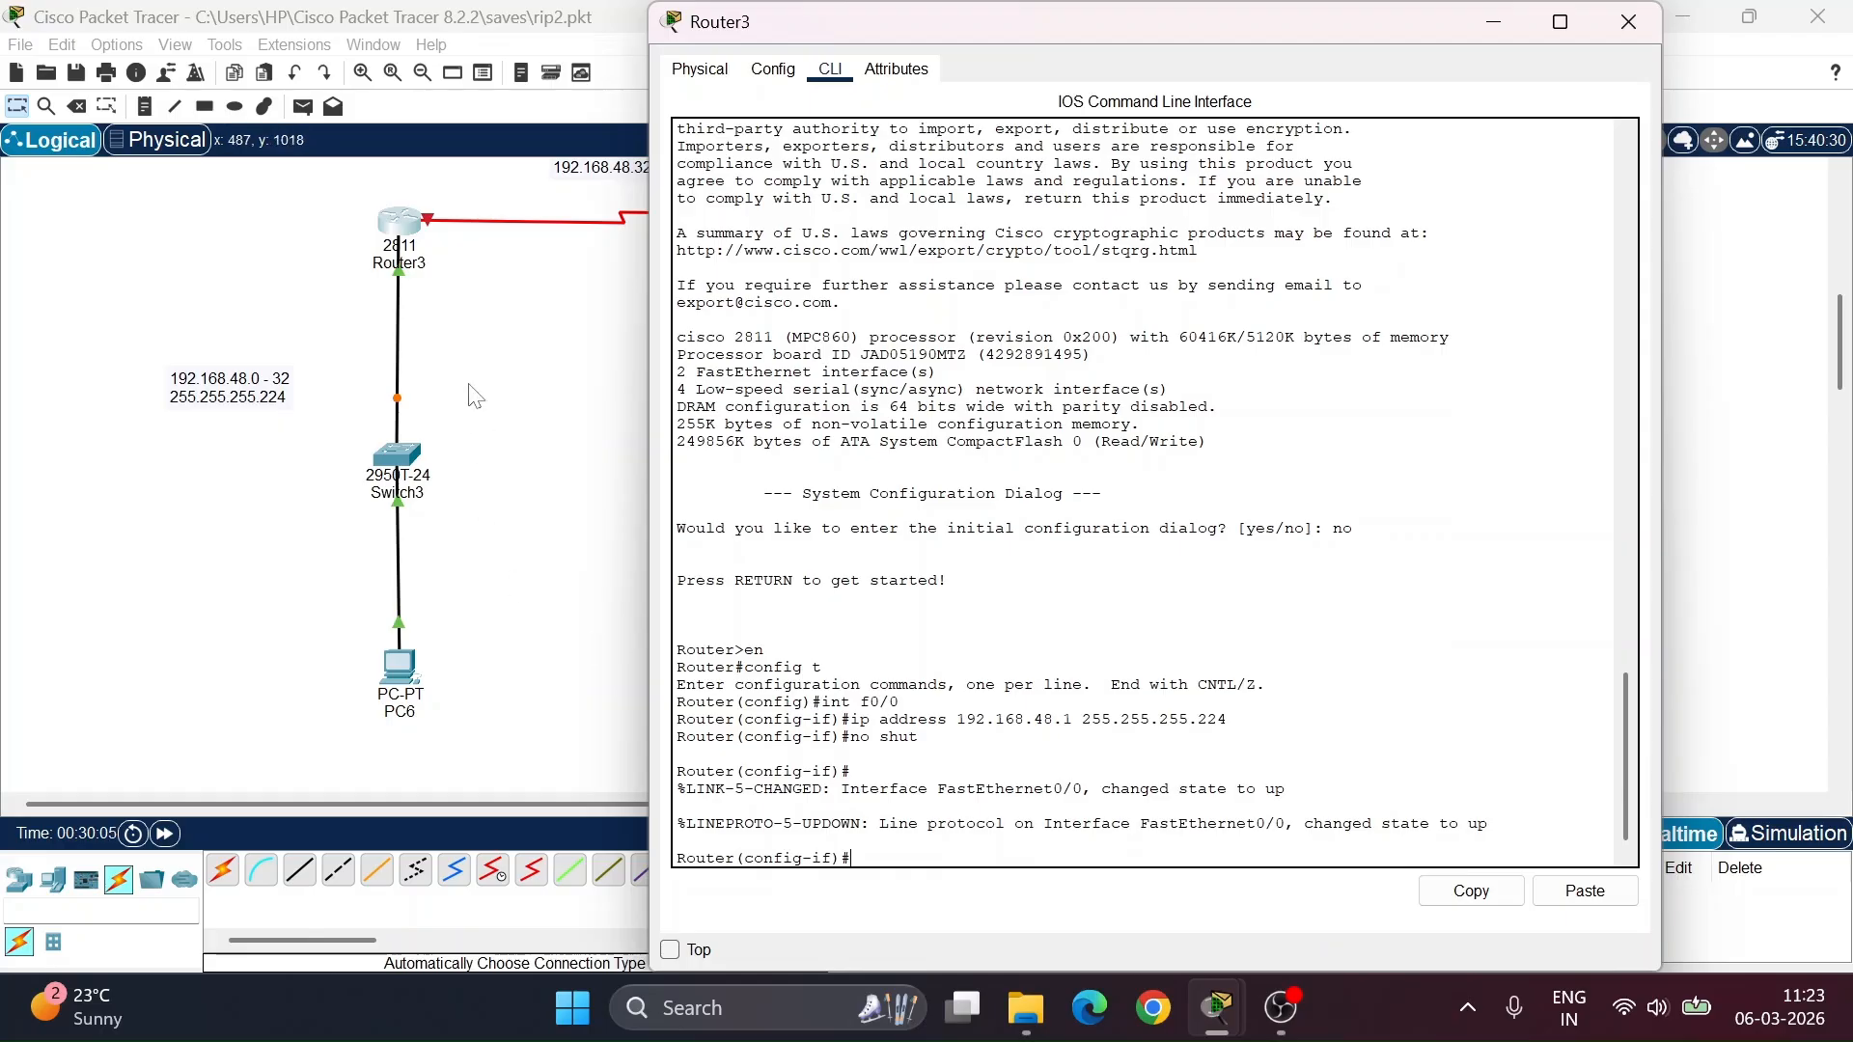
{"action": "left_click", "coordinate": [1492, 21]}
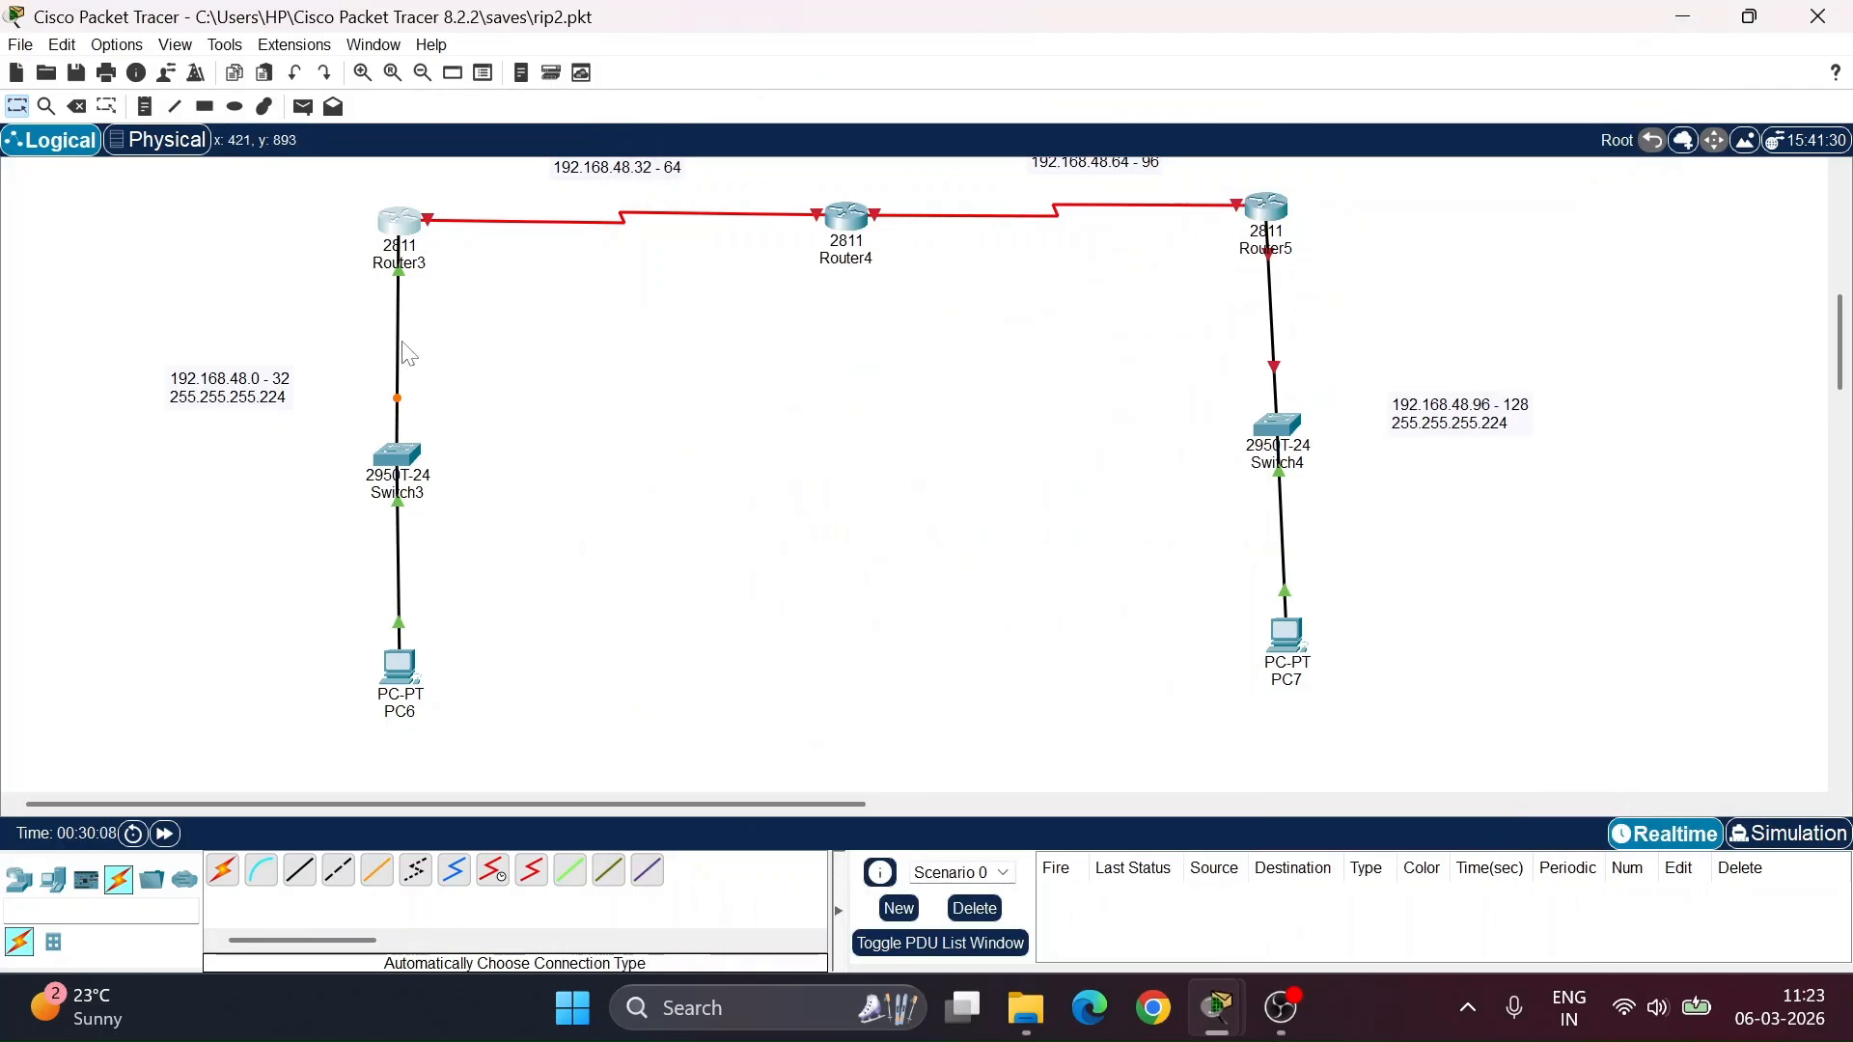
{"action": "mouse_move", "coordinate": [397, 243]}
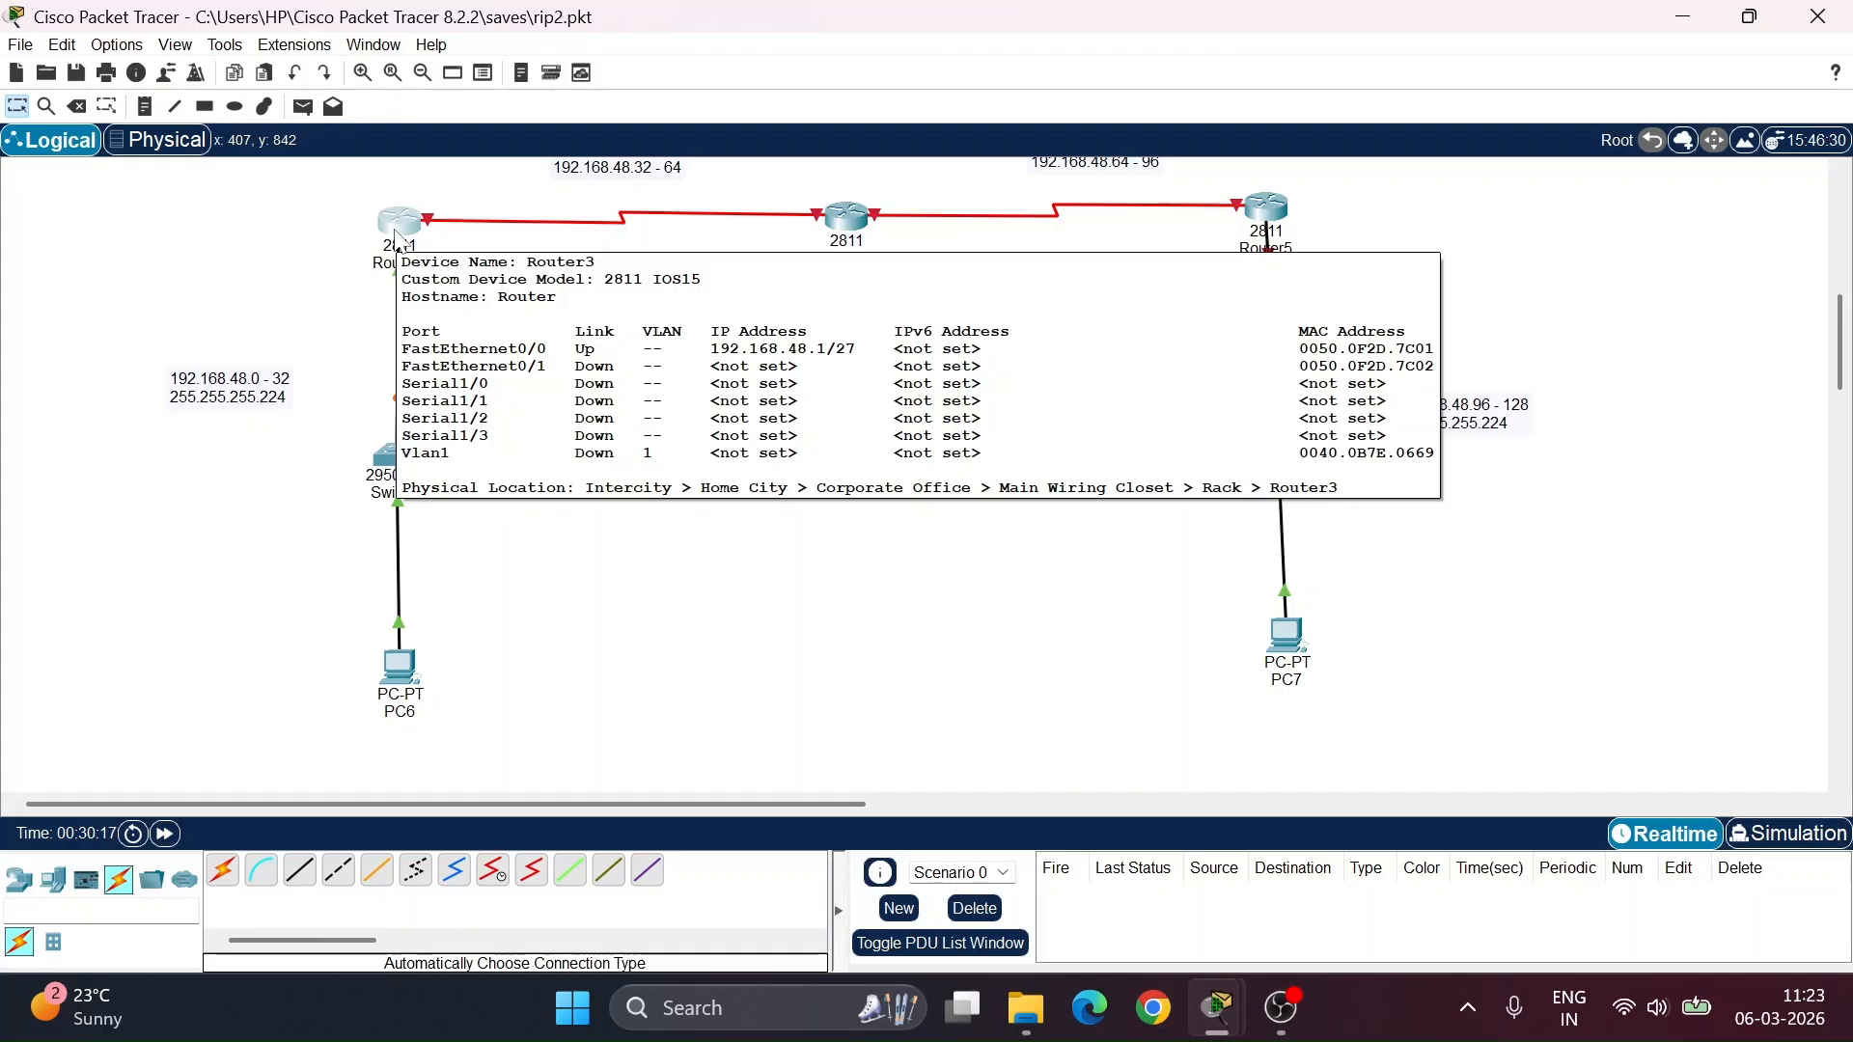
- Open PC6's IP configuration and set the default gateway to 192.168.48.1
{"action": "left_click", "coordinate": [399, 666]}
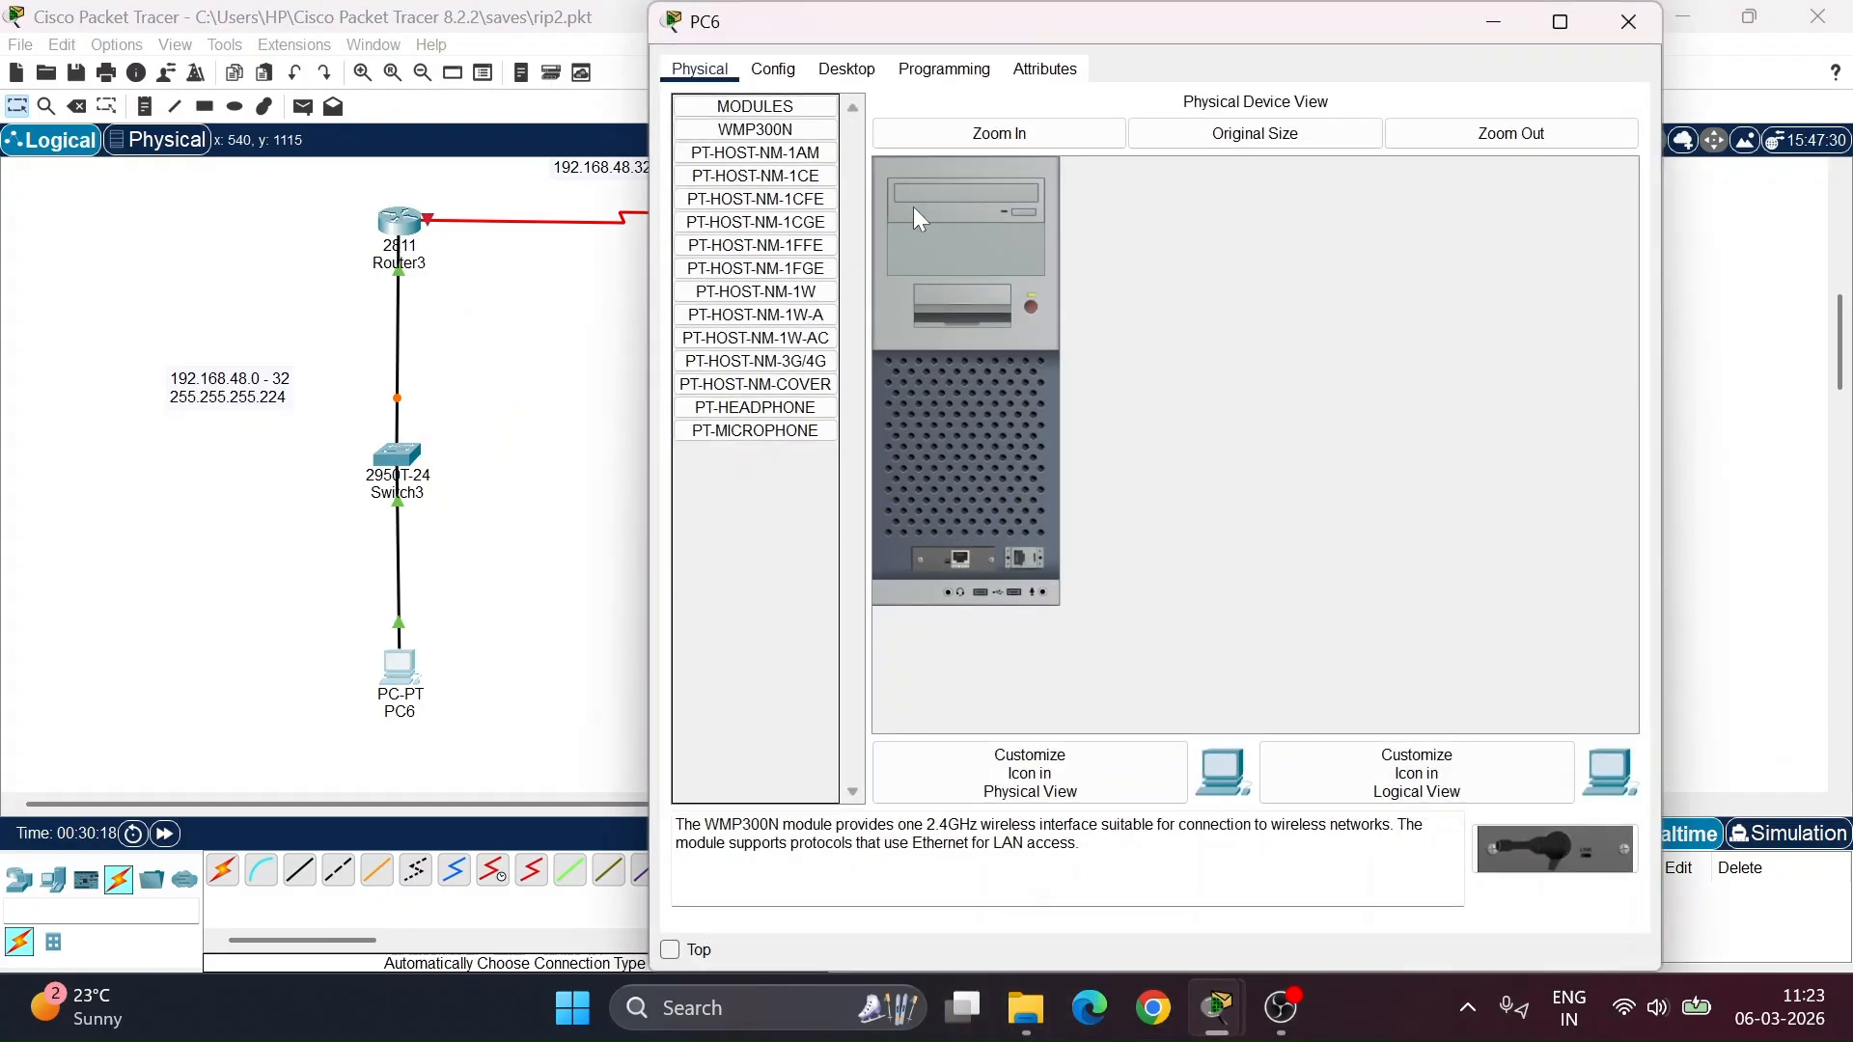
{"action": "left_click", "coordinate": [847, 70]}
{"action": "left_click", "coordinate": [753, 162]}
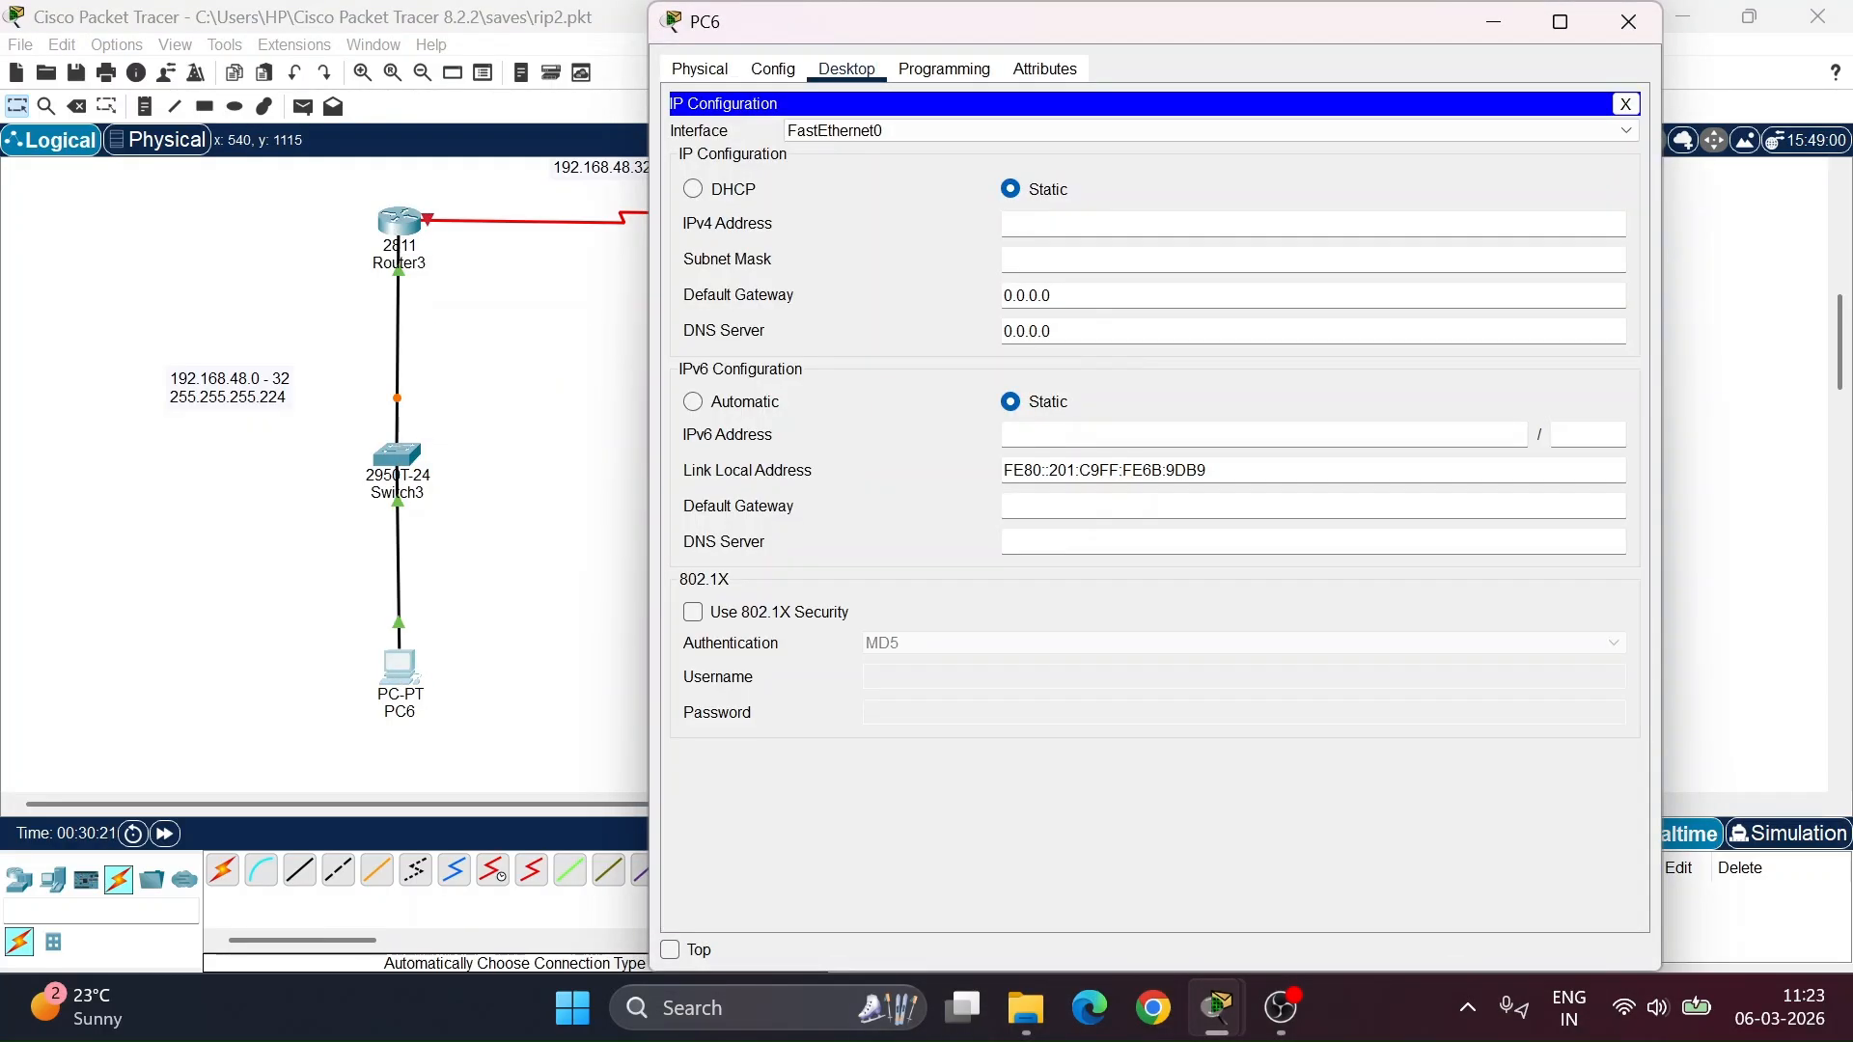
{"action": "left_click_drag", "start_coordinate": [1069, 295], "coordinate": [942, 297]}
{"action": "key", "text": "BackSpace"}
{"action": "type", "text": "192"}
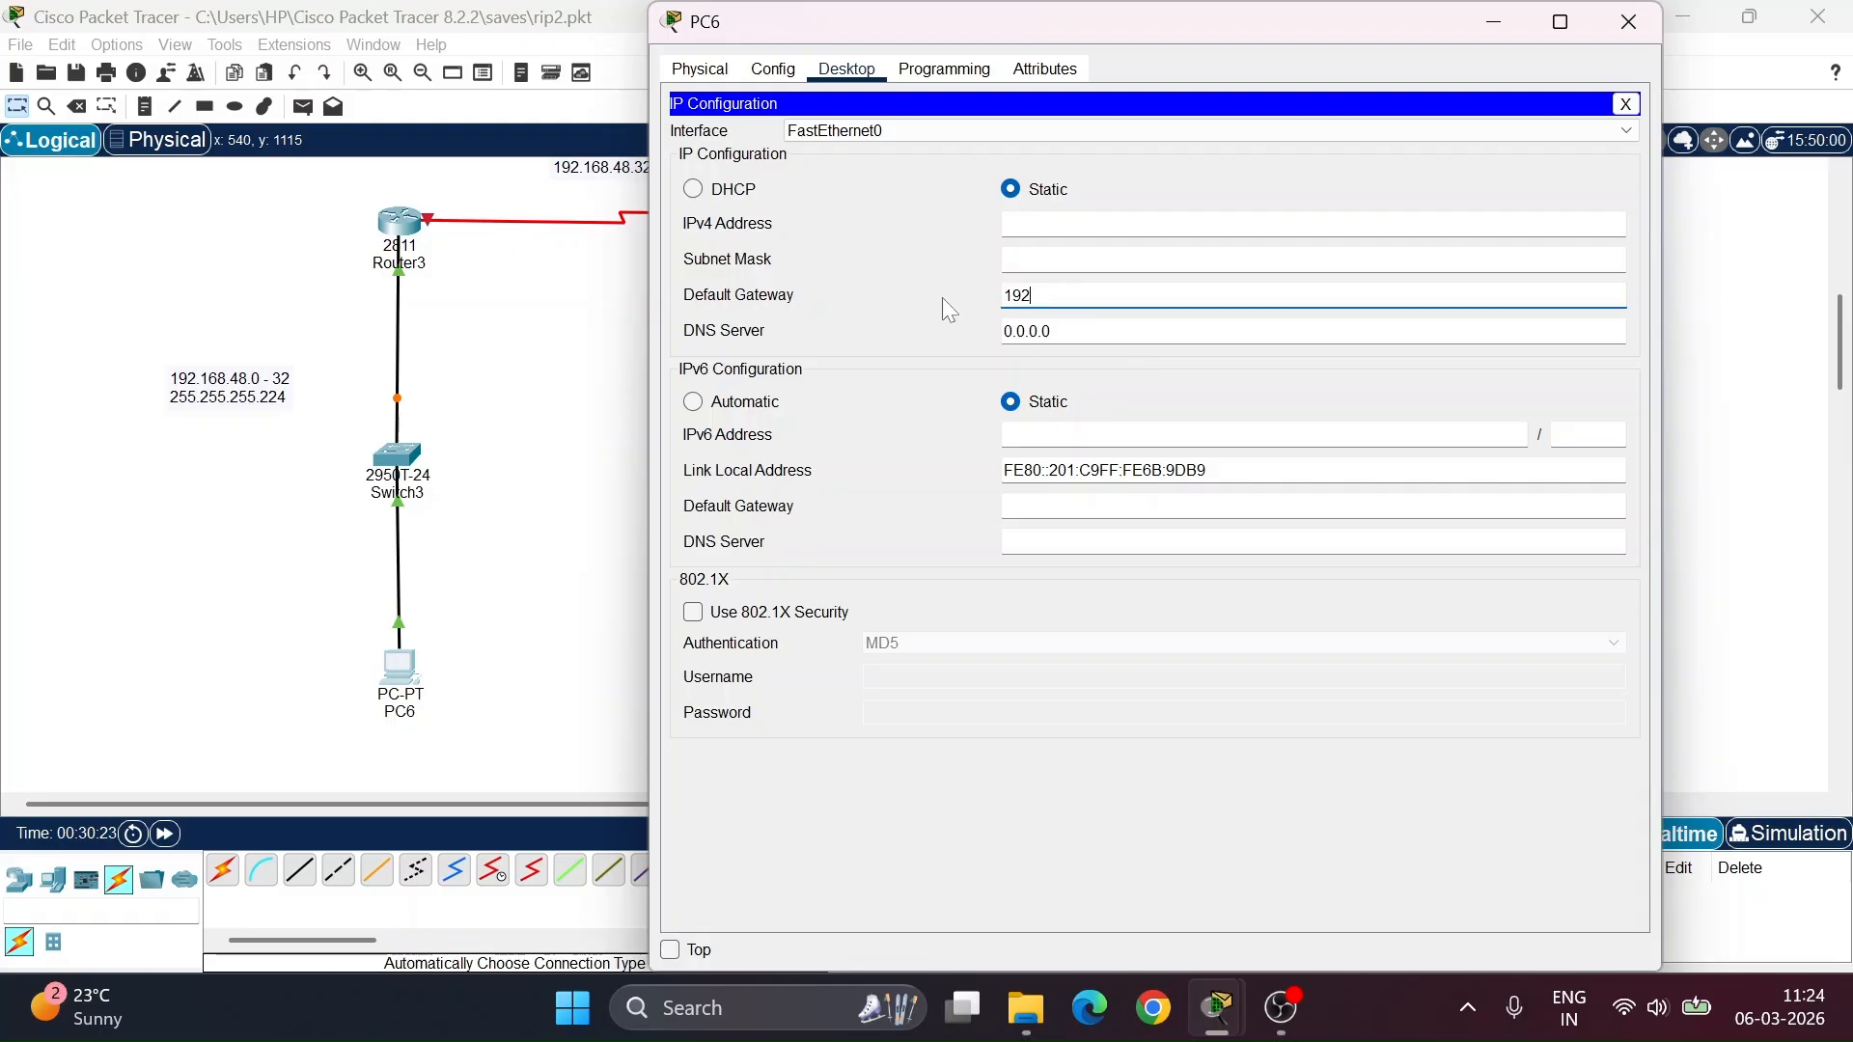
{"action": "type", "text": ".168.48.1"}
- Set PC6's IPv4 address to 192.168.48.2, reusing the copied gateway address, and edit its subnet mask
{"action": "left_click", "coordinate": [1044, 225]}
{"action": "left_click_drag", "start_coordinate": [1101, 296], "coordinate": [998, 293]}
{"action": "key", "text": "ctrl+c"}
{"action": "left_click", "coordinate": [1025, 224]}
{"action": "key", "text": "ctrl+v"}
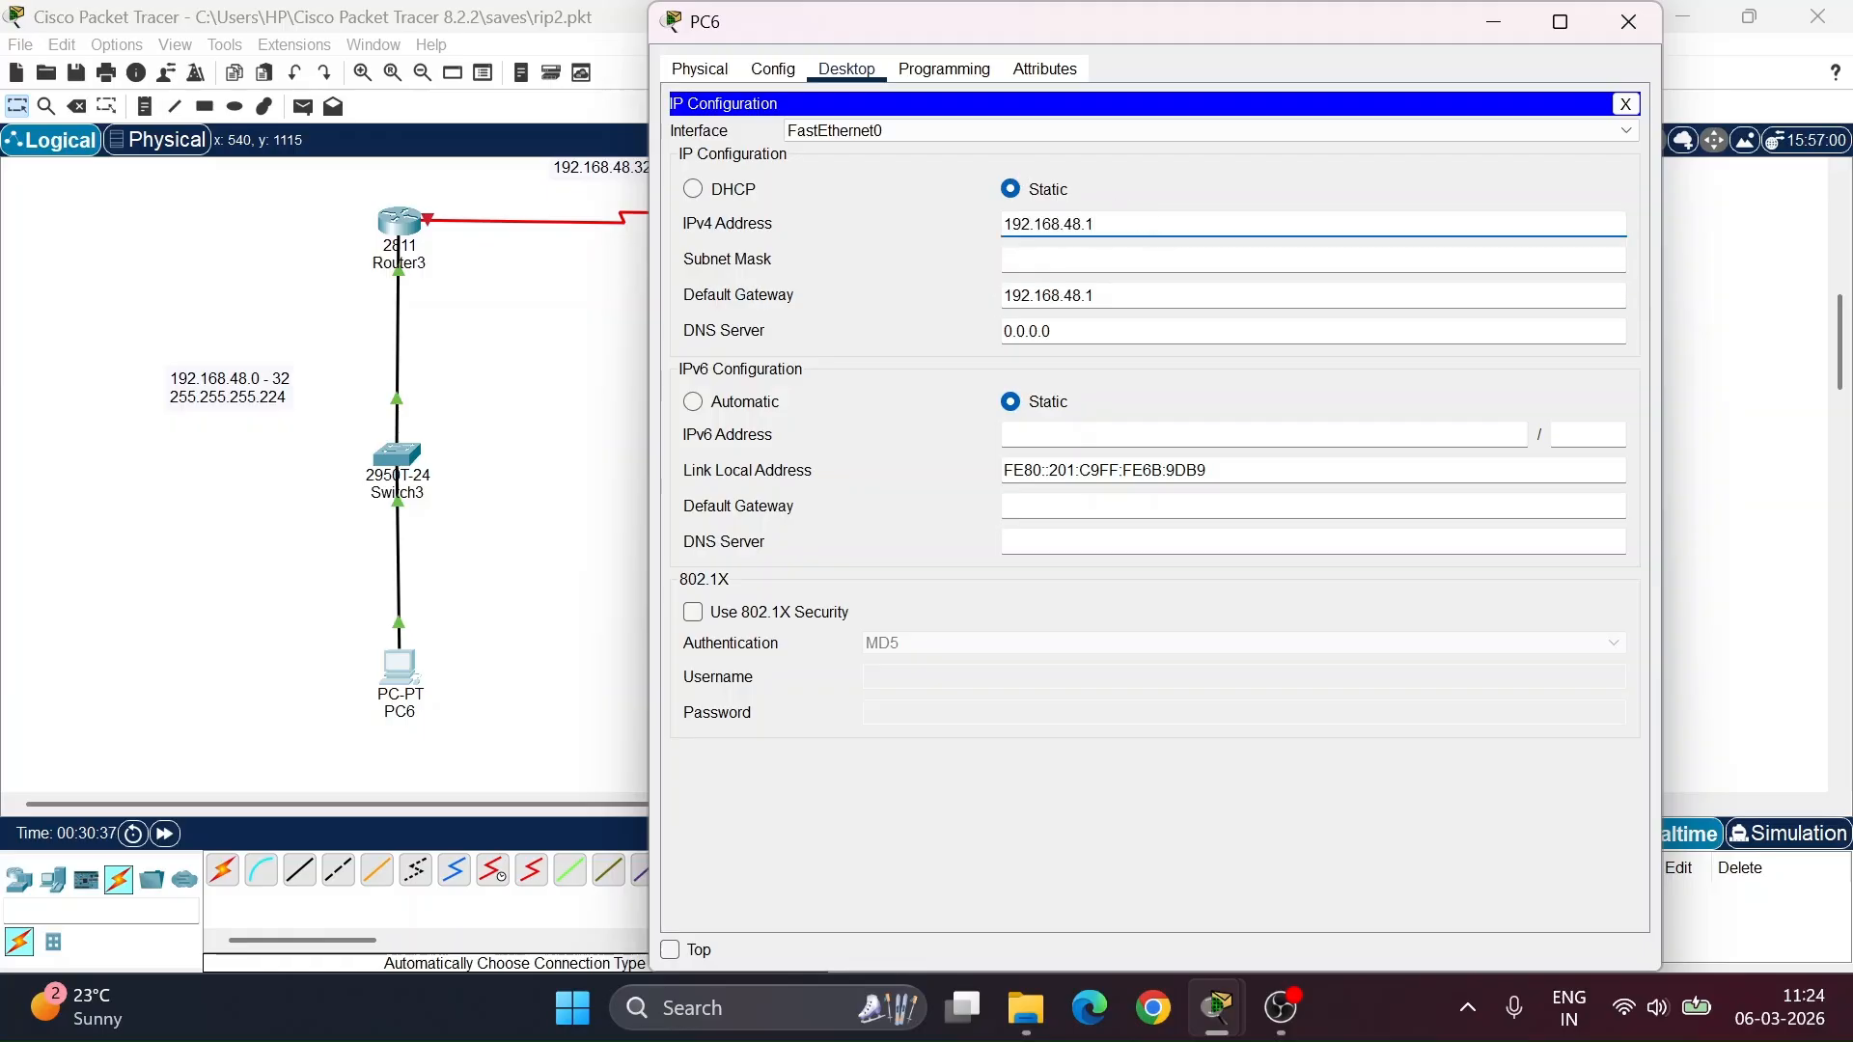
{"action": "type", "text": "2"}
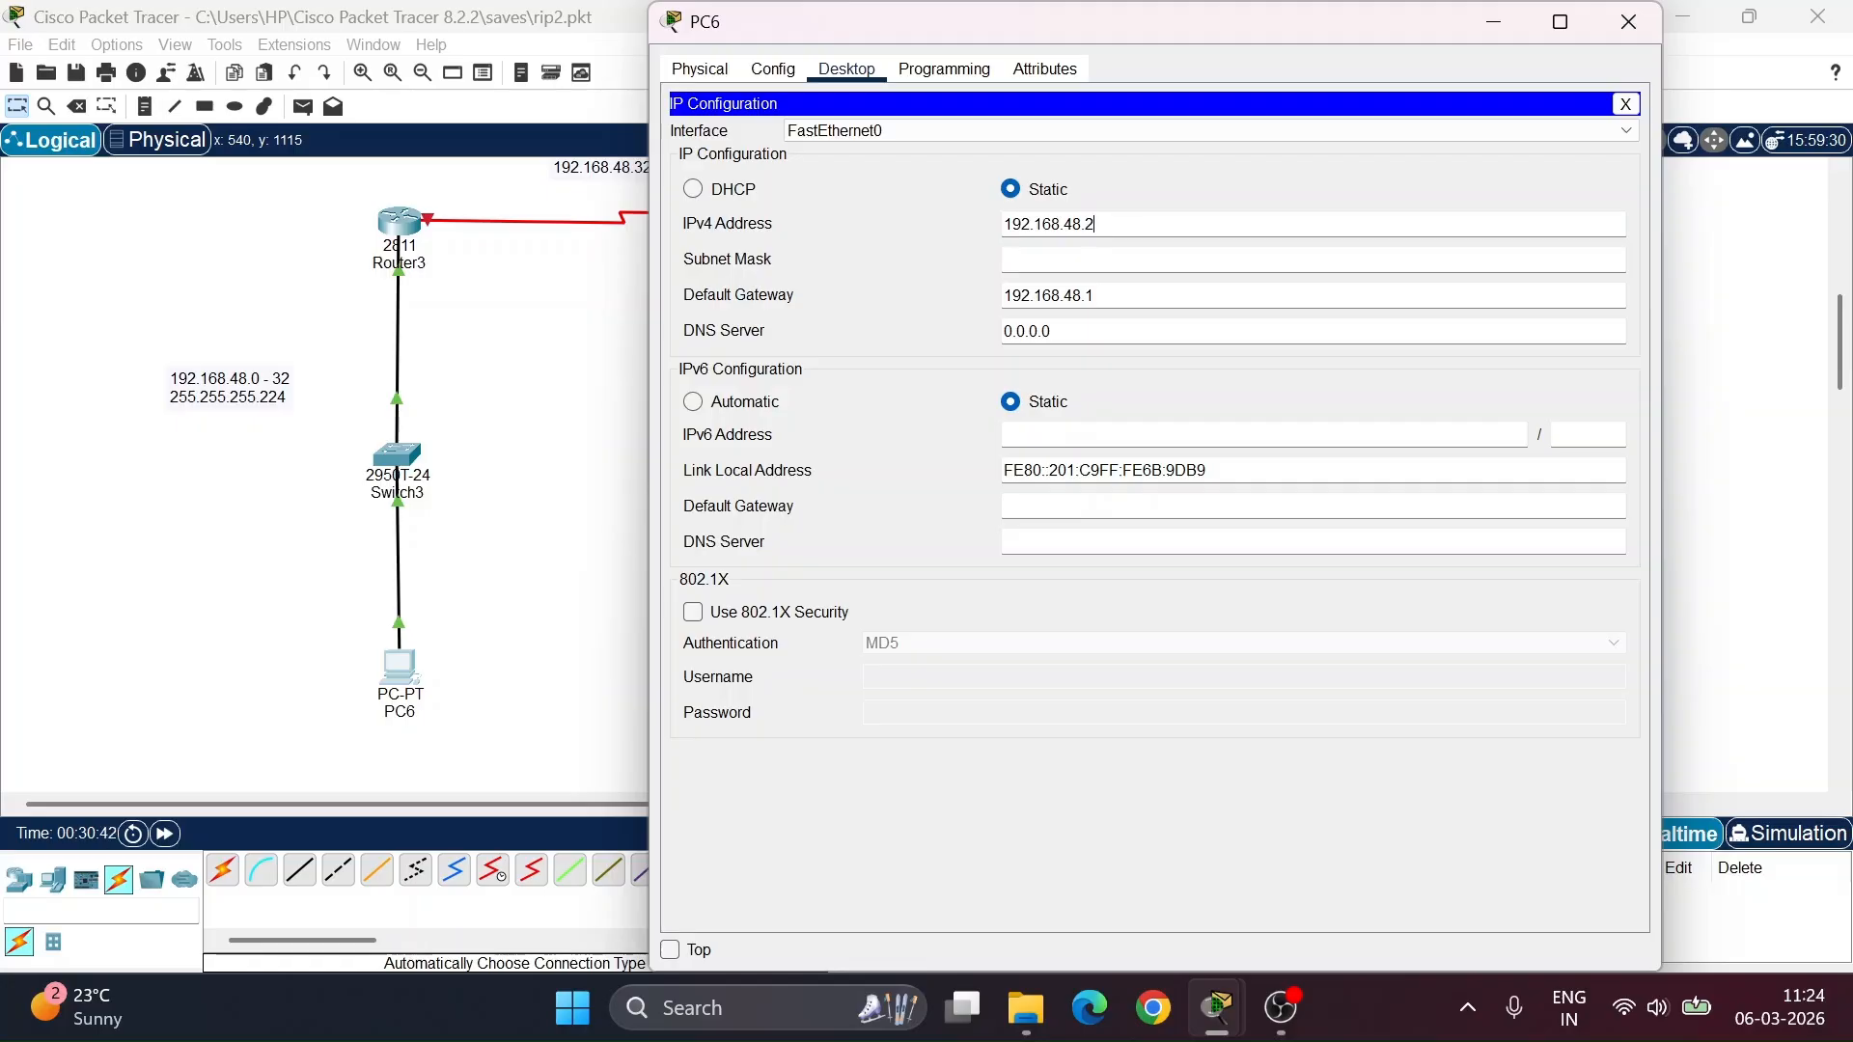
{"action": "key", "text": "Return"}
{"action": "mouse_move", "coordinate": [1103, 260]}
{"action": "left_mouse_down"}
{"action": "mouse_move", "coordinate": [1002, 259]}
{"action": "mouse_move", "coordinate": [1083, 259]}
{"action": "left_mouse_up"}
- Reattach the loose Switch3 cable to Router3's FastEthernet0/0 port
{"action": "left_click", "coordinate": [406, 286]}
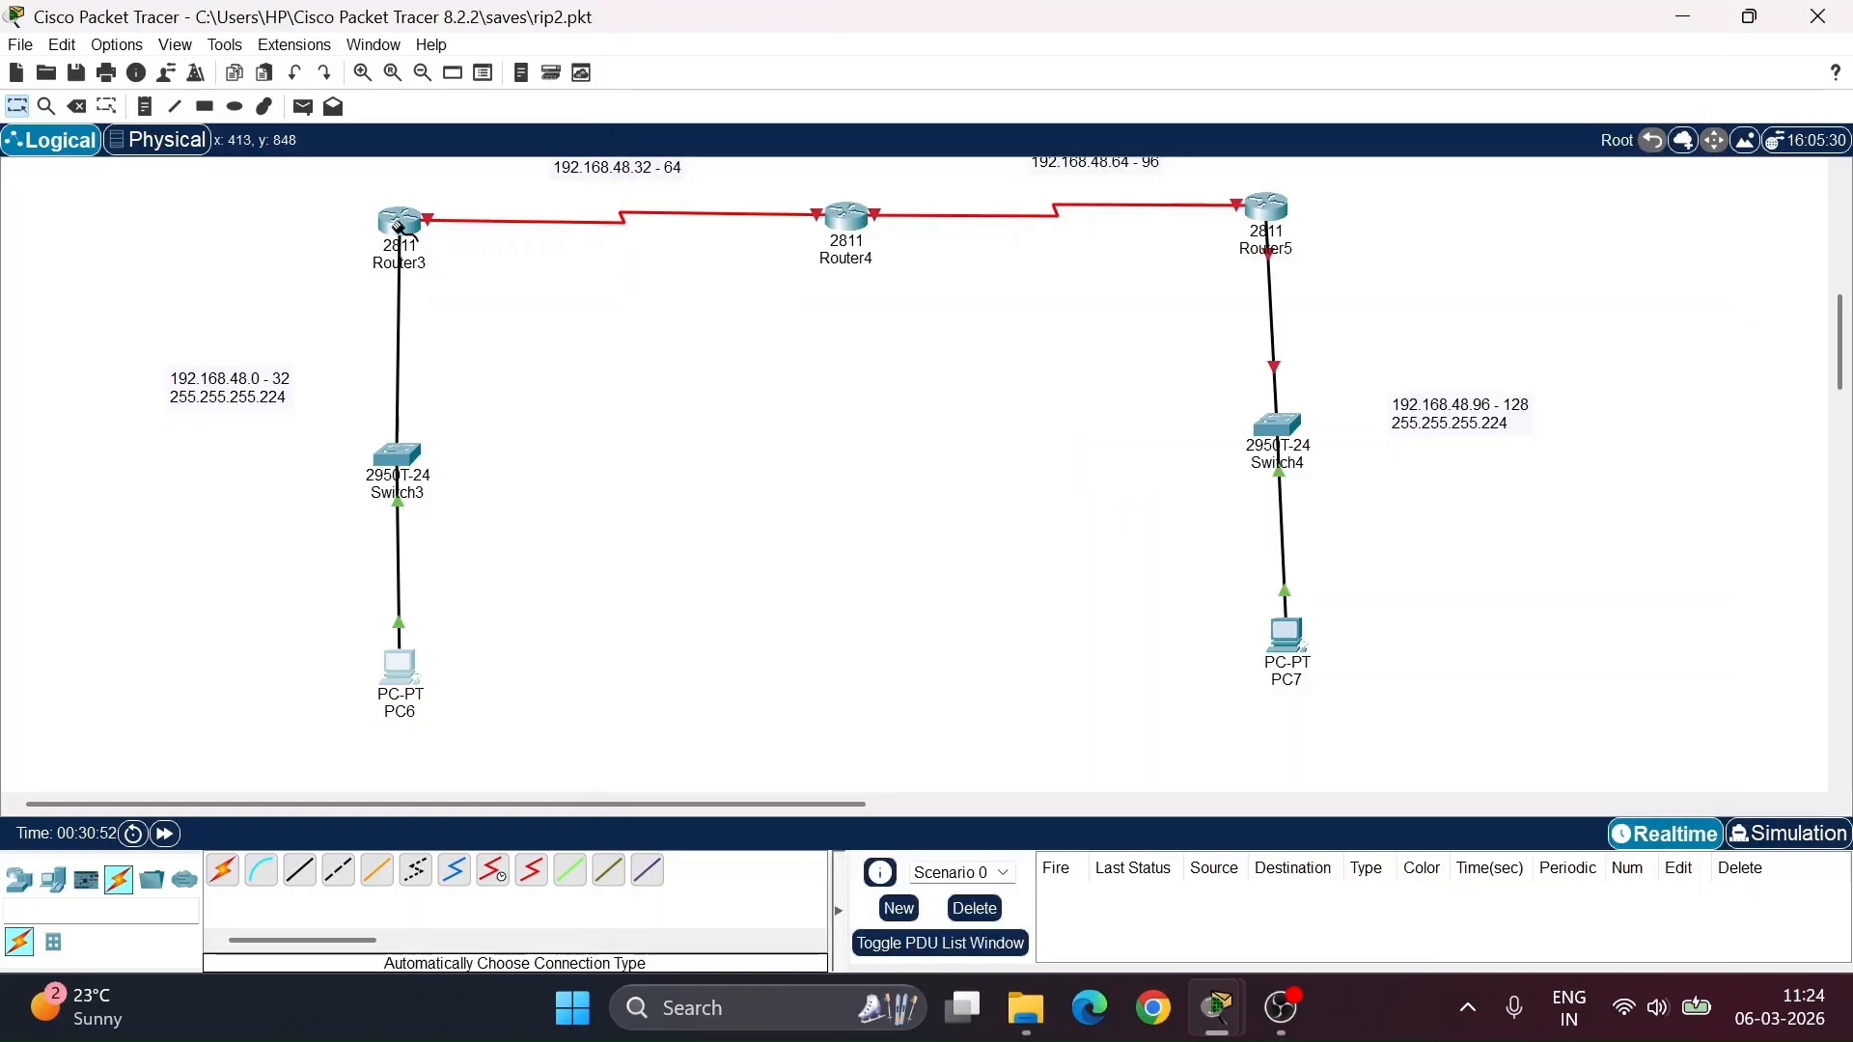
{"action": "left_click", "coordinate": [402, 230]}
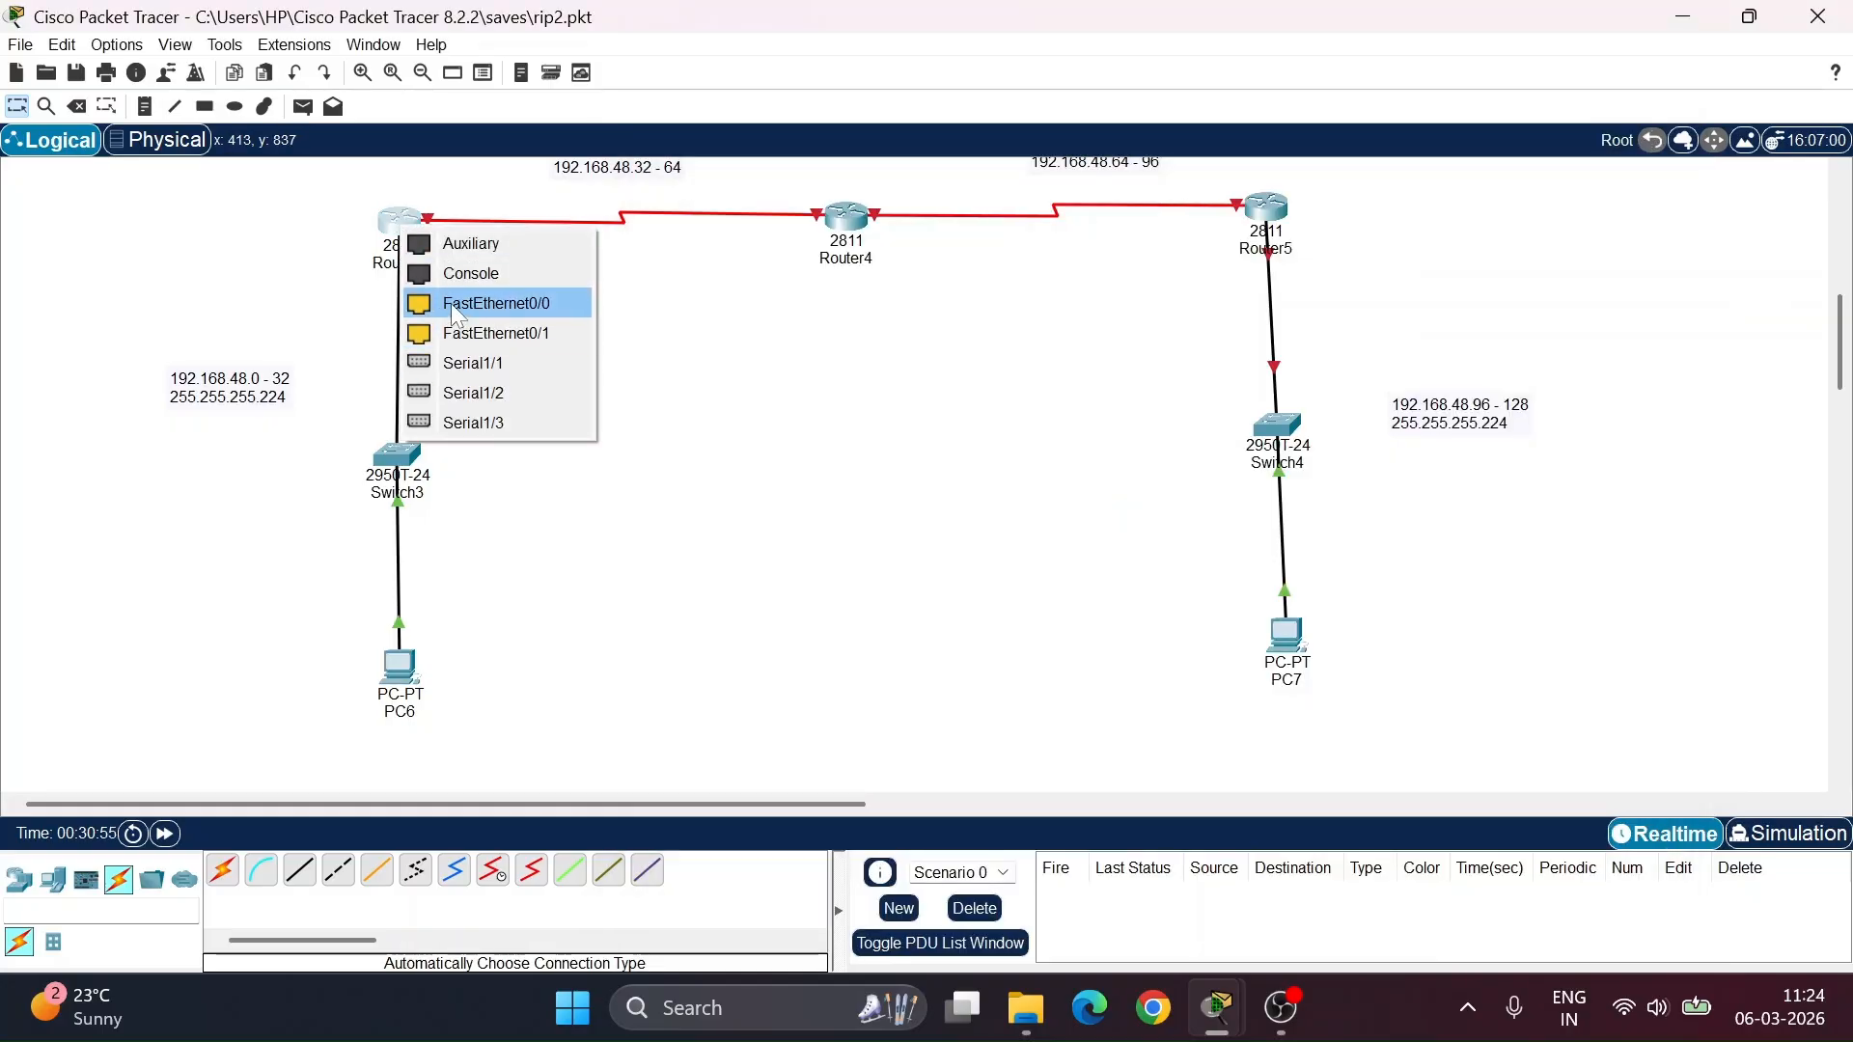
{"action": "left_click", "coordinate": [463, 303]}
- Check the IP address and subnet mask entered for f0/0 in Router3's command line
{"action": "left_click", "coordinate": [407, 221]}
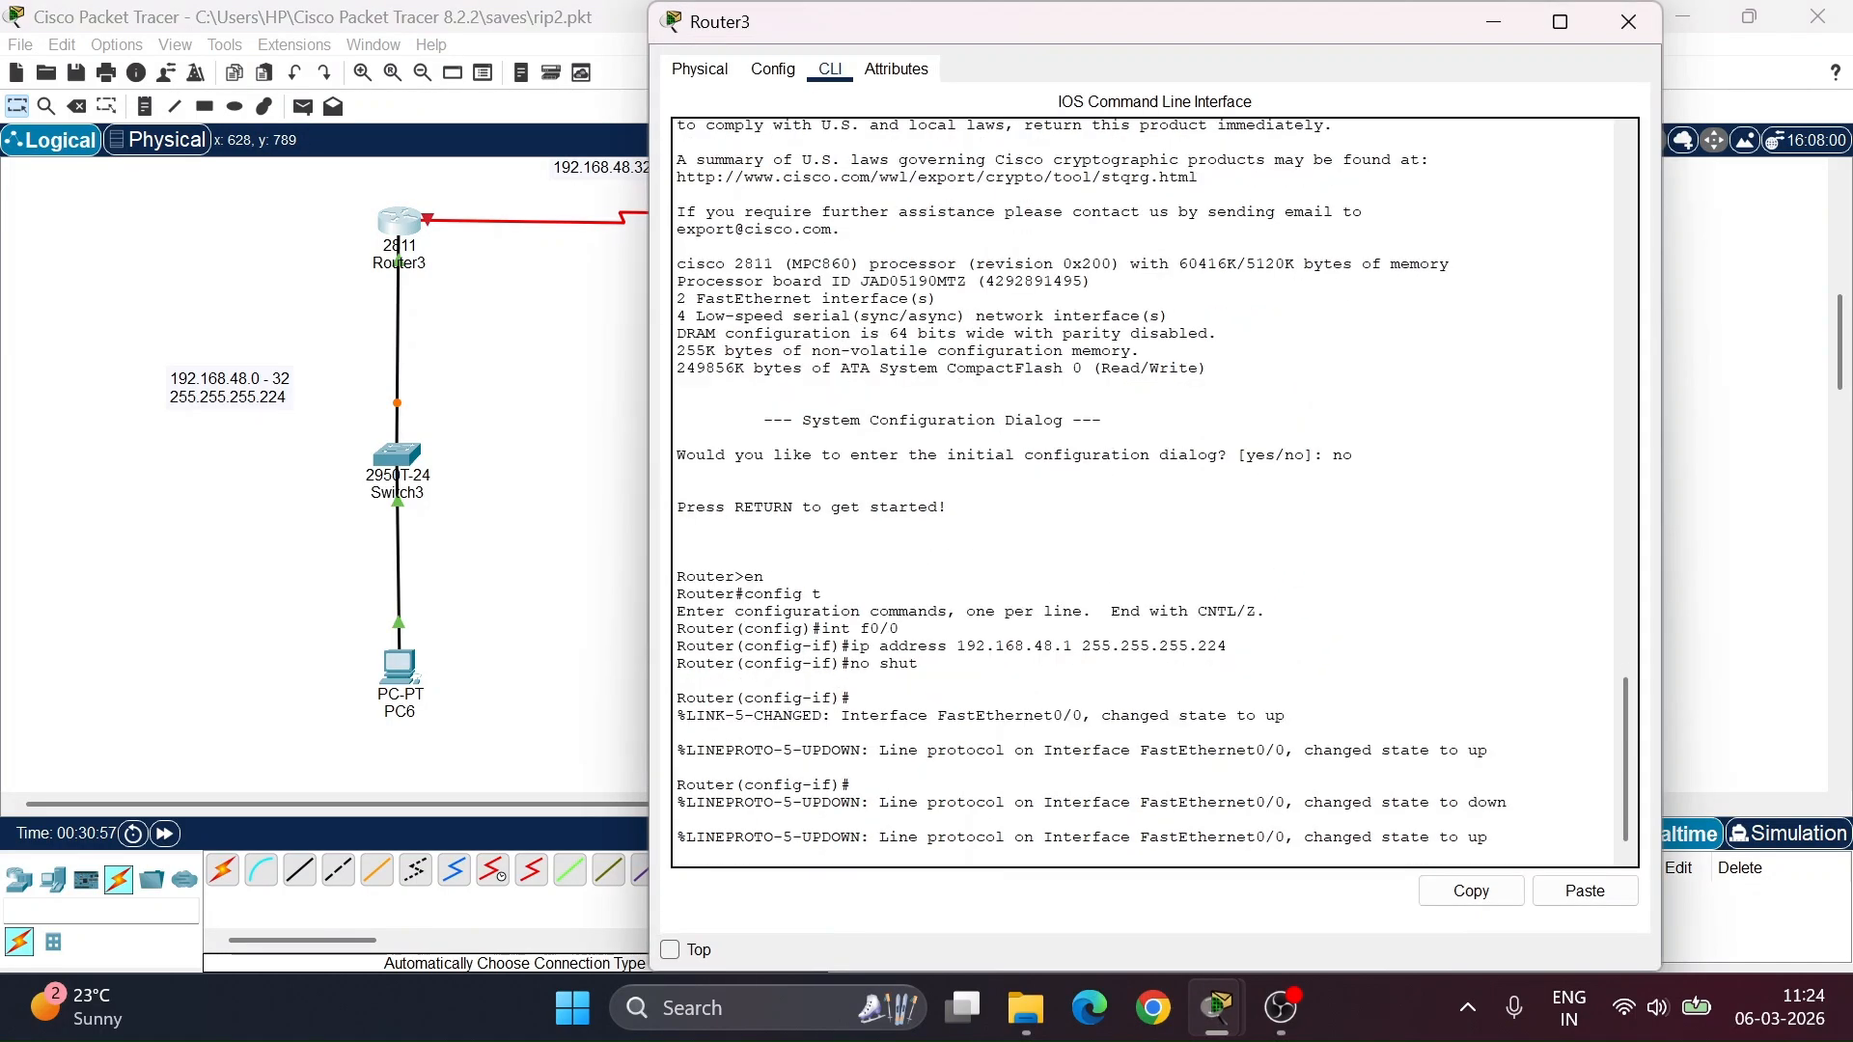
{"action": "left_click_drag", "start_coordinate": [1071, 645], "coordinate": [1206, 646]}
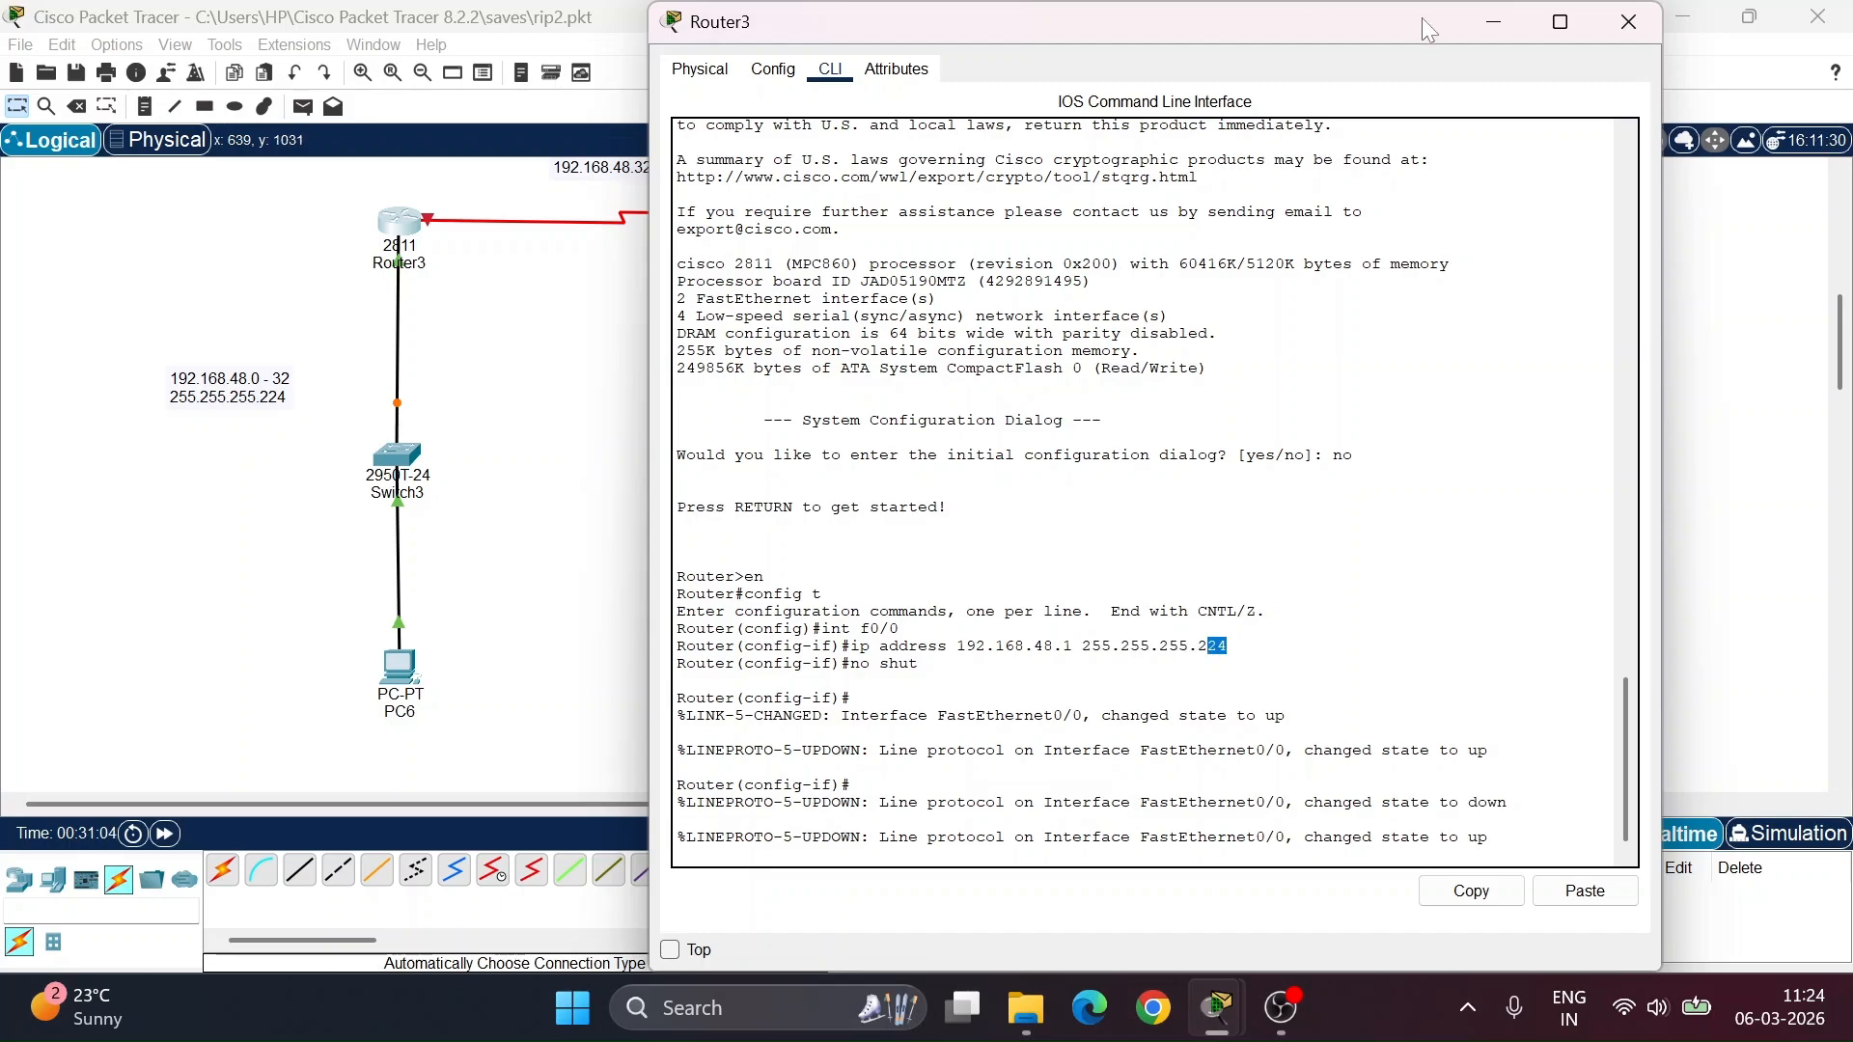
{"action": "left_click", "coordinate": [1493, 22]}
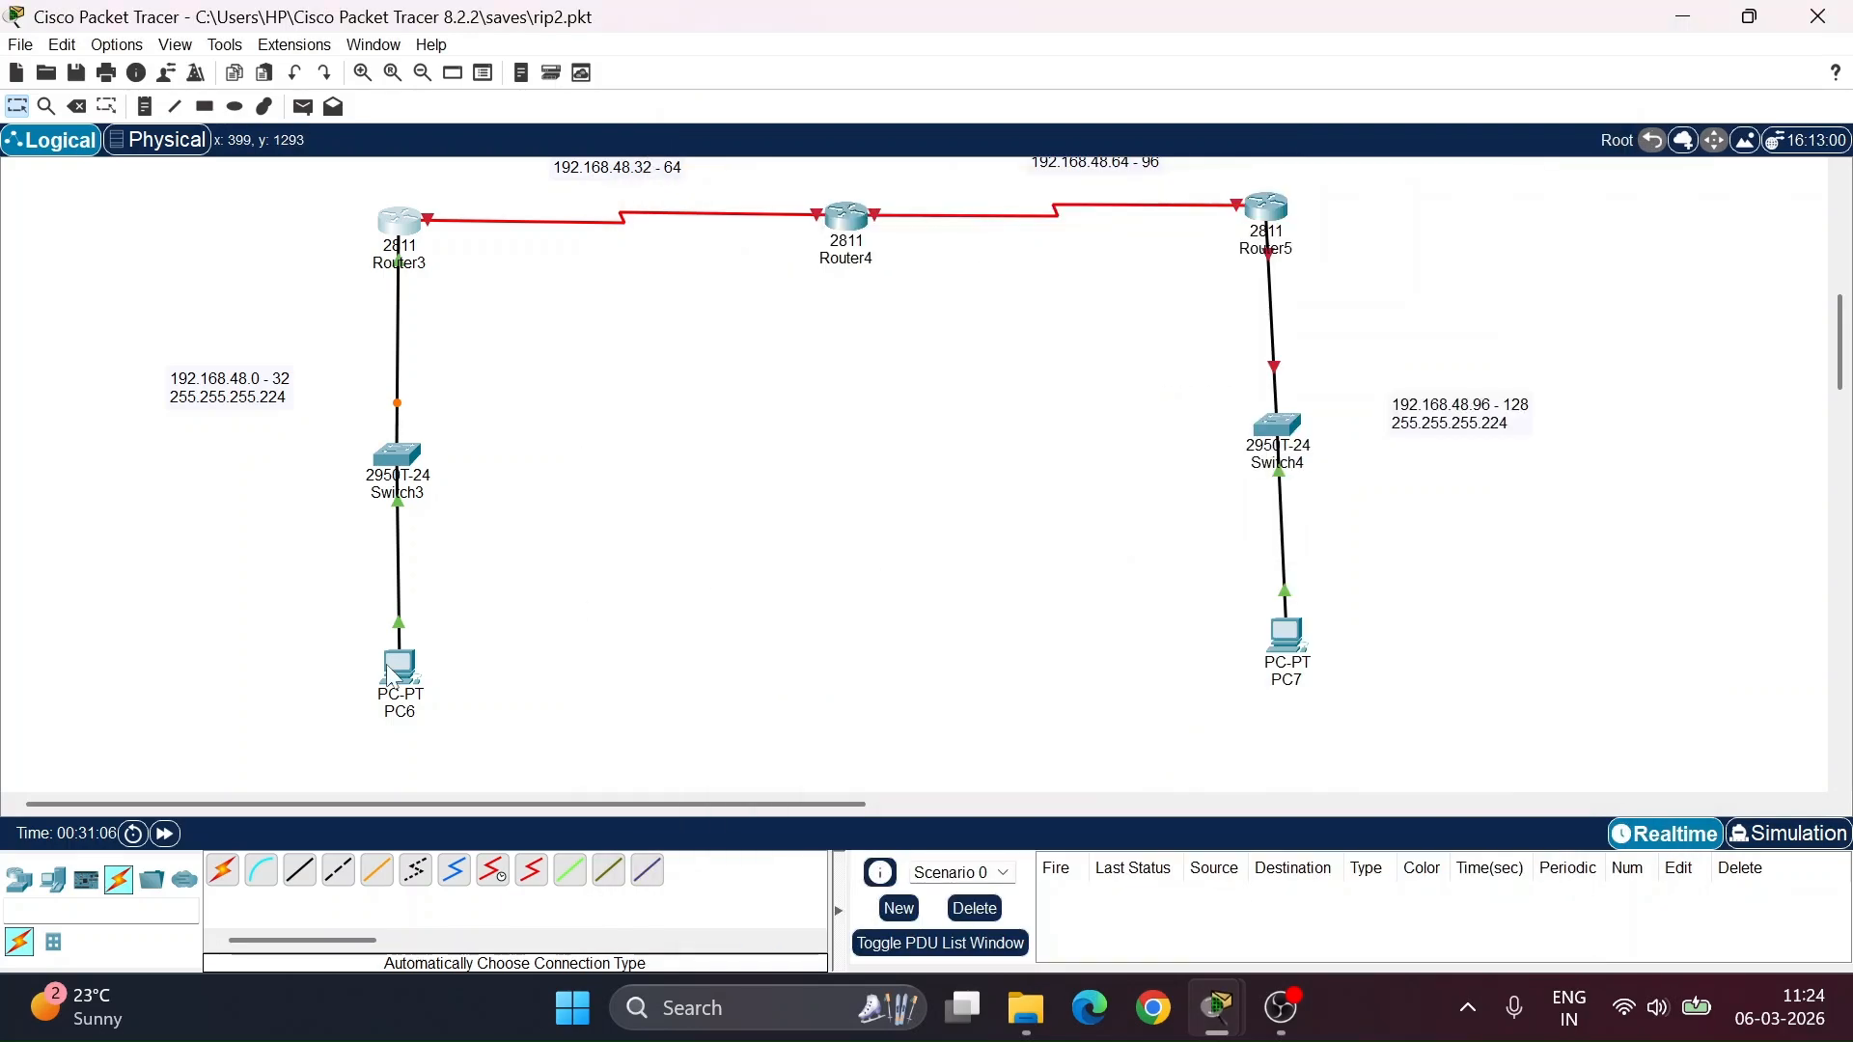
{"action": "mouse_move", "coordinate": [388, 668]}
- Reopen Router3's command line and enter configuration mode for serial interface s1/0, checking the port label on the Router4 link
{"action": "left_click", "coordinate": [404, 230]}
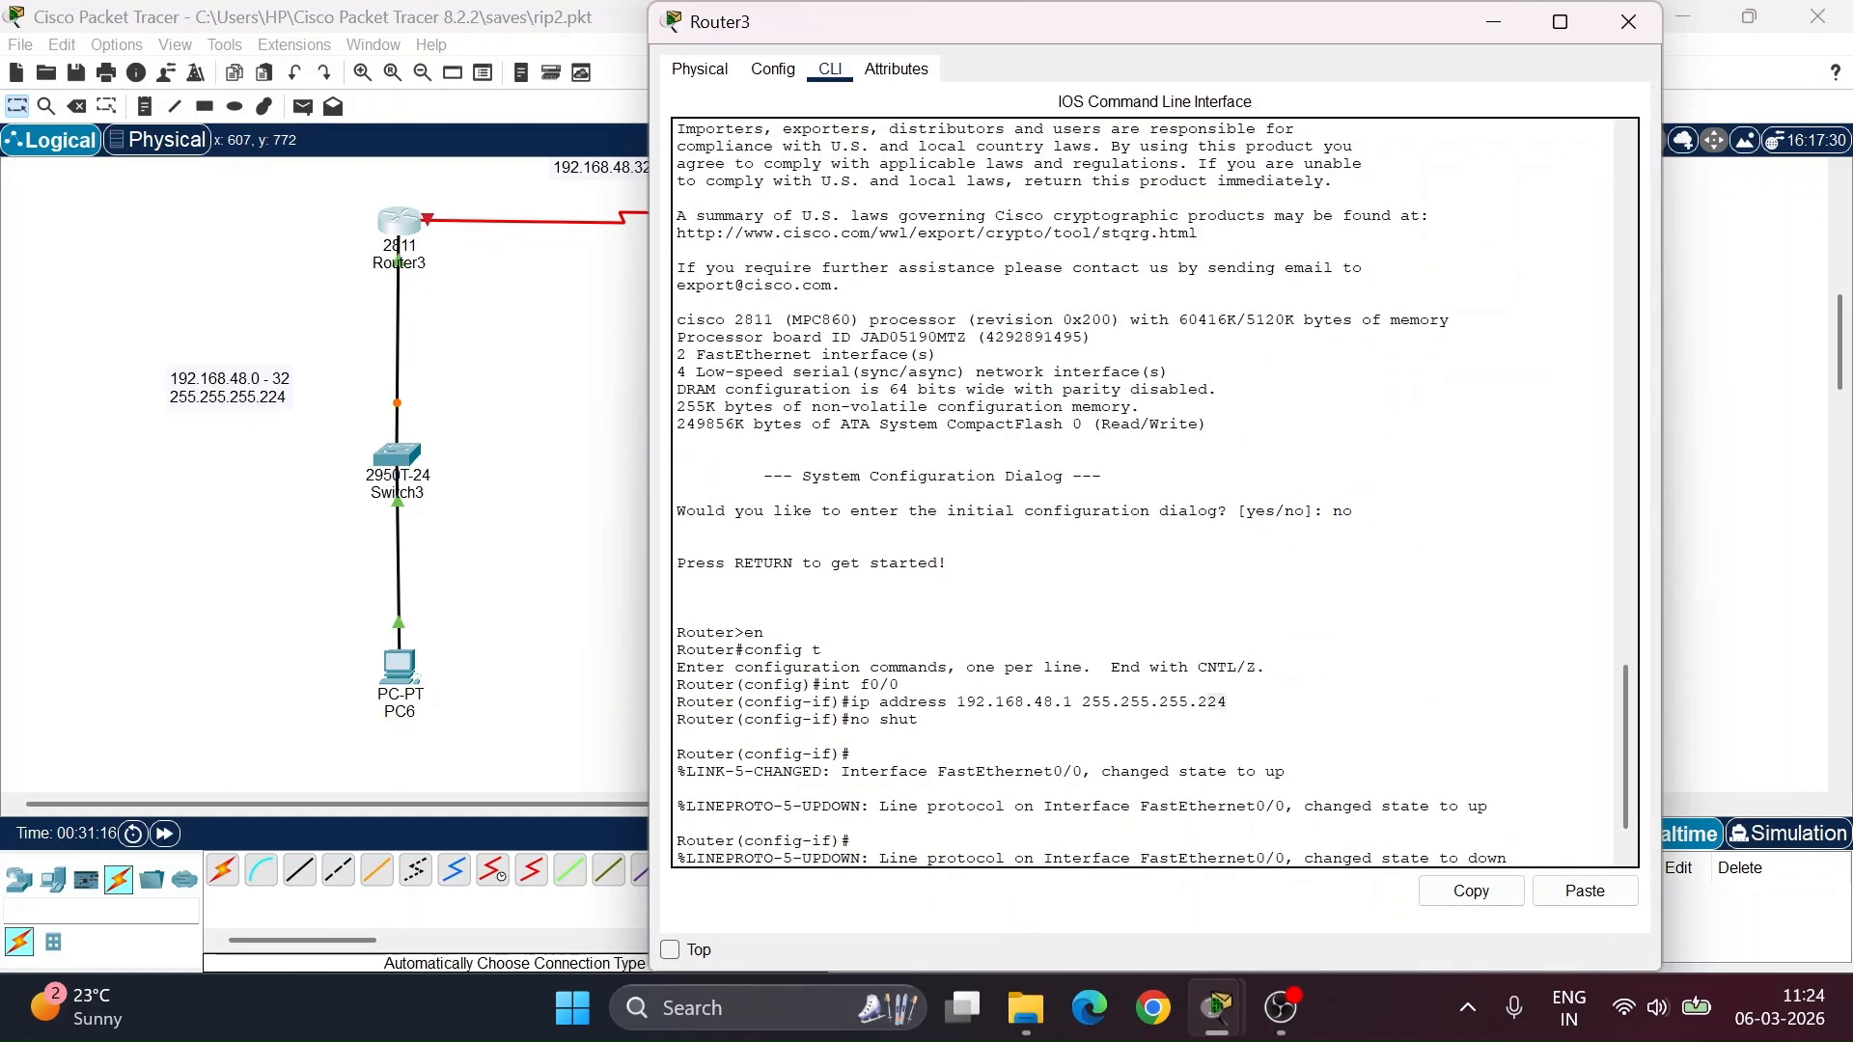
{"action": "key", "text": "Return"}
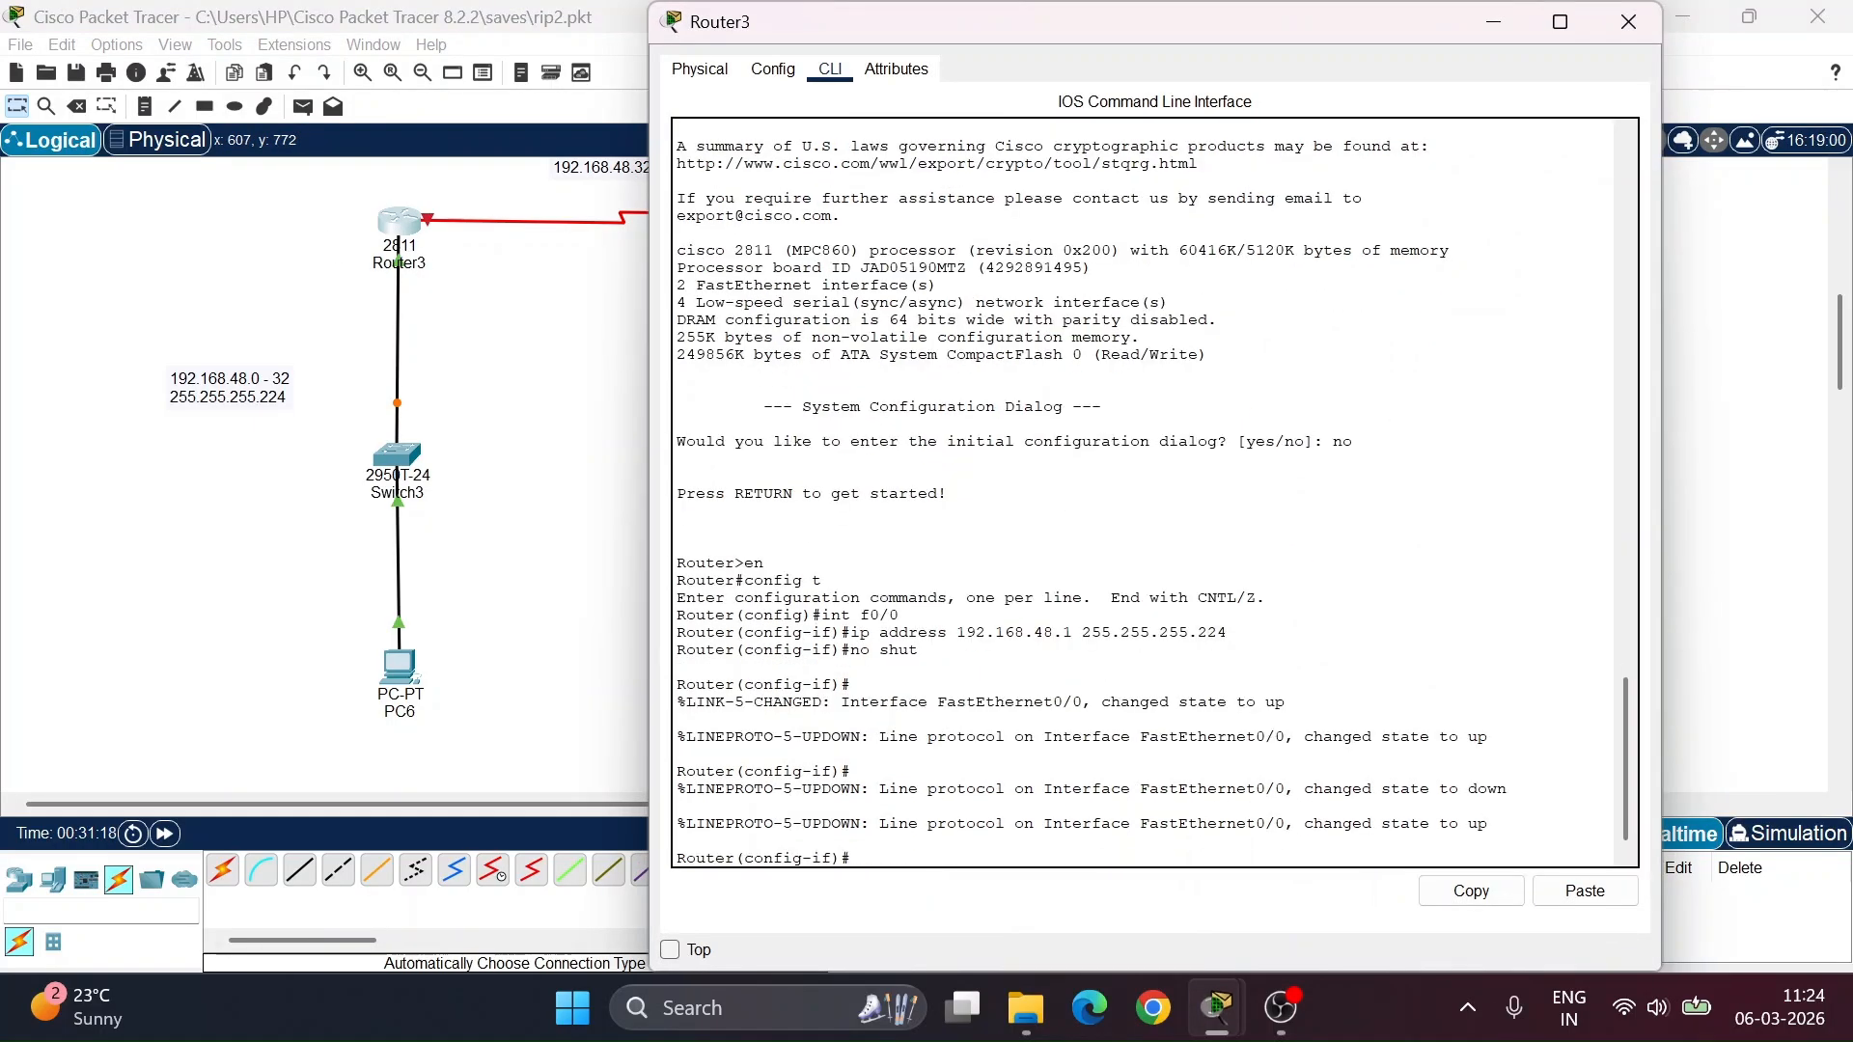
{"action": "type", "text": "int s"}
{"action": "left_click", "coordinate": [1506, 27]}
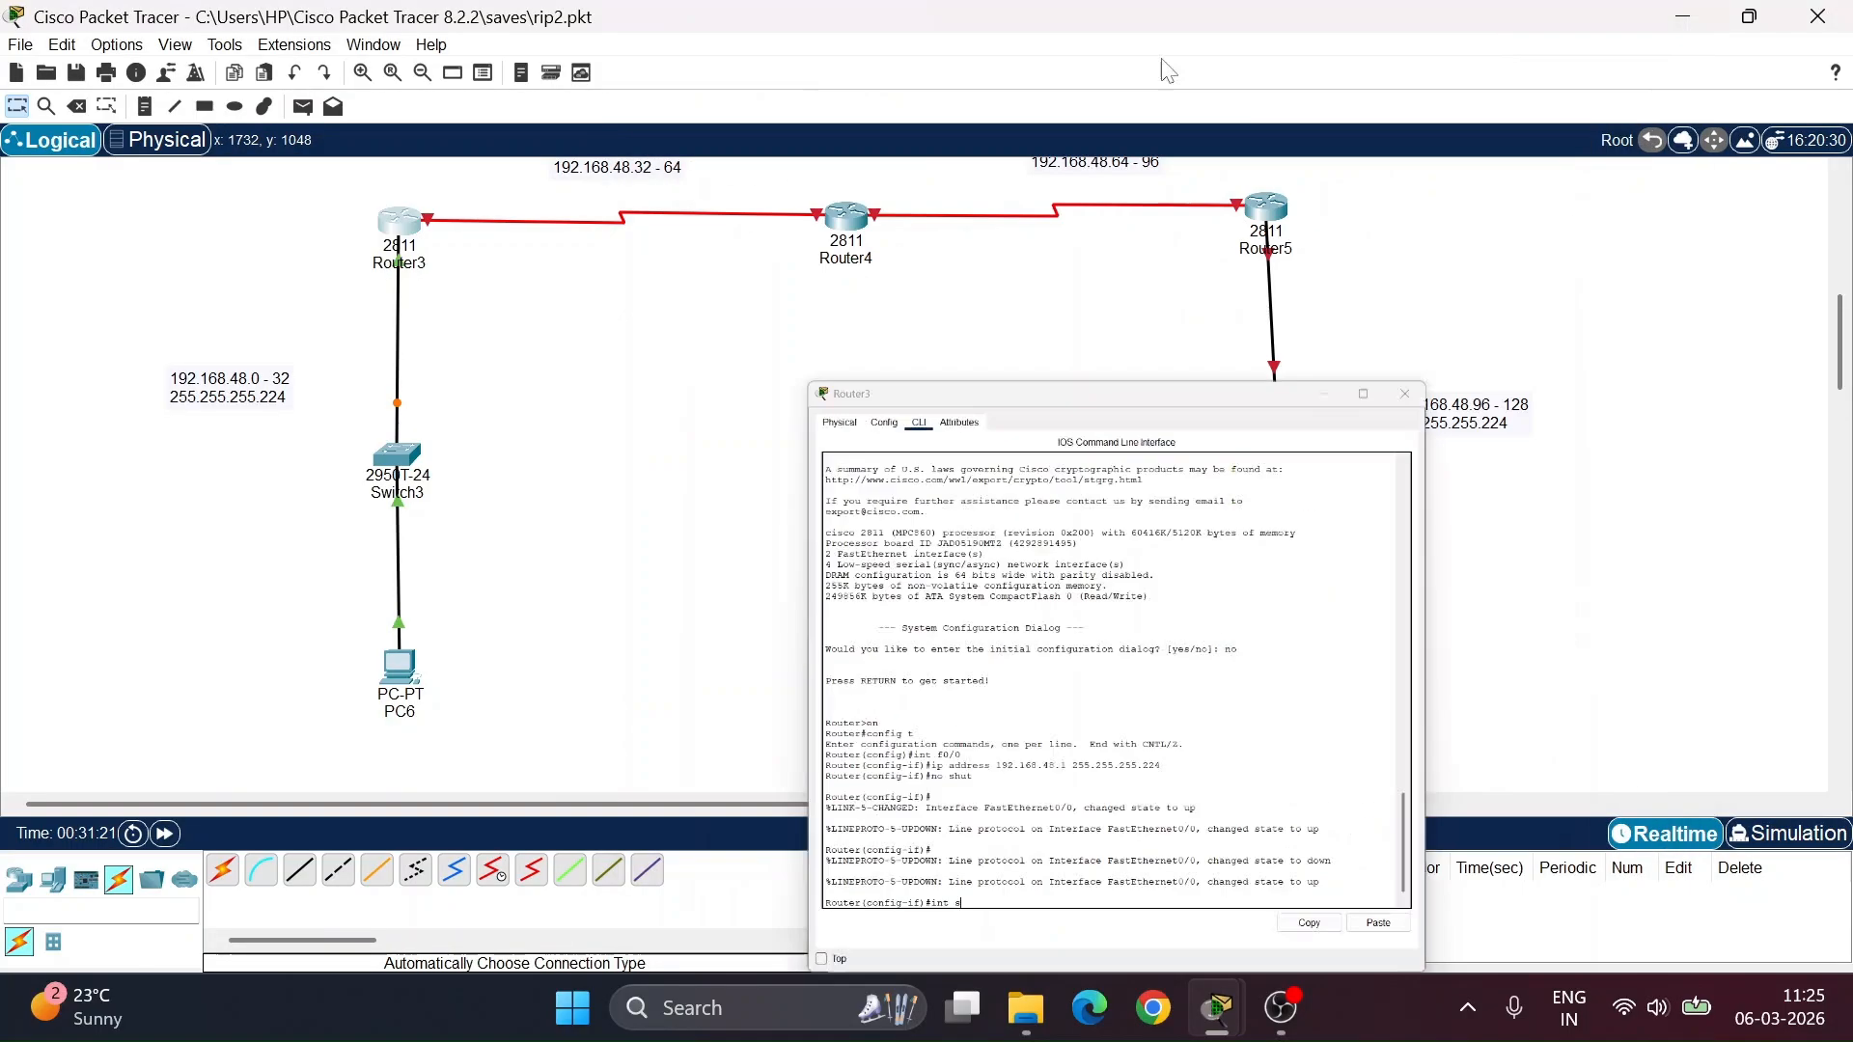
{"action": "left_click", "coordinate": [415, 226]}
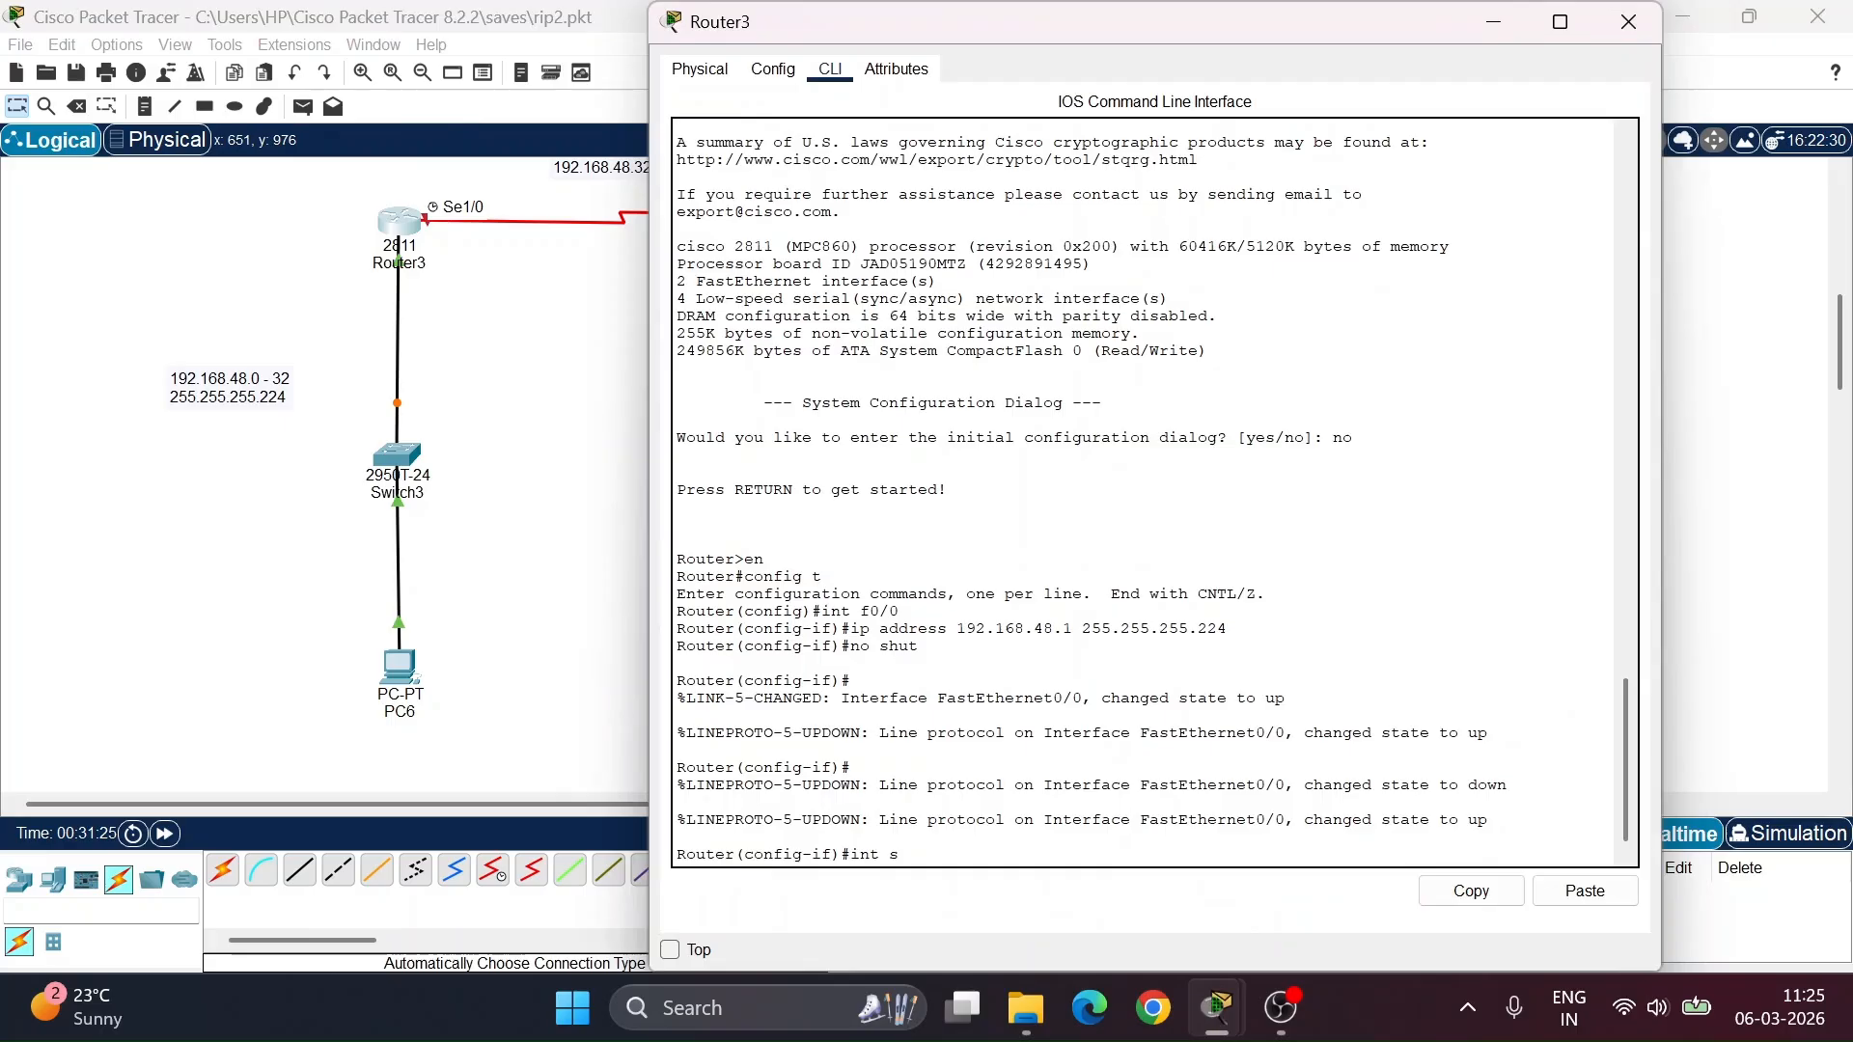
{"action": "key", "text": "Return"}
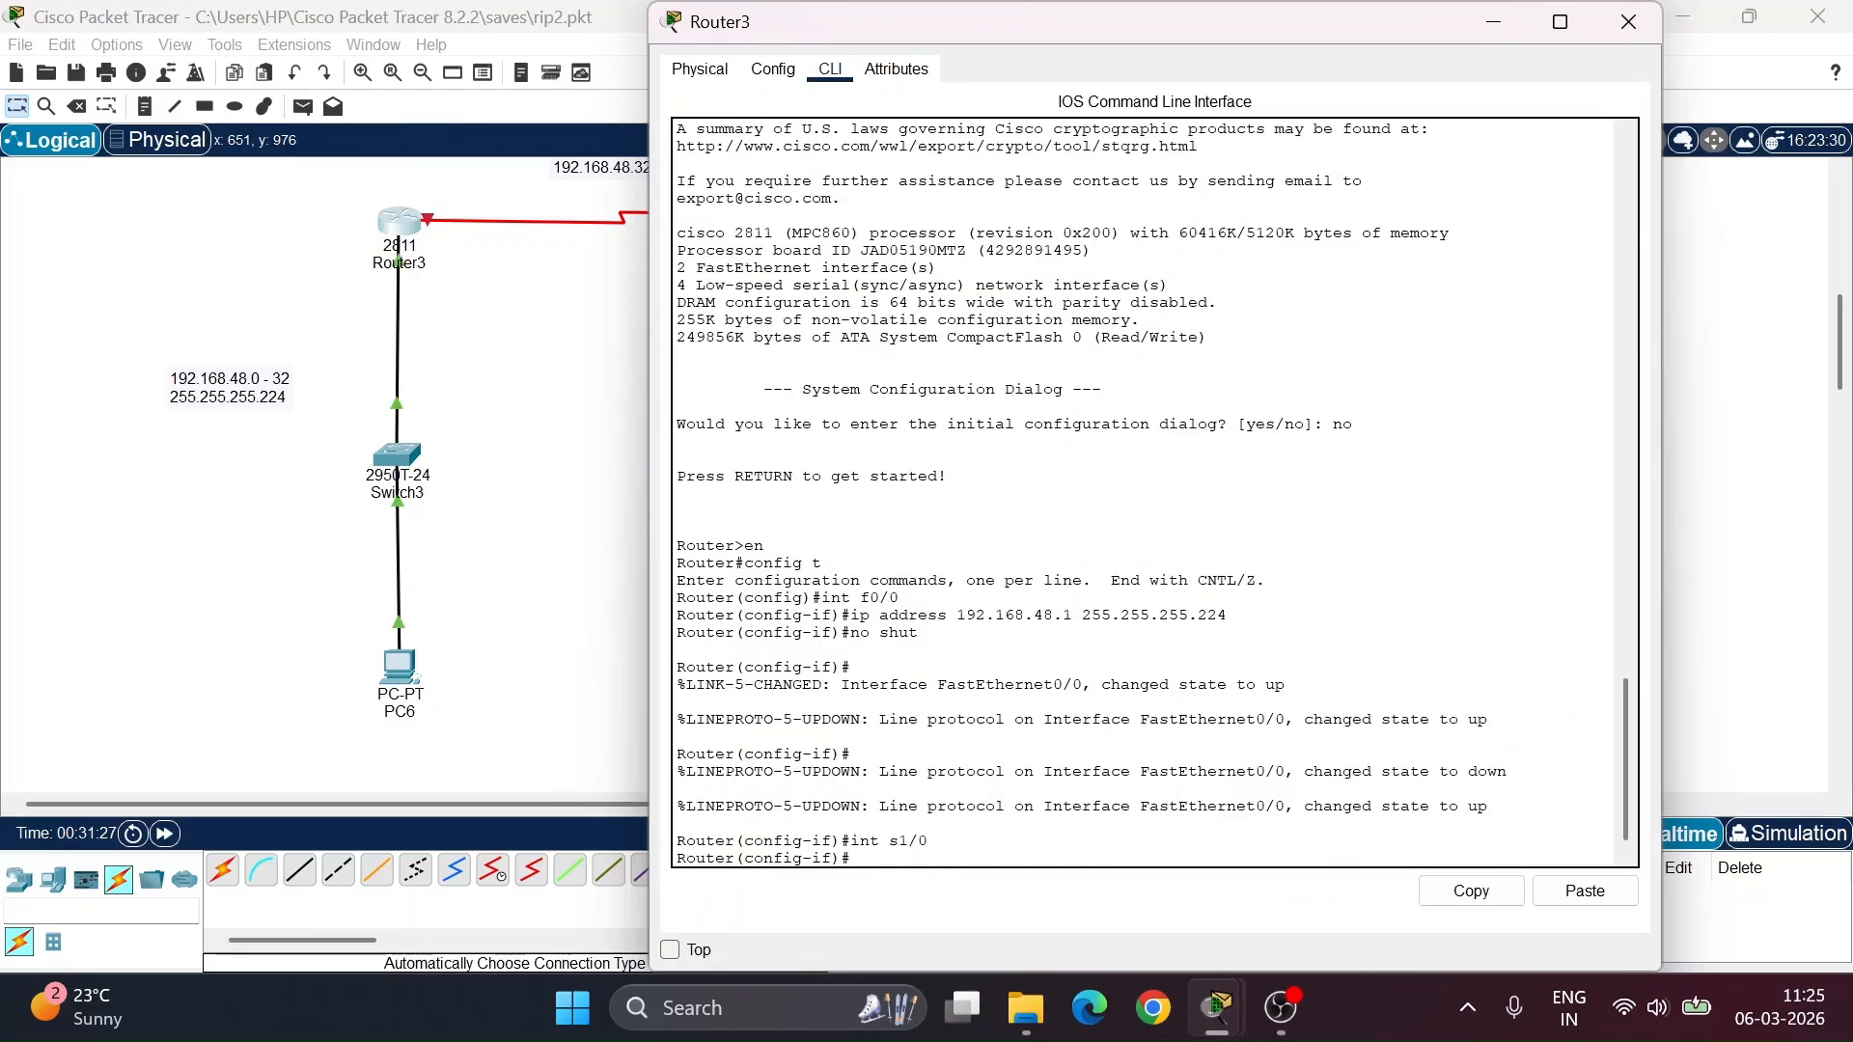
- Assign Router3's serial interface s1/0 the address 192.168.48.33 with mask 255.255.255.224, checking the subnet label on the Router4 link
{"action": "key", "text": "Up"}
{"action": "key", "text": "Up"}
{"action": "key", "text": "Up"}
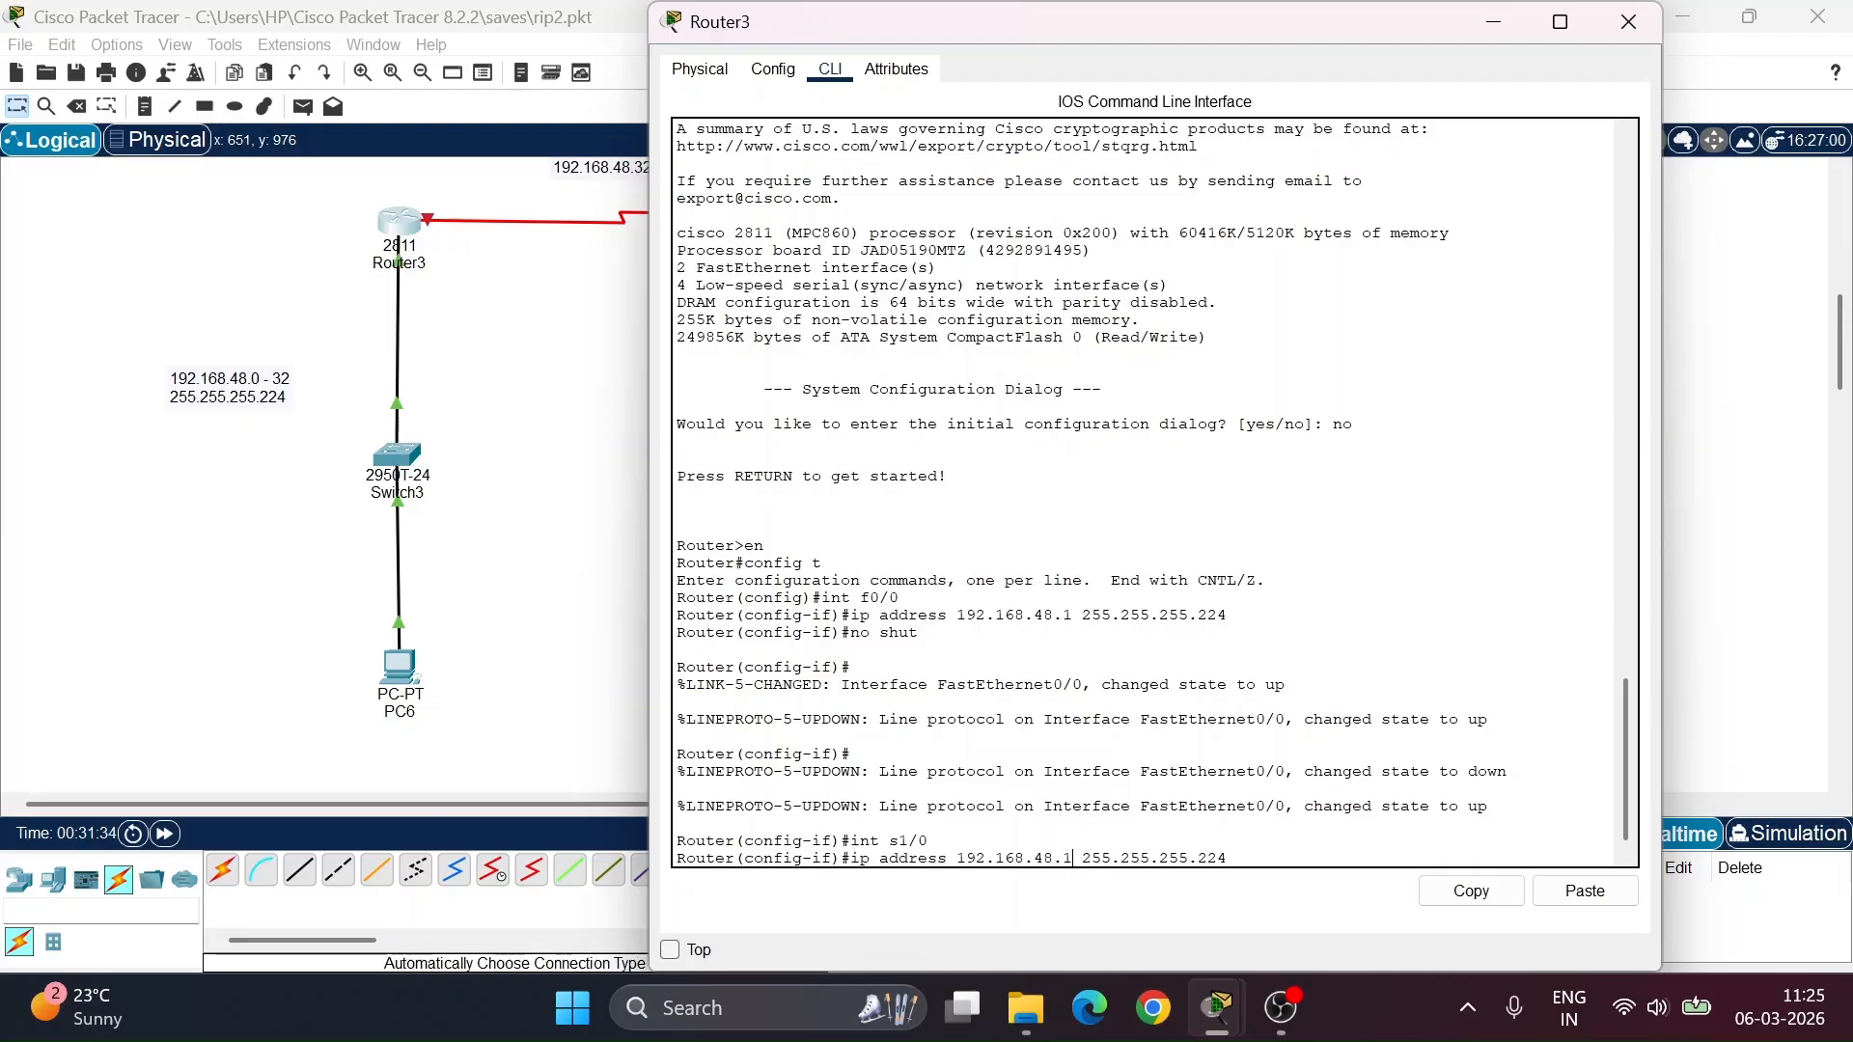
{"action": "left_click", "coordinate": [1479, 42]}
{"action": "scroll", "coordinate": [410, 247], "scroll_direction": "up", "scroll_amount": 2}
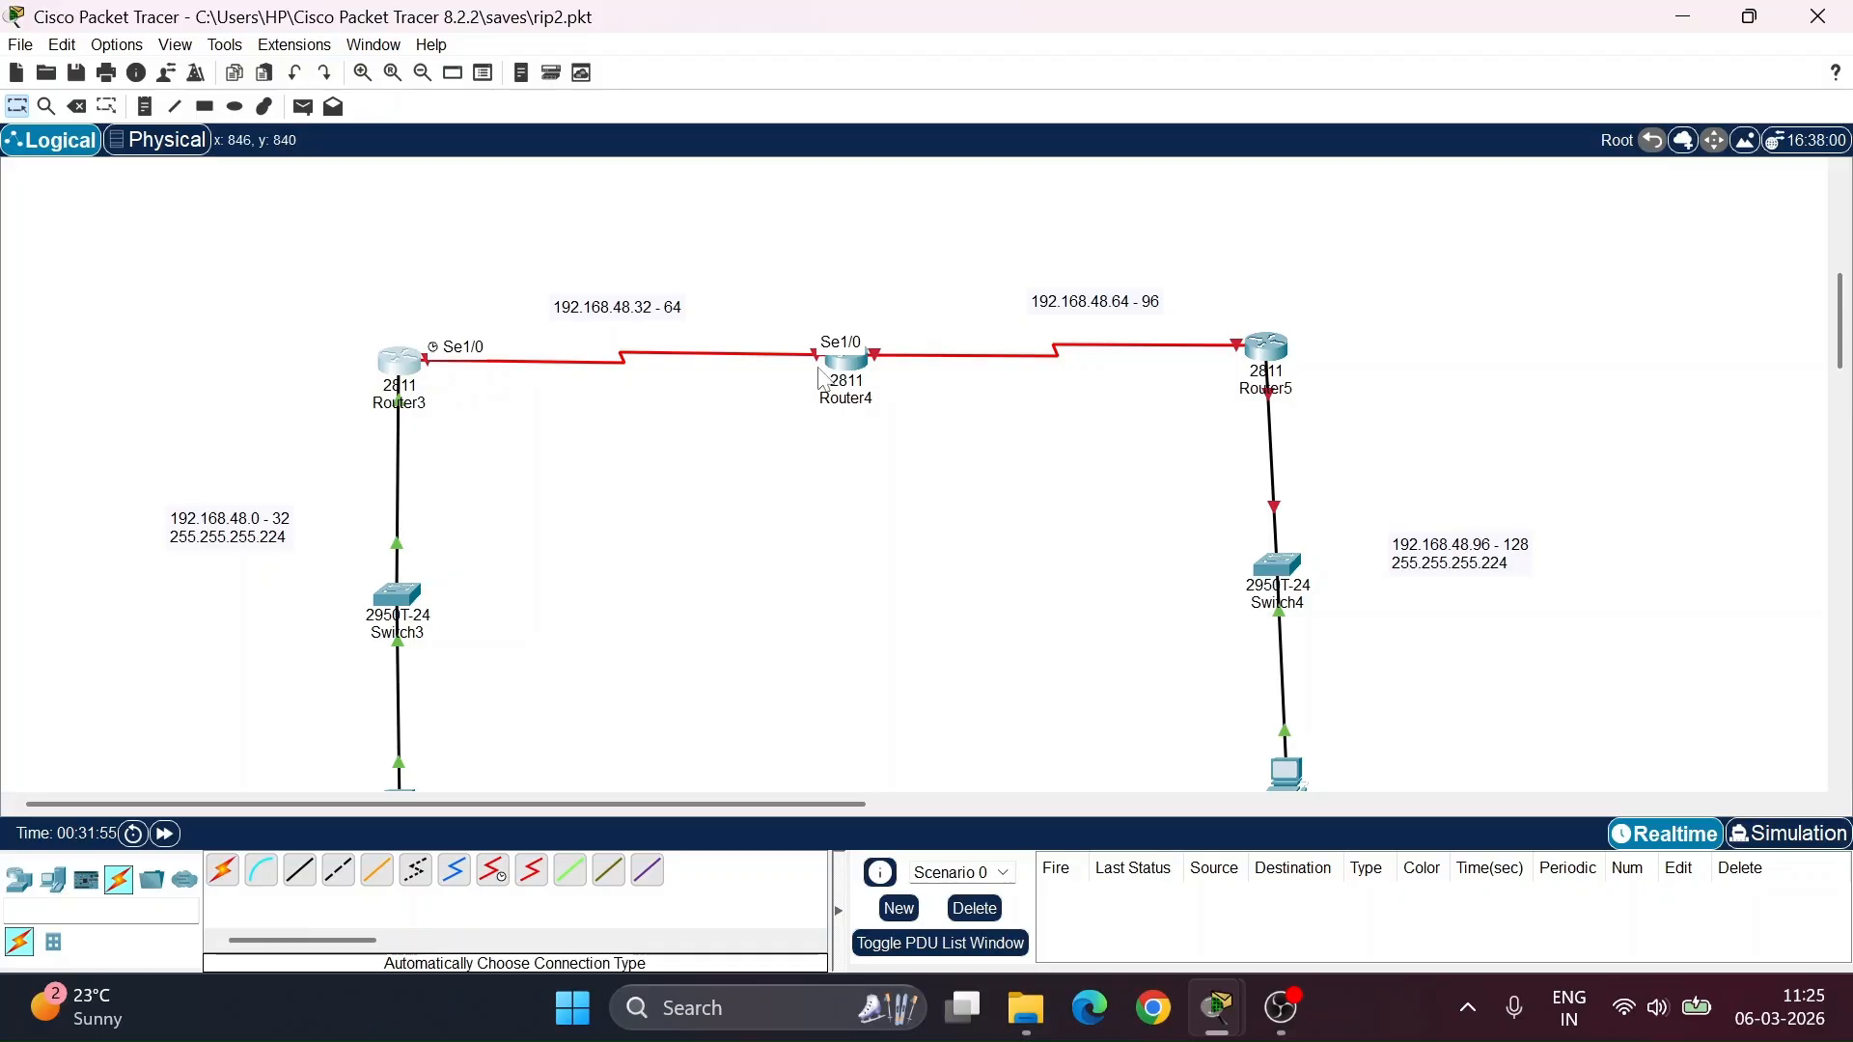
{"action": "left_click", "coordinate": [410, 364]}
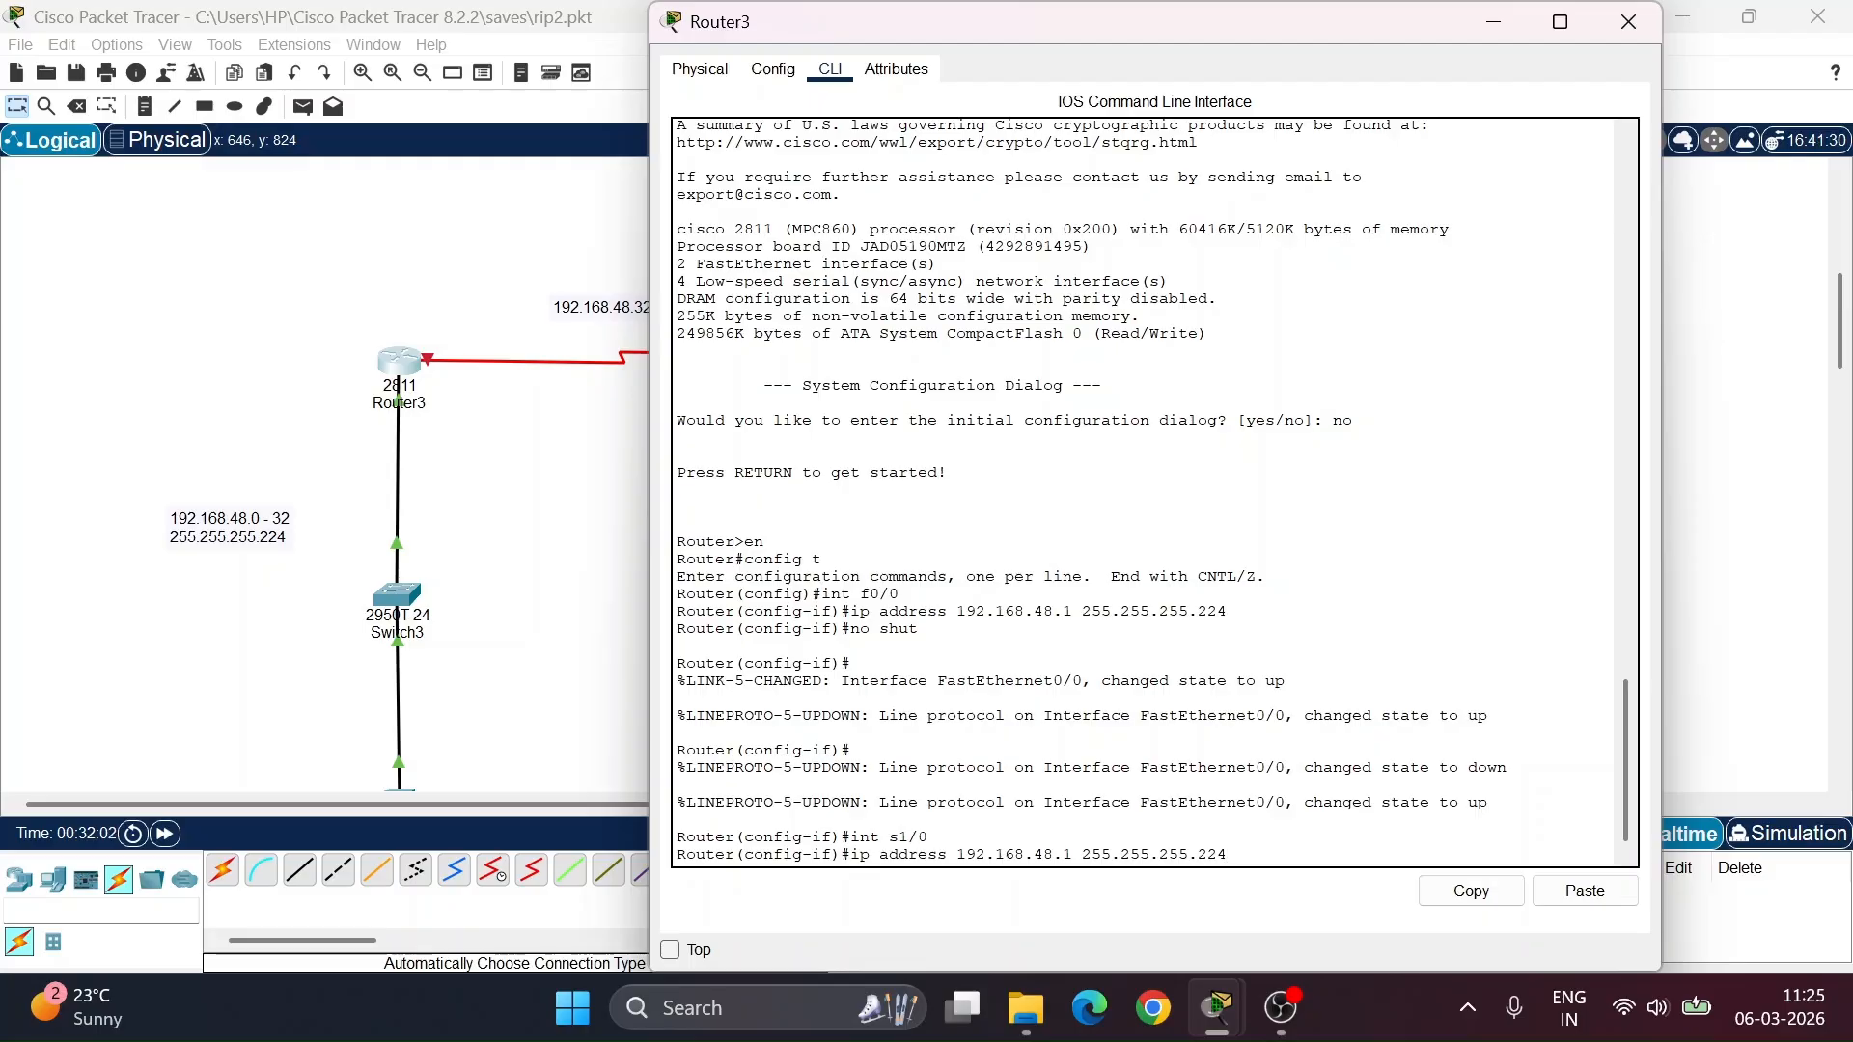
{"action": "key", "text": "BackSpace"}
{"action": "type", "text": "33"}
{"action": "key", "text": "Return"}
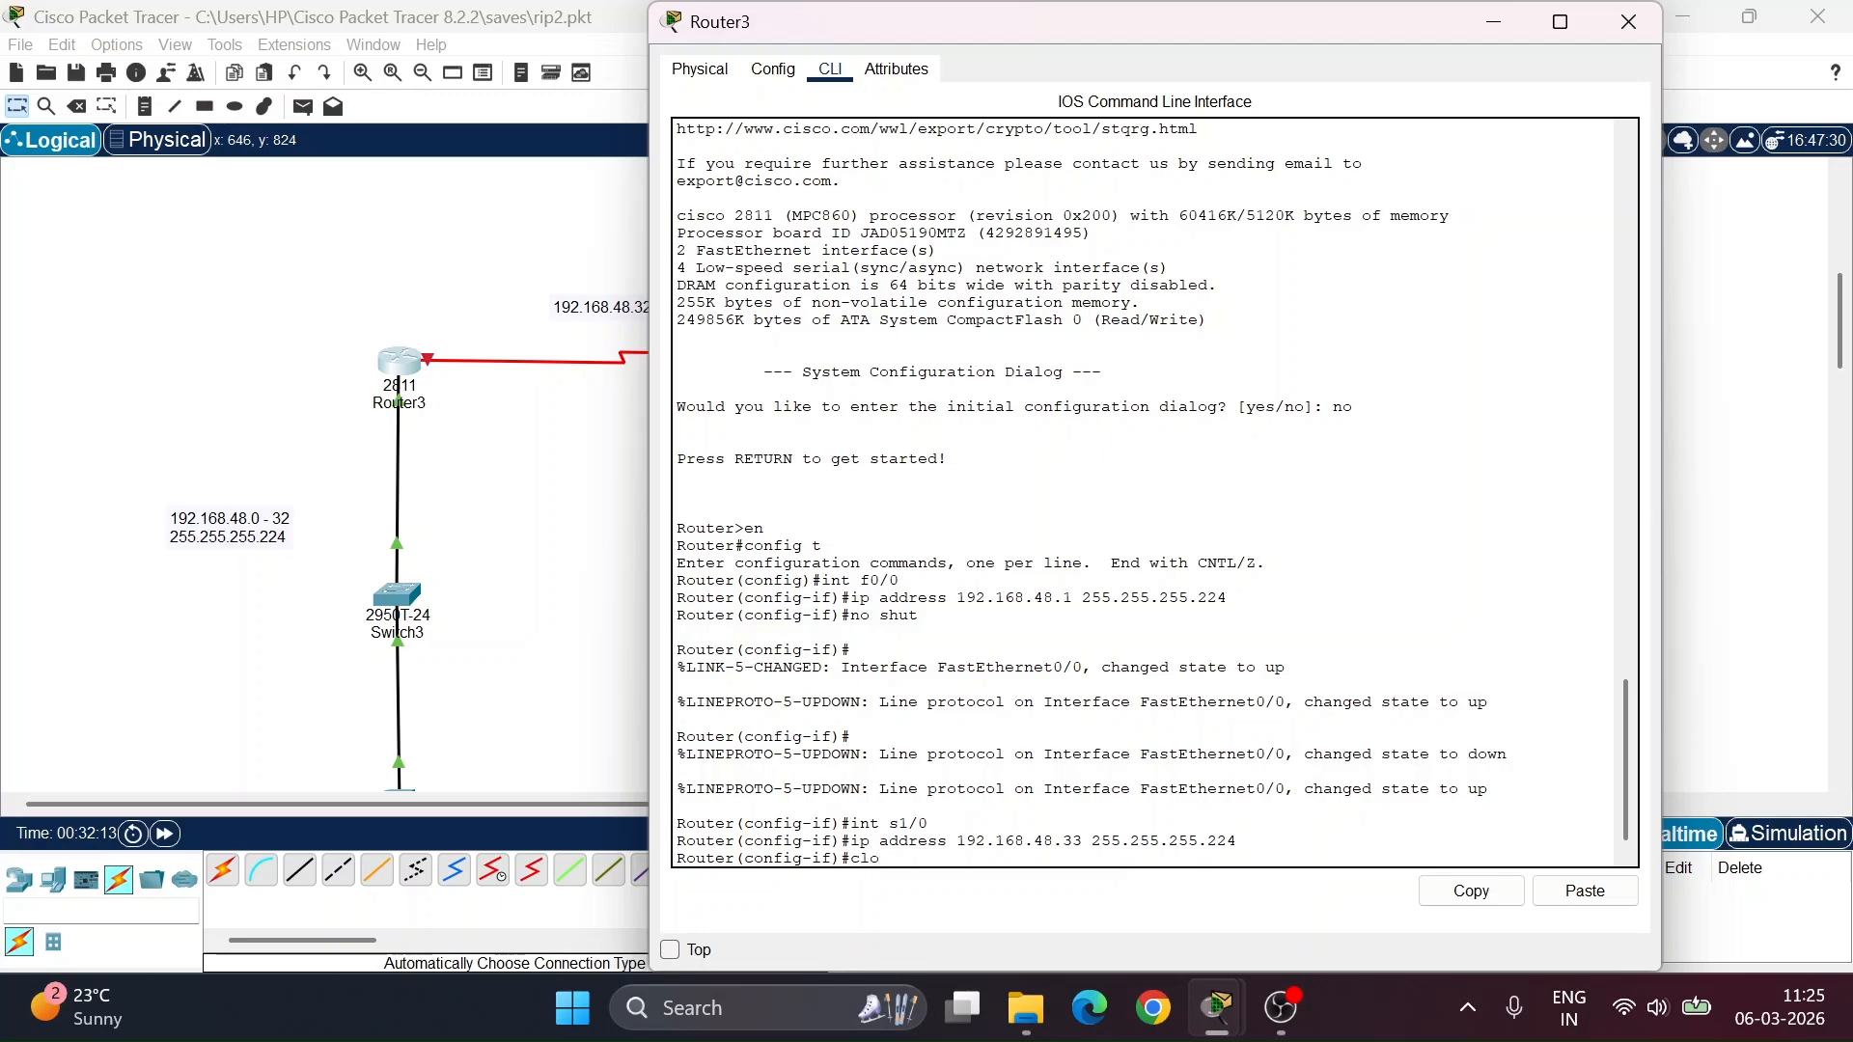
- Set a clock rate of 9600 on Router3's s1/0 and enable the interface with no shut
{"action": "key", "text": "BackSpace"}
{"action": "key", "text": "BackSpace"}
{"action": "type", "text": "clock rate 9600"}
{"action": "key", "text": "Return"}
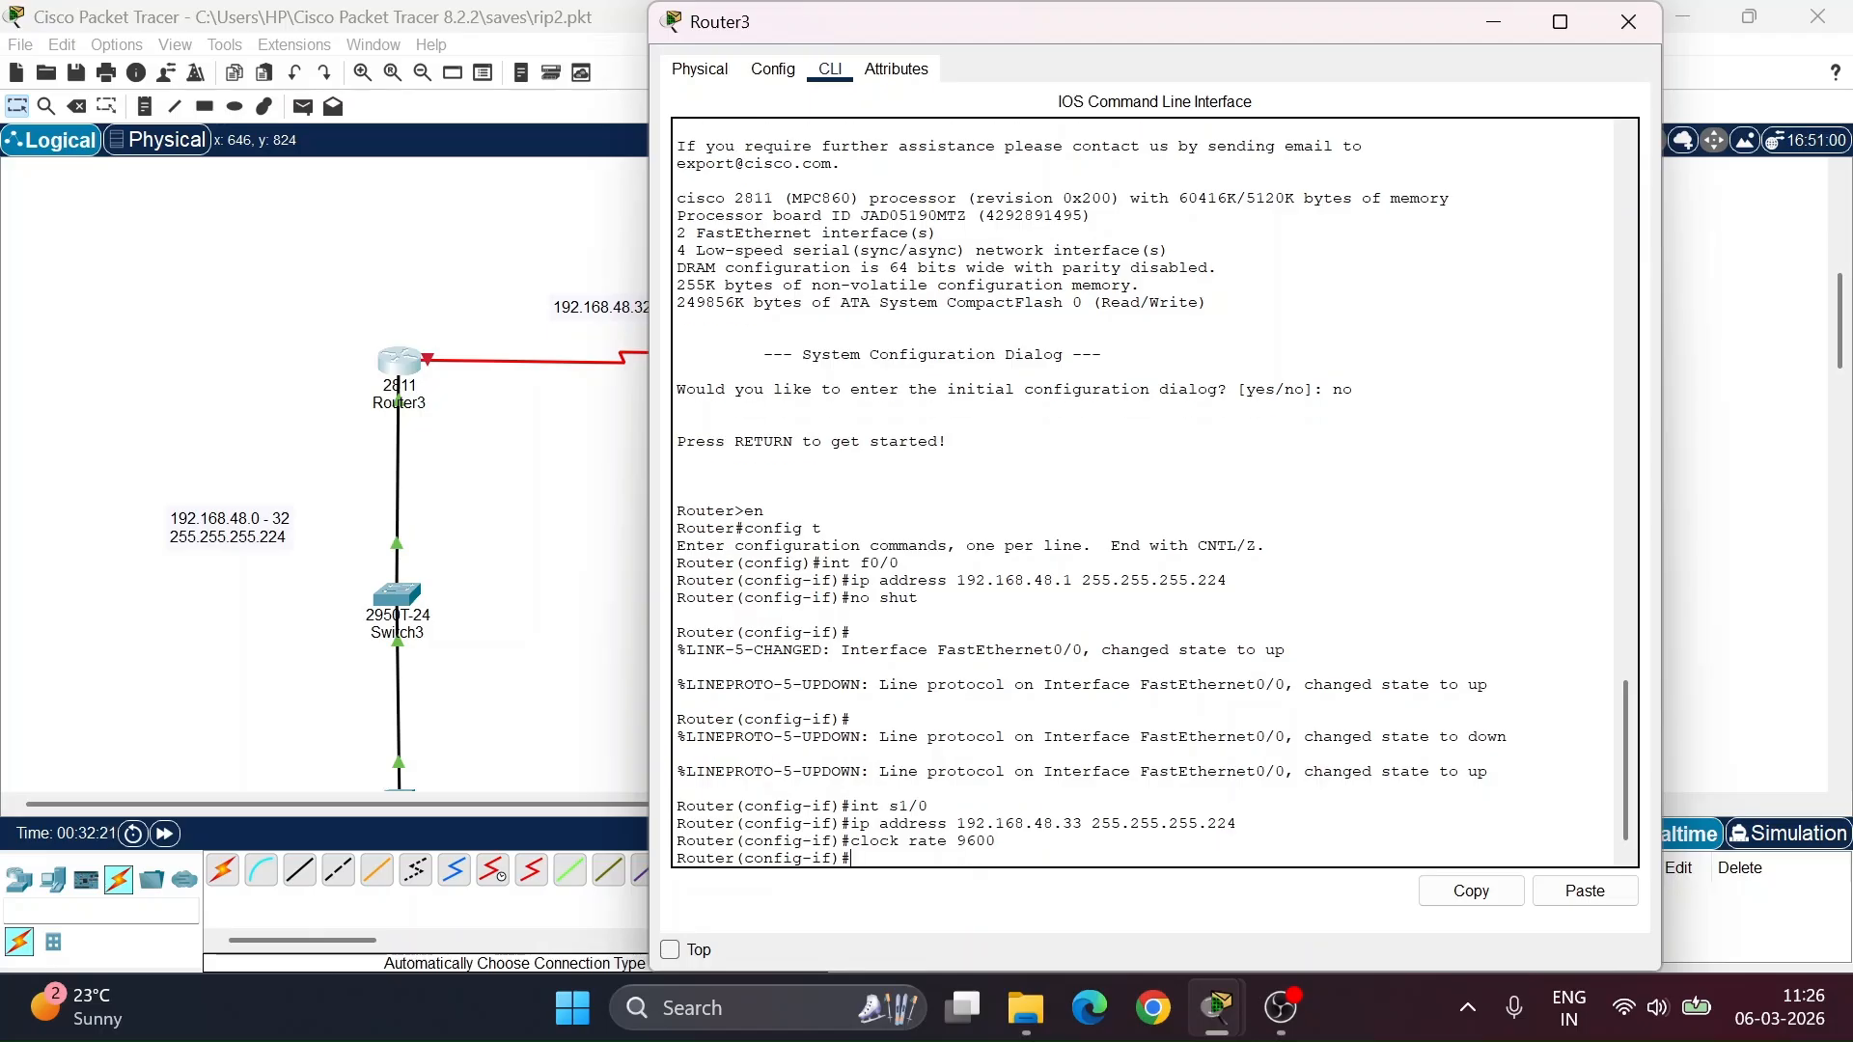
{"action": "type", "text": "no shut"}
{"action": "key", "text": "Return"}
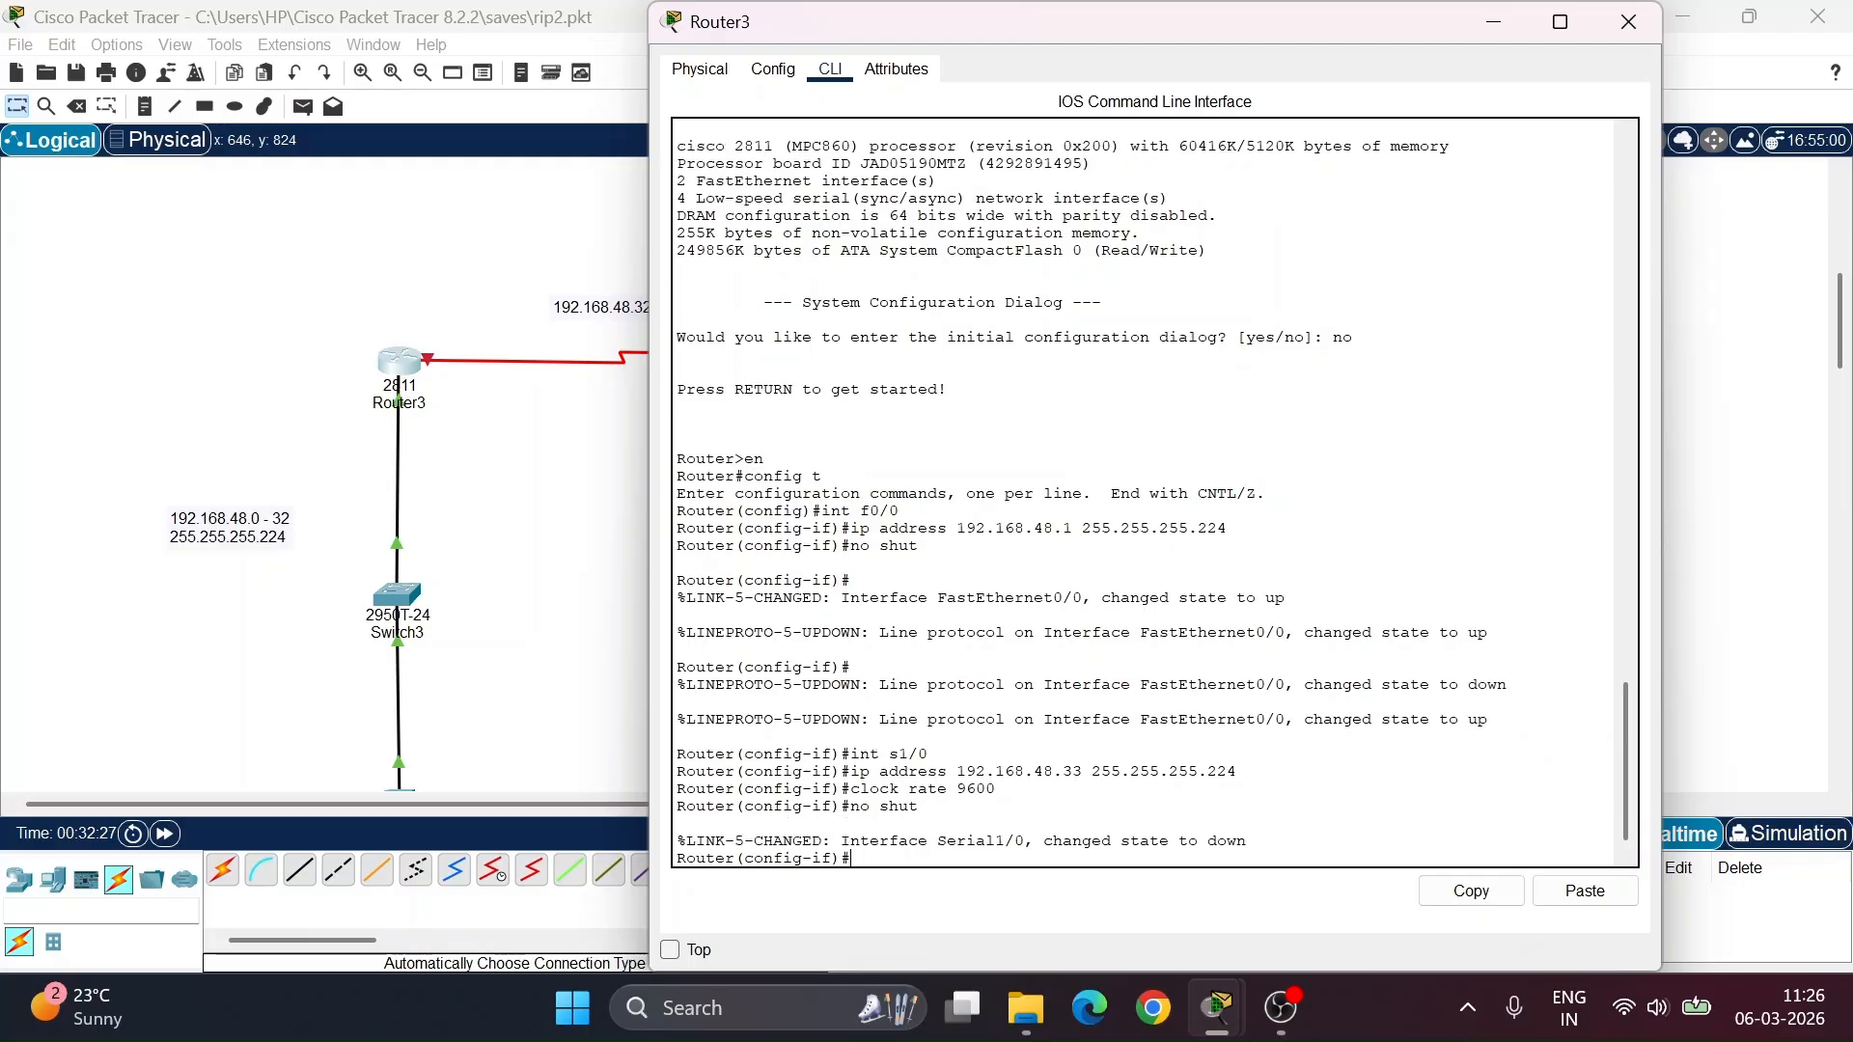
- Review the s1/0 commands entered on Router3 and check the router's port summary in the topology
{"action": "left_click_drag", "start_coordinate": [869, 841], "coordinate": [1102, 841]}
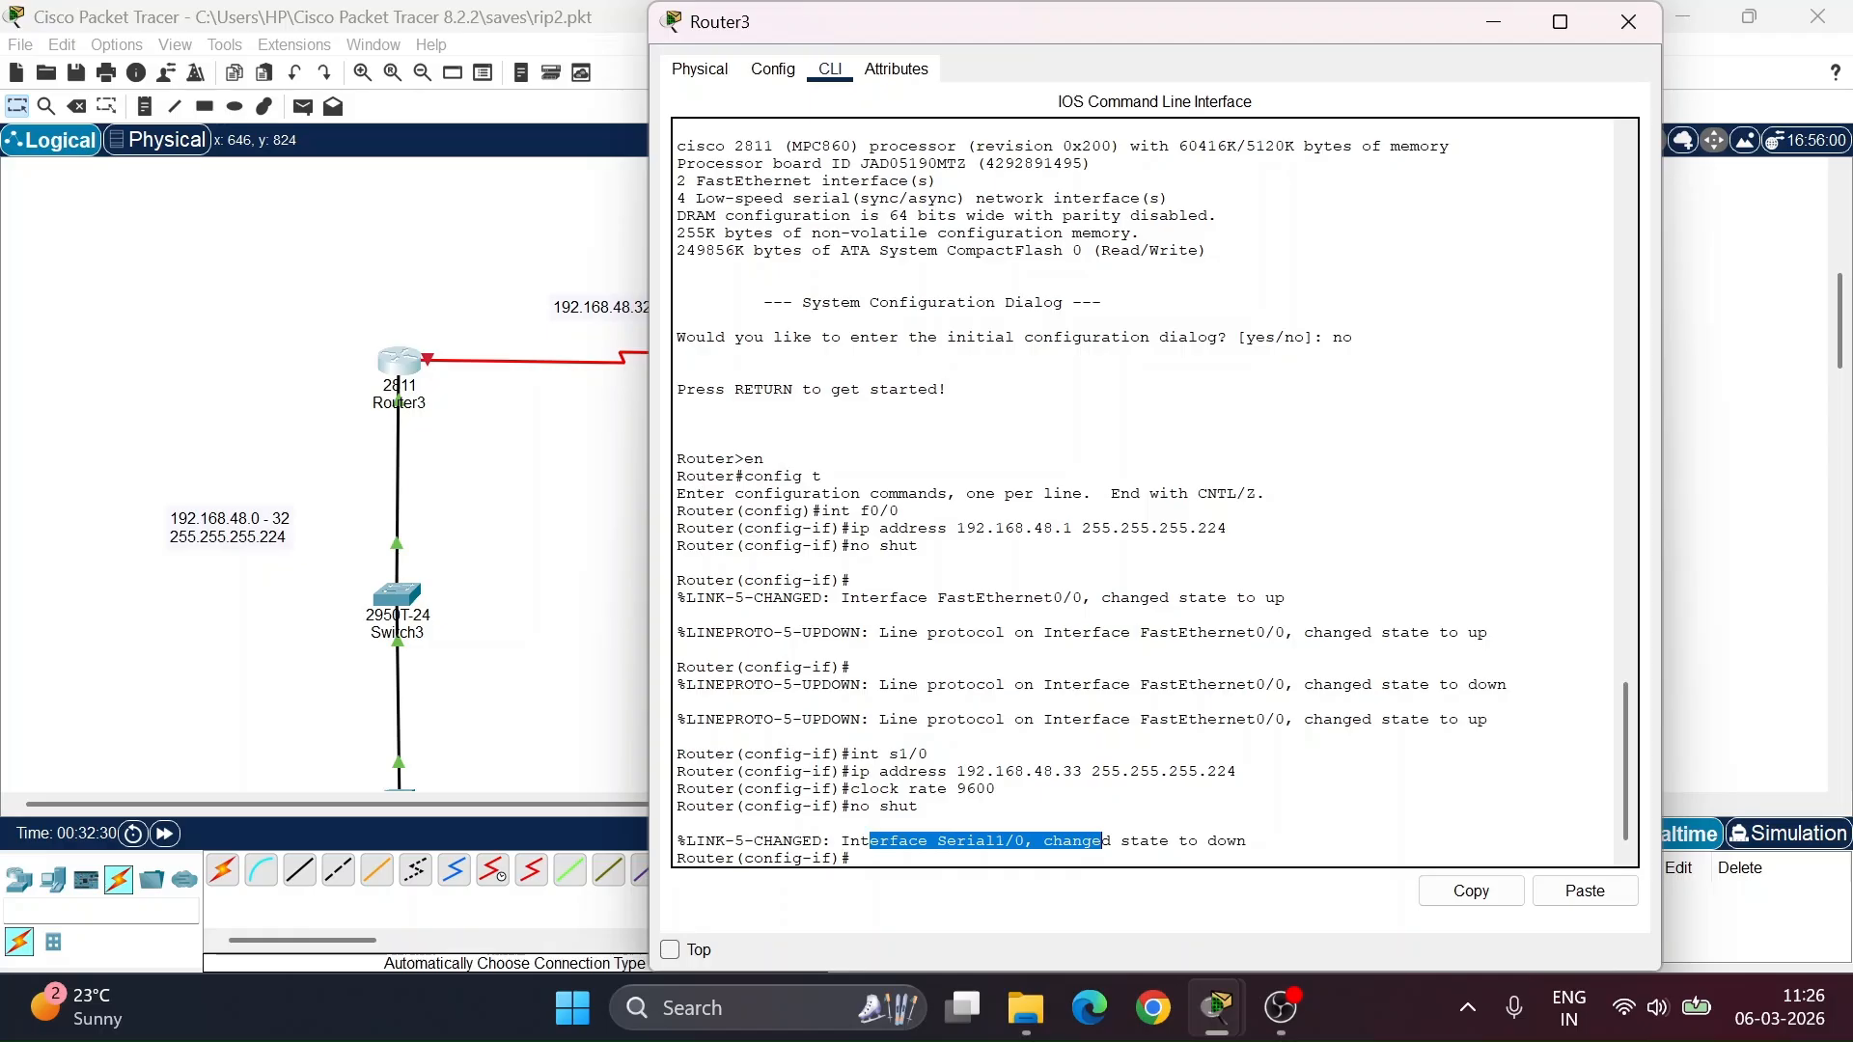
{"action": "left_click", "coordinate": [1102, 841]}
{"action": "left_click_drag", "start_coordinate": [977, 788], "coordinate": [677, 739]}
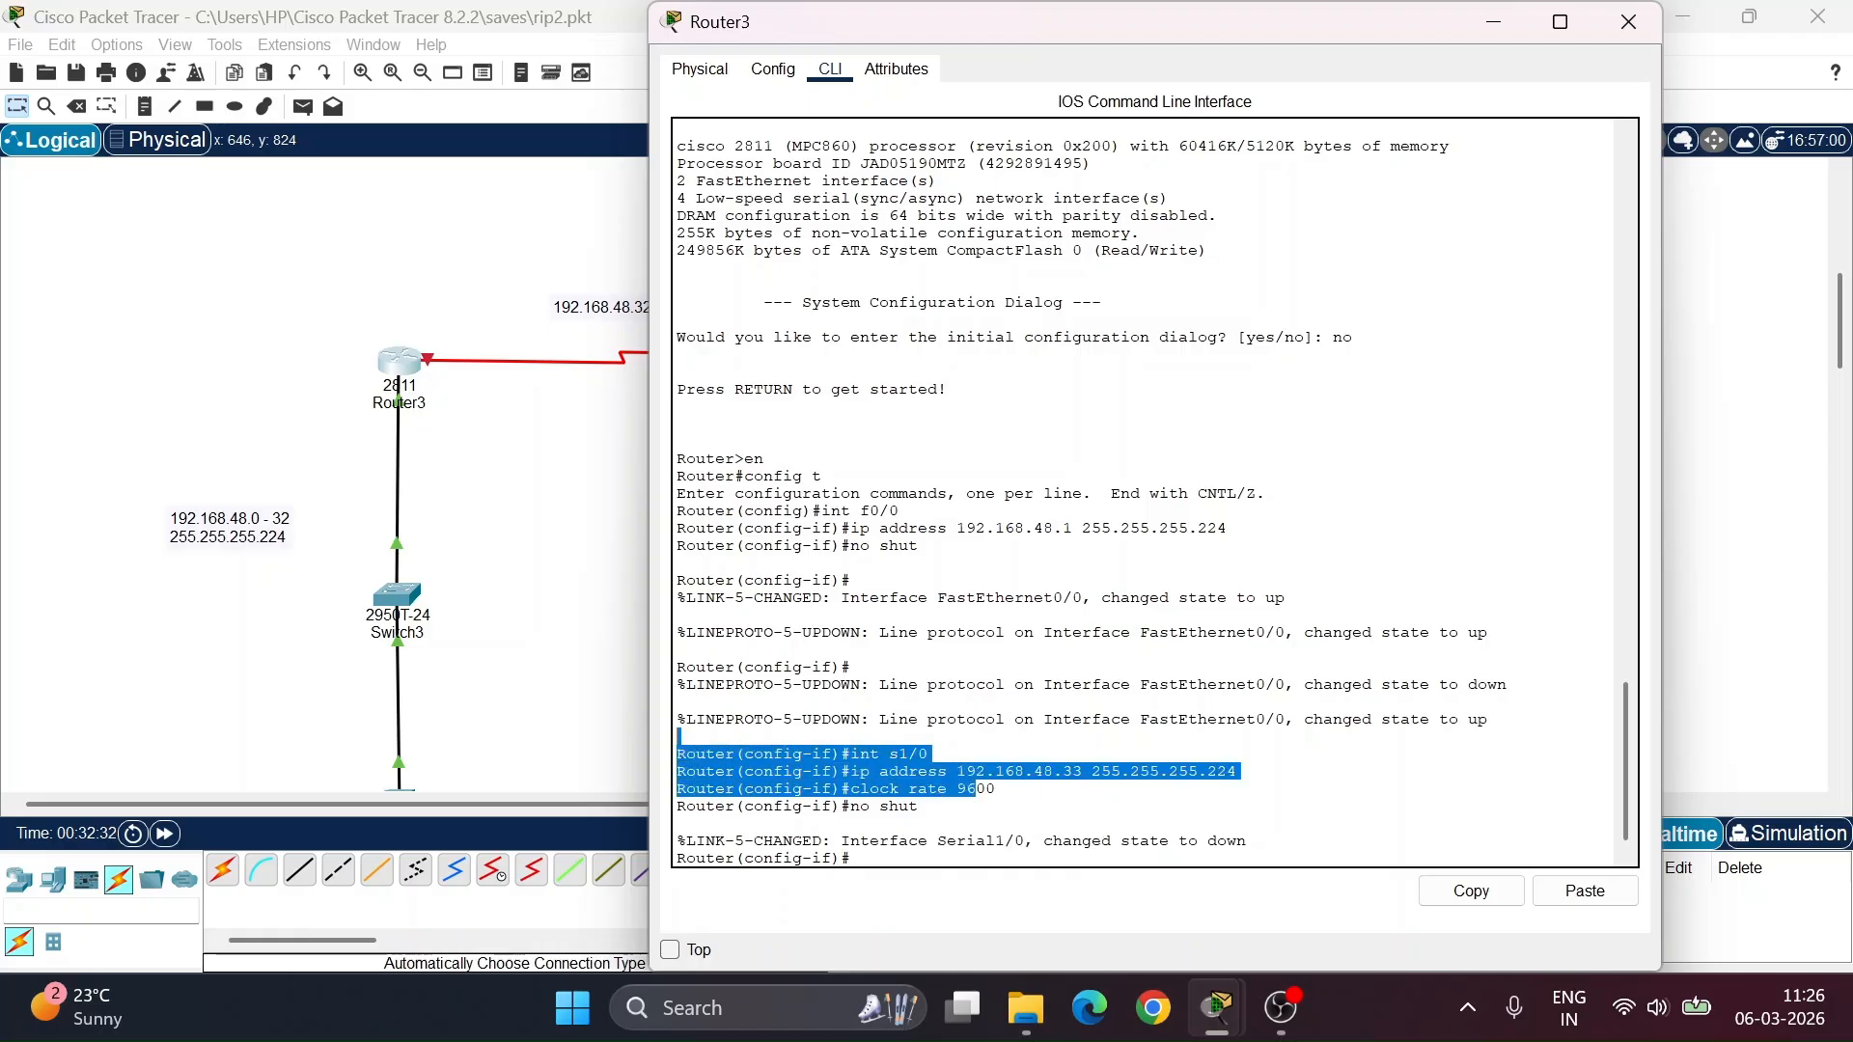
{"action": "left_click", "coordinate": [1493, 22]}
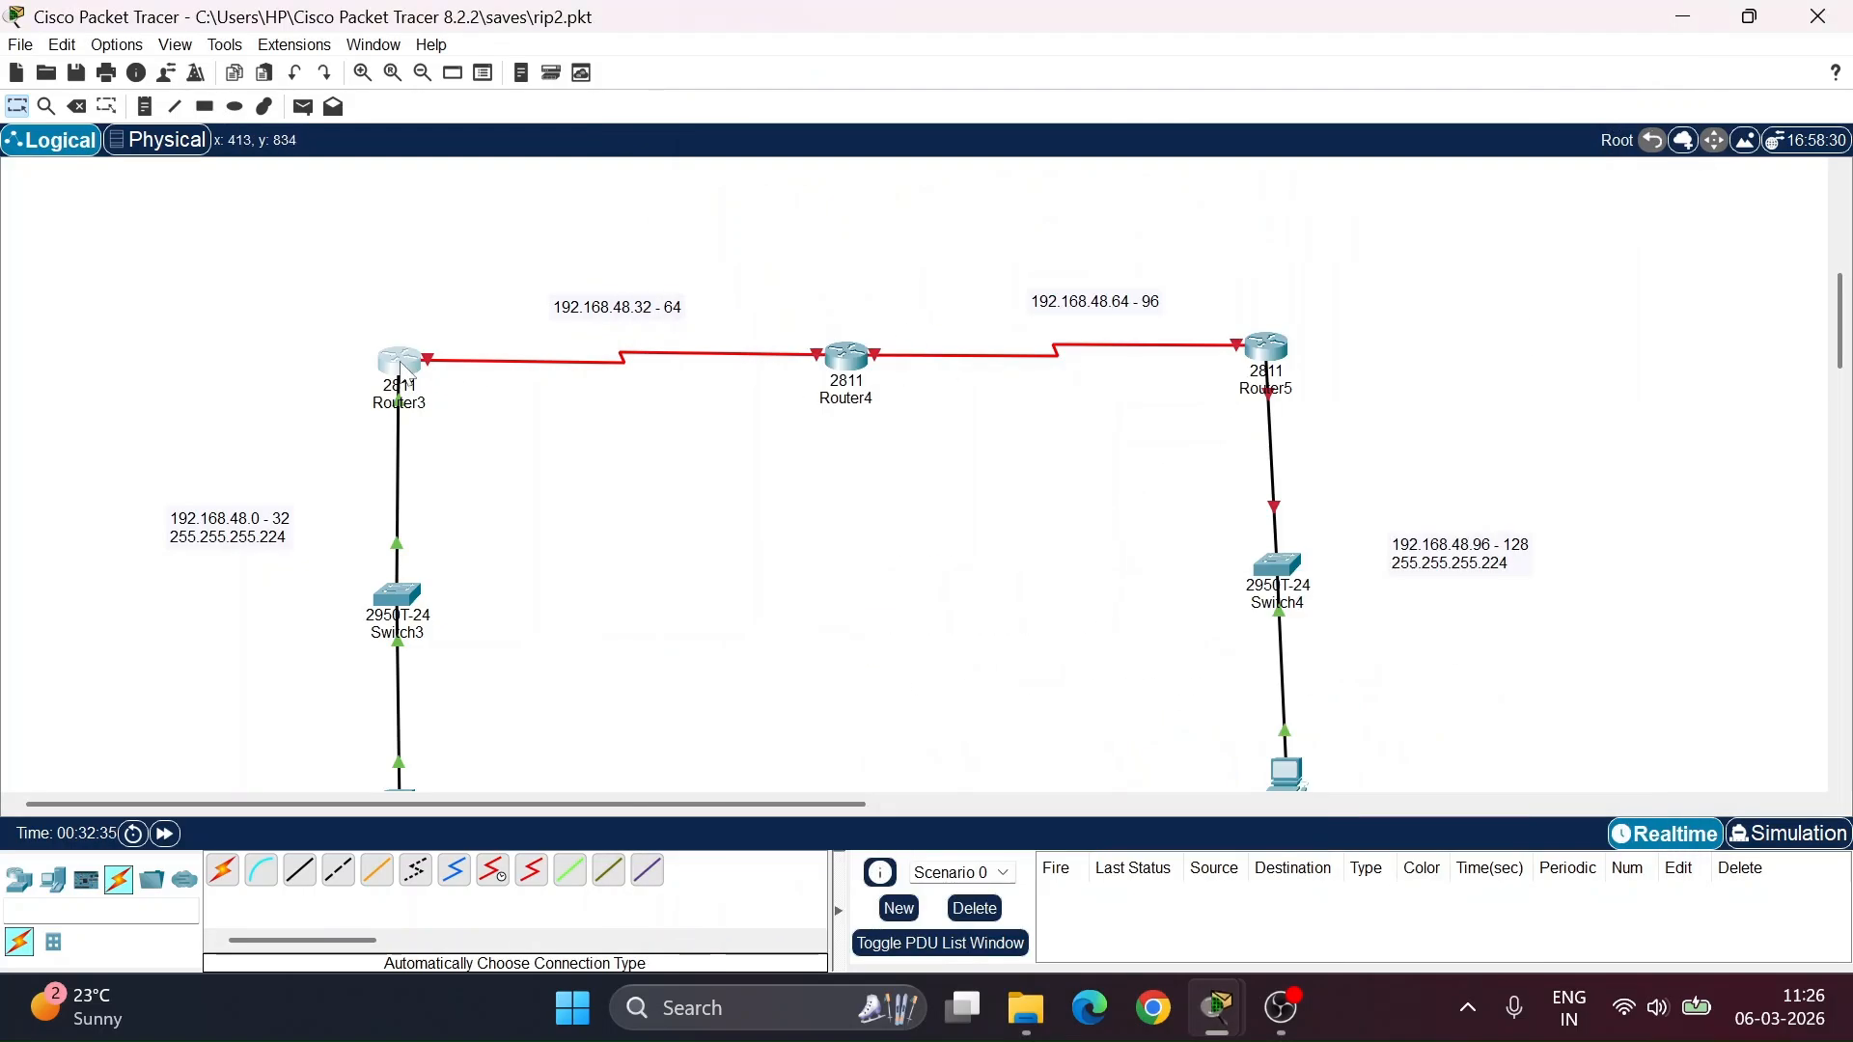
{"action": "mouse_move", "coordinate": [401, 370]}
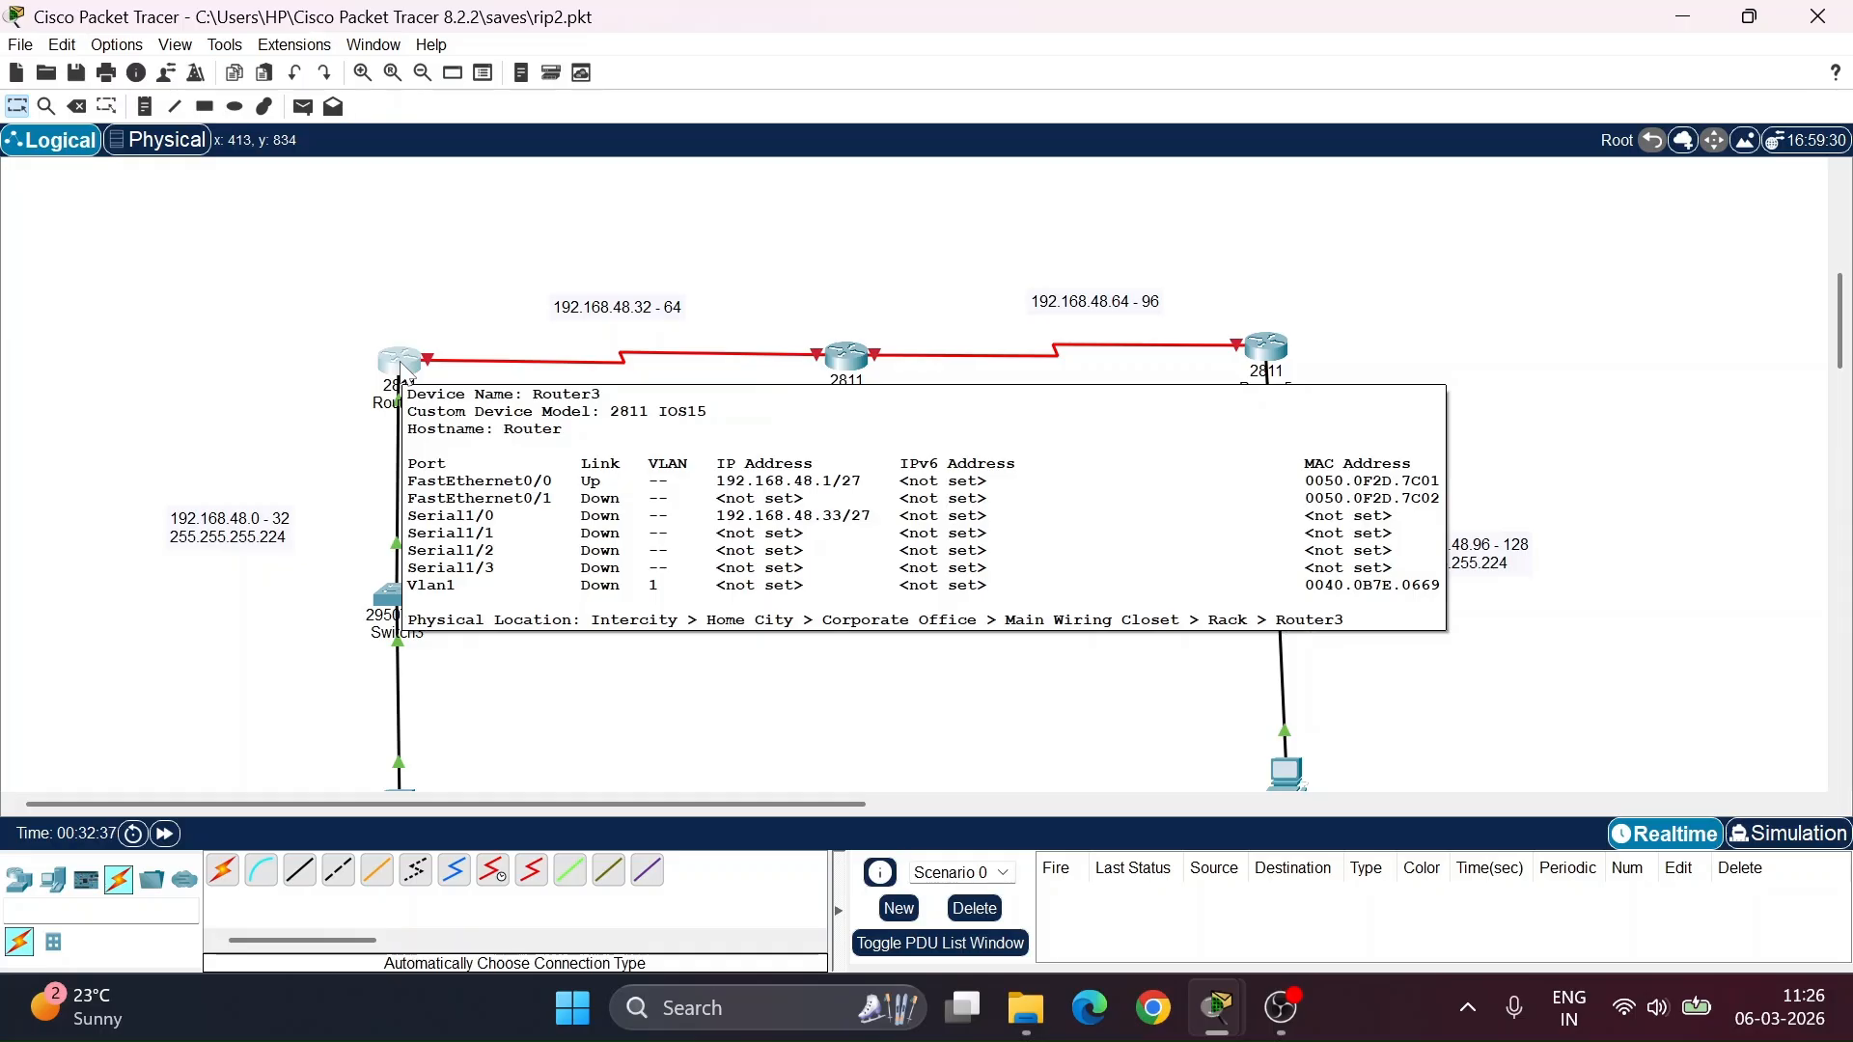
- Open Router4's command line, decline the initial configuration dialog, and enter global configuration mode
{"action": "mouse_move", "coordinate": [839, 367]}
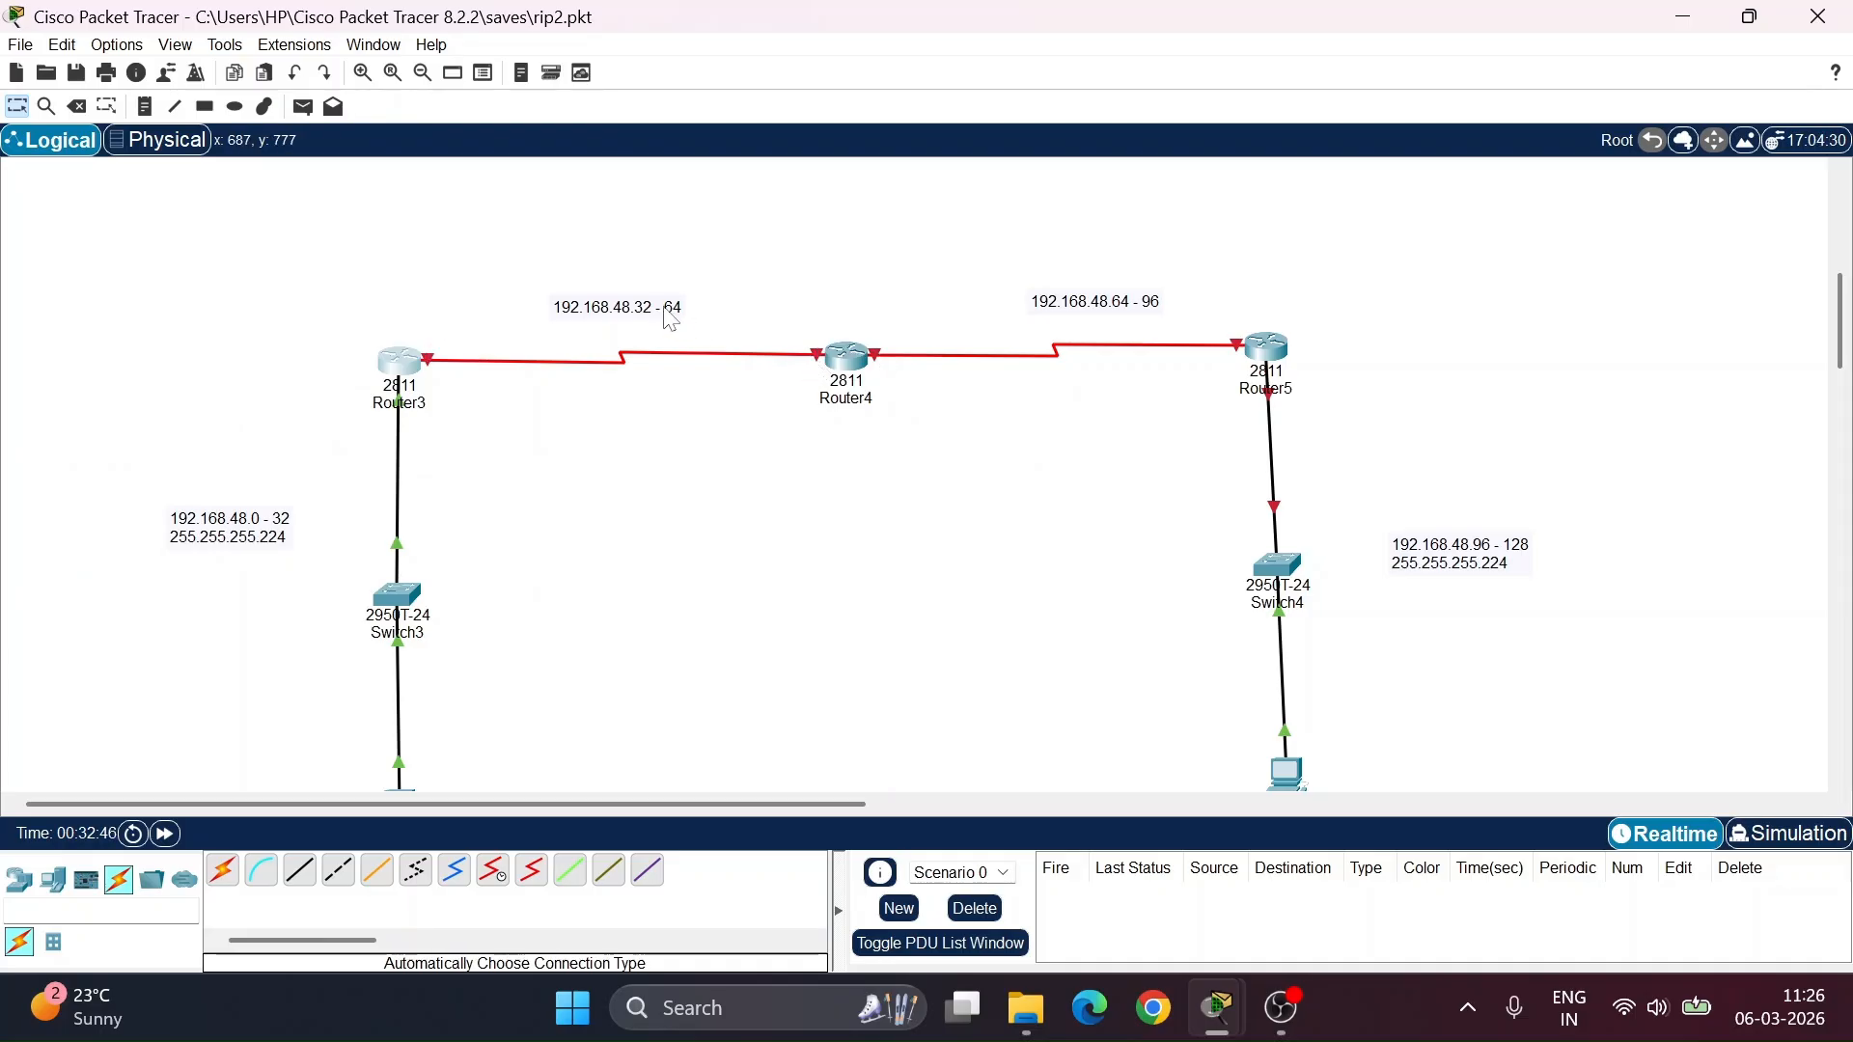
{"action": "left_click", "coordinate": [851, 367]}
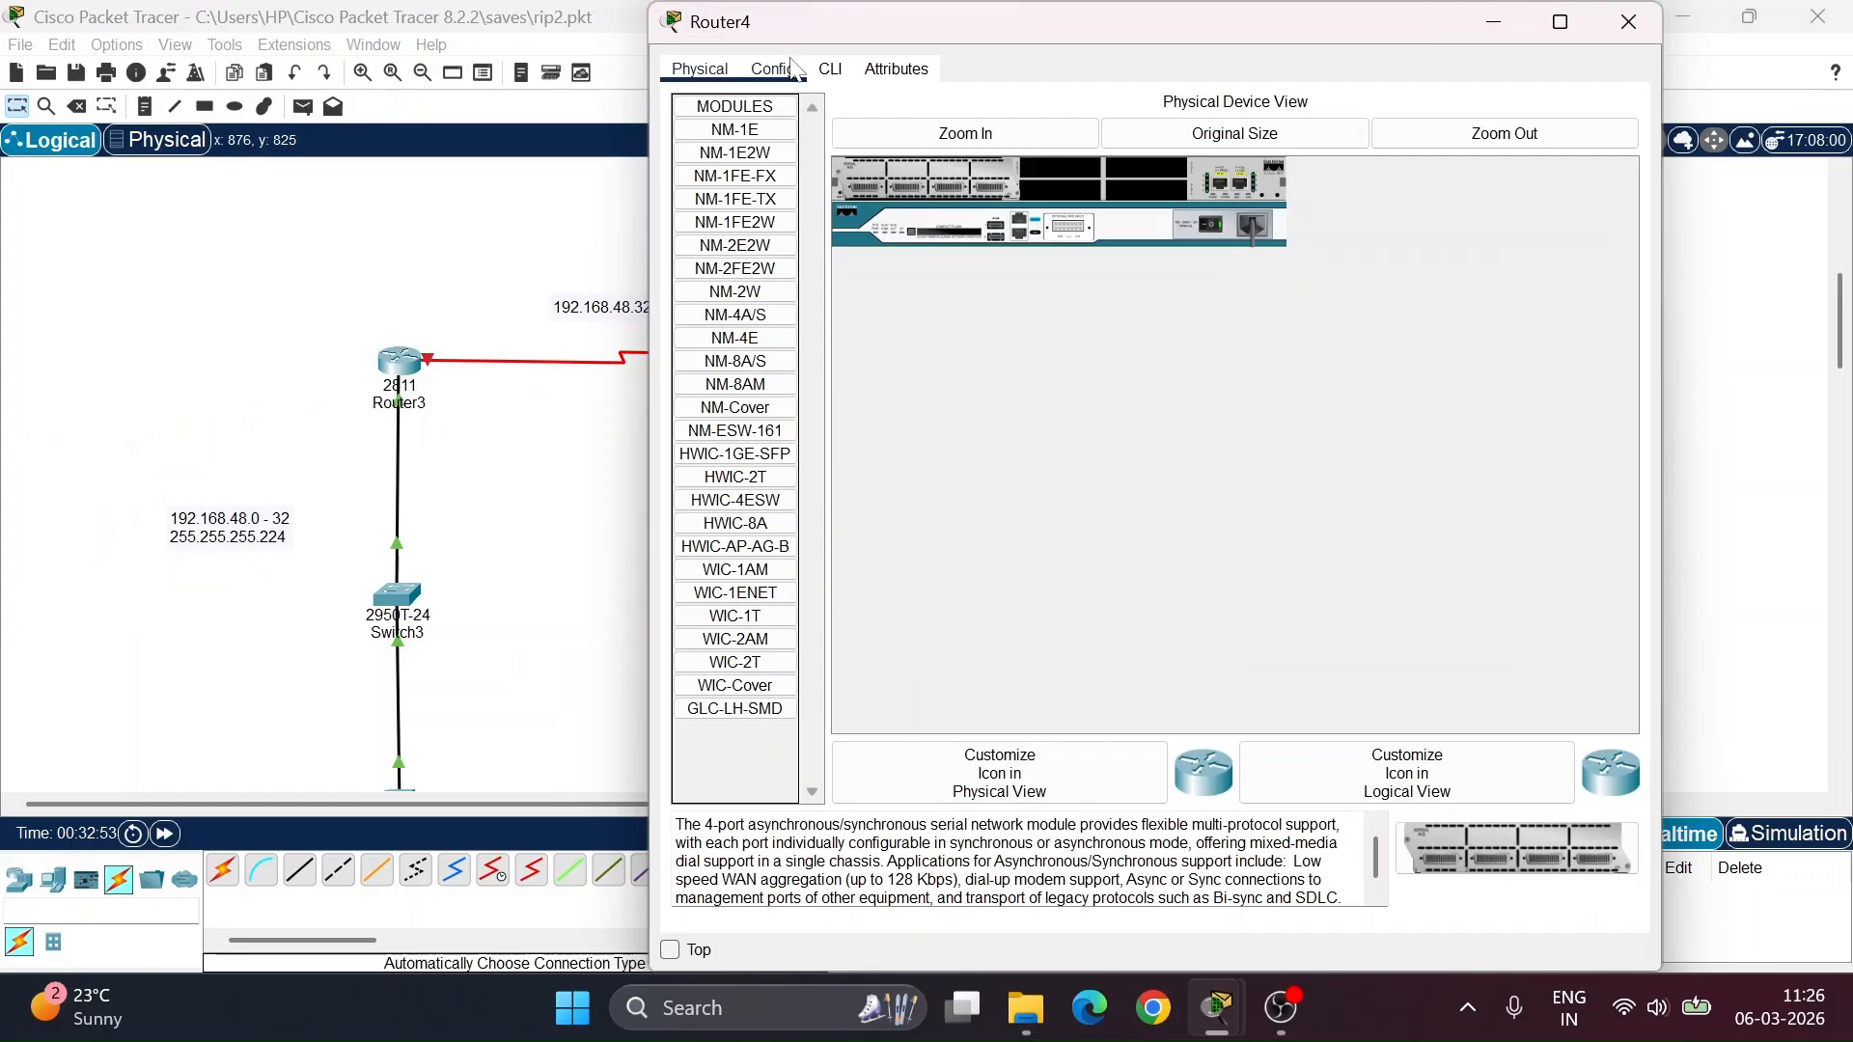
{"action": "left_click", "coordinate": [830, 68]}
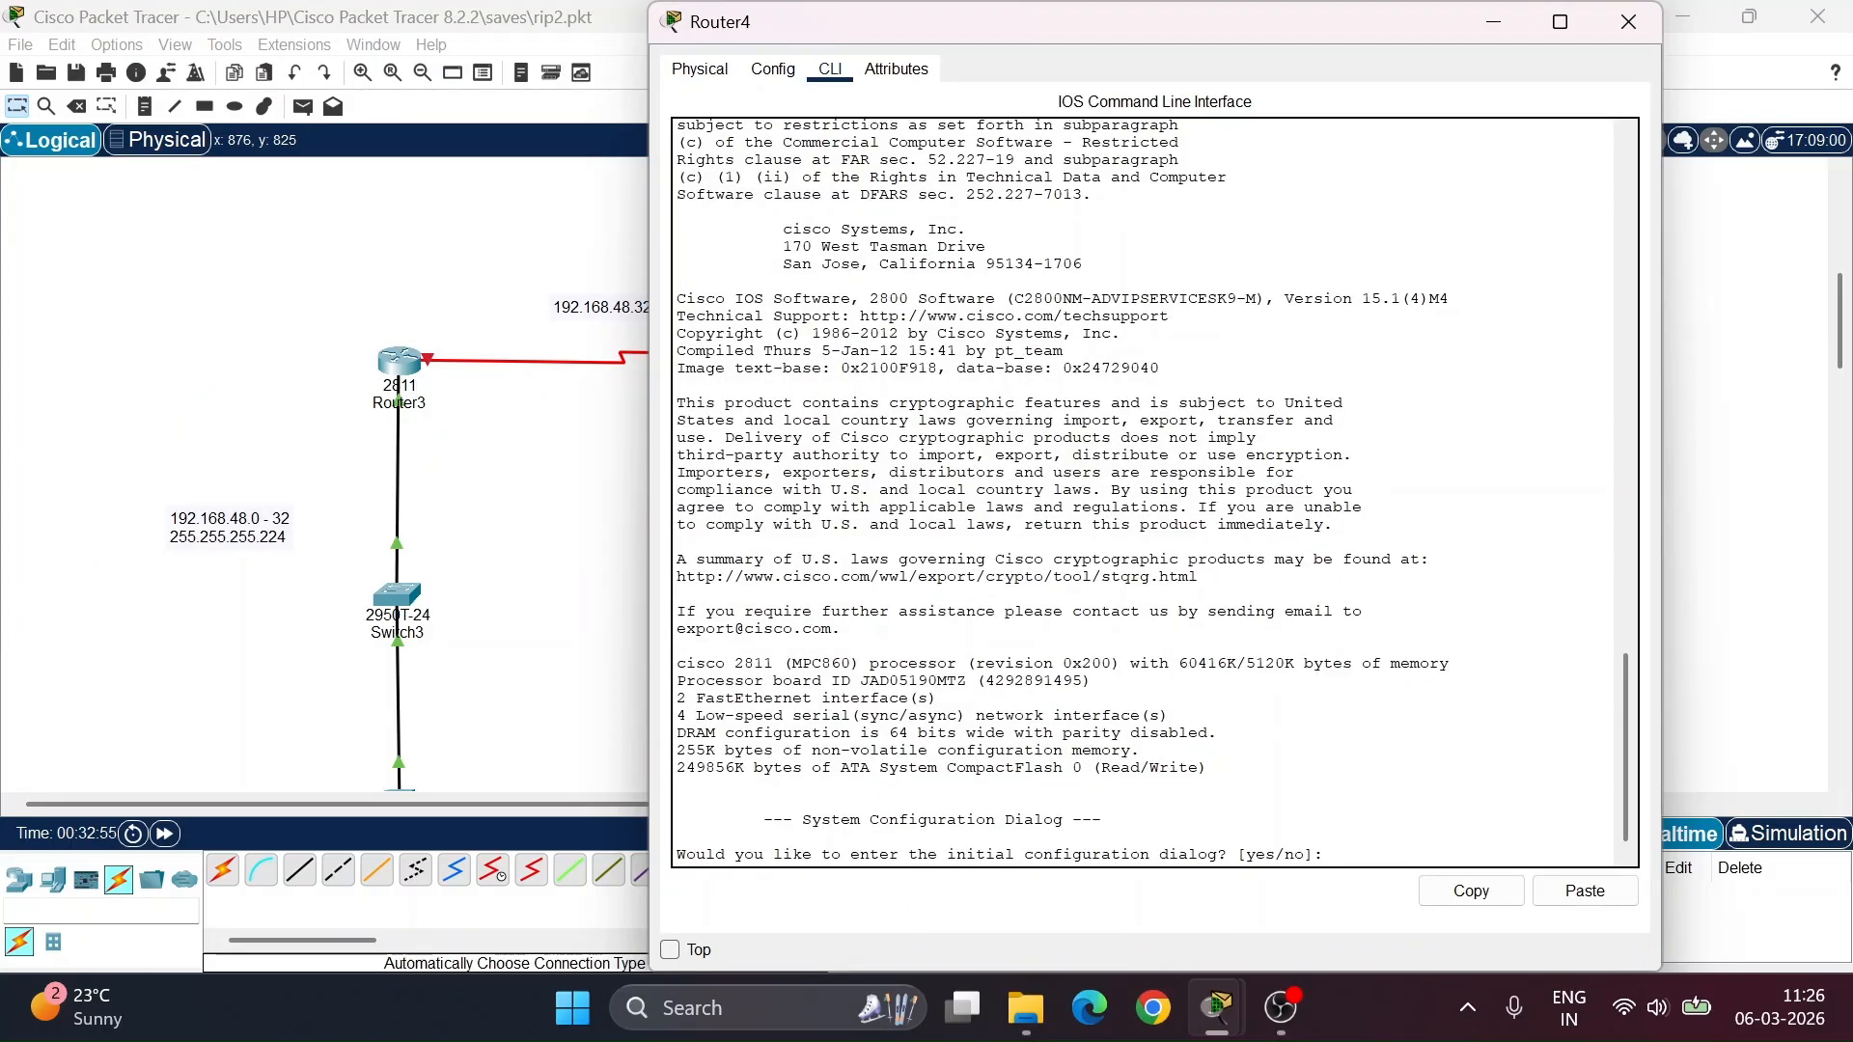
{"action": "type", "text": "no"}
{"action": "key", "text": "Return"}
{"action": "key", "text": "Return"}
{"action": "type", "text": "er>e"}
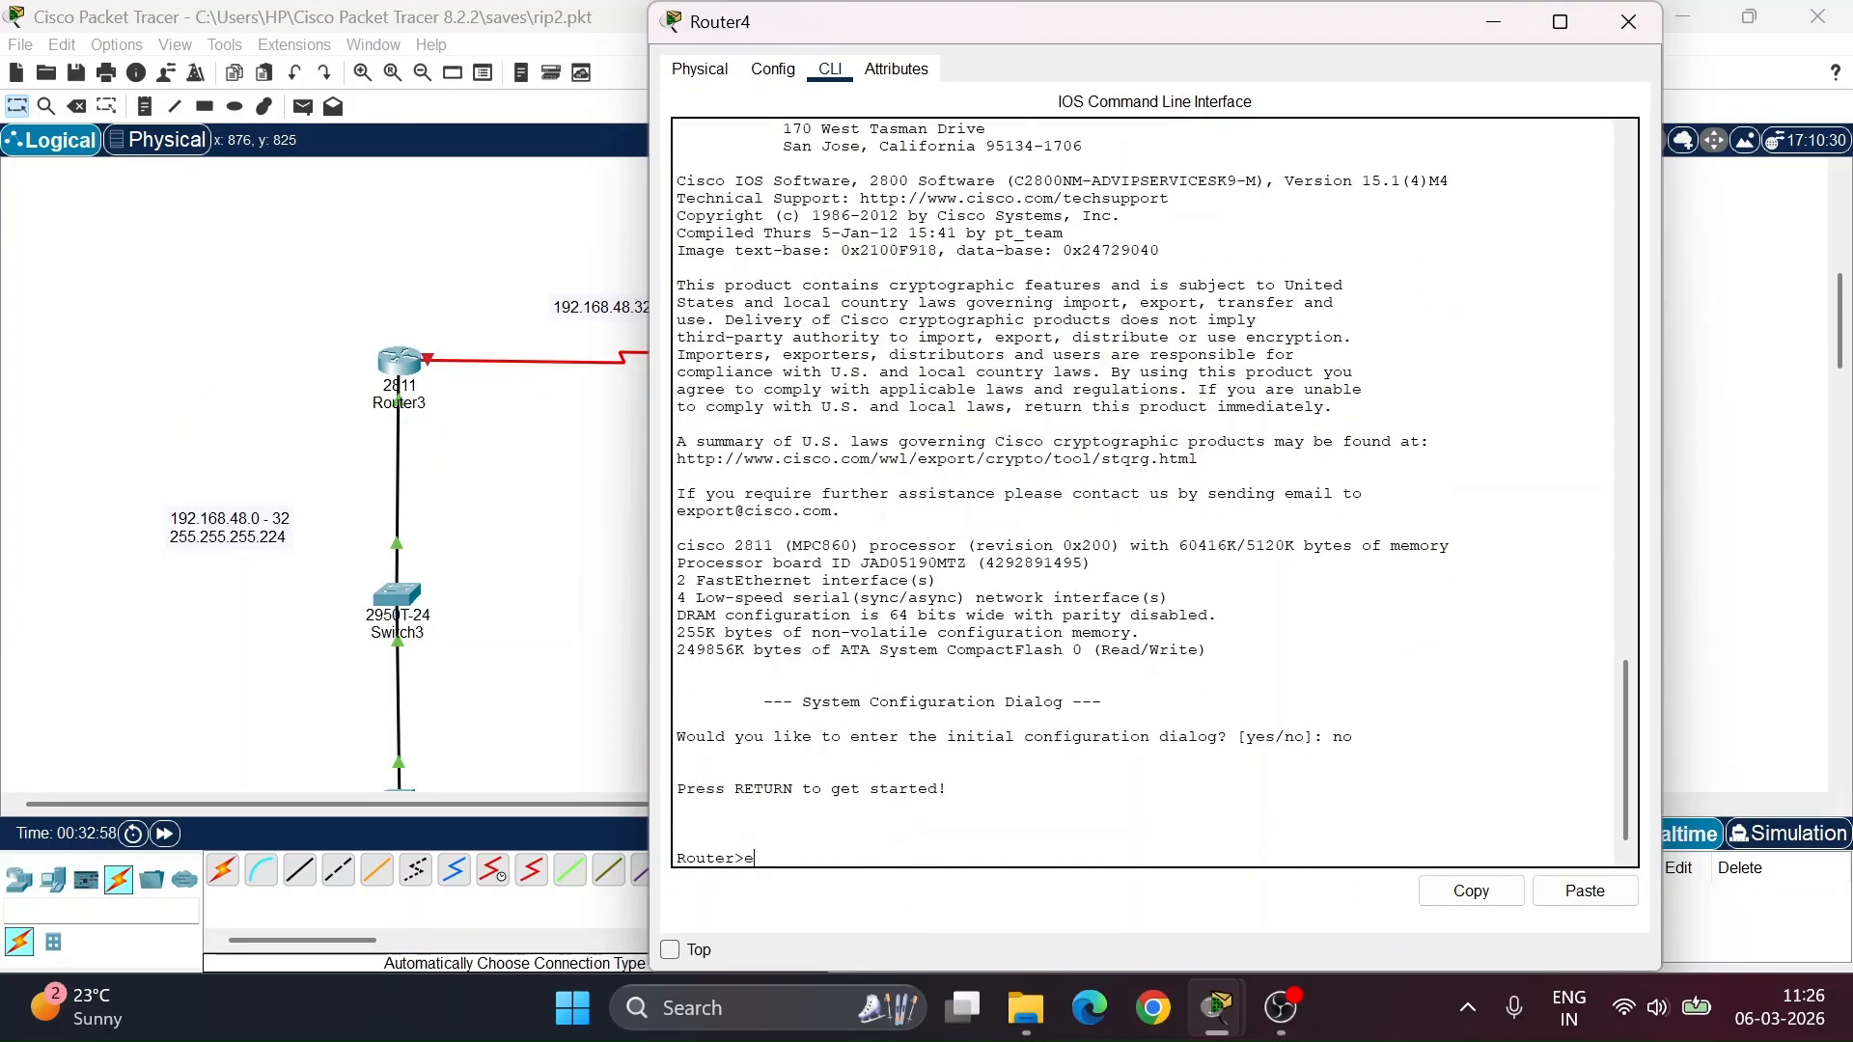
{"action": "type", "text": "n"}
{"action": "key", "text": "Return"}
{"action": "type", "text": "config"}
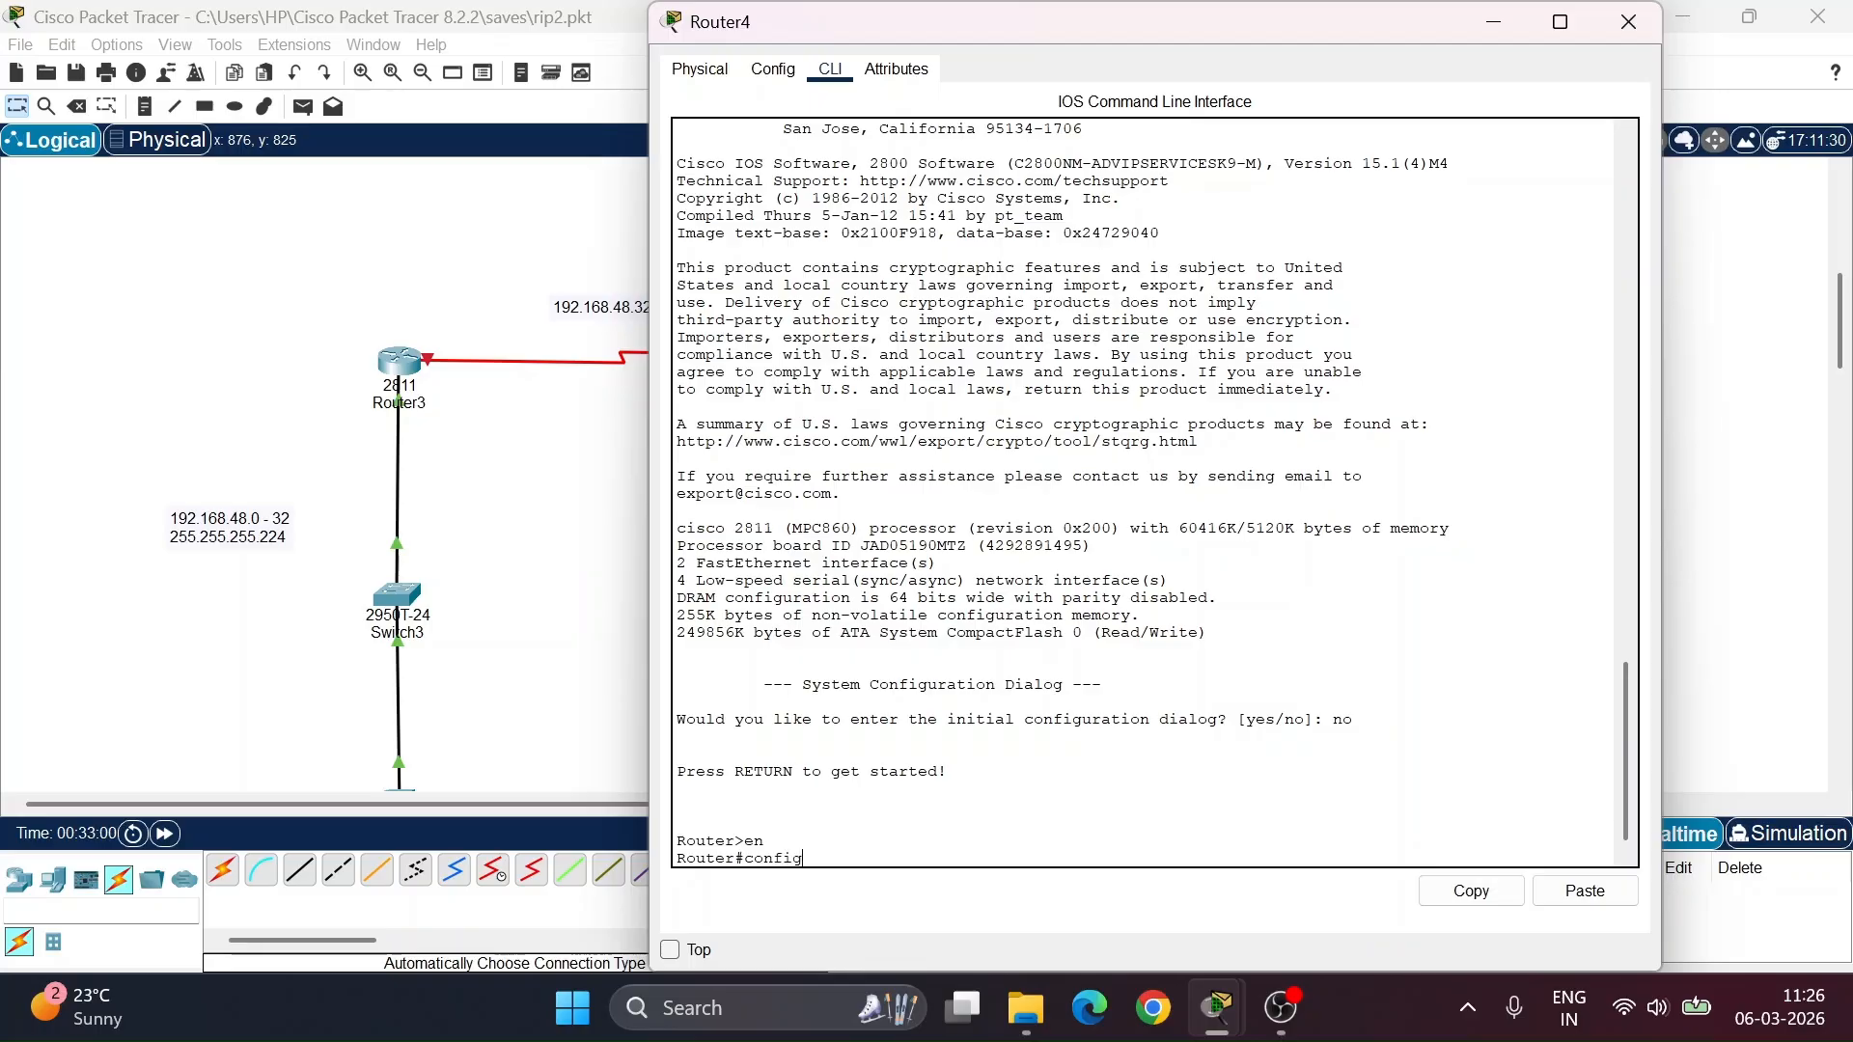
{"action": "type", "text": " t"}
{"action": "key", "text": "Return"}
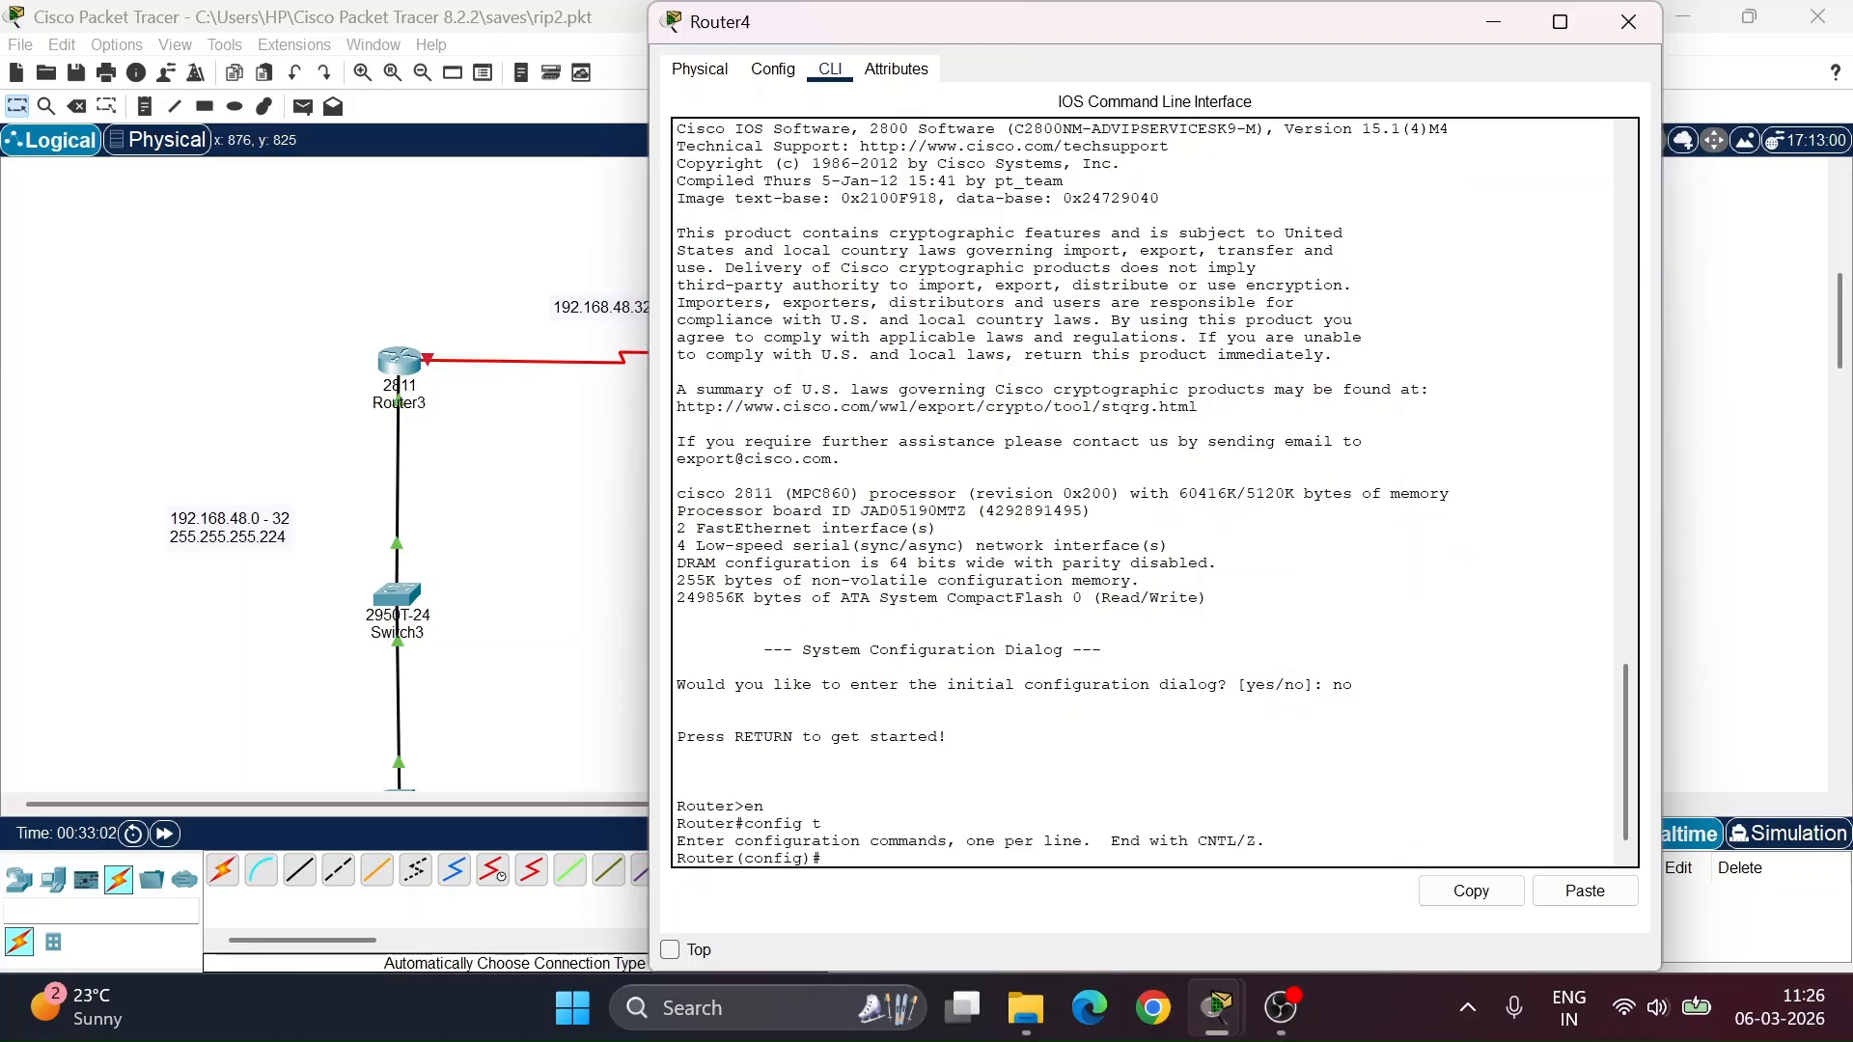
{"action": "type", "text": "ip address"}
{"action": "key", "text": "BackSpace"}
{"action": "key", "text": "BackSpace"}
{"action": "key", "text": "BackSpace"}
{"action": "key", "text": "BackSpace"}
{"action": "key", "text": "BackSpace"}
{"action": "key", "text": "BackSpace"}
{"action": "key", "text": "BackSpace"}
{"action": "key", "text": "BackSpace"}
{"action": "key", "text": "BackSpace"}
{"action": "key", "text": "BackSpace"}
{"action": "key", "text": "BackSpace"}
- Enter interface configuration for s1/0 on Router4, checking the port label on the Router3 link
{"action": "type", "text": "int s1/0"}
{"action": "key", "text": "Return"}
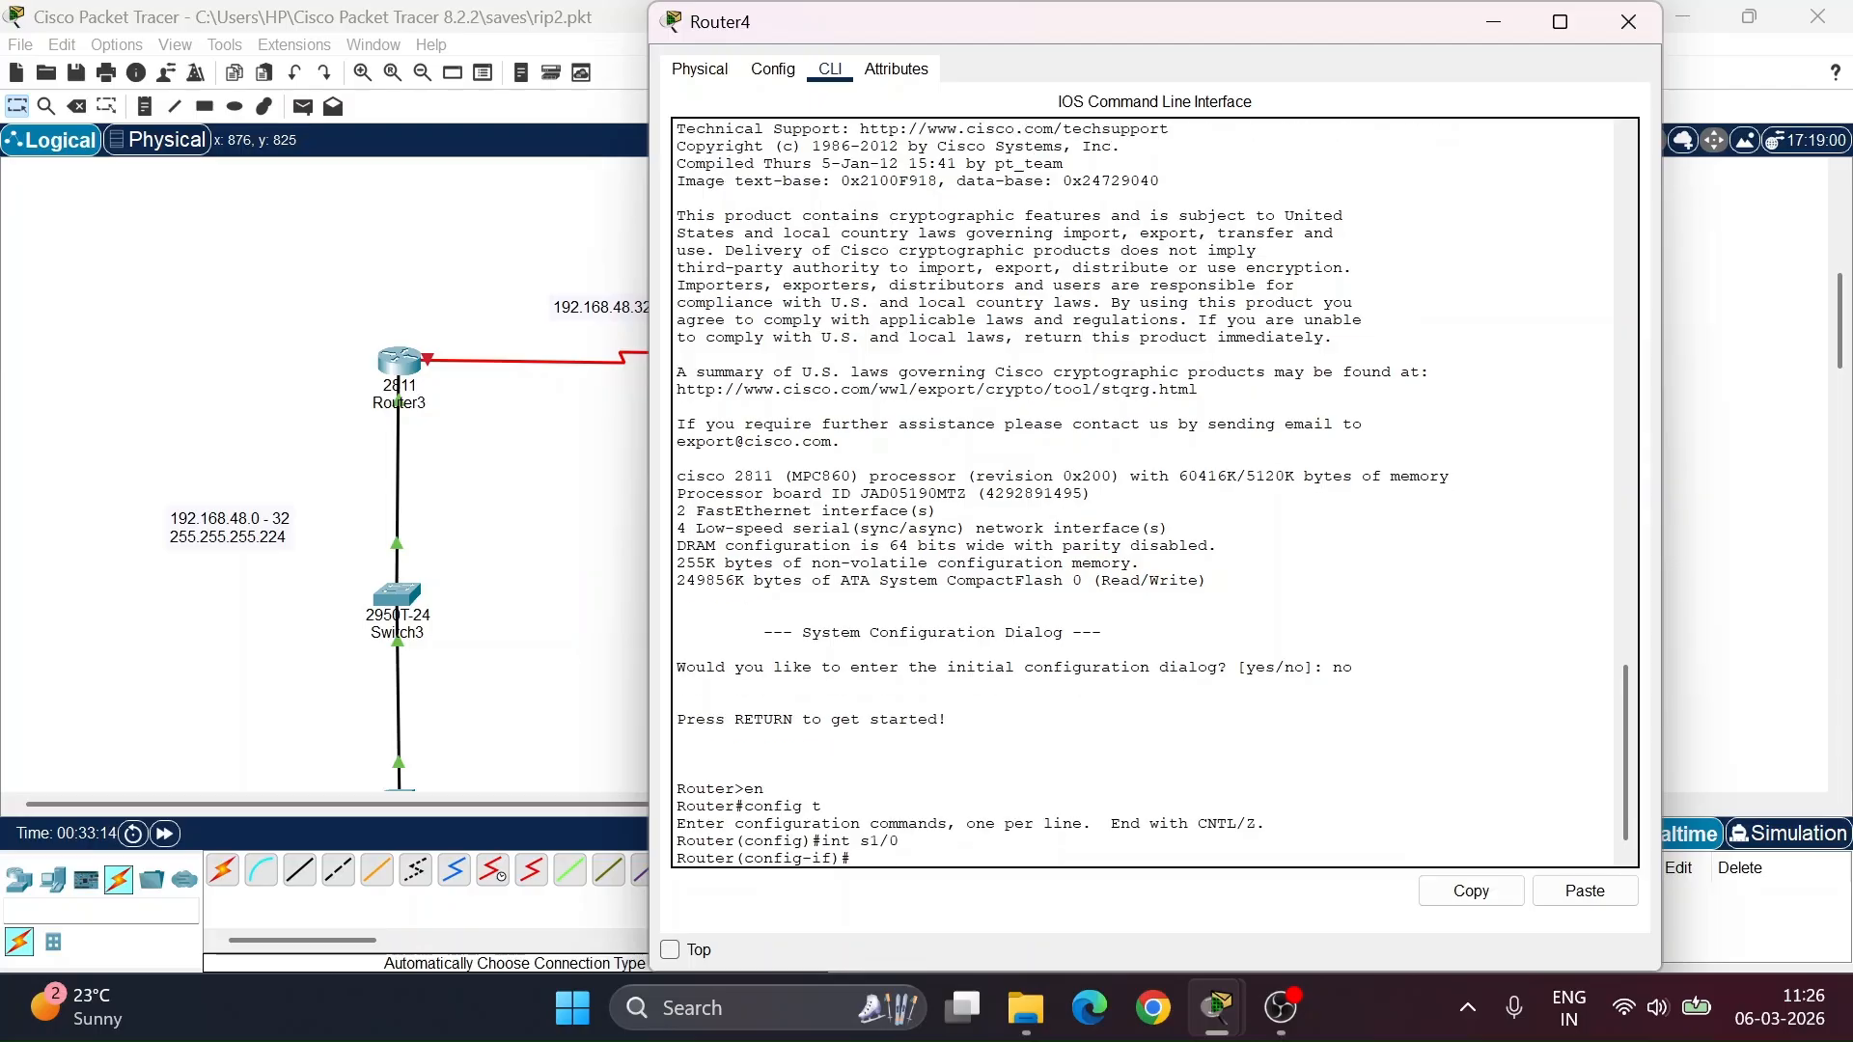
{"action": "left_click", "coordinate": [1503, 21]}
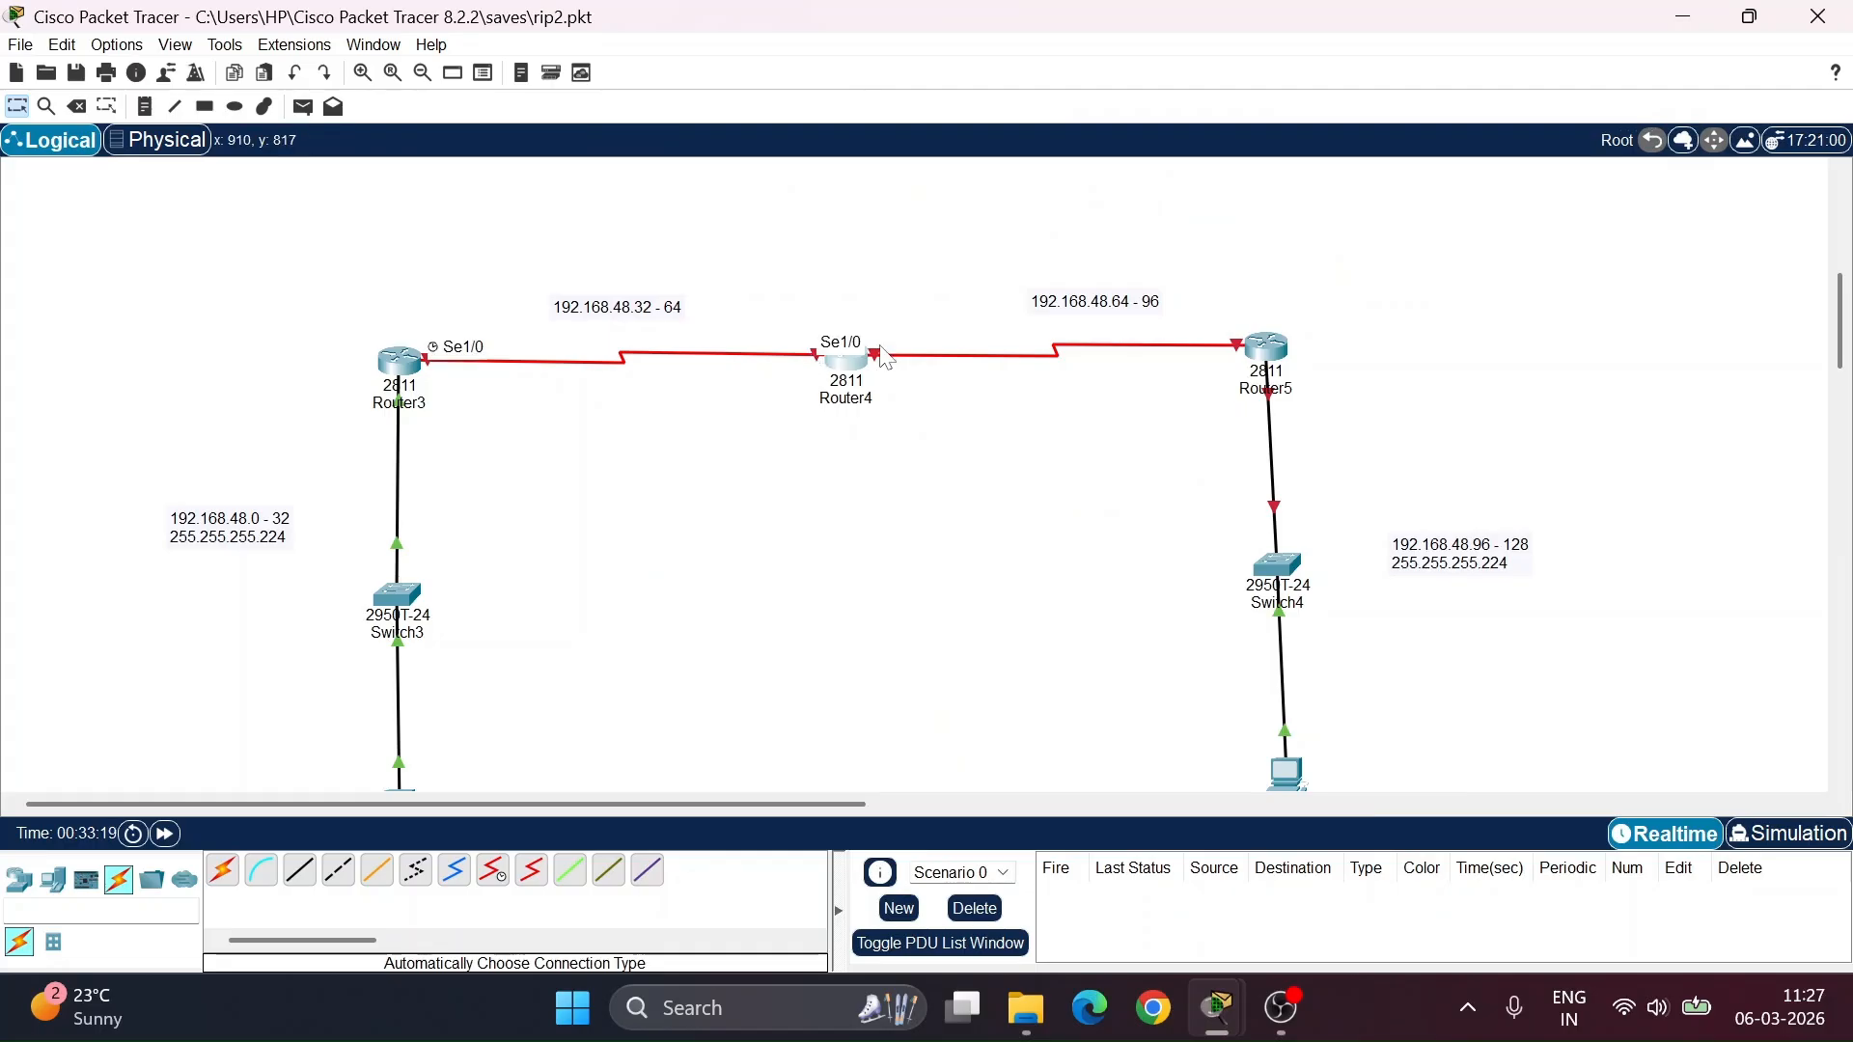
{"action": "left_click", "coordinate": [849, 360]}
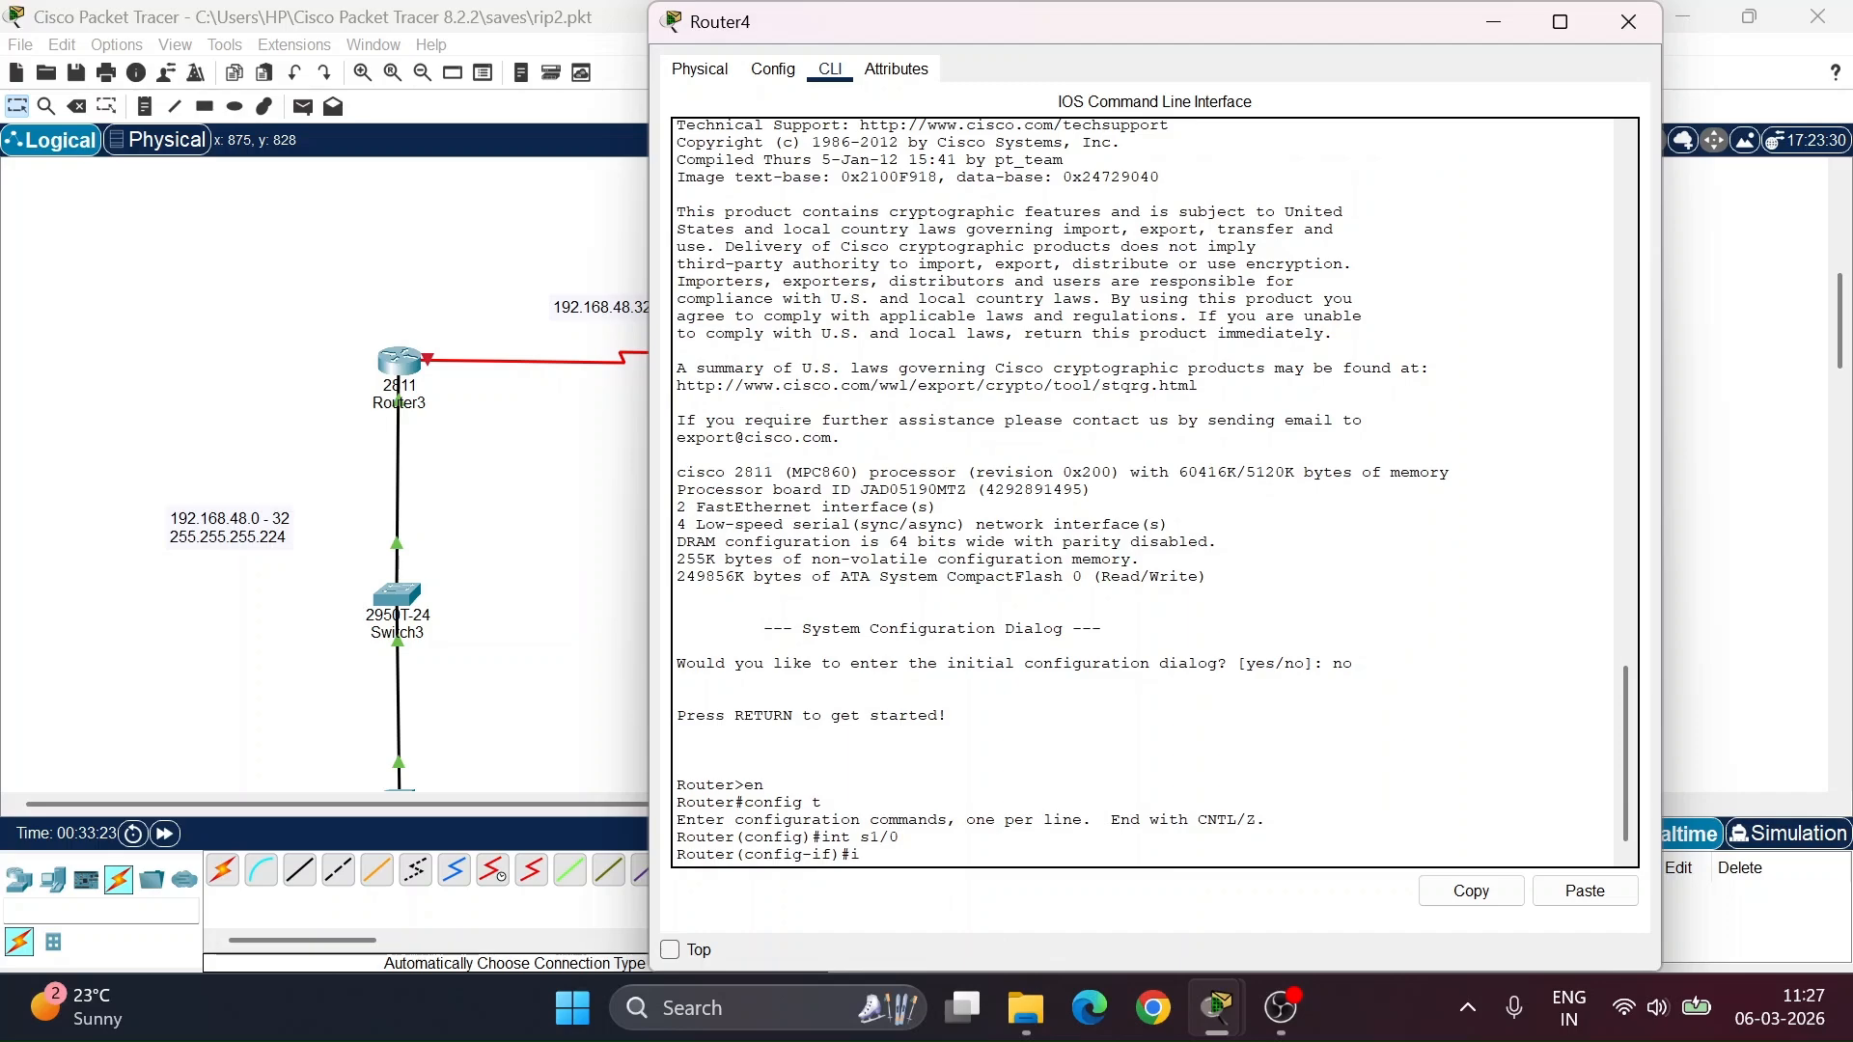
- Assign Router4's s1/0 interface the address 192.168.48.34 with subnet mask 255.255.255.224
{"action": "type", "text": "ip address 1"}
{"action": "key", "text": "BackSpace"}
{"action": "type", "text": "192/"}
{"action": "key", "text": "BackSpace"}
{"action": "type", "text": ".168.48.34"}
{"action": "key", "text": "Return"}
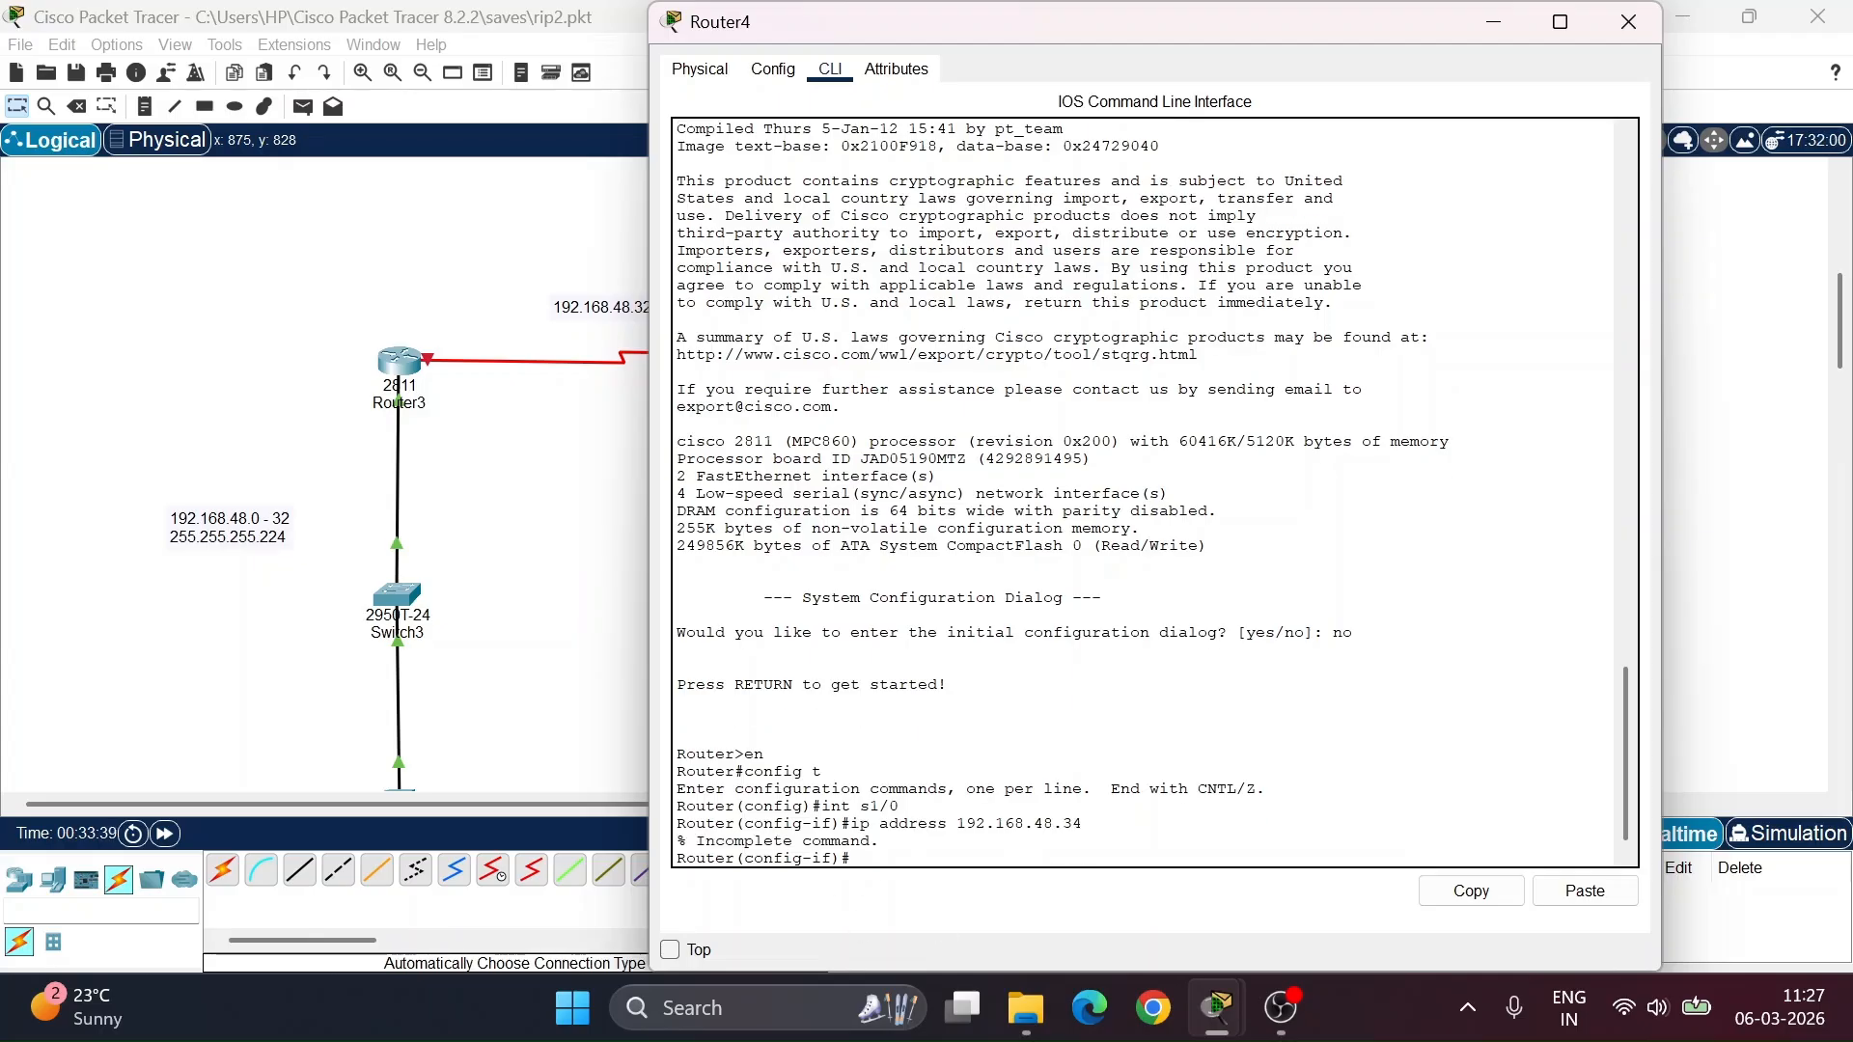
{"action": "key", "text": "Up"}
{"action": "type", "text": "255.255.255."}
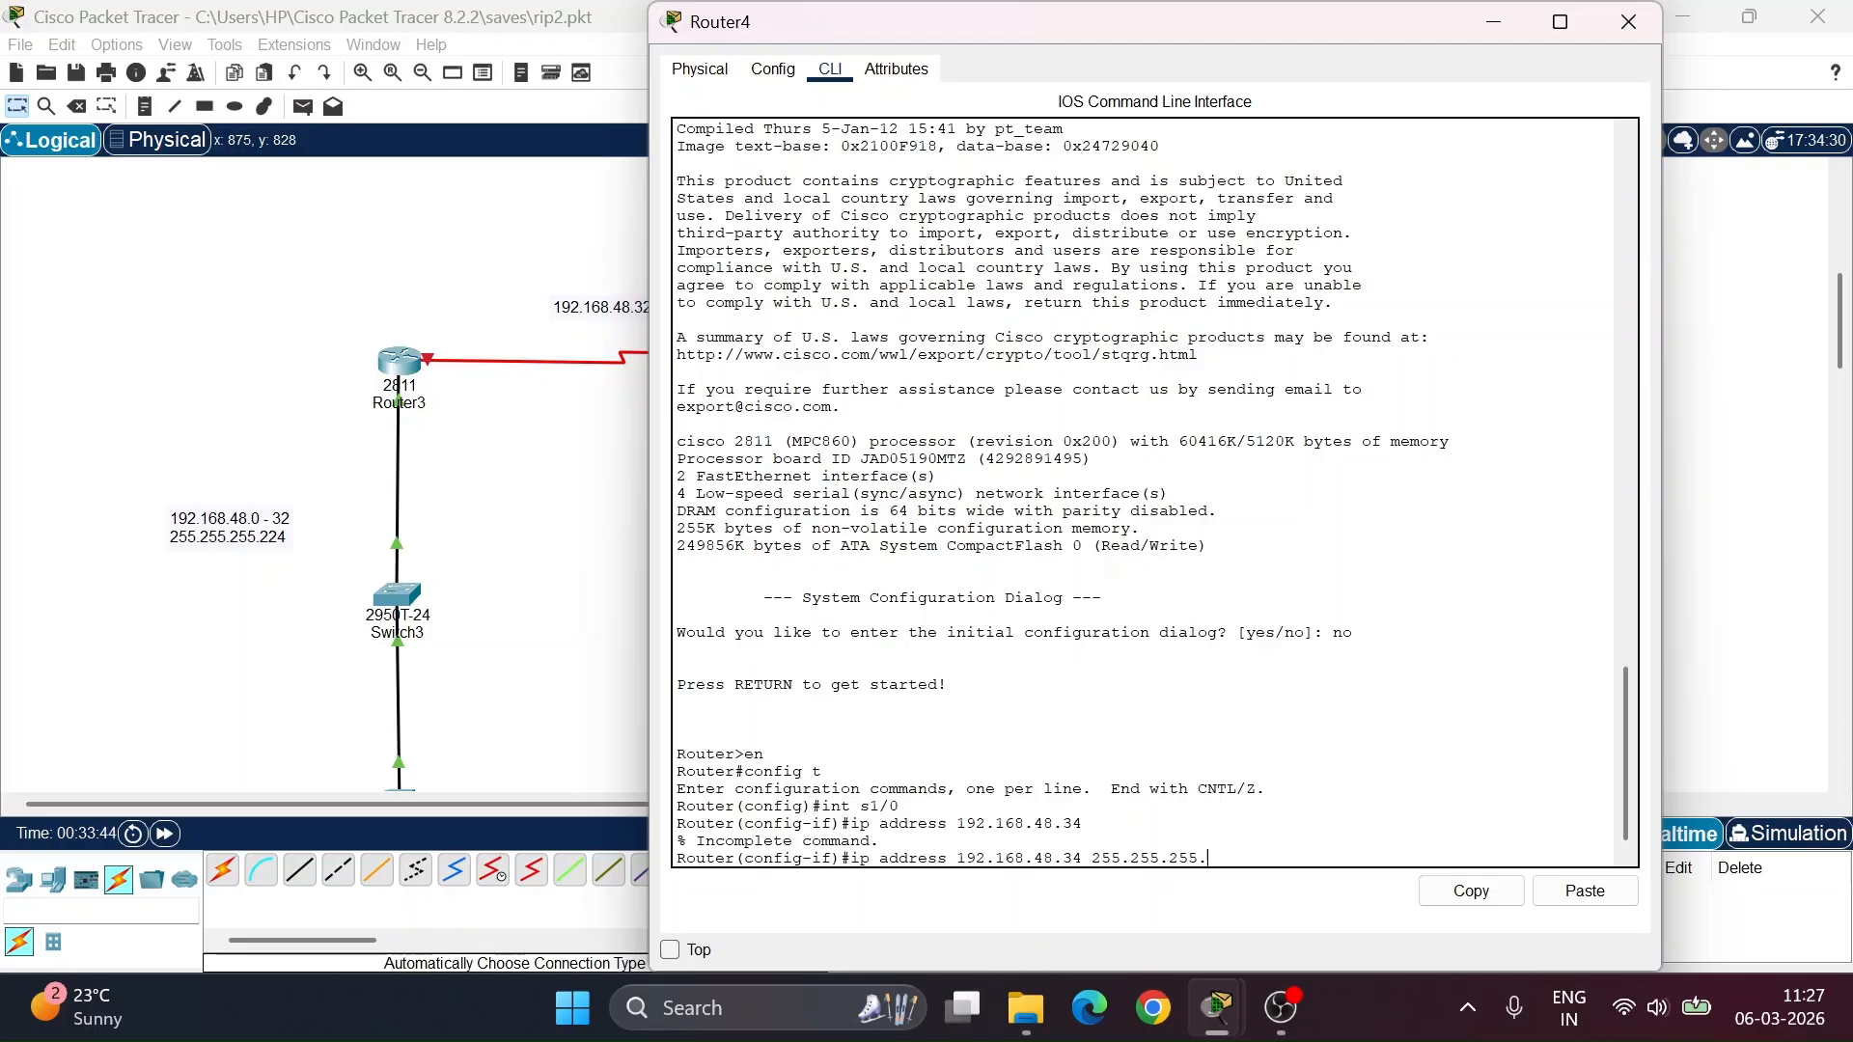
{"action": "type", "text": "224"}
{"action": "key", "text": "Return"}
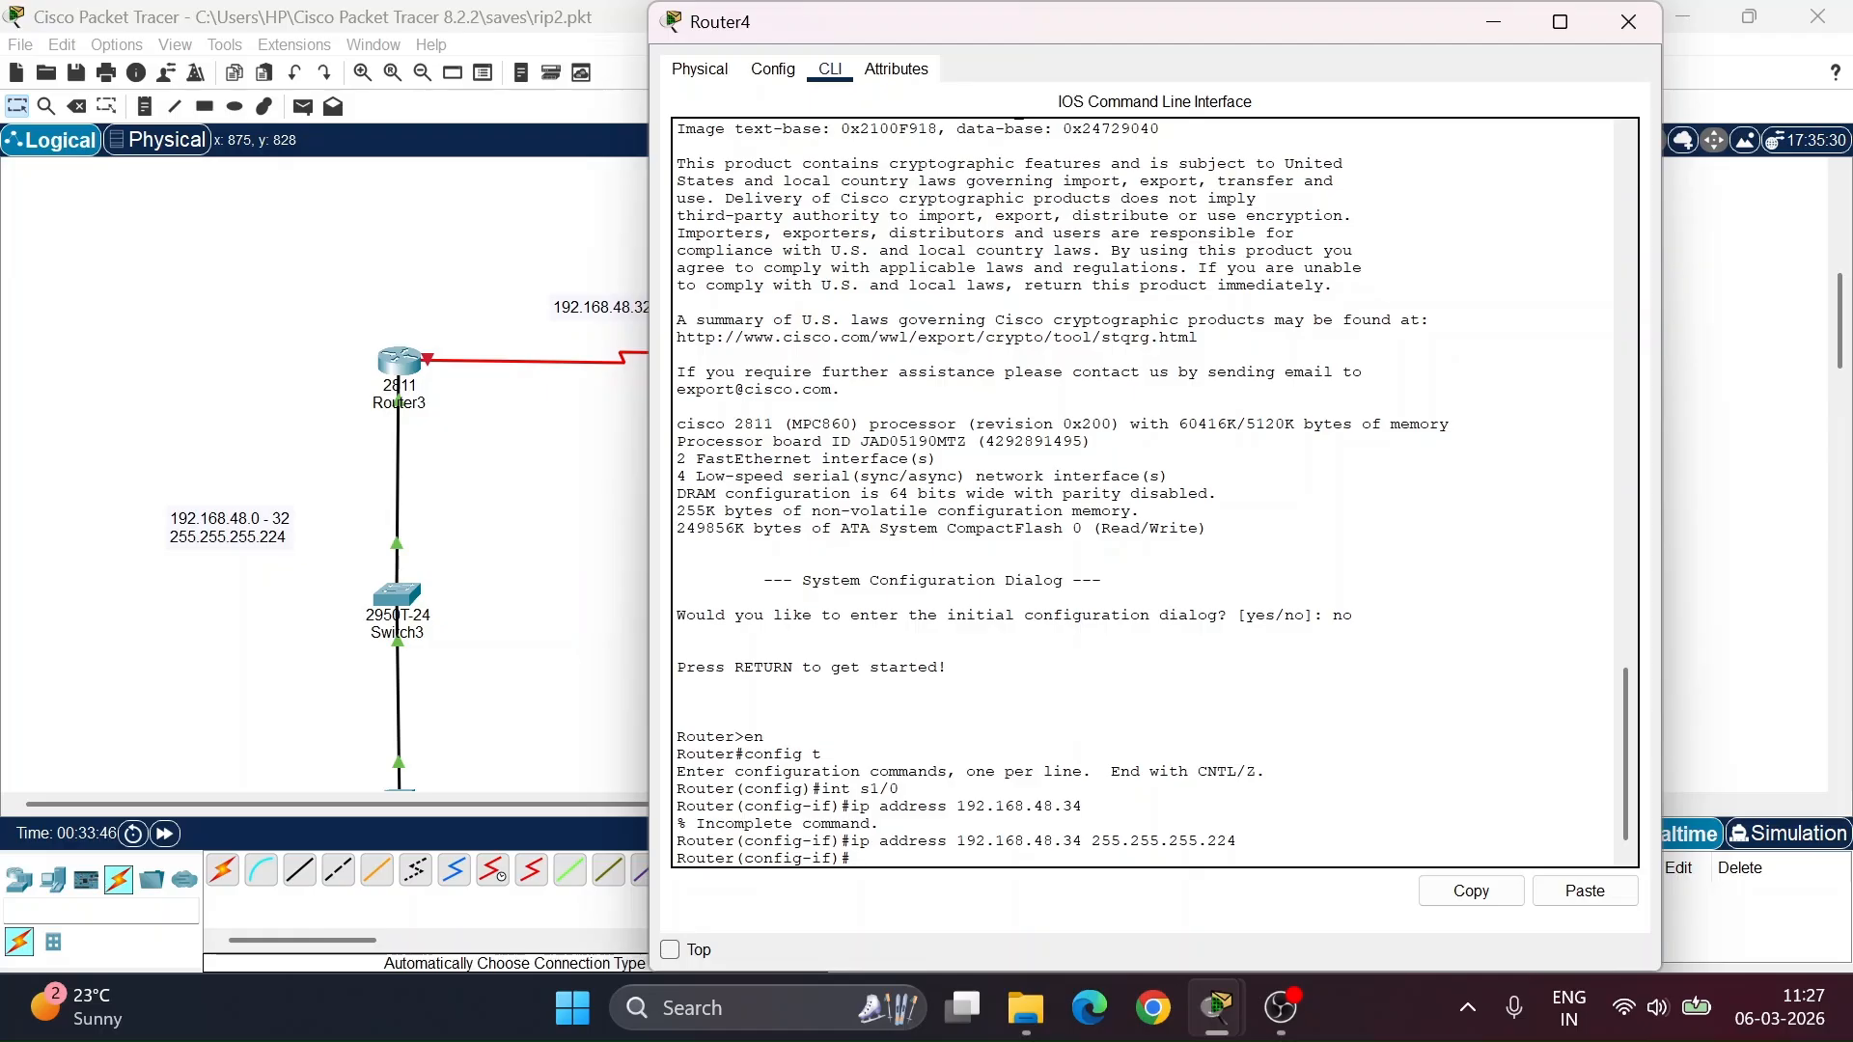
- Enable Router4's s1/0 interface with no shut and check the Router3–Router4 link in the topology
{"action": "type", "text": "no shut"}
{"action": "key", "text": "Return"}
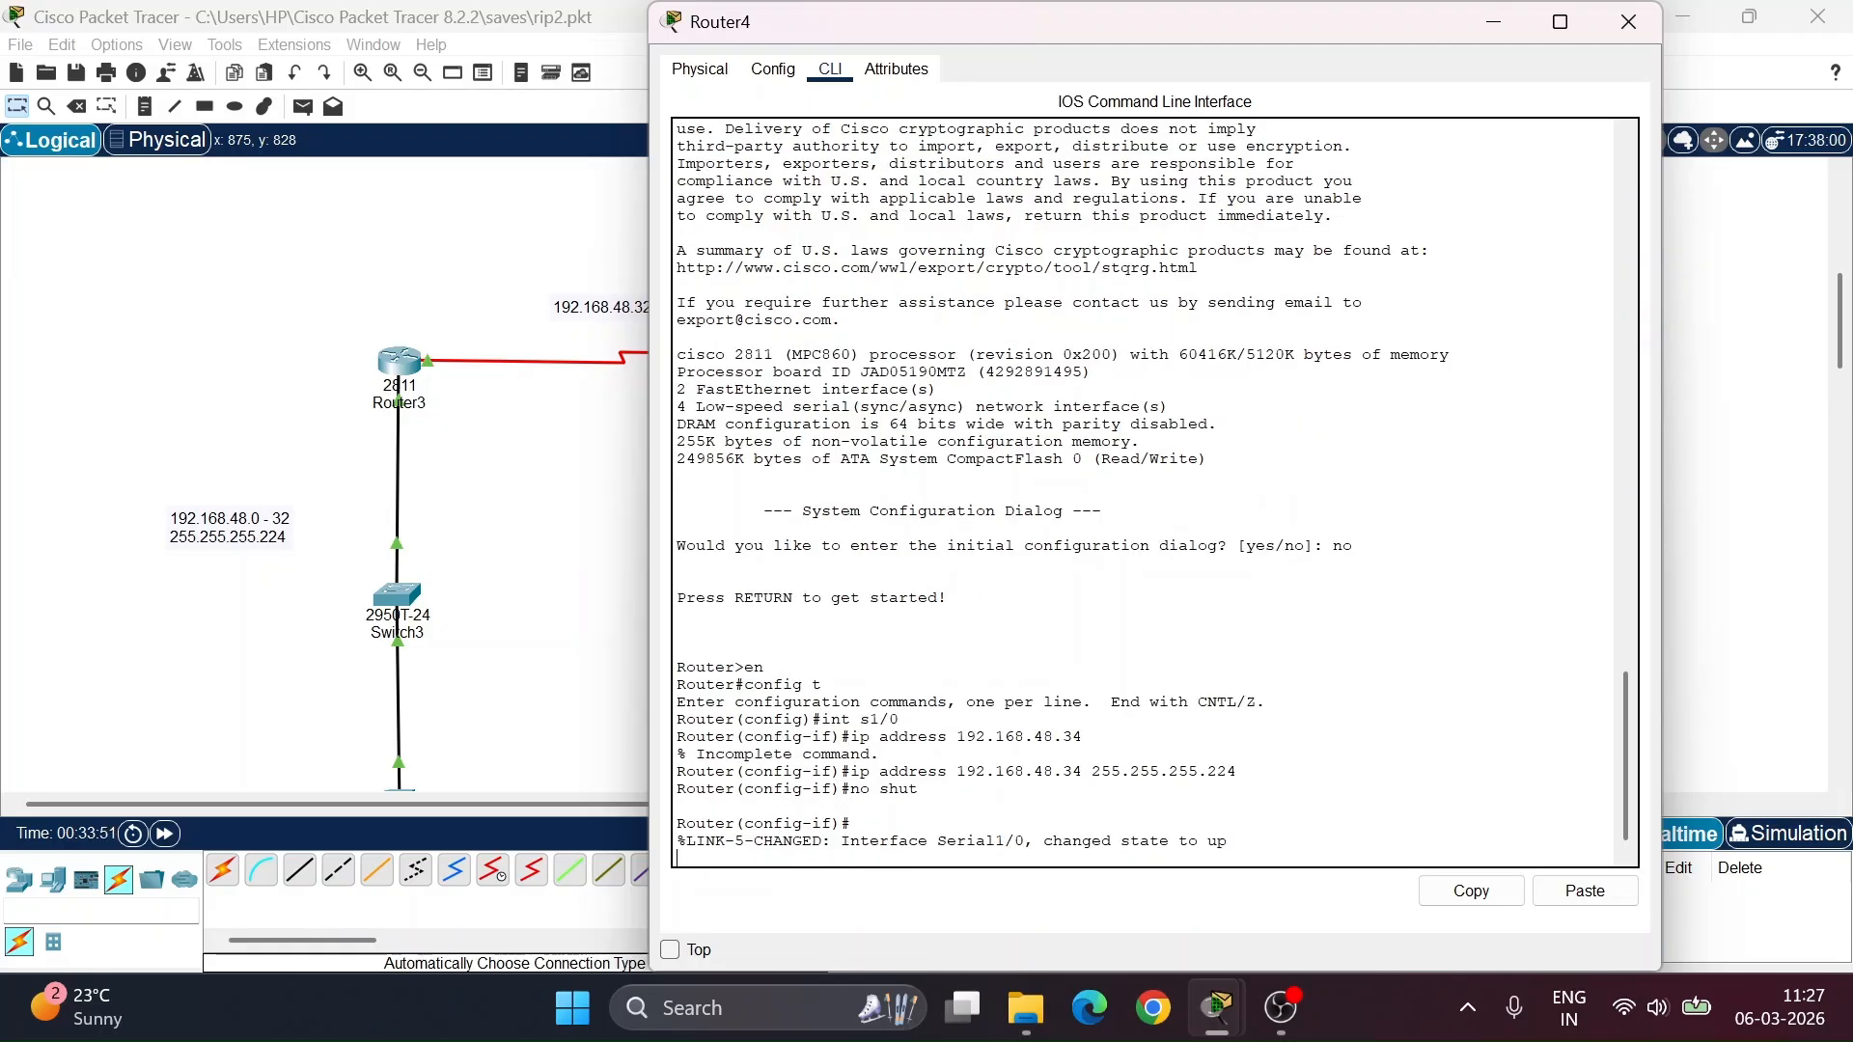
{"action": "key", "text": "Return"}
{"action": "key", "text": "Return"}
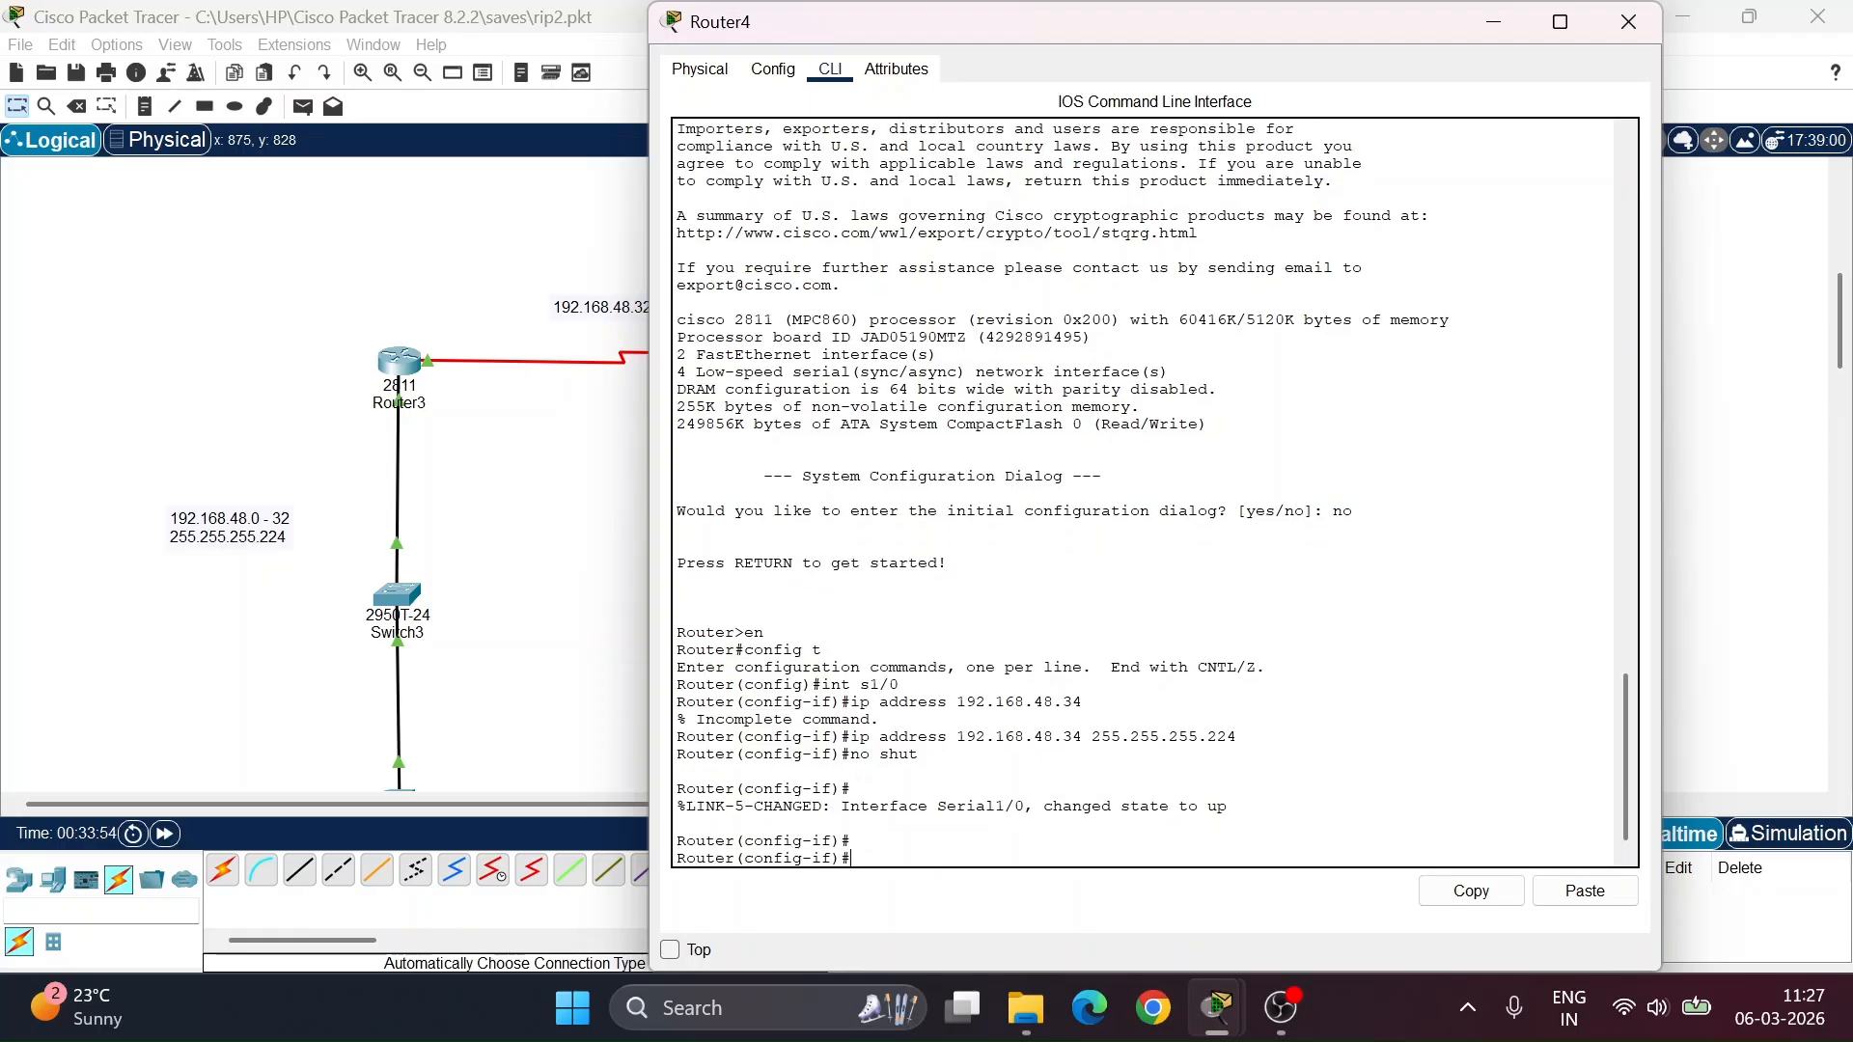
{"action": "left_click", "coordinate": [1492, 24]}
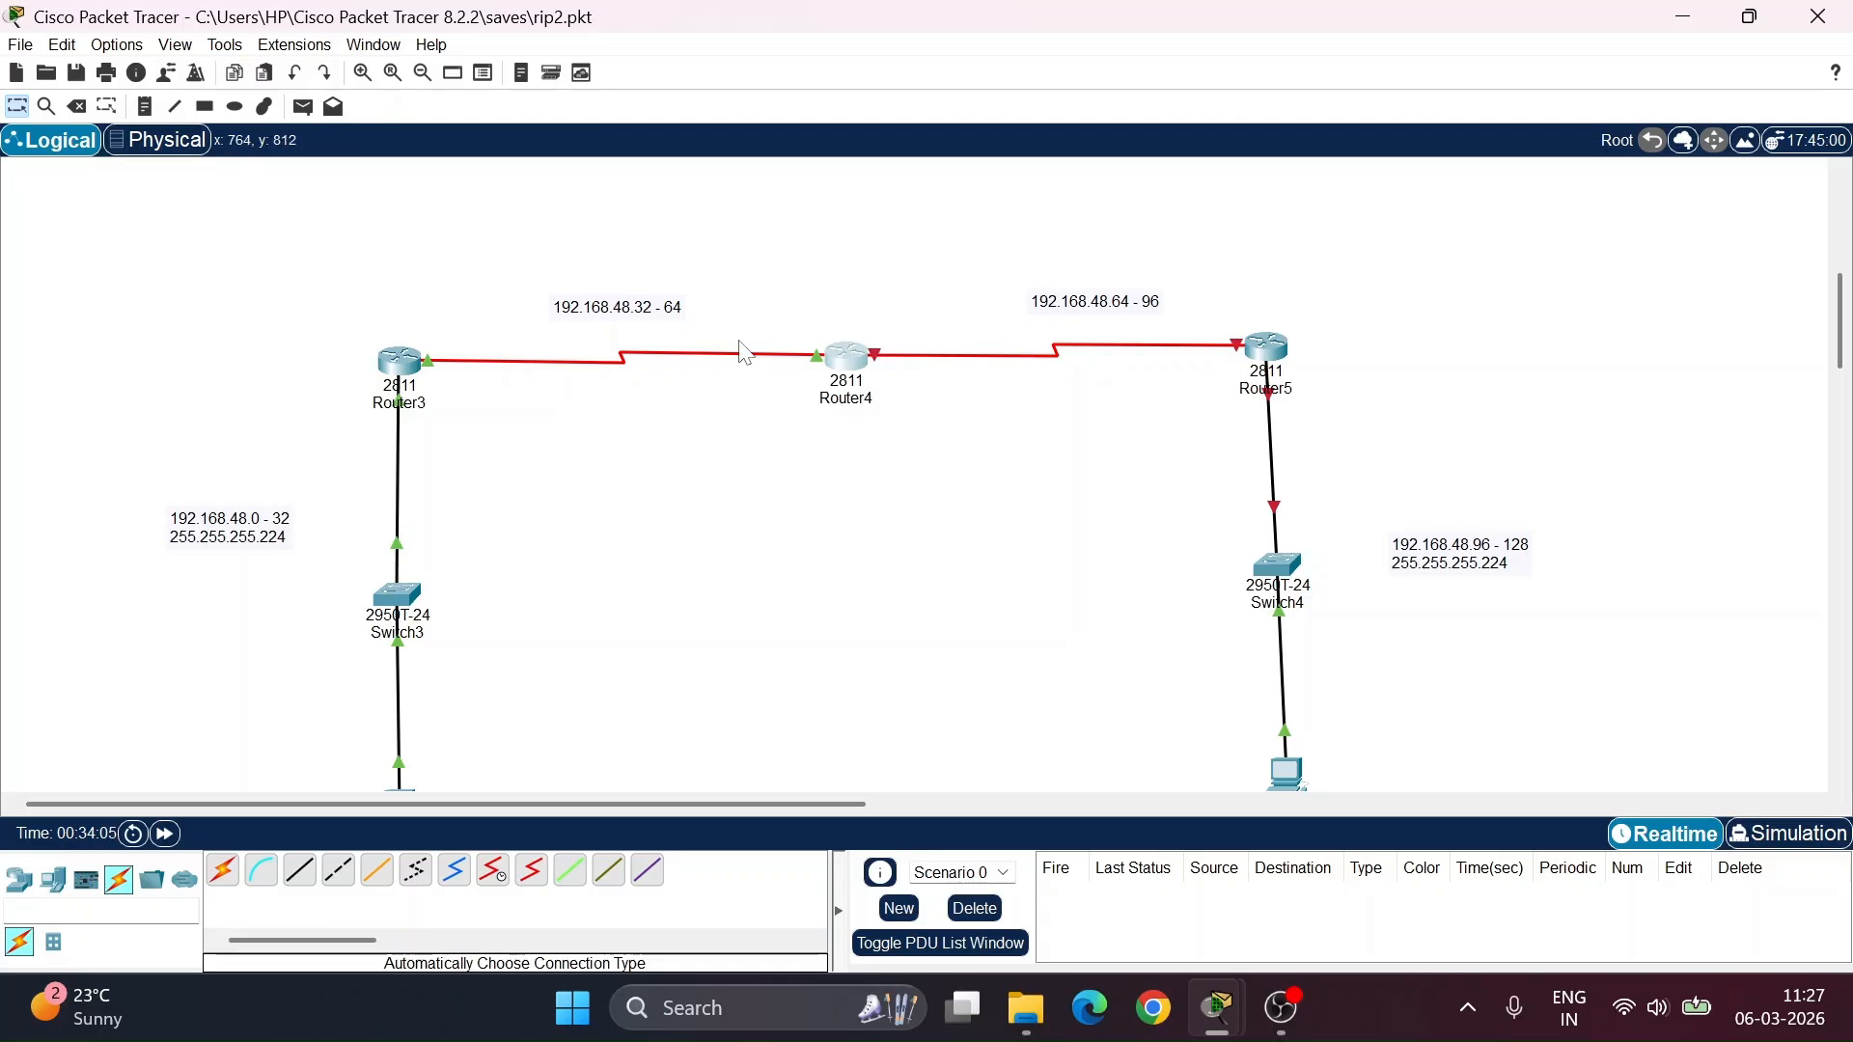
- Reopen Router4's command line and enter configuration mode for serial interface s1/1
{"action": "left_click", "coordinate": [863, 371]}
{"action": "key", "text": "Return"}
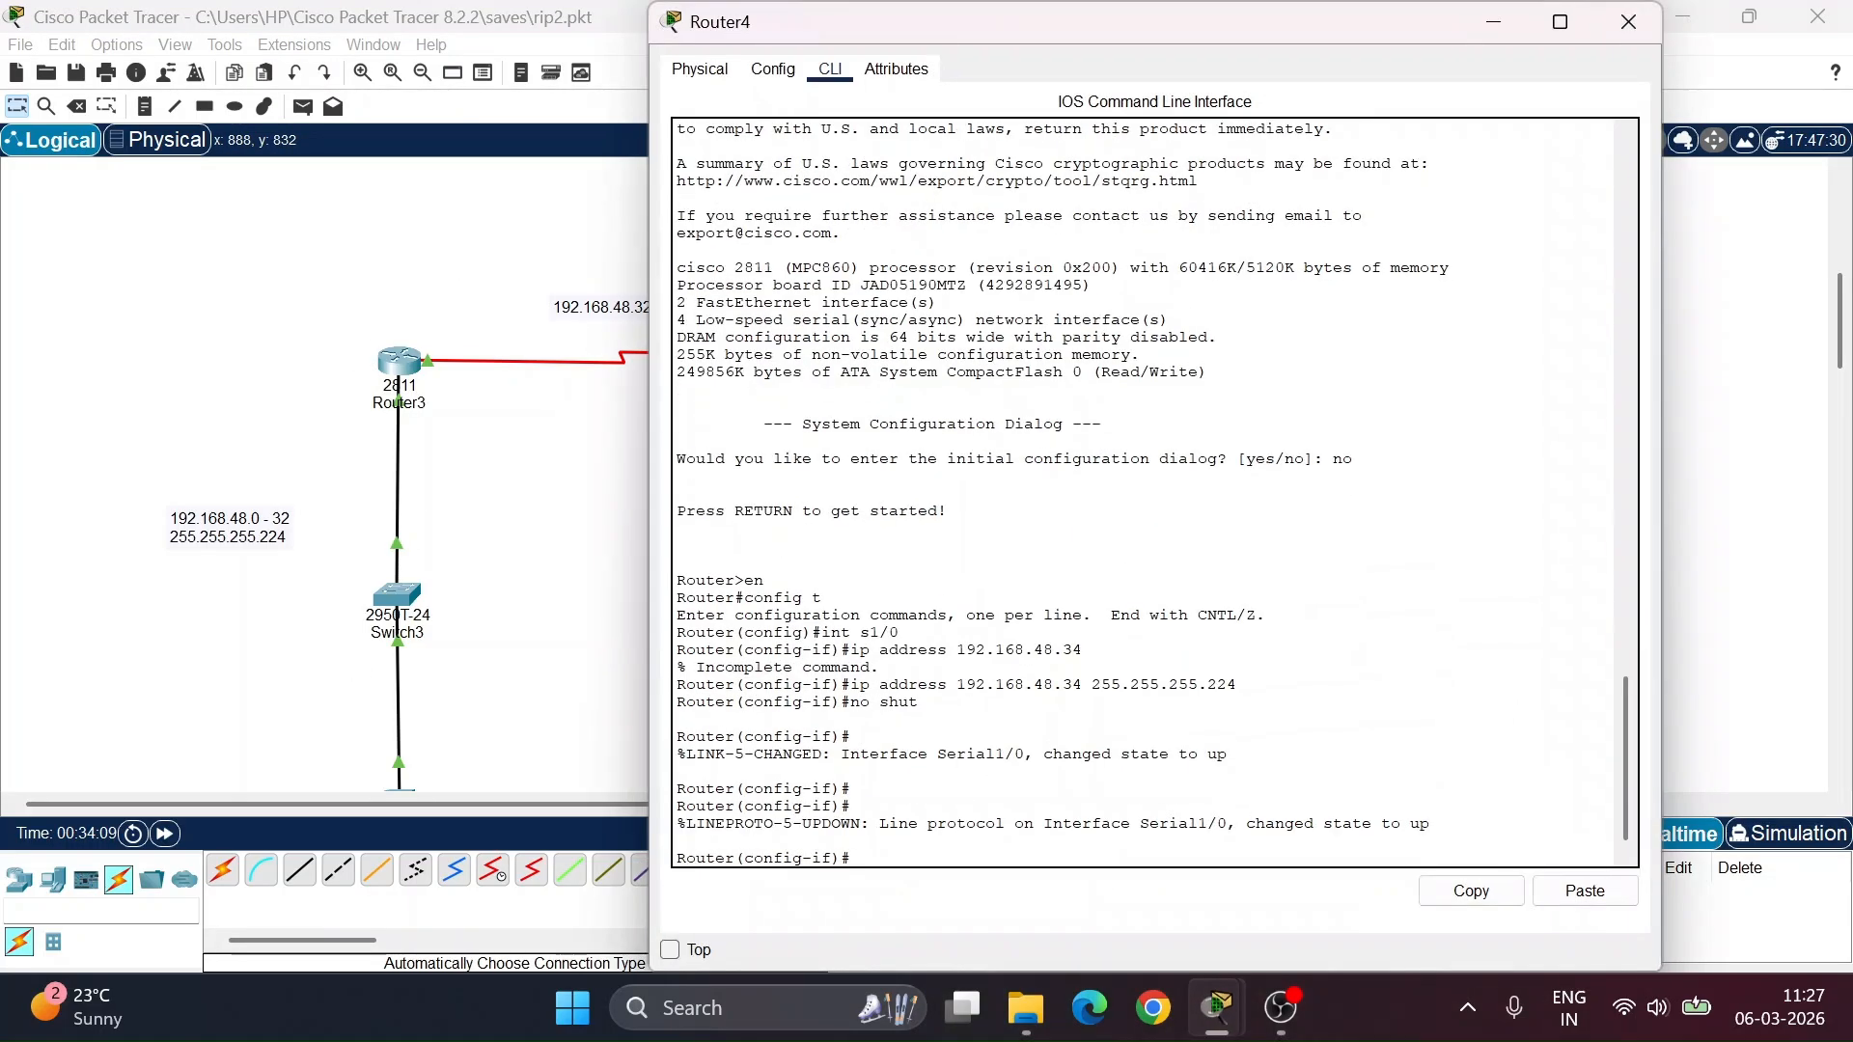
{"action": "type", "text": "int s1/1"}
{"action": "key", "text": "Return"}
- Assign Router4's s1/1 the address 192.168.48.65 with mask 255.255.255.224 by editing the earlier address command, checking the Router5 link's subnet label
{"action": "key", "text": "Up"}
{"action": "key", "text": "Up"}
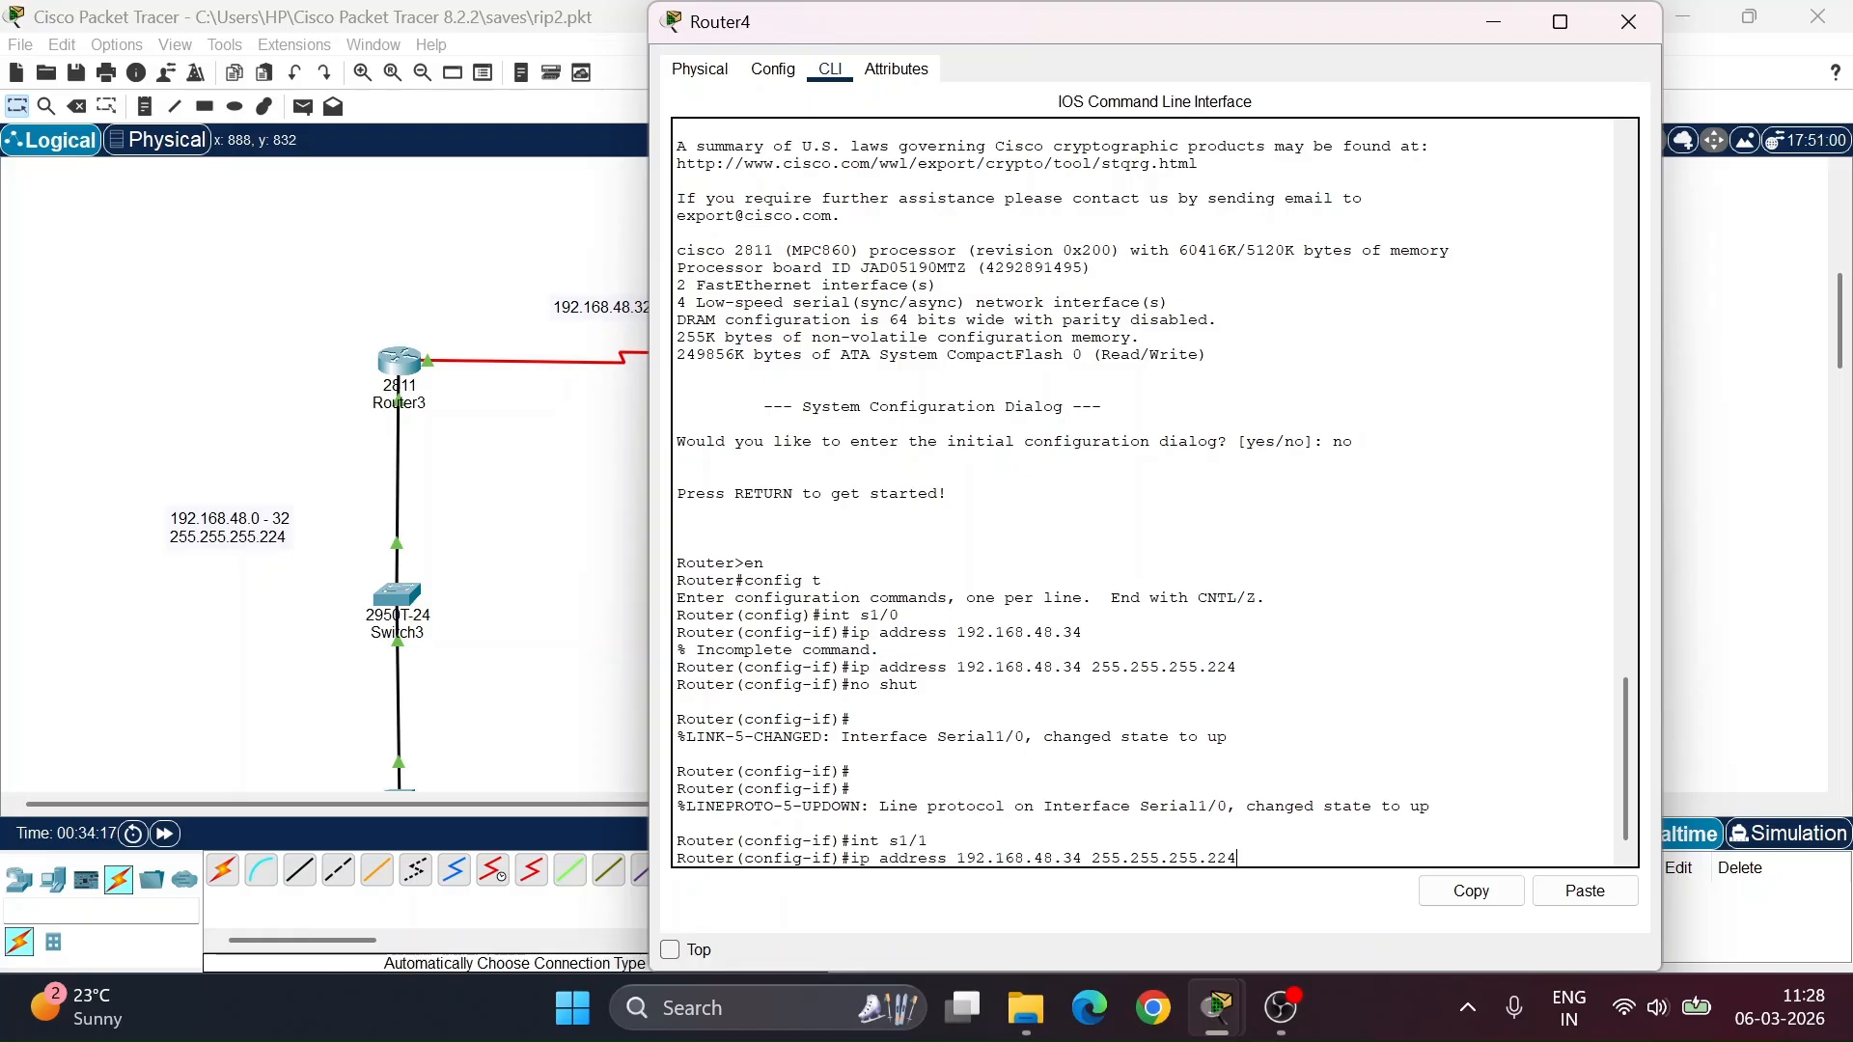
{"action": "left_click", "coordinate": [1498, 21]}
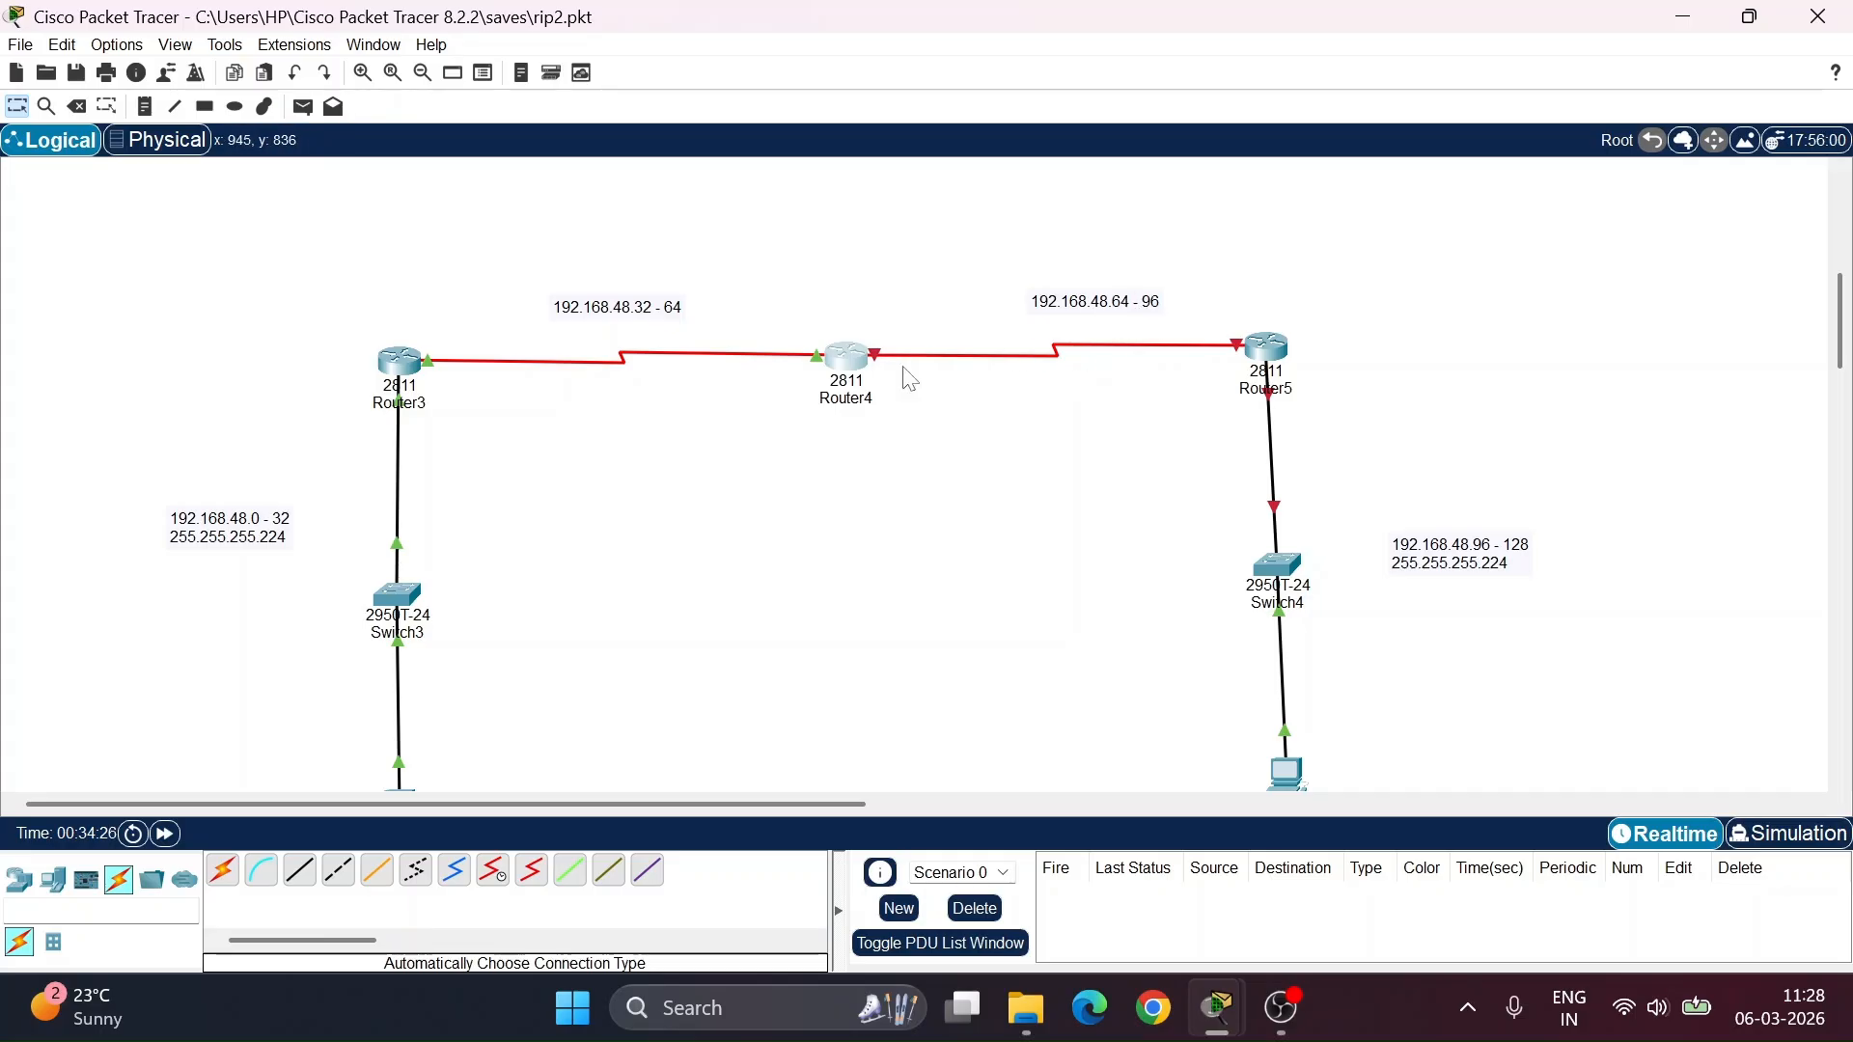
{"action": "left_click", "coordinate": [843, 365]}
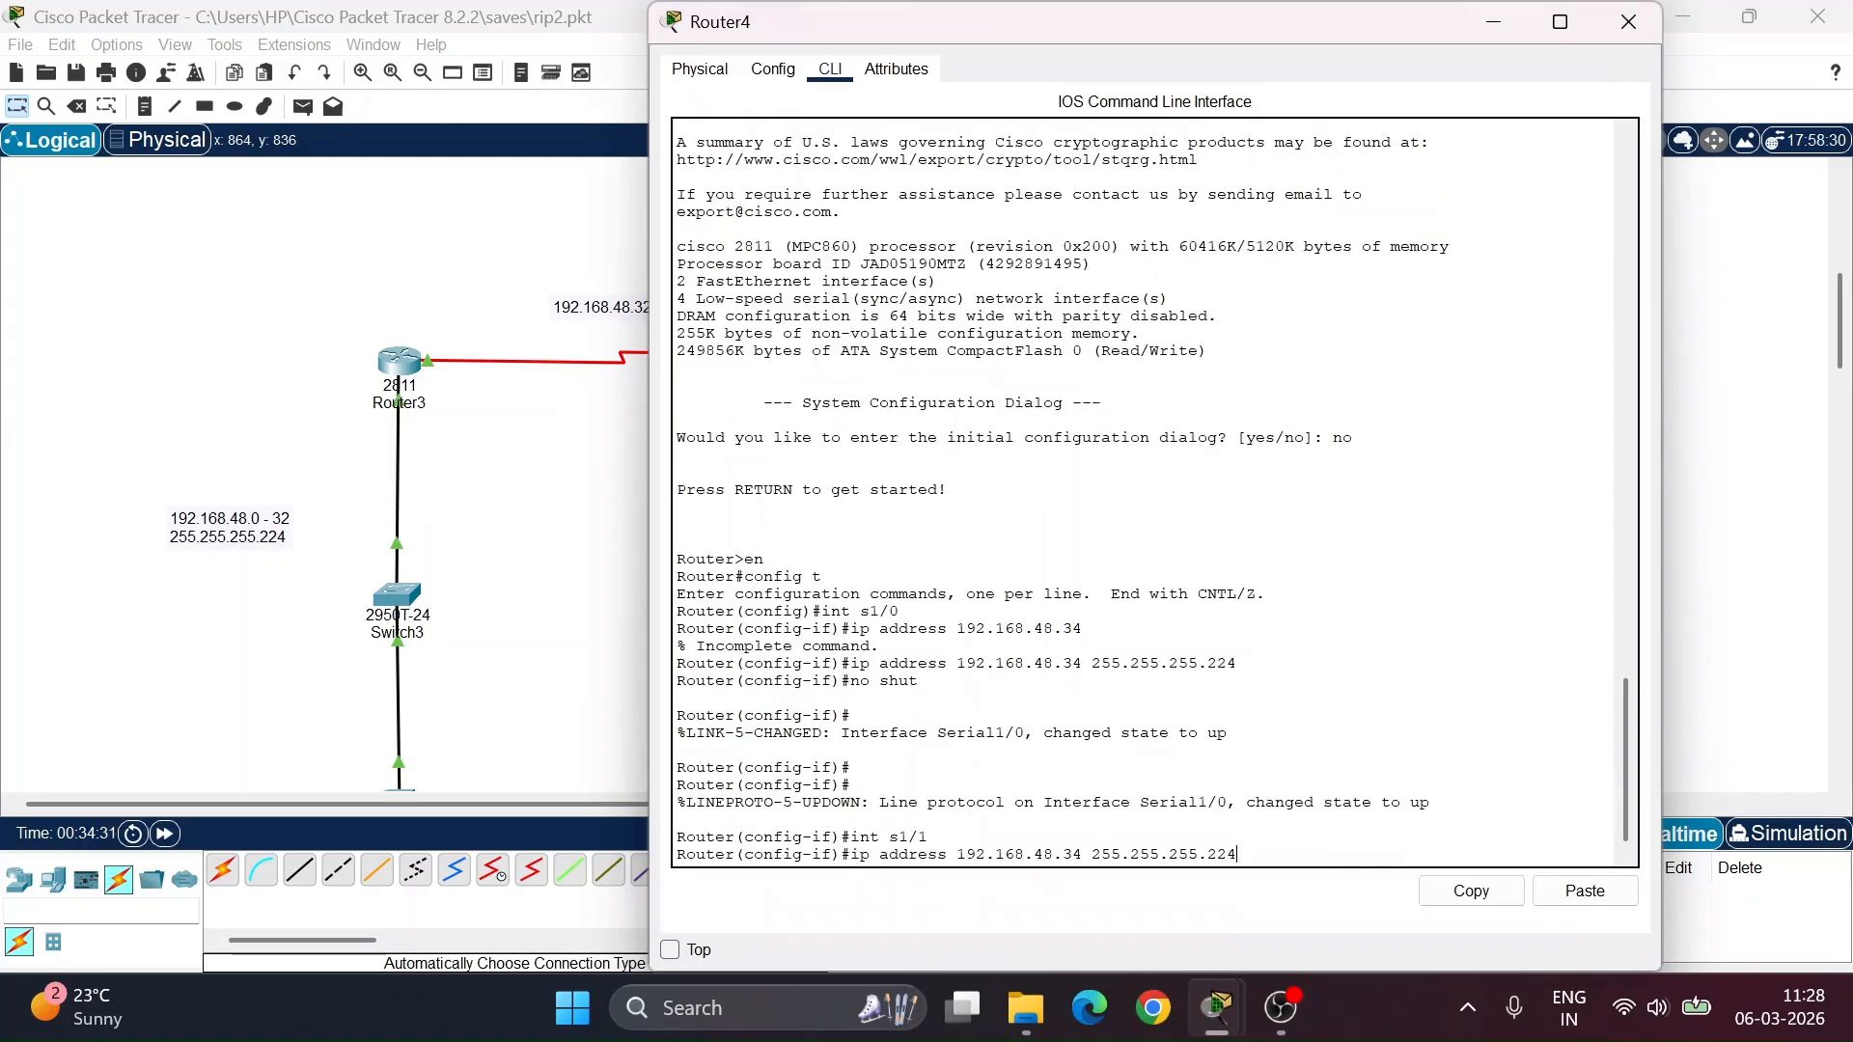
{"action": "key", "text": "Left"}
{"action": "key", "text": "Left"}
{"action": "key", "text": "Left"}
{"action": "key", "text": "Left"}
{"action": "key", "text": "Left"}
{"action": "key", "text": "Left"}
{"action": "key", "text": "Left"}
{"action": "key", "text": "Left"}
{"action": "key", "text": "Left"}
{"action": "key", "text": "Left"}
{"action": "key", "text": "Left"}
{"action": "key", "text": "Left"}
{"action": "key", "text": "Left"}
{"action": "key", "text": "Left"}
{"action": "key", "text": "Left"}
{"action": "key", "text": "Left"}
{"action": "key", "text": "BackSpace"}
{"action": "key", "text": "BackSpace"}
{"action": "type", "text": "65"}
{"action": "key", "text": "End"}
{"action": "key", "text": "Return"}
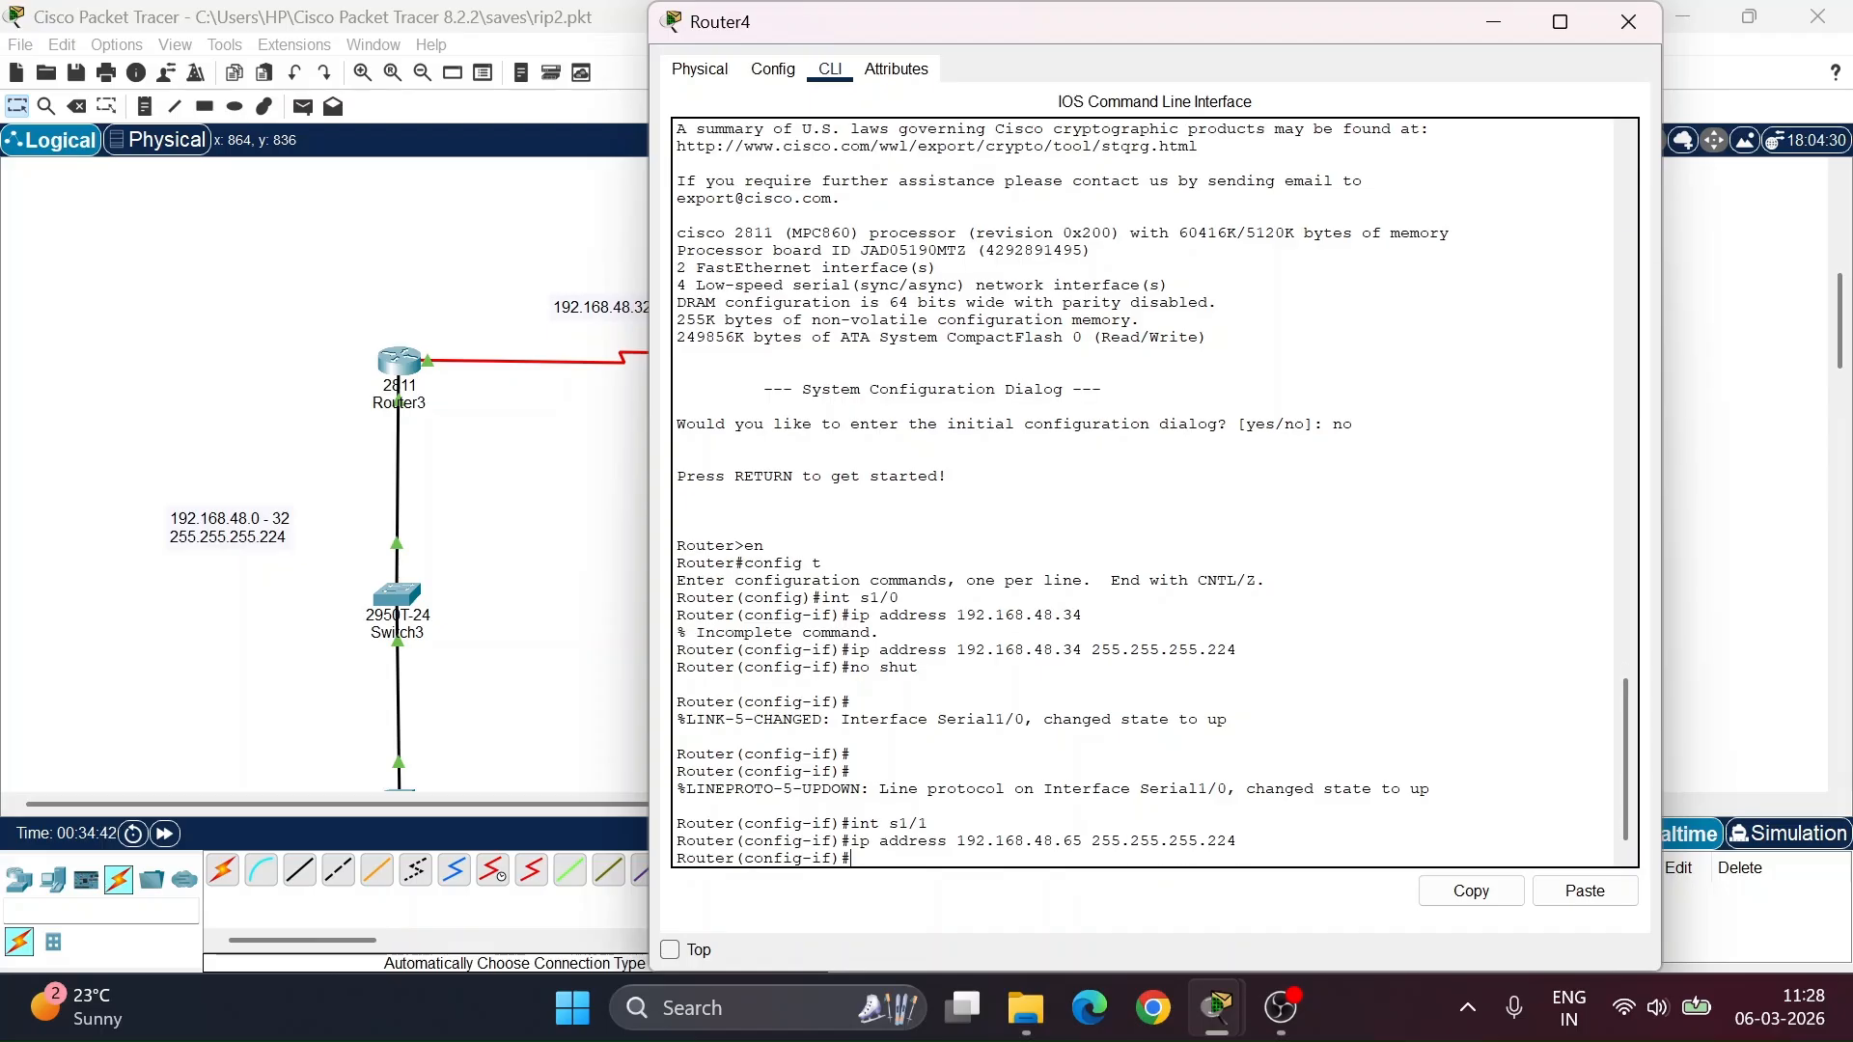
- Enable Router4's s1/1 interface with no shut and return to the topology
{"action": "key", "text": "Up"}
{"action": "key", "text": "Up"}
{"action": "key", "text": "Up"}
{"action": "key", "text": "Return"}
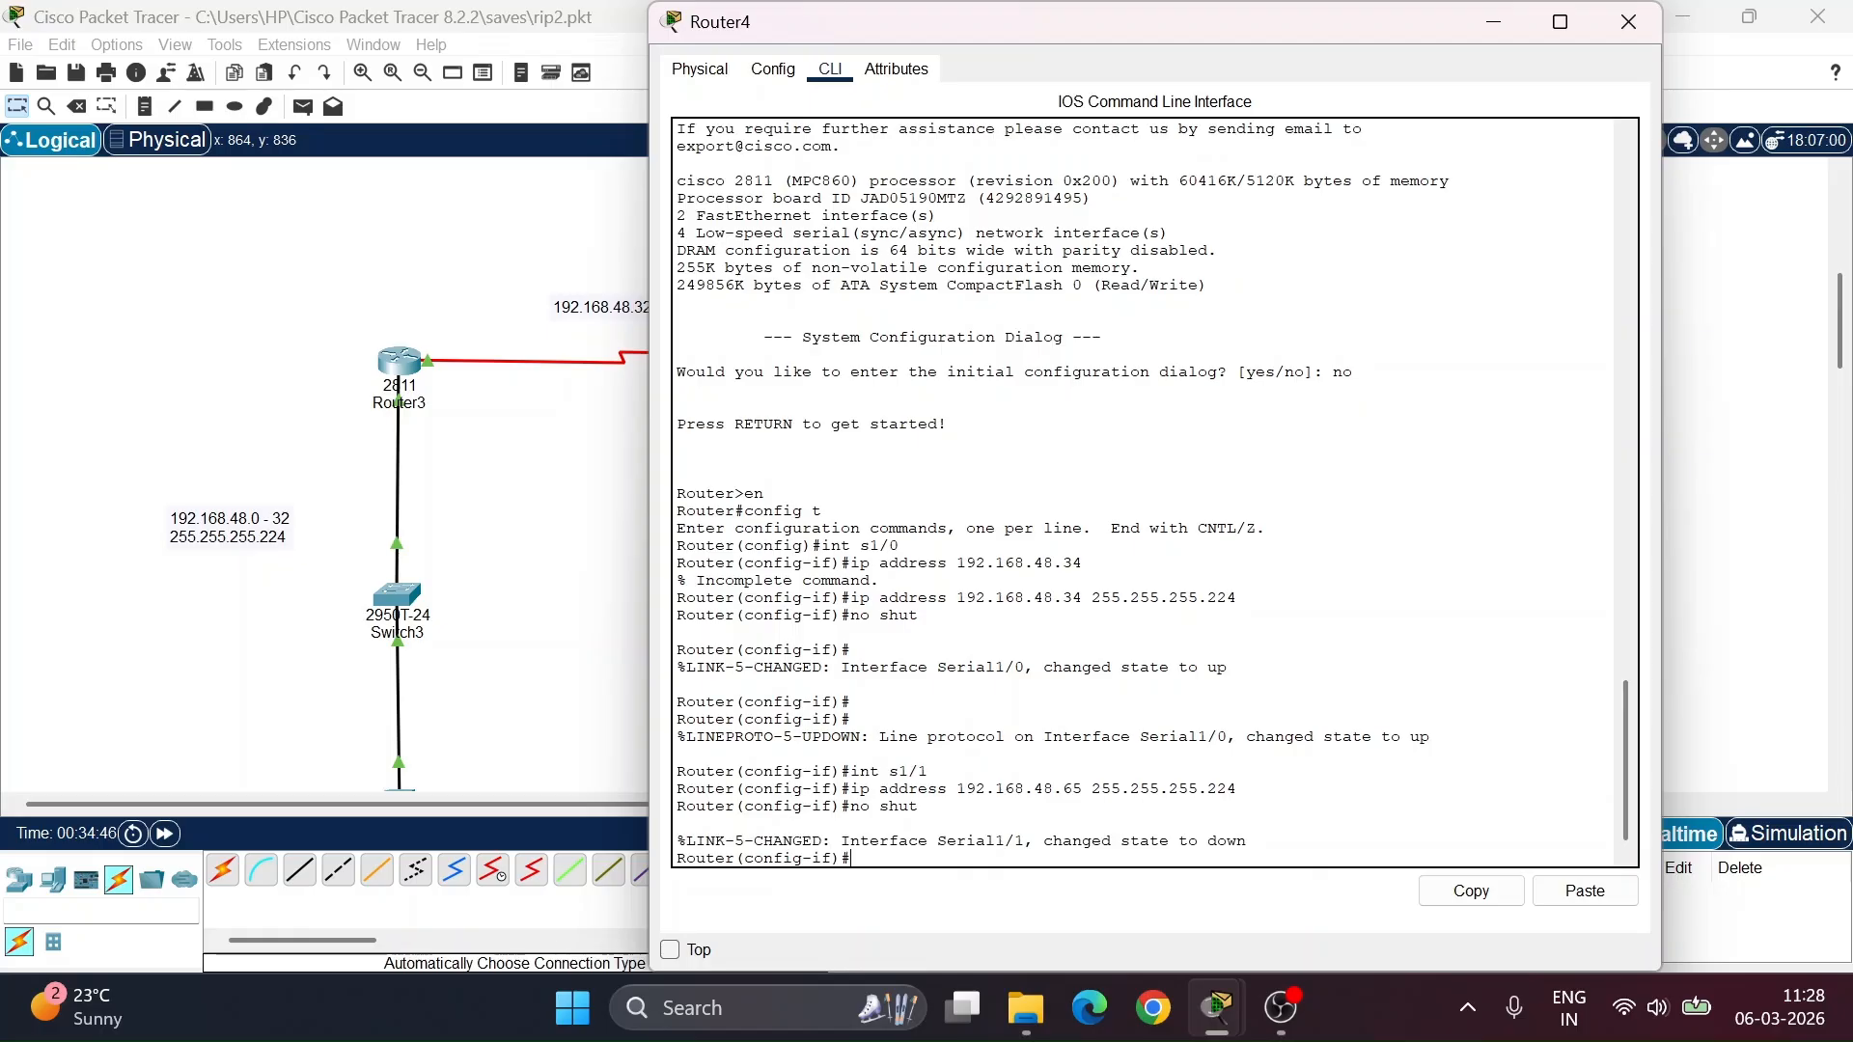
{"action": "key", "text": "Return"}
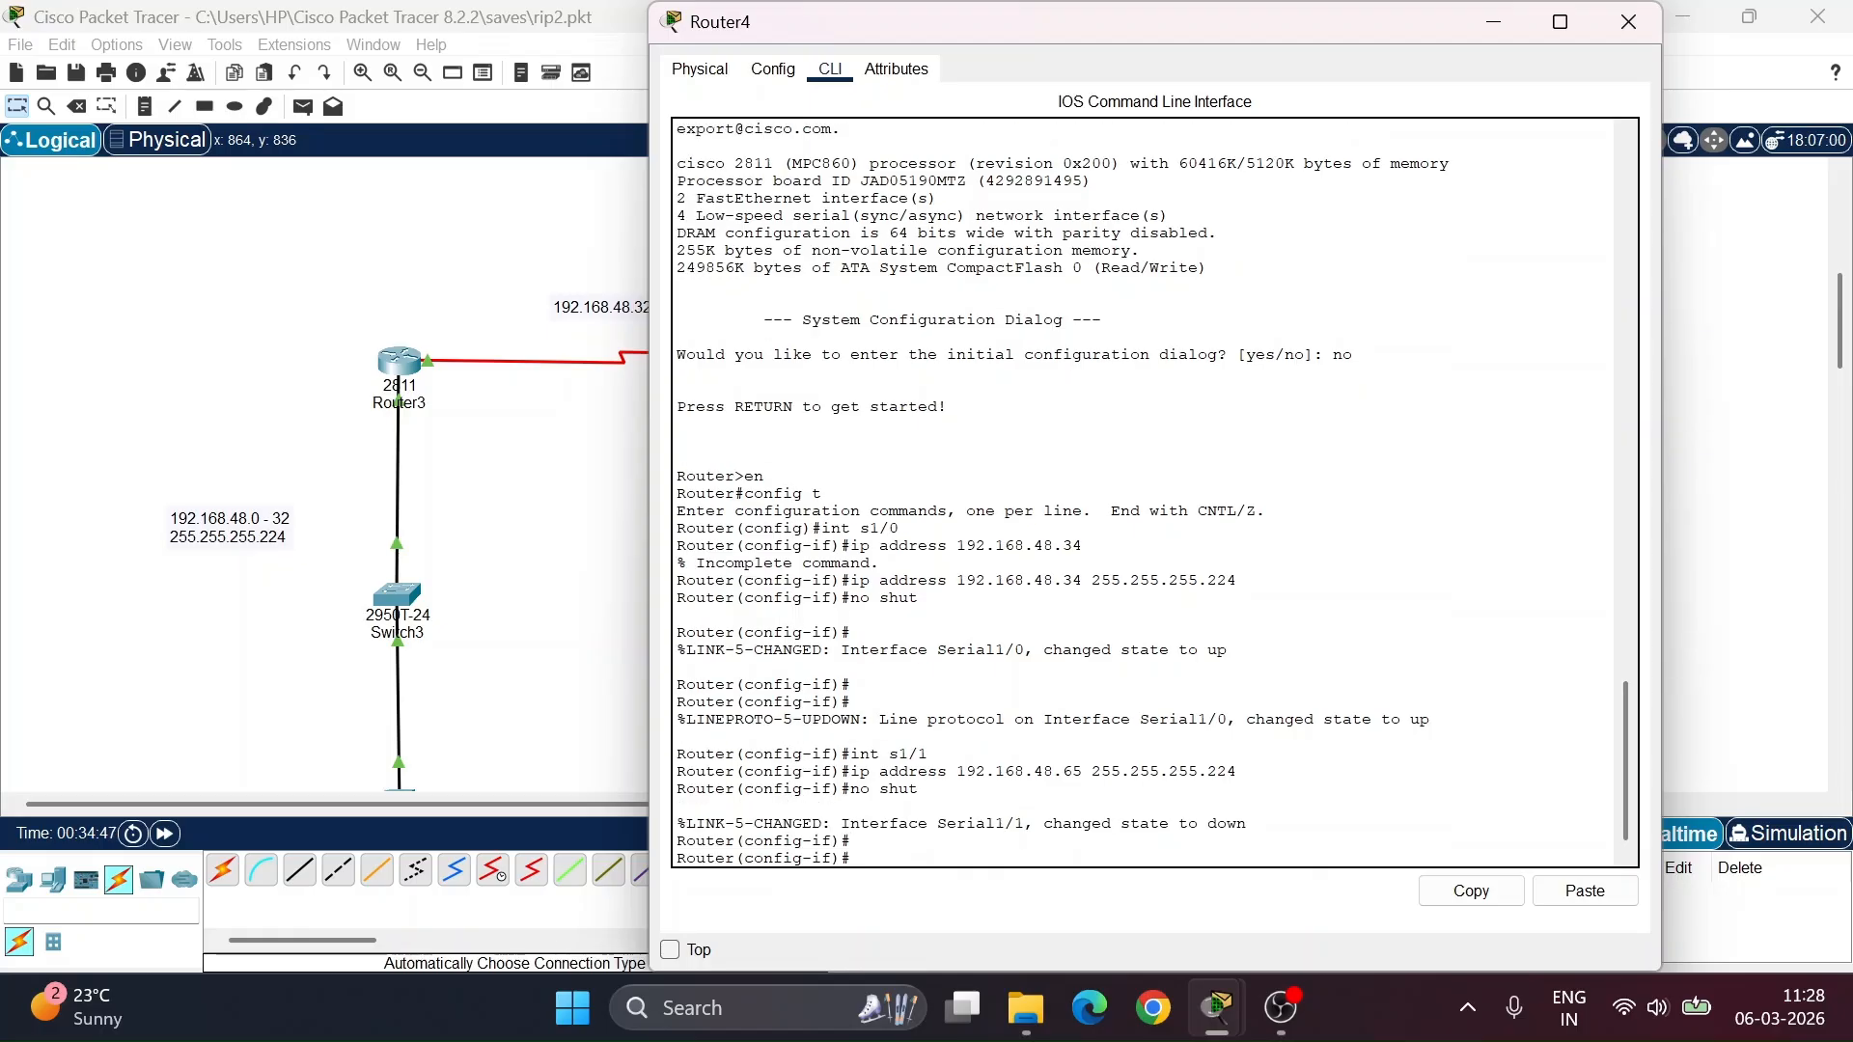
{"action": "left_click", "coordinate": [1491, 23]}
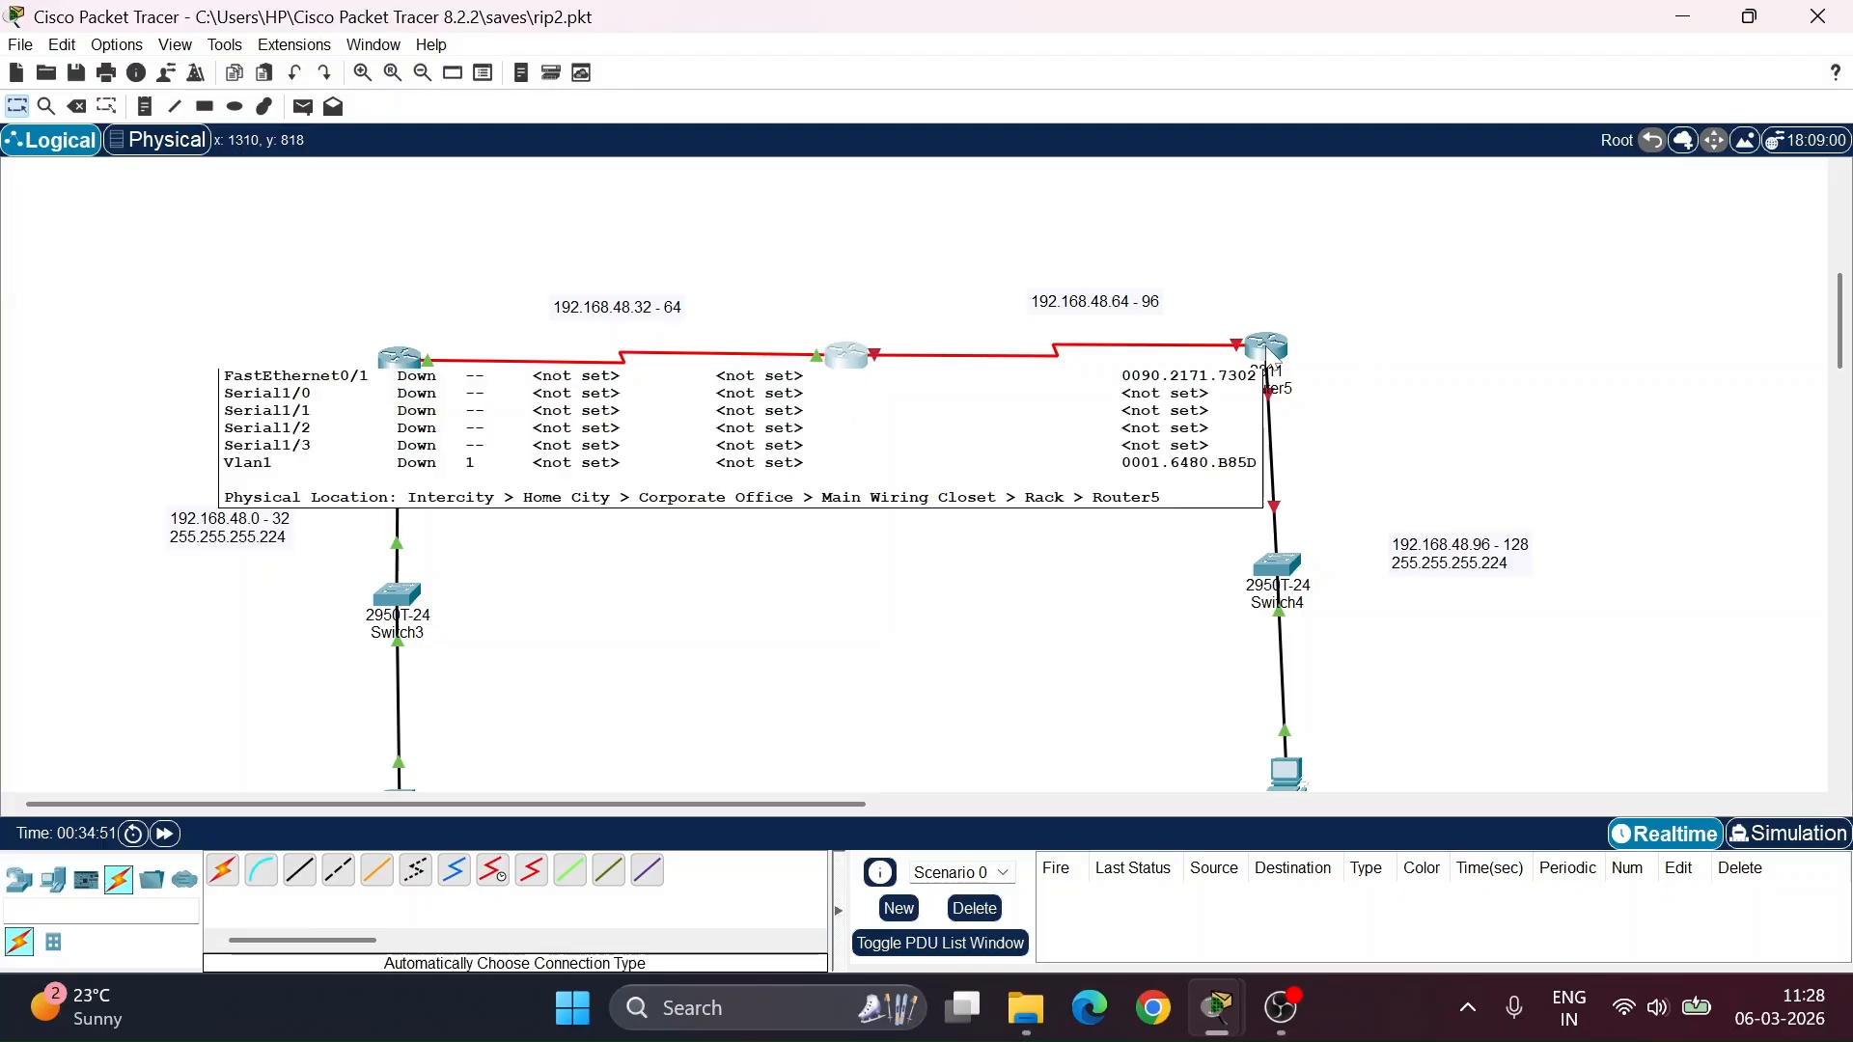
- Open Router5's command line and decline the initial configuration dialog
{"action": "left_click", "coordinate": [1267, 354]}
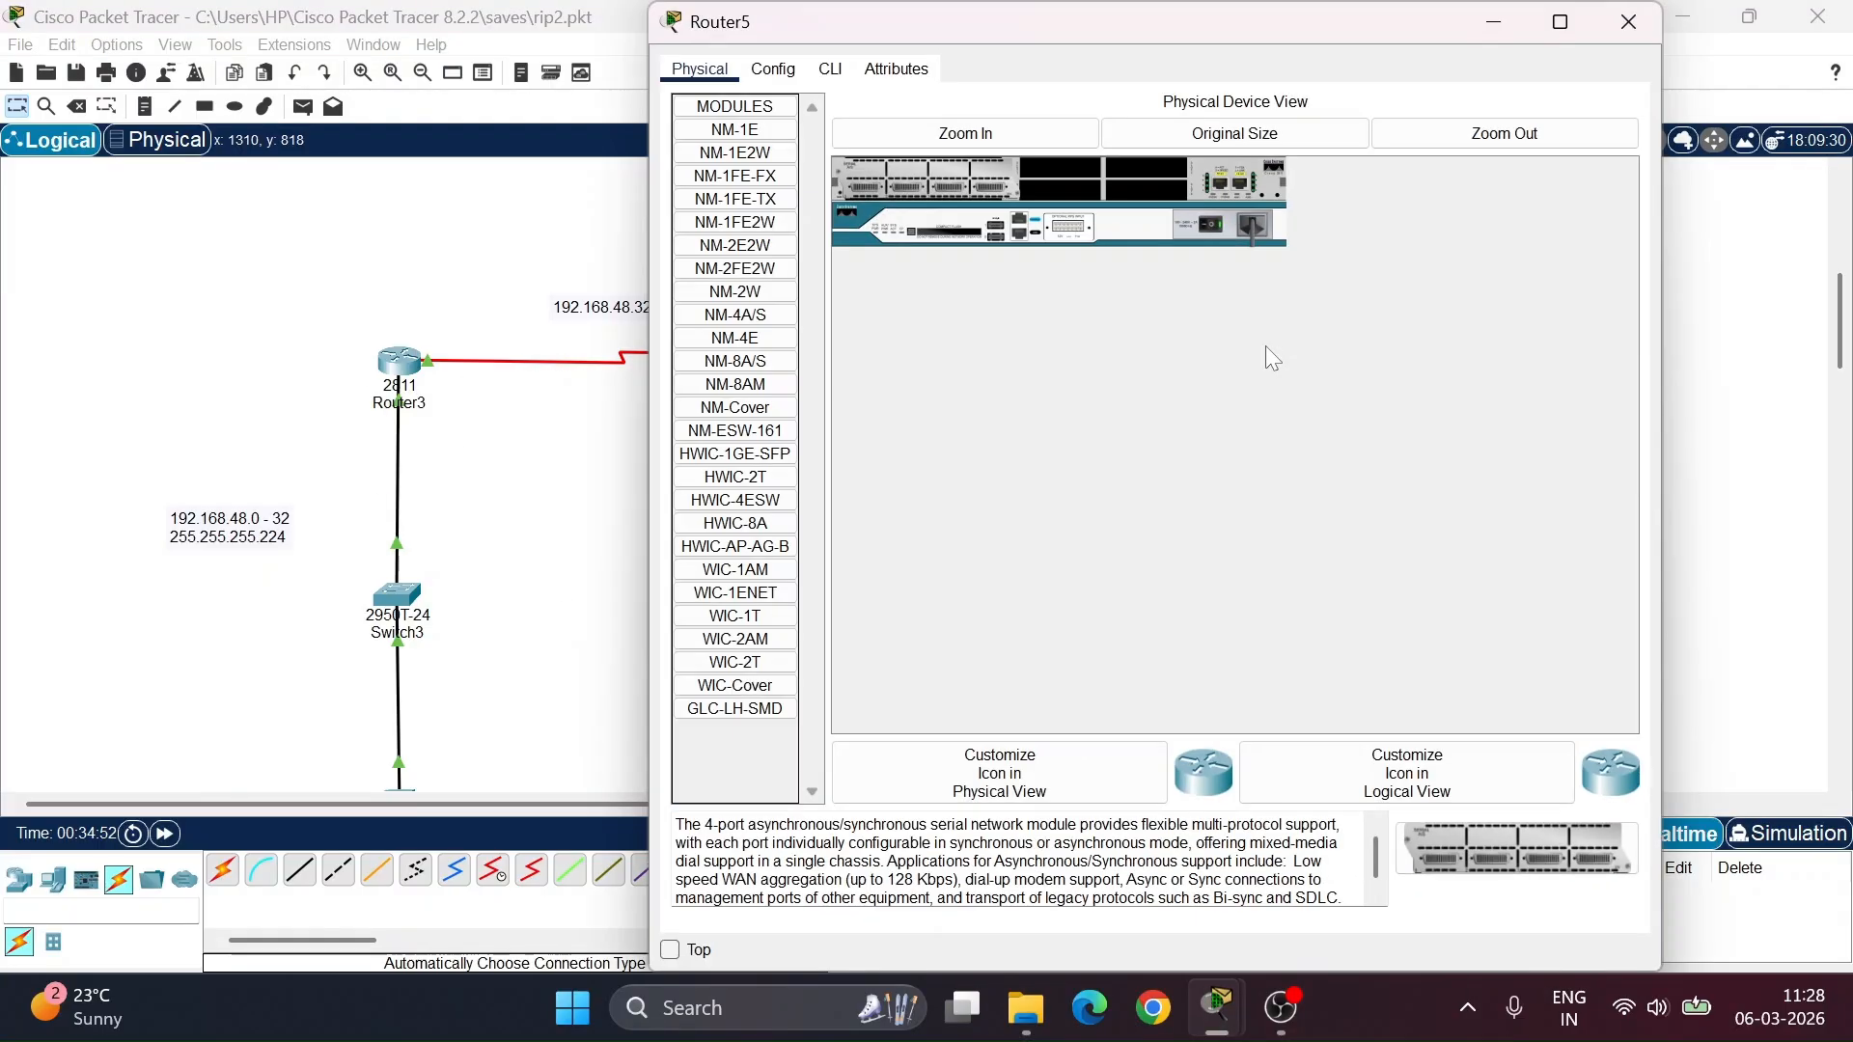
{"action": "left_click", "coordinate": [830, 70]}
{"action": "type", "text": "no"}
{"action": "key", "text": "Return"}
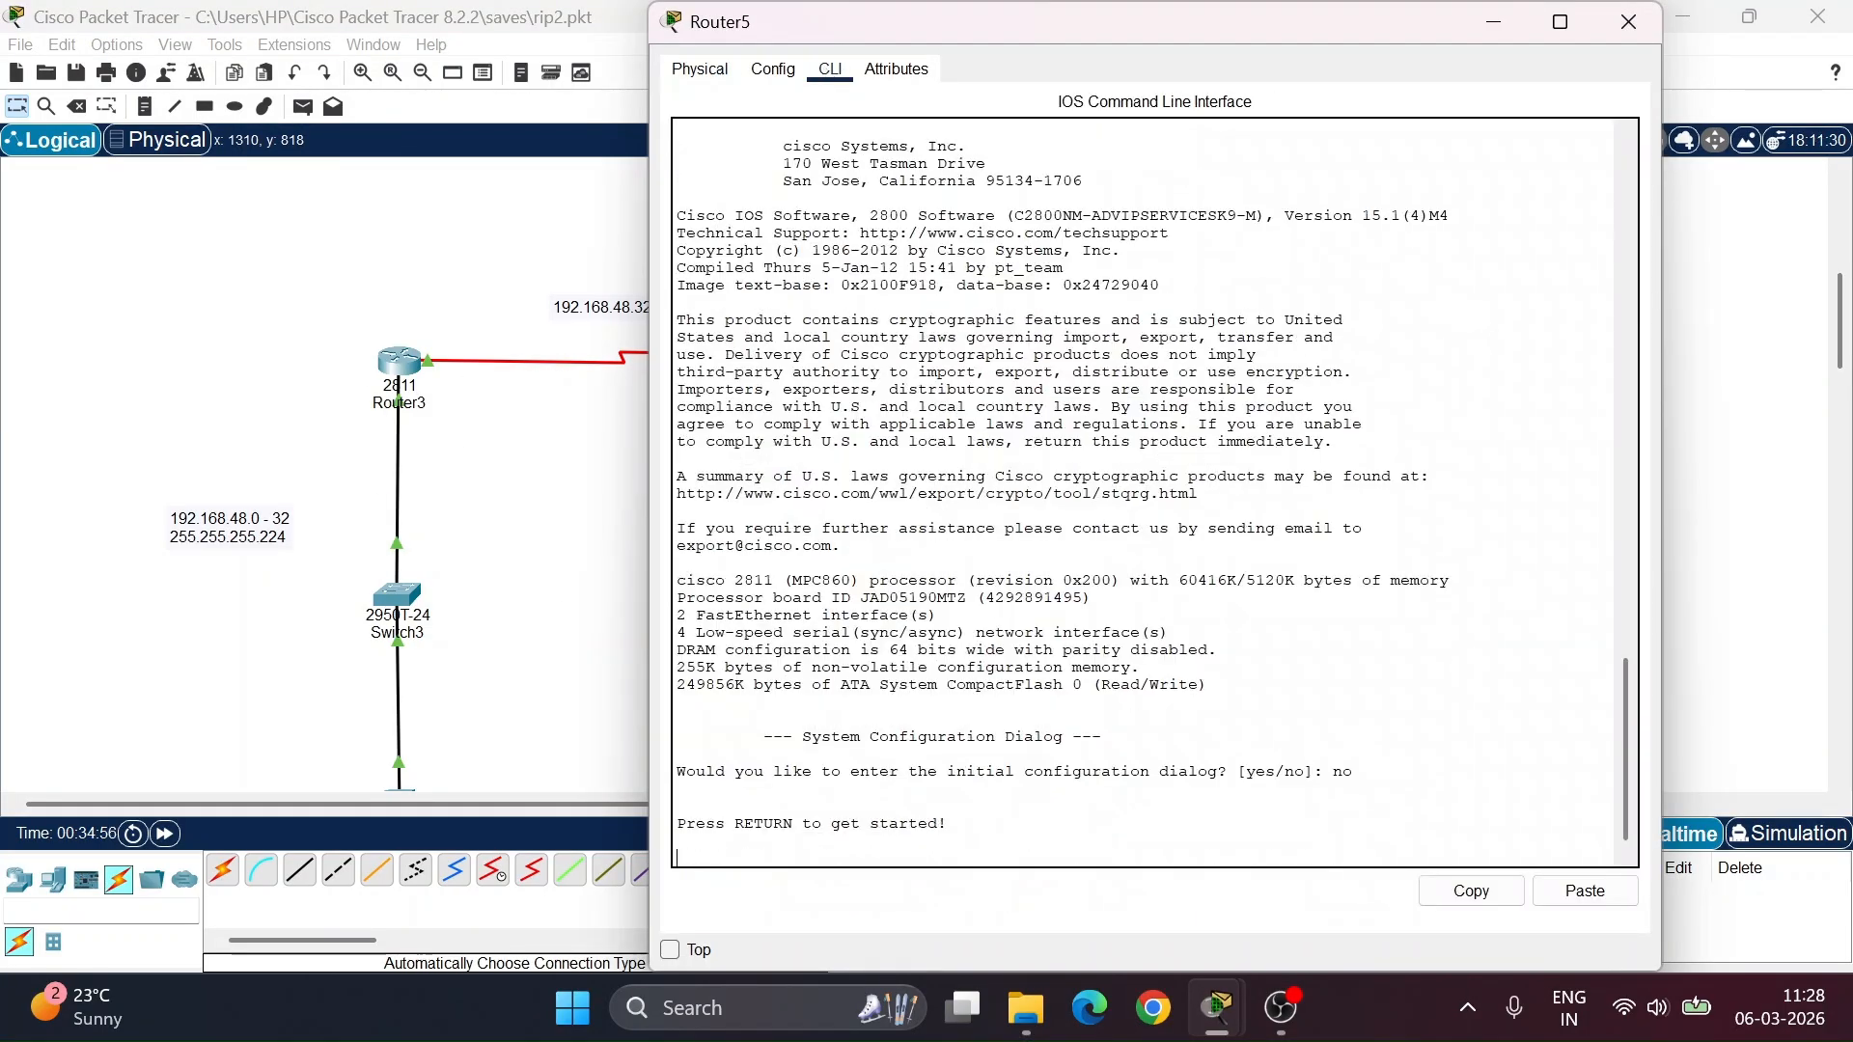
- Enter configuration mode for serial interface s1/0 on Router5, checking the port label on the topology
{"action": "left_click", "coordinate": [1493, 33]}
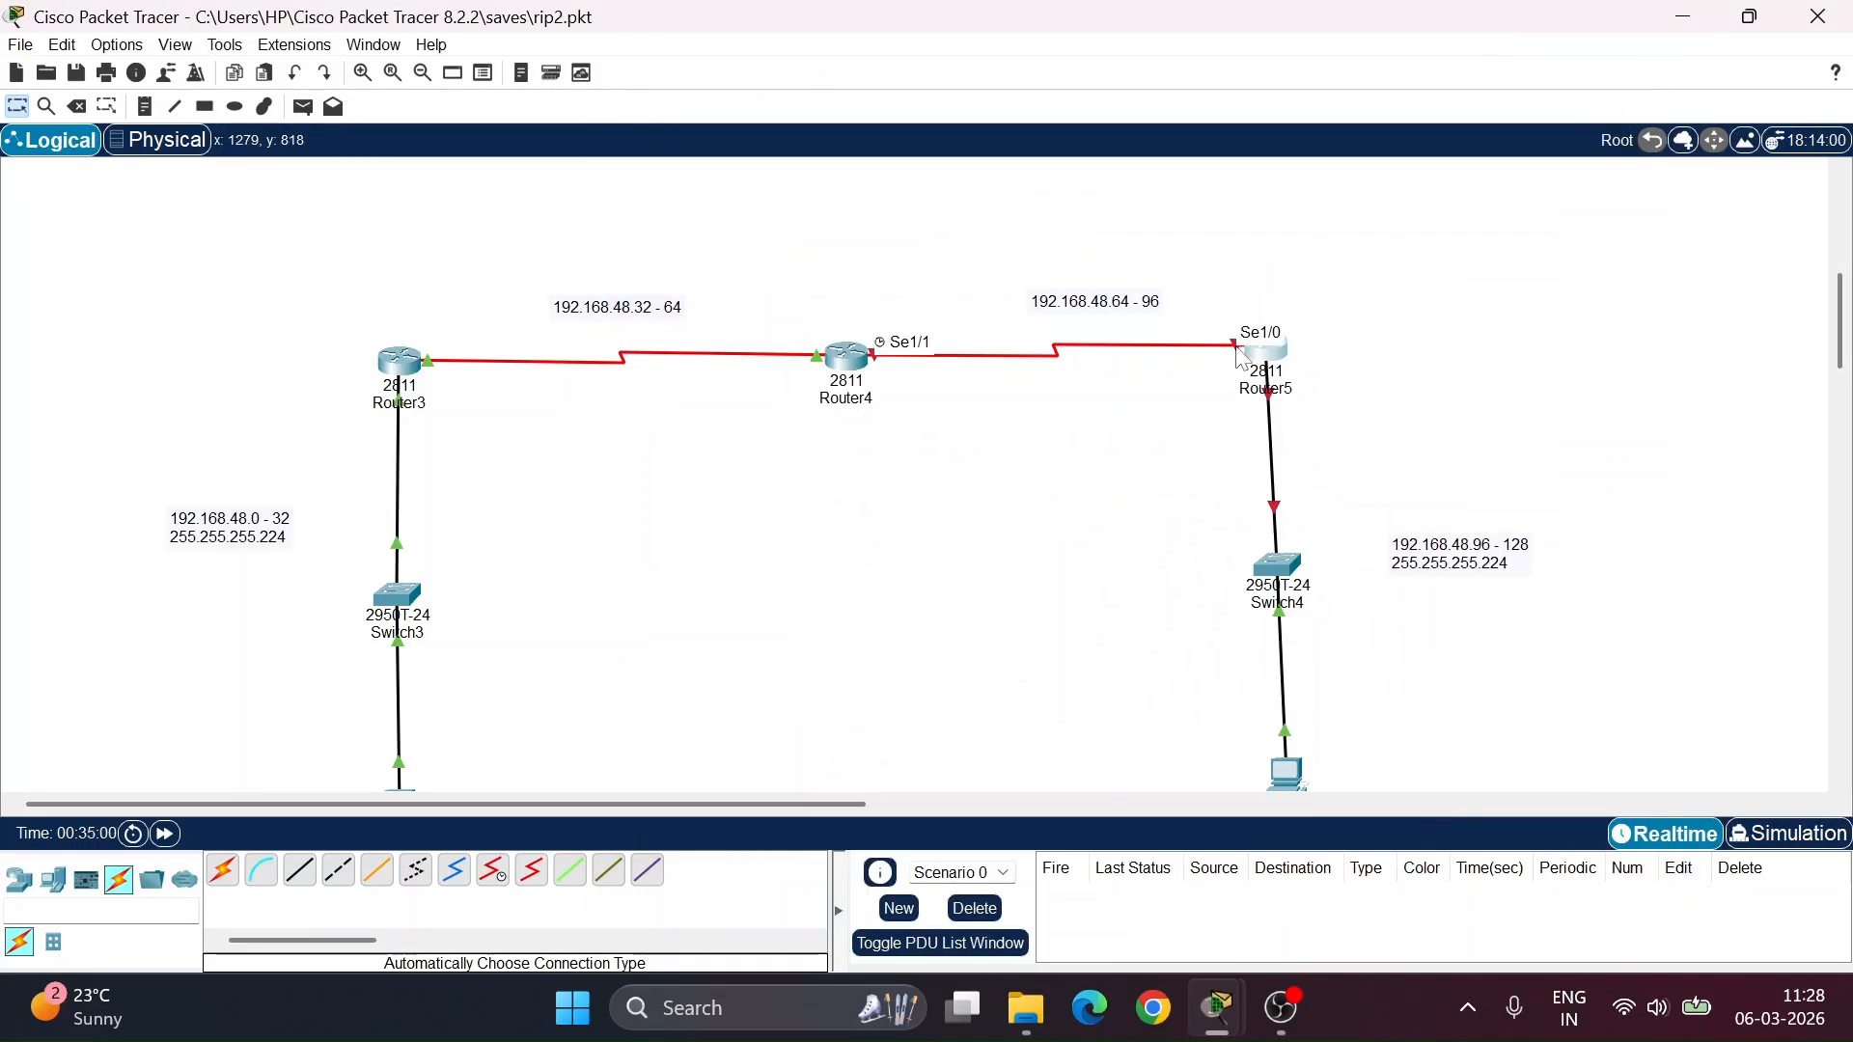
{"action": "left_click", "coordinate": [1268, 355]}
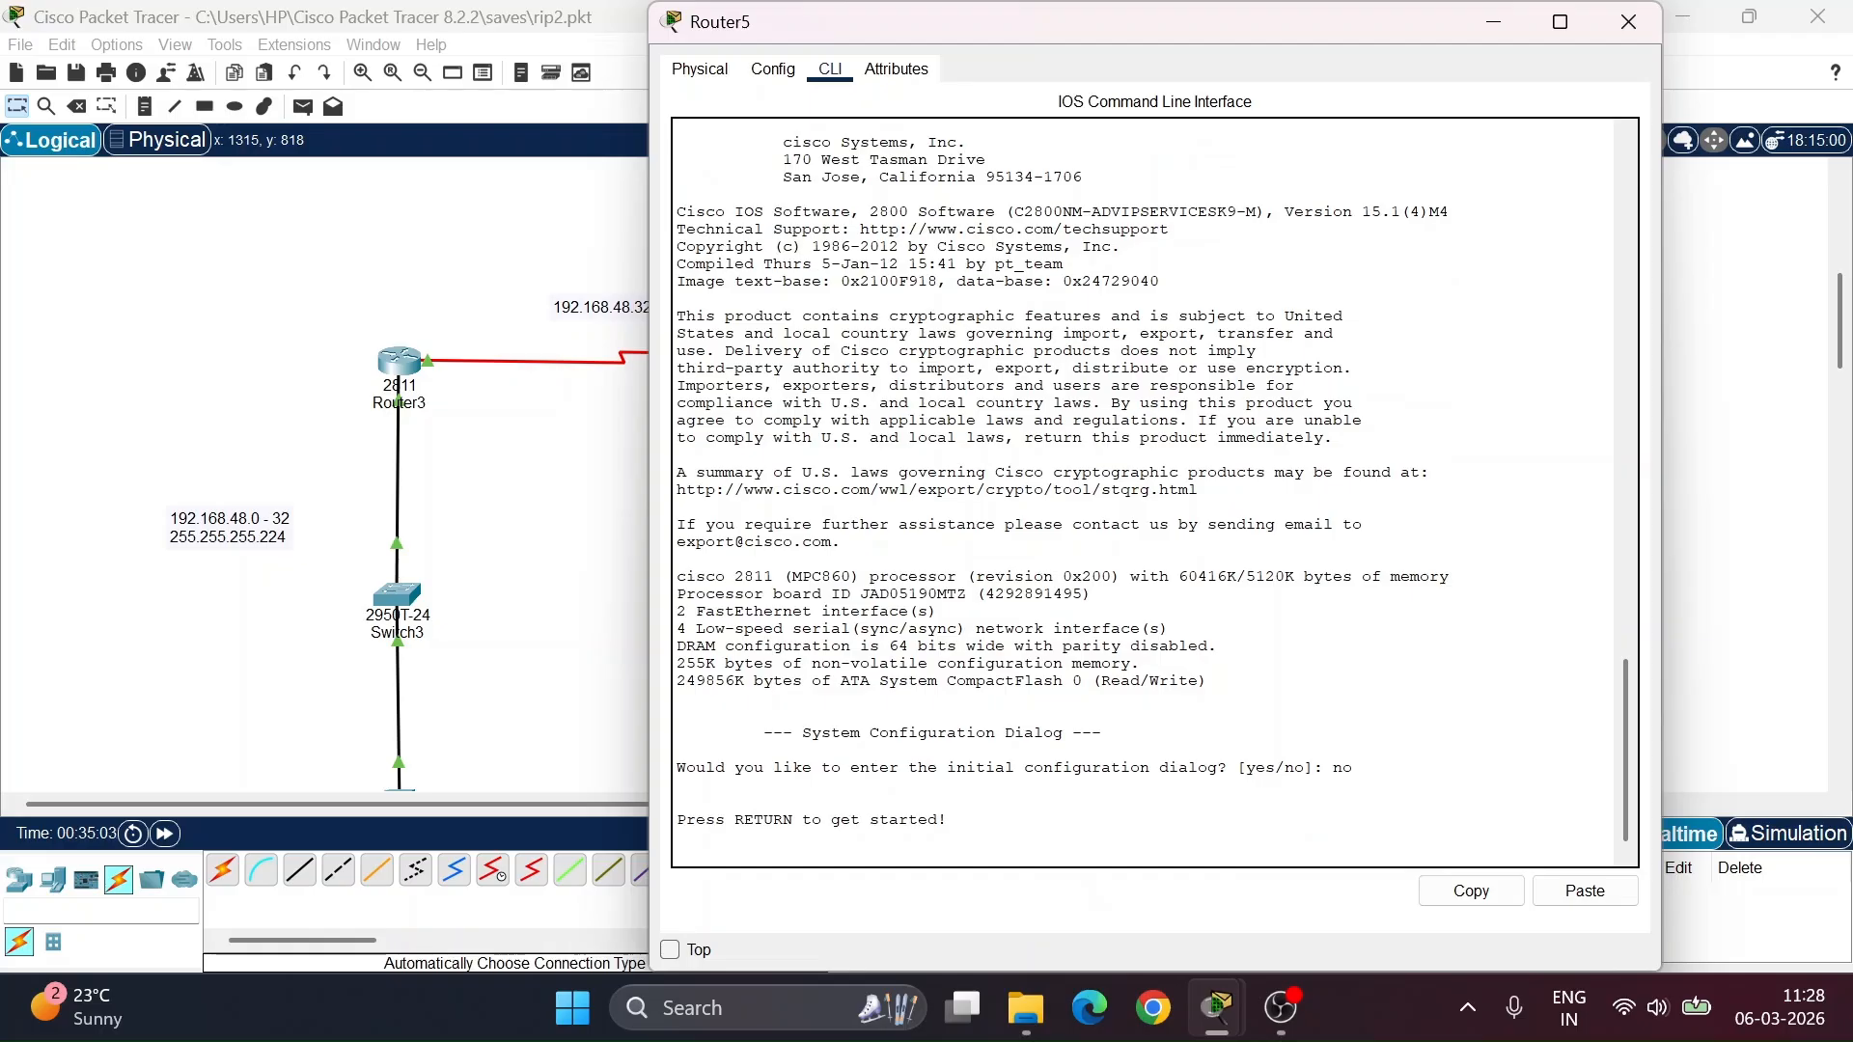
{"action": "key", "text": "Return"}
{"action": "key", "text": "Return"}
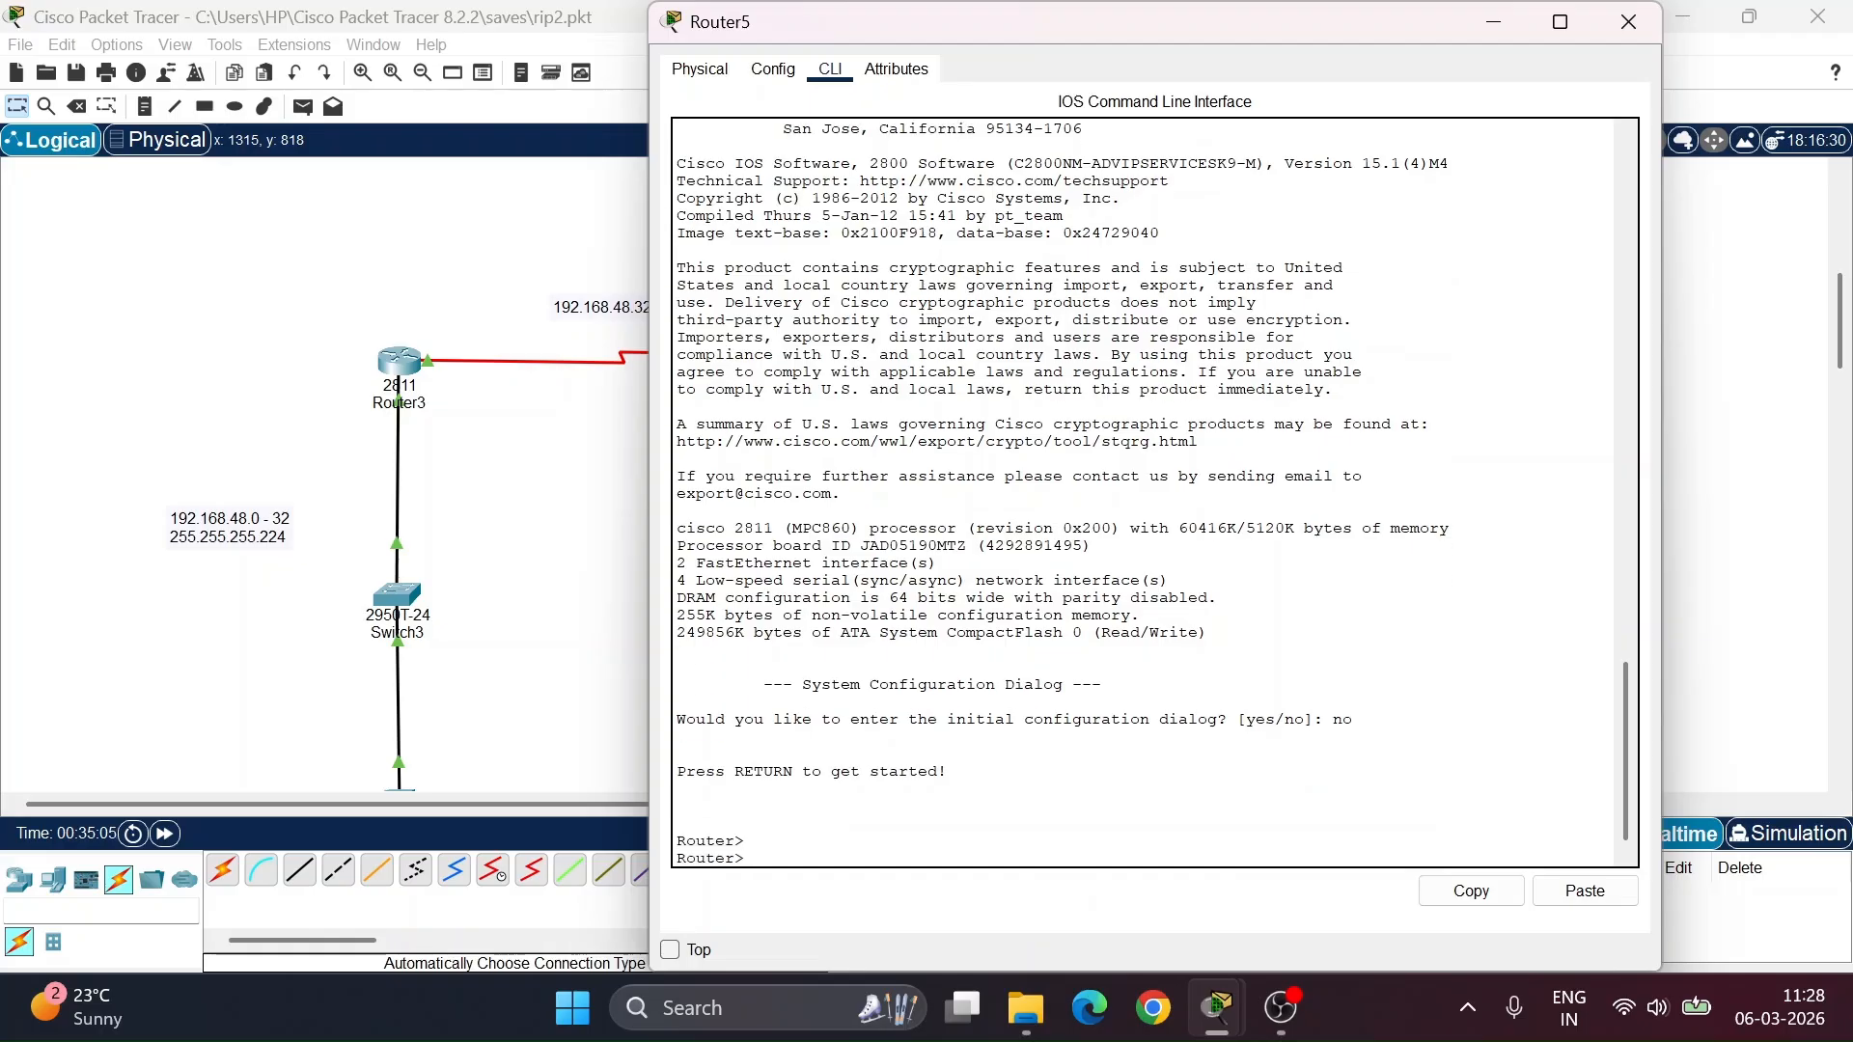
{"action": "type", "text": "en"}
{"action": "key", "text": "Return"}
{"action": "type", "text": "config t"}
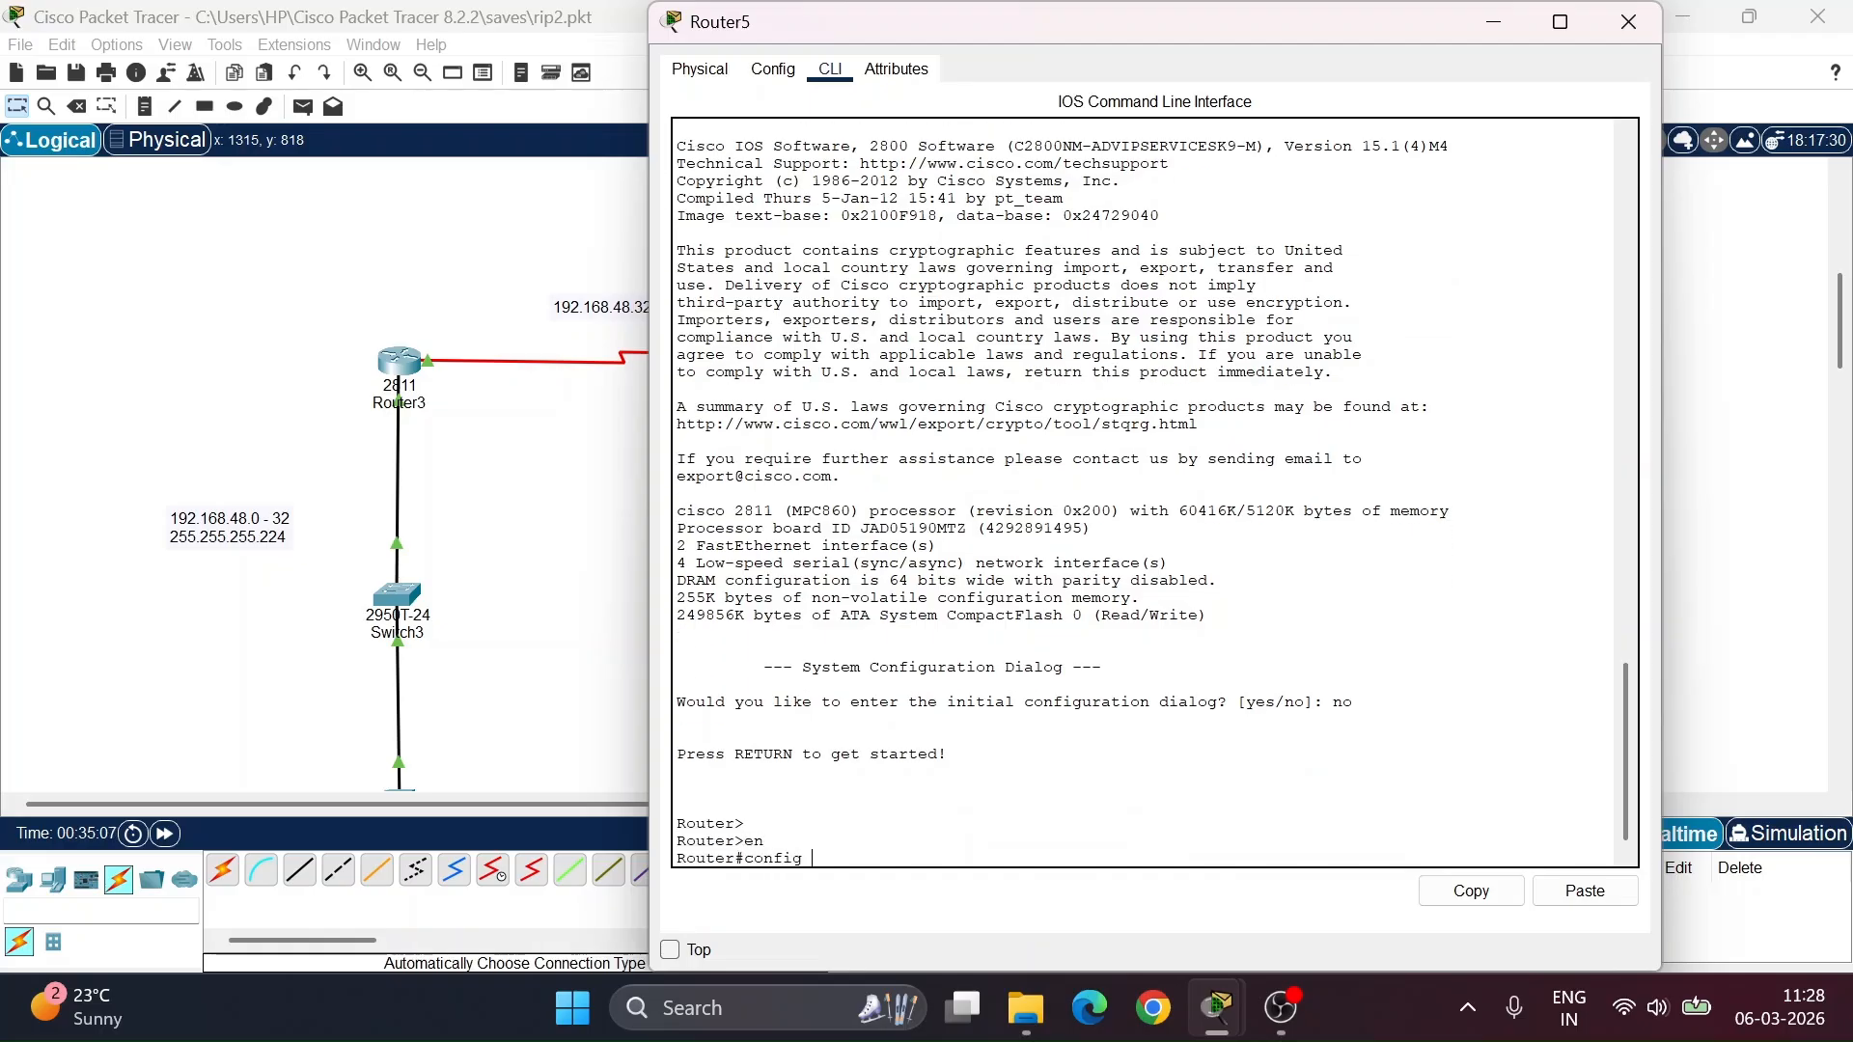
{"action": "key", "text": "Return"}
{"action": "type", "text": "int "}
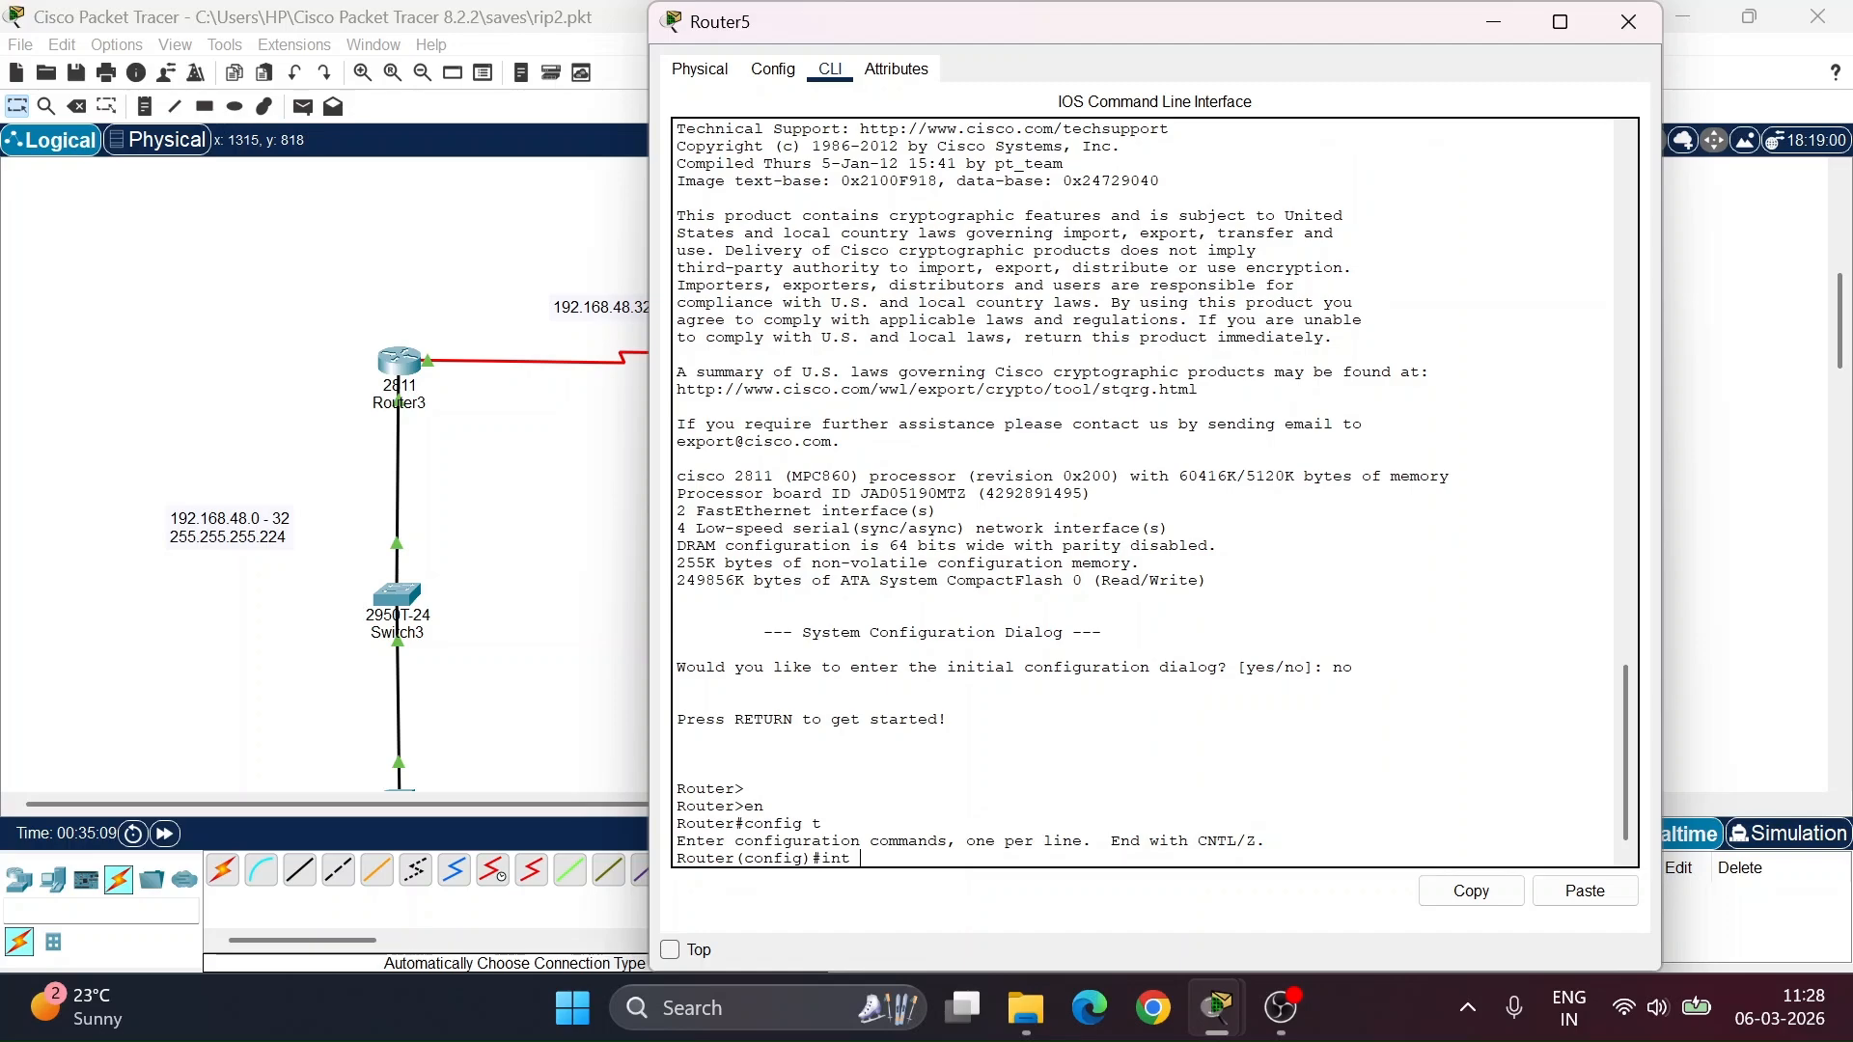
{"action": "type", "text": "s1/0"}
{"action": "key", "text": "Return"}
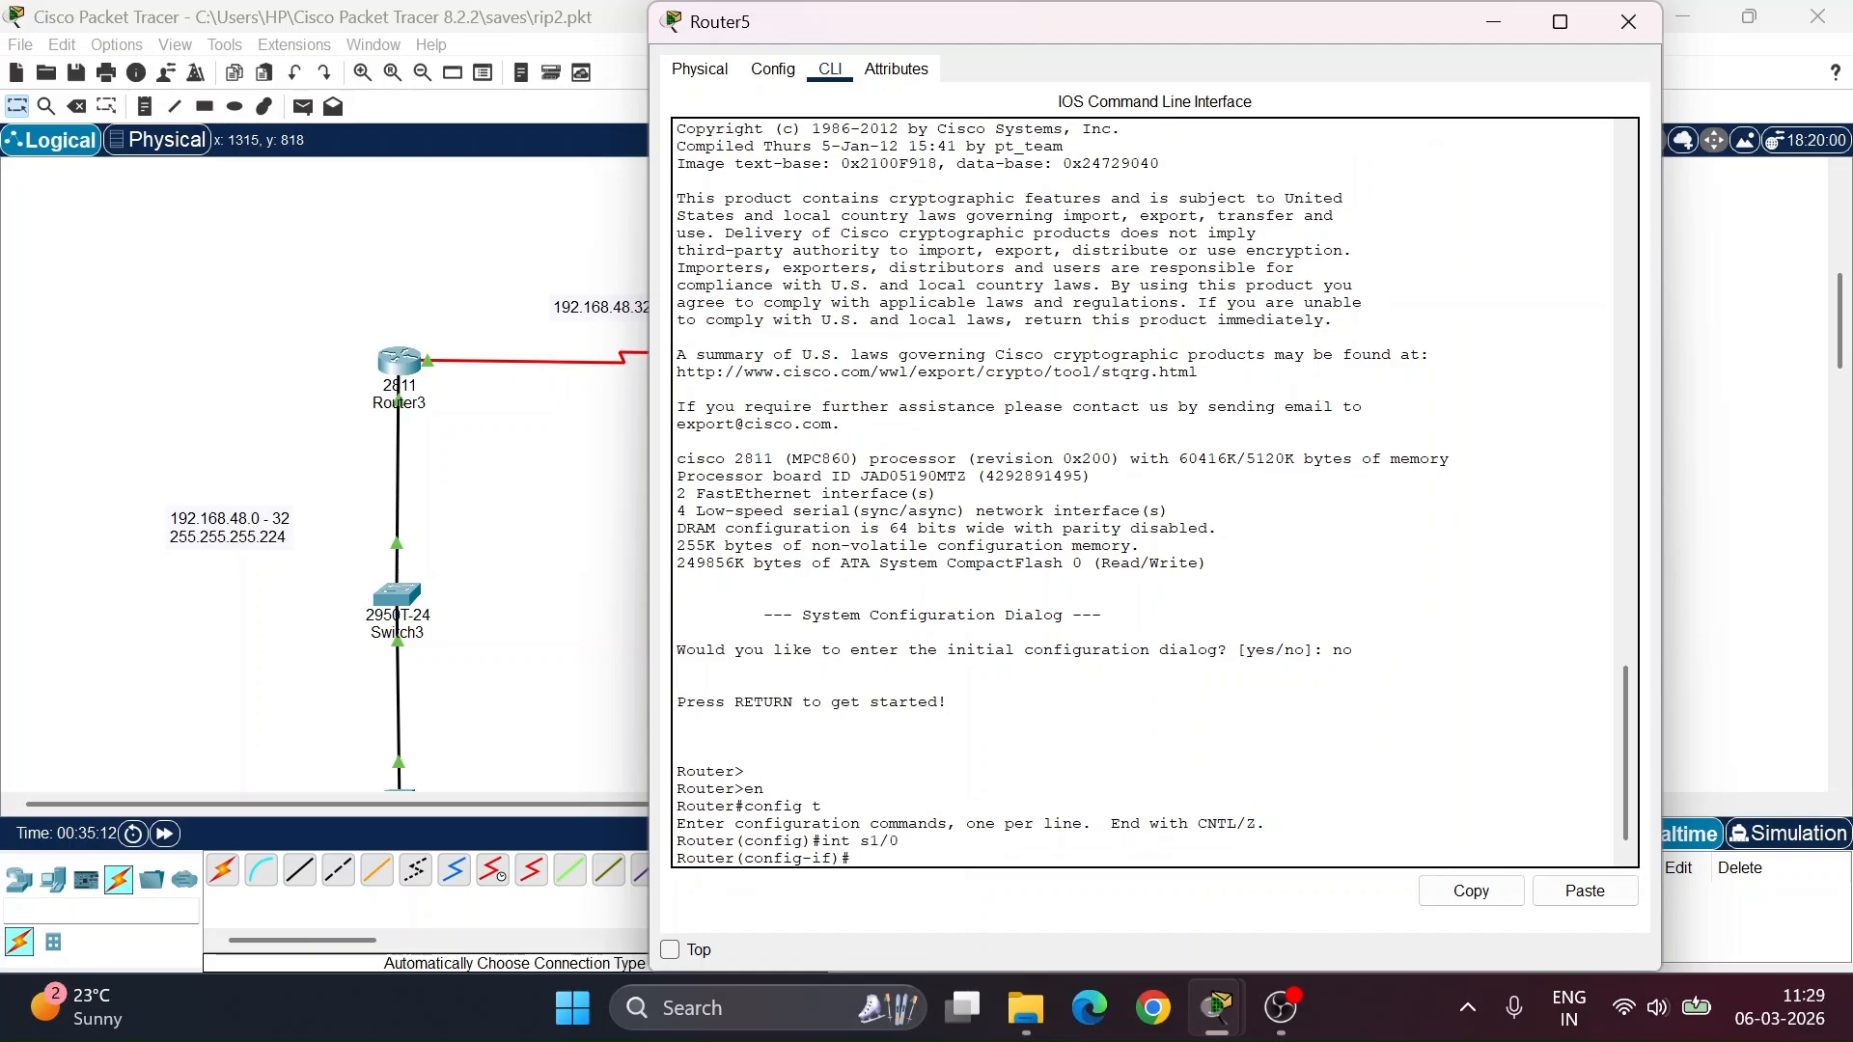
- Assign Router5's s1/0 the address 192.168.48.90 with mask 255.255.255.224, completing the address command with the mask
{"action": "type", "text": "config-if)#ip address 192.1"}
{"action": "type", "text": "68.48."}
{"action": "type", "text": "90"}
{"action": "key", "text": "Return"}
{"action": "key", "text": "Up"}
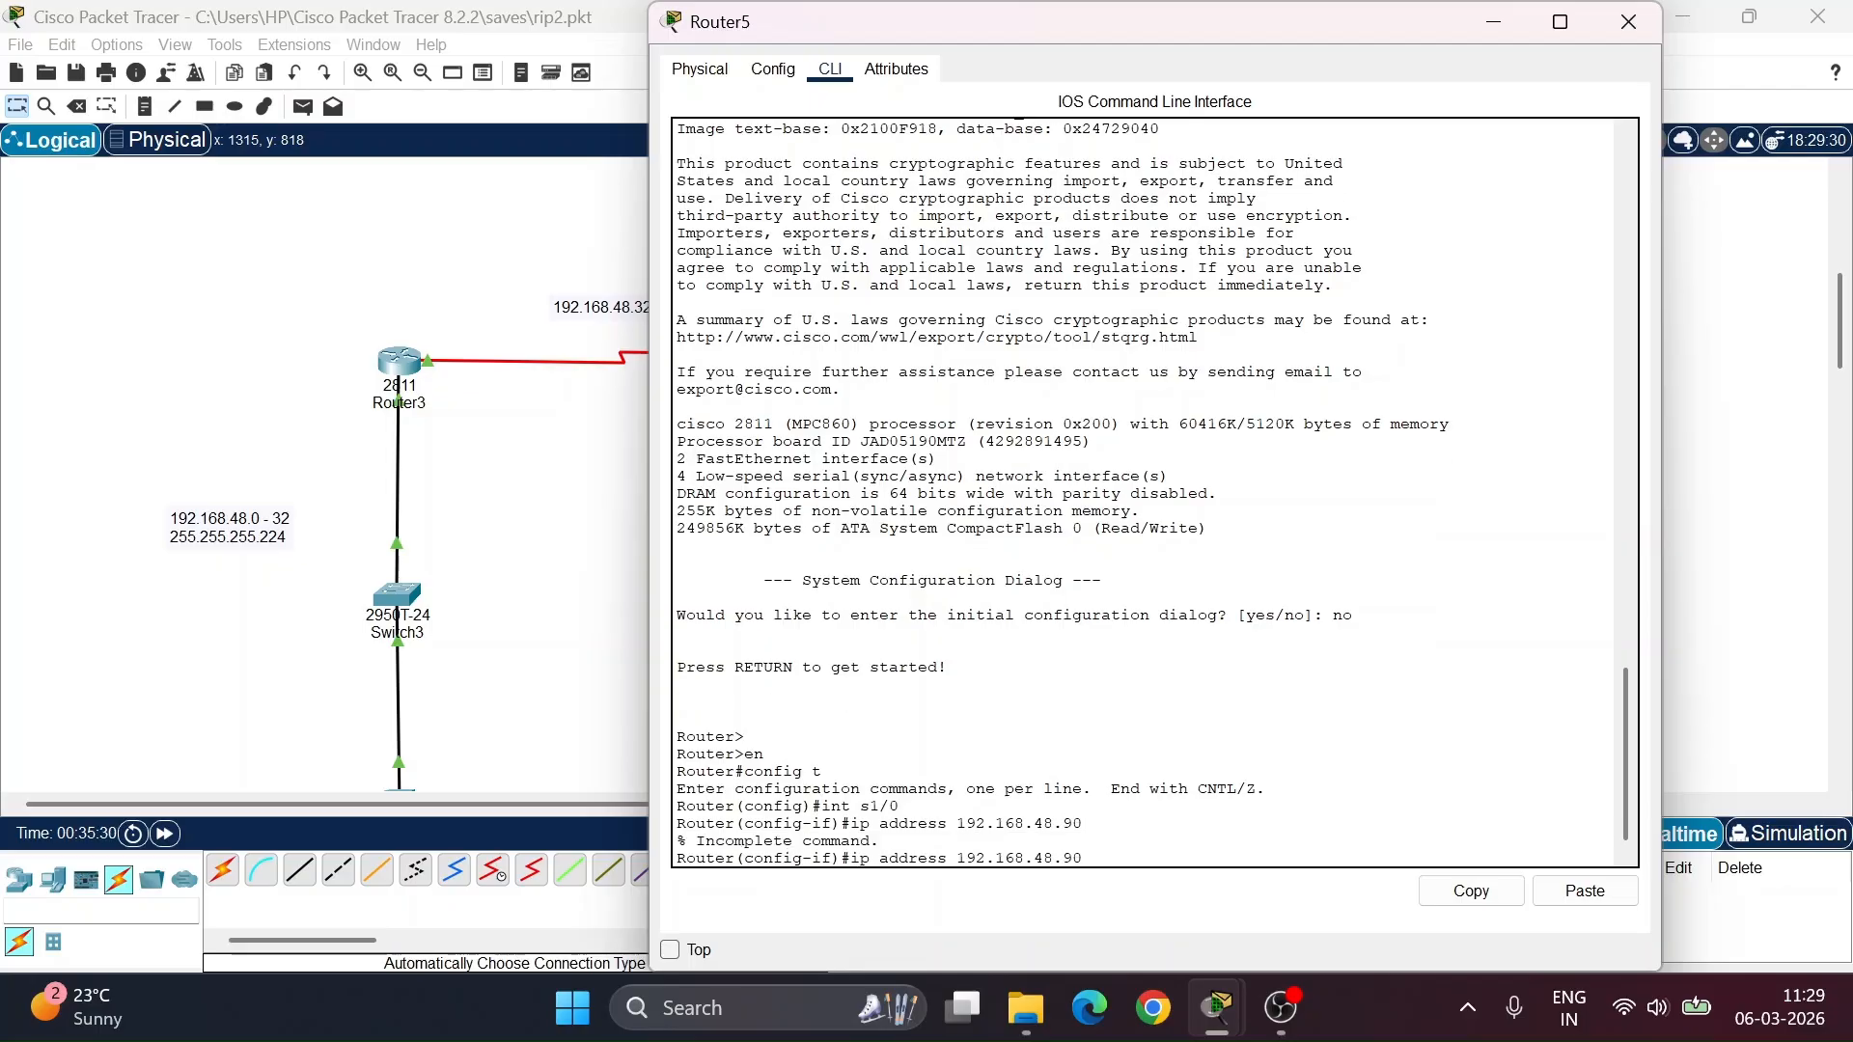
{"action": "type", "text": "255.255.255.224"}
{"action": "key", "text": "Return"}
- Enable Router5's s1/0 interface with no shut and check the router's port summary on the topology
{"action": "type", "text": "no"}
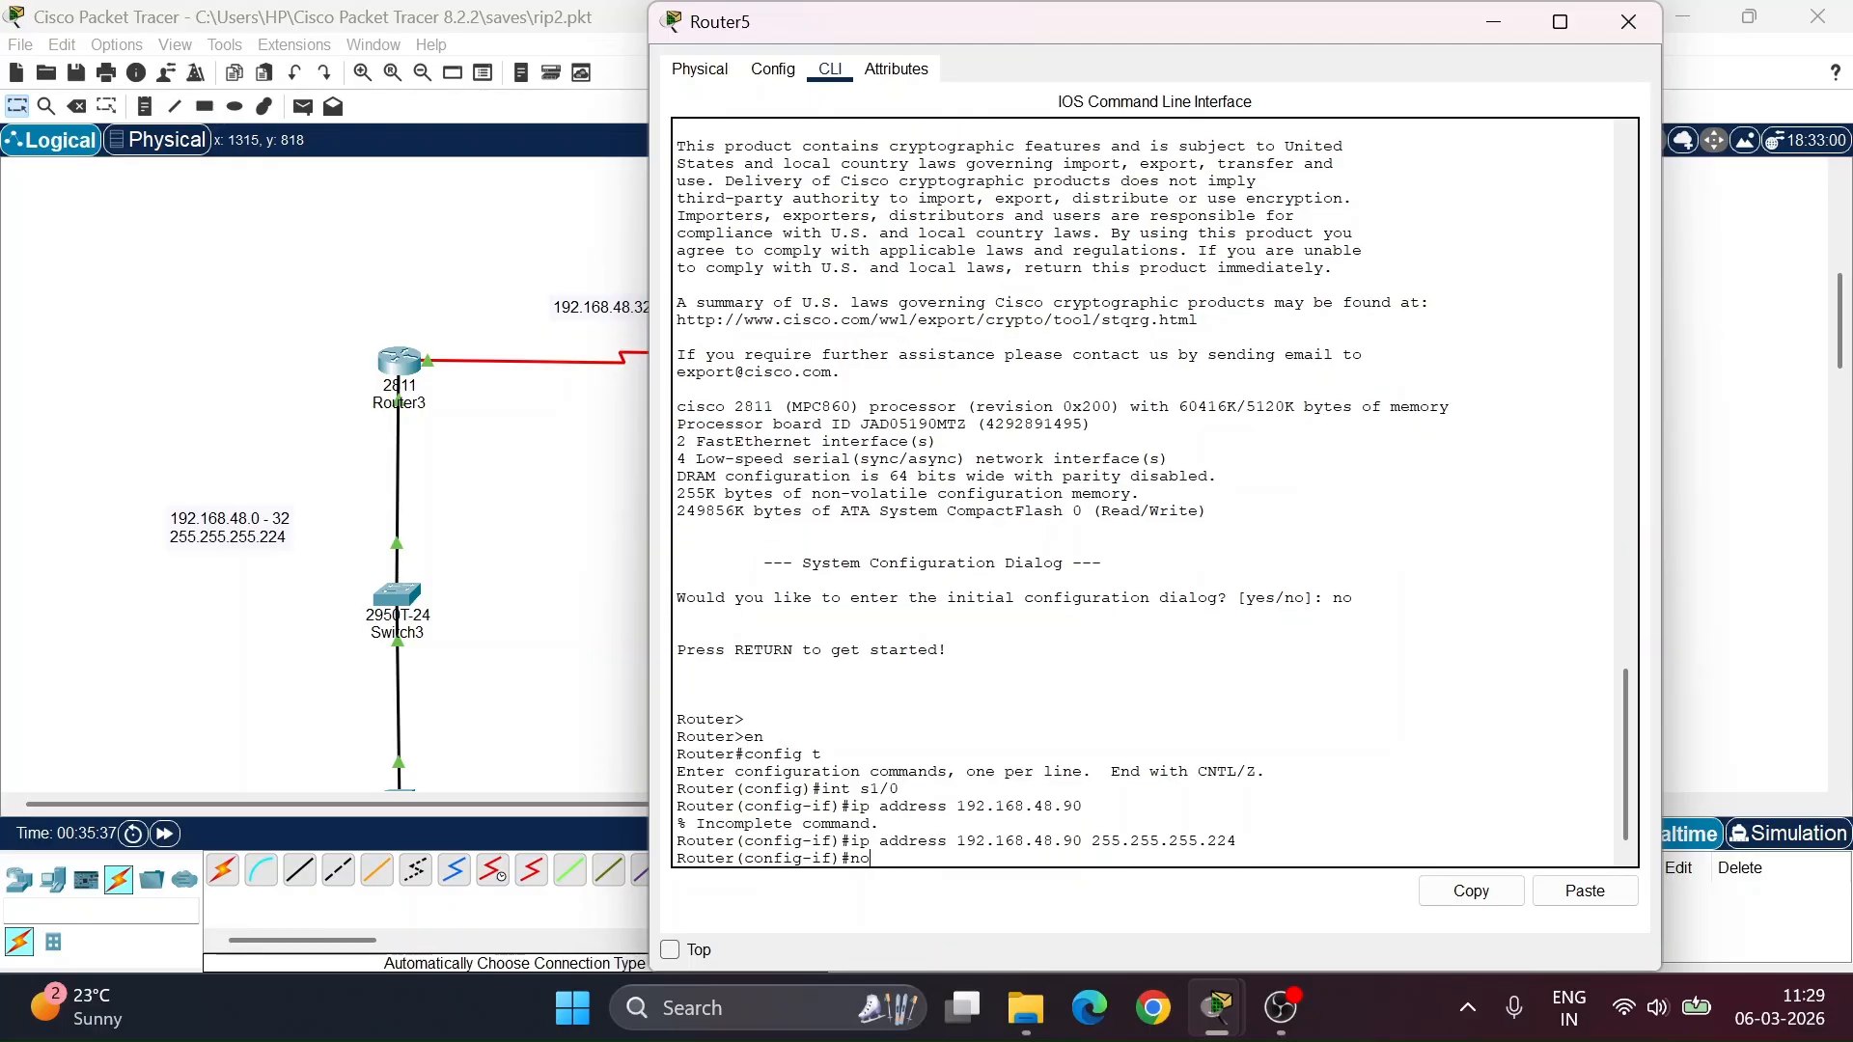
{"action": "type", "text": " shut"}
{"action": "key", "text": "Return"}
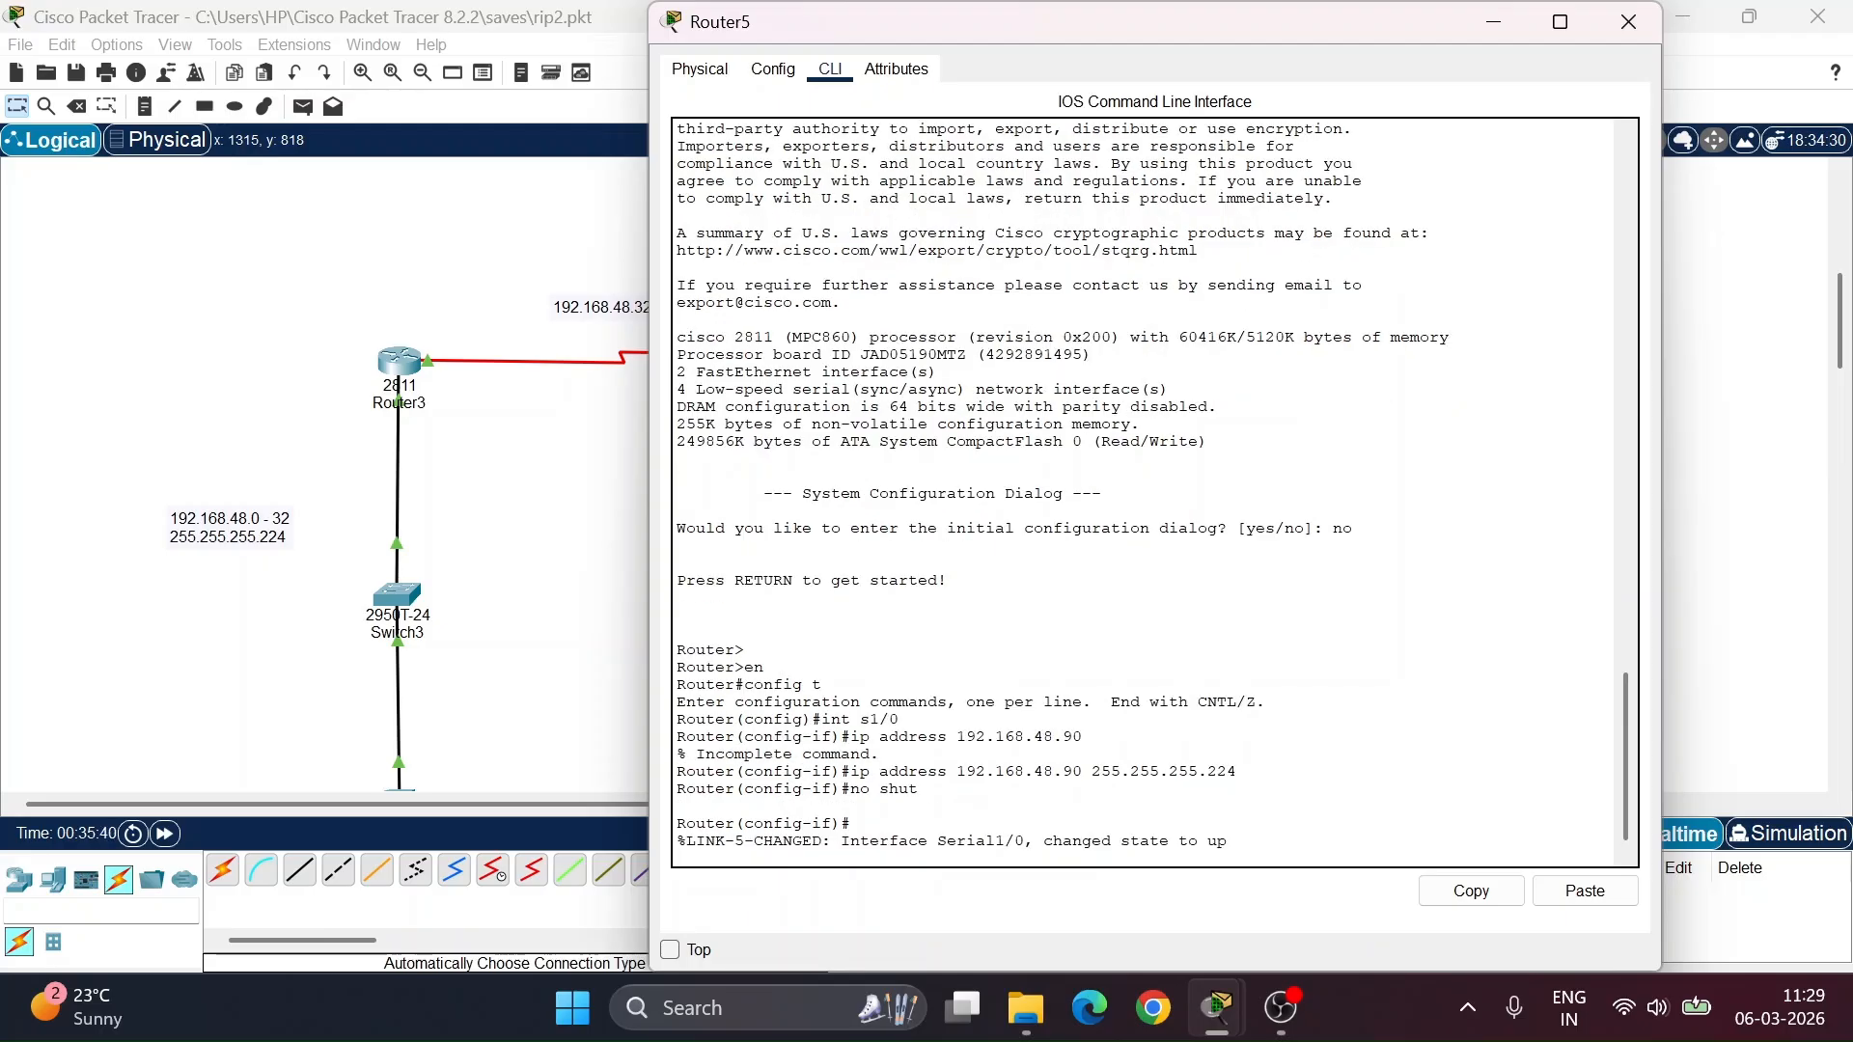
{"action": "left_click", "coordinate": [1494, 21]}
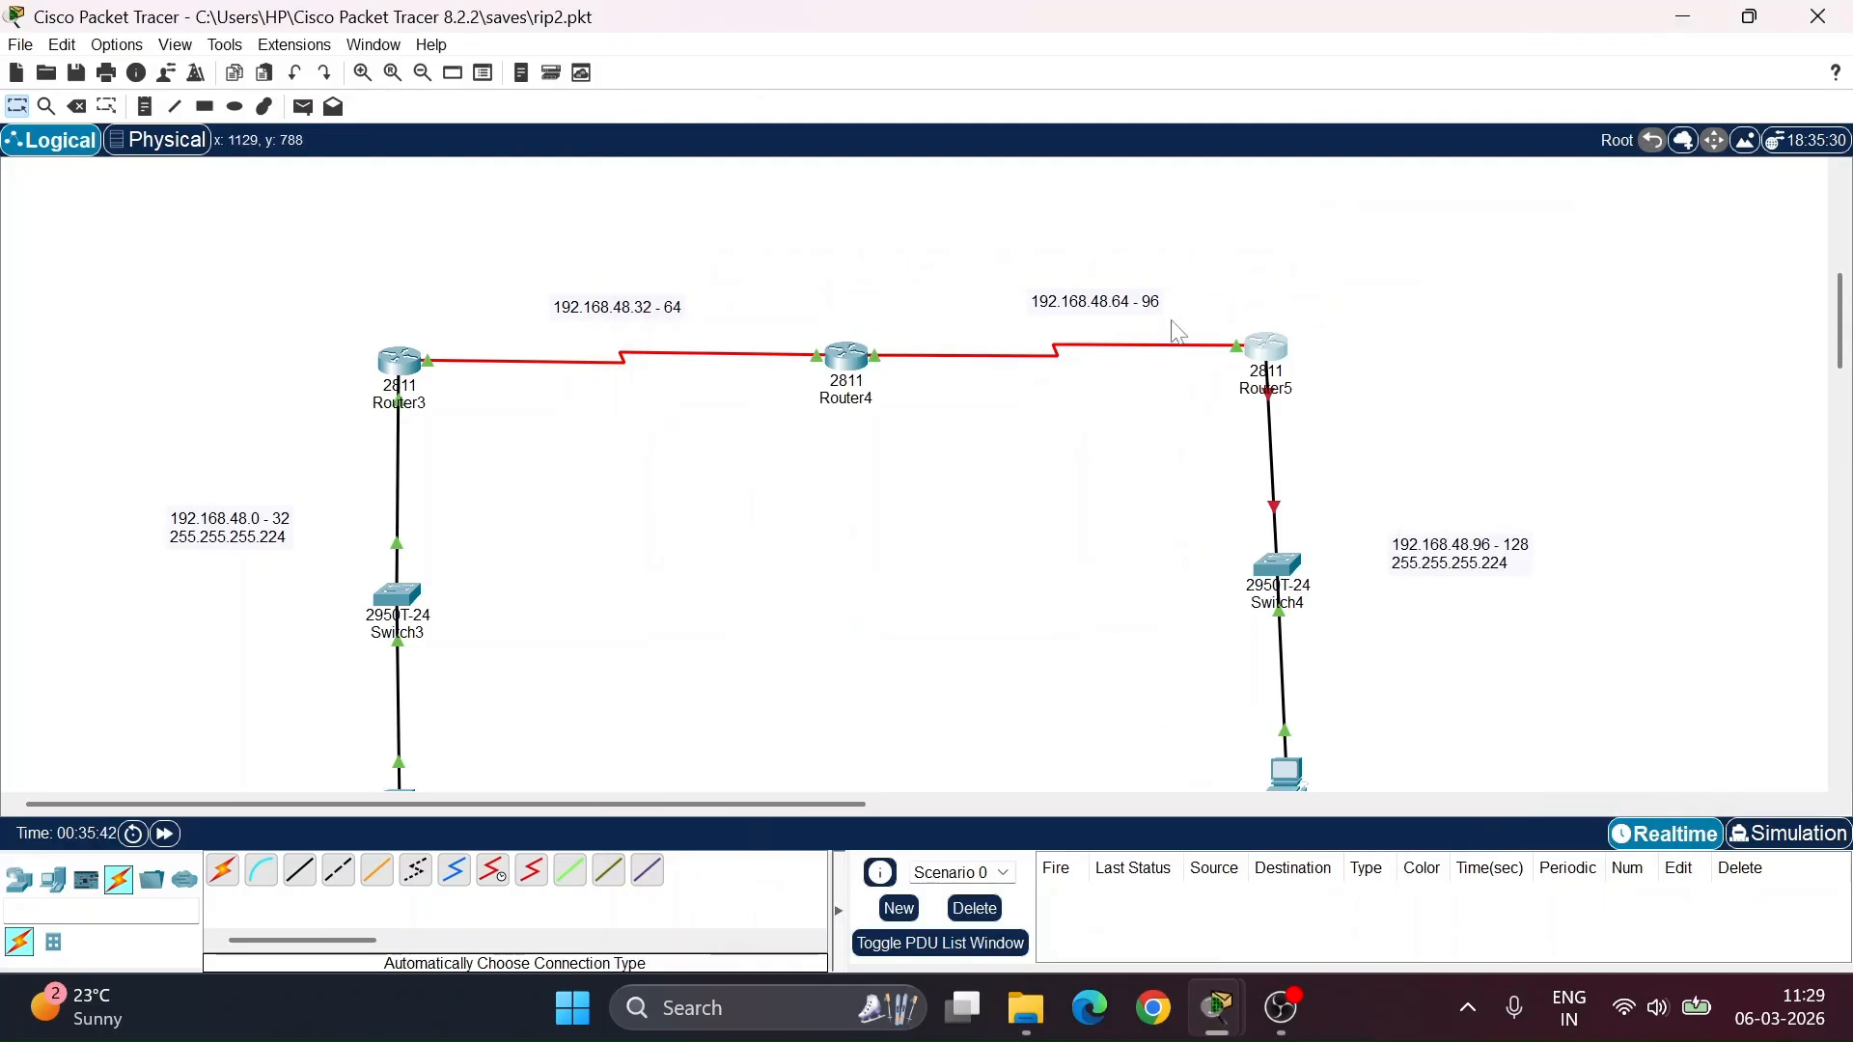
{"action": "mouse_move", "coordinate": [1283, 359]}
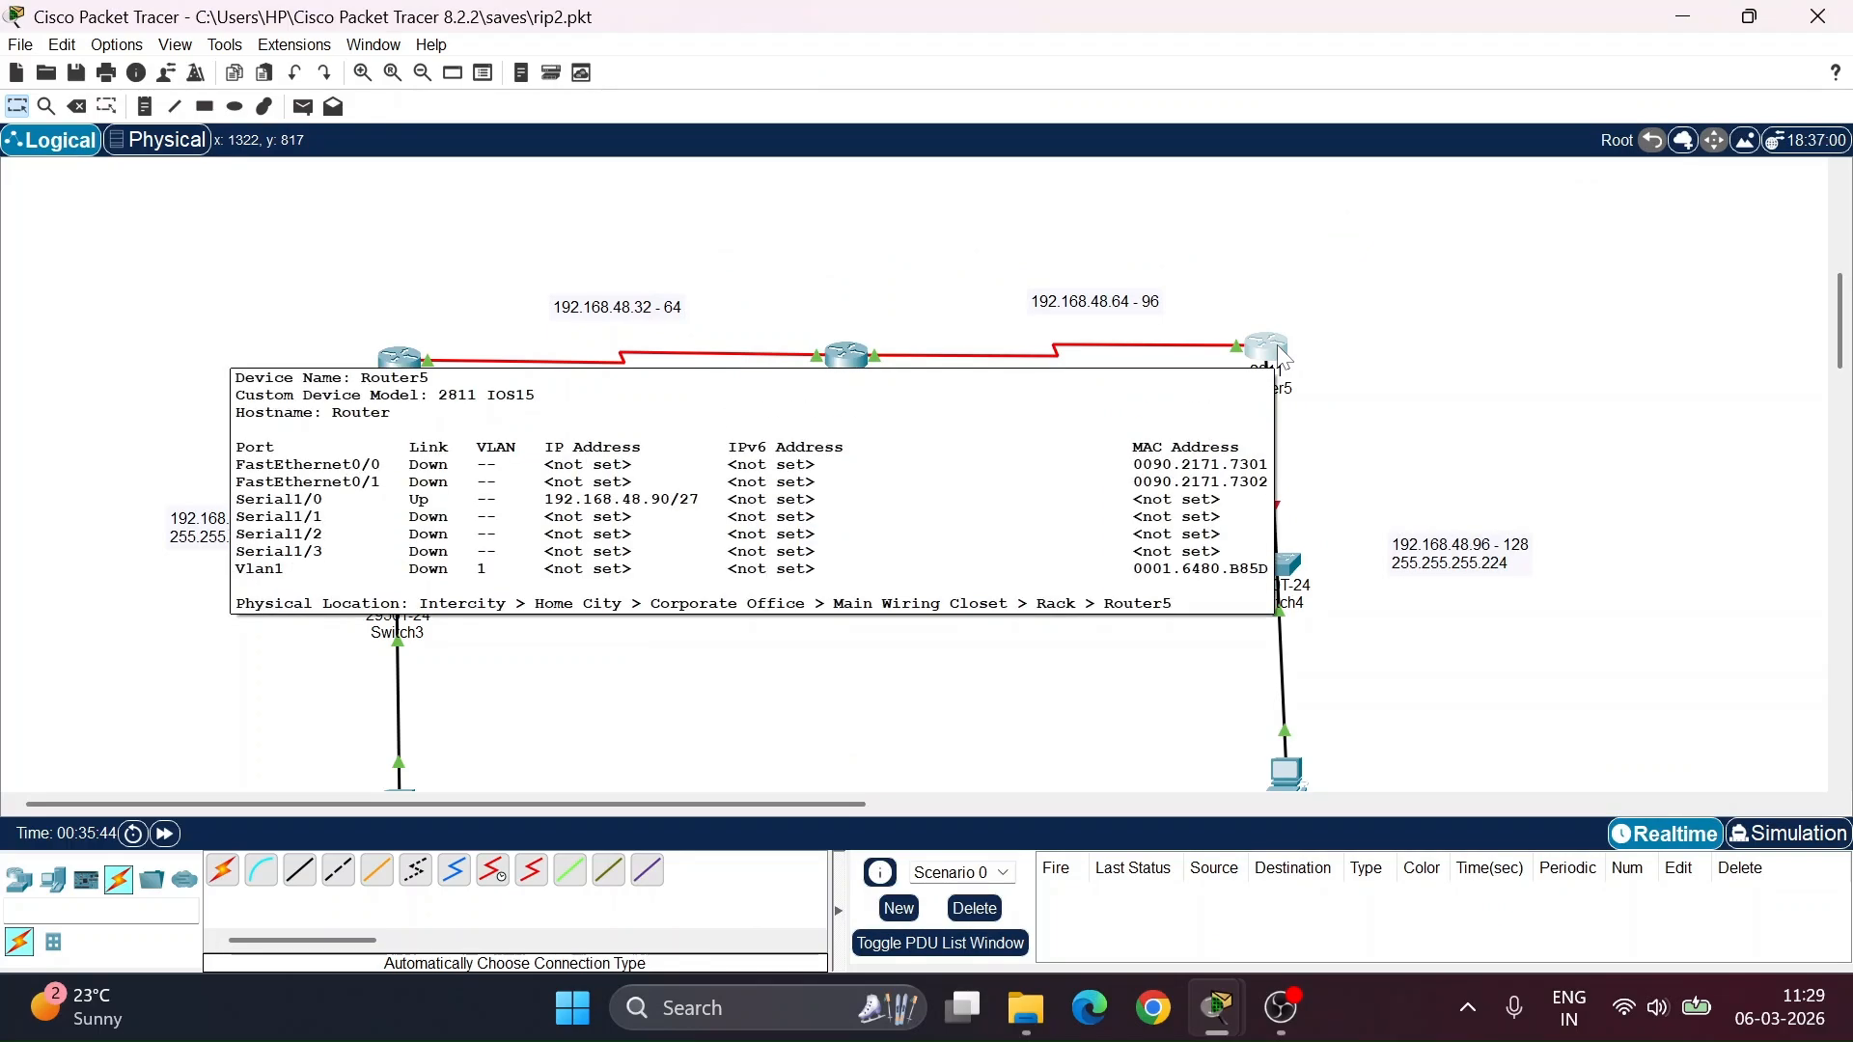
{"action": "left_click", "coordinate": [847, 355]}
{"action": "left_click", "coordinate": [1628, 21]}
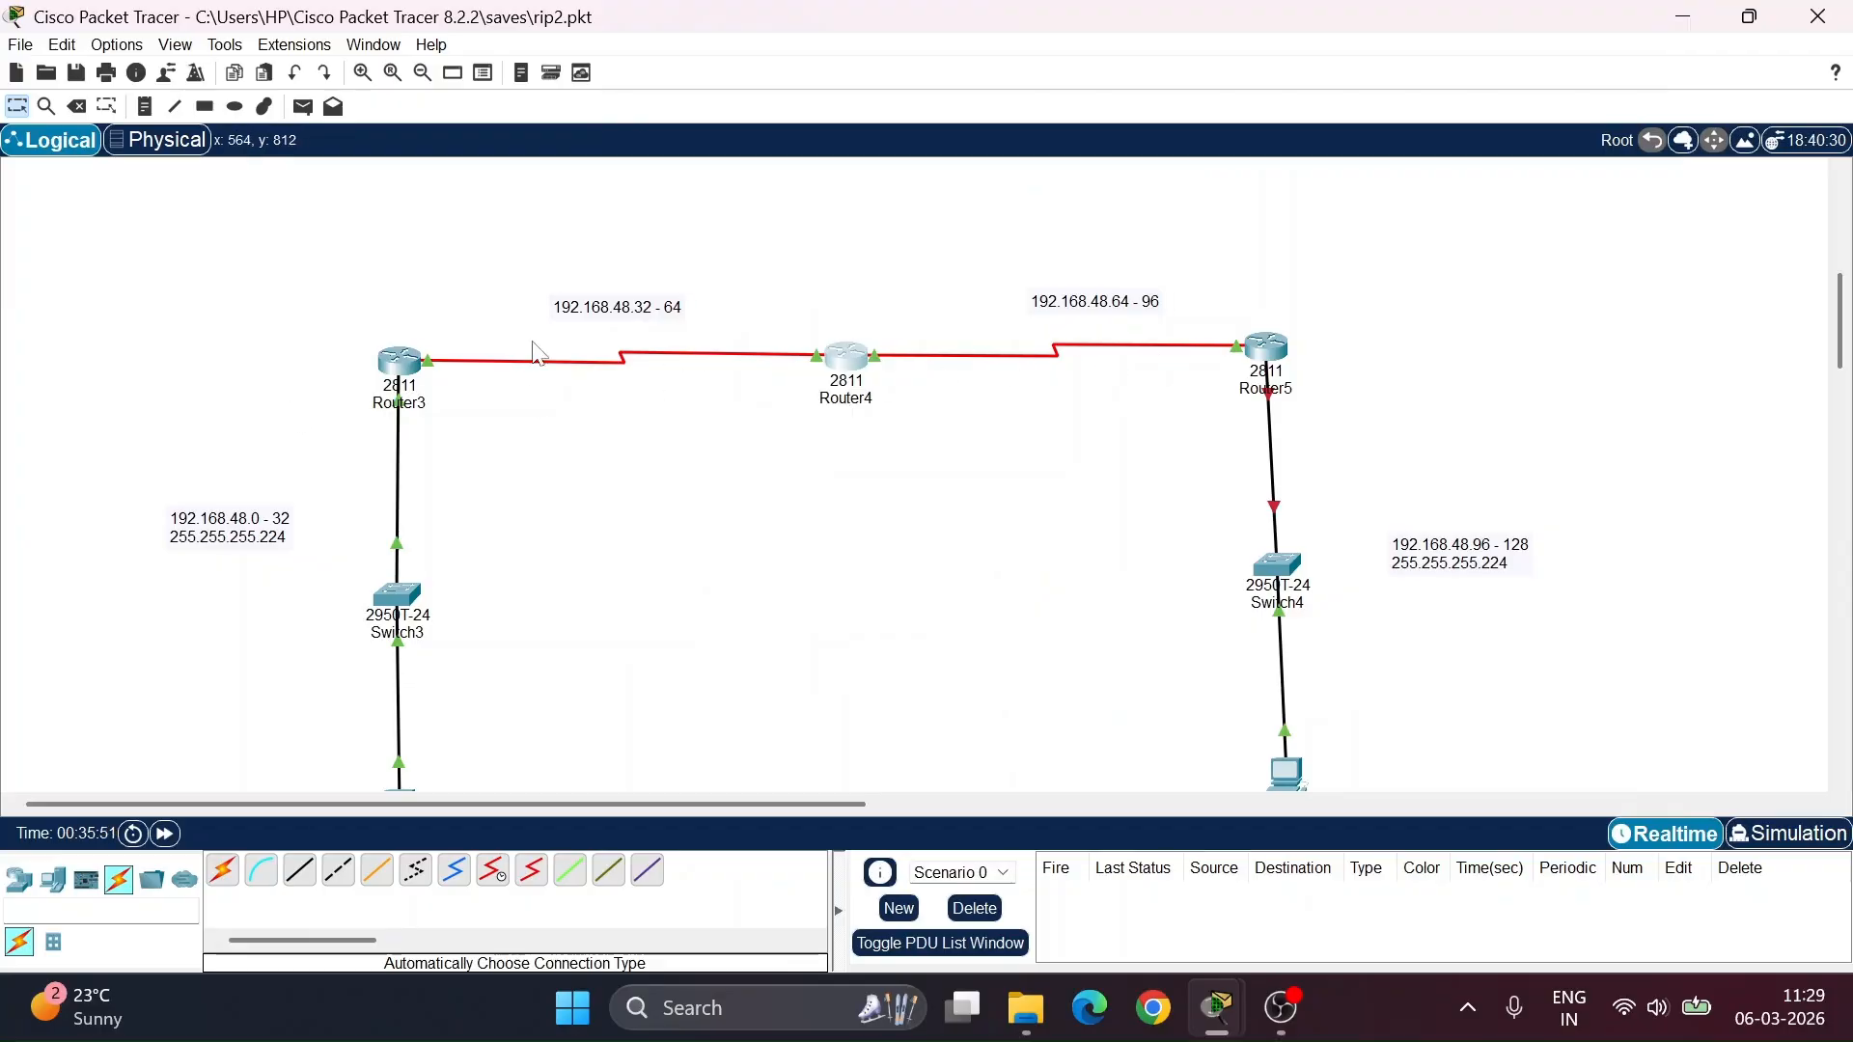
{"action": "scroll", "coordinate": [385, 347], "scroll_direction": "down", "scroll_amount": 3}
{"action": "scroll", "coordinate": [445, 446], "scroll_direction": "up", "scroll_amount": 4}
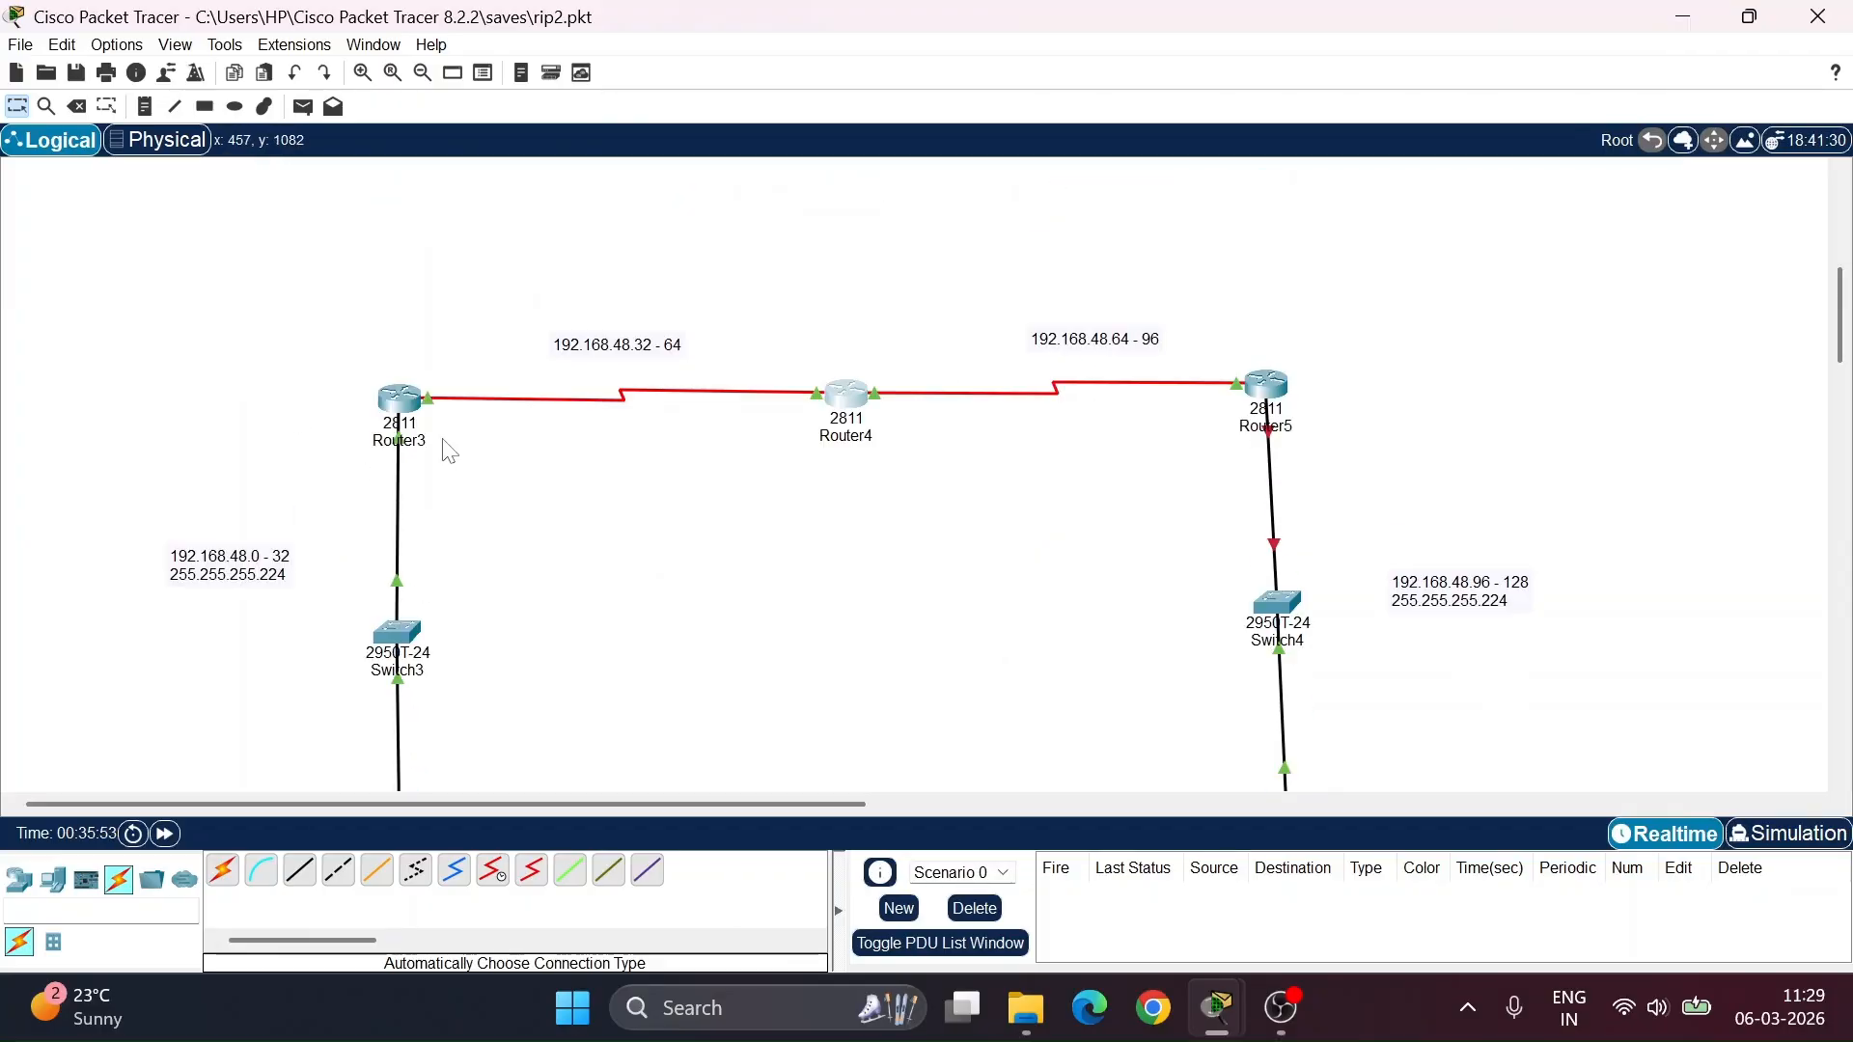
- Switch Router5's command line to configuring interface f0/0, checking the port label of the Switch4 link
{"action": "mouse_move", "coordinate": [1272, 442]}
{"action": "left_click", "coordinate": [1267, 386]}
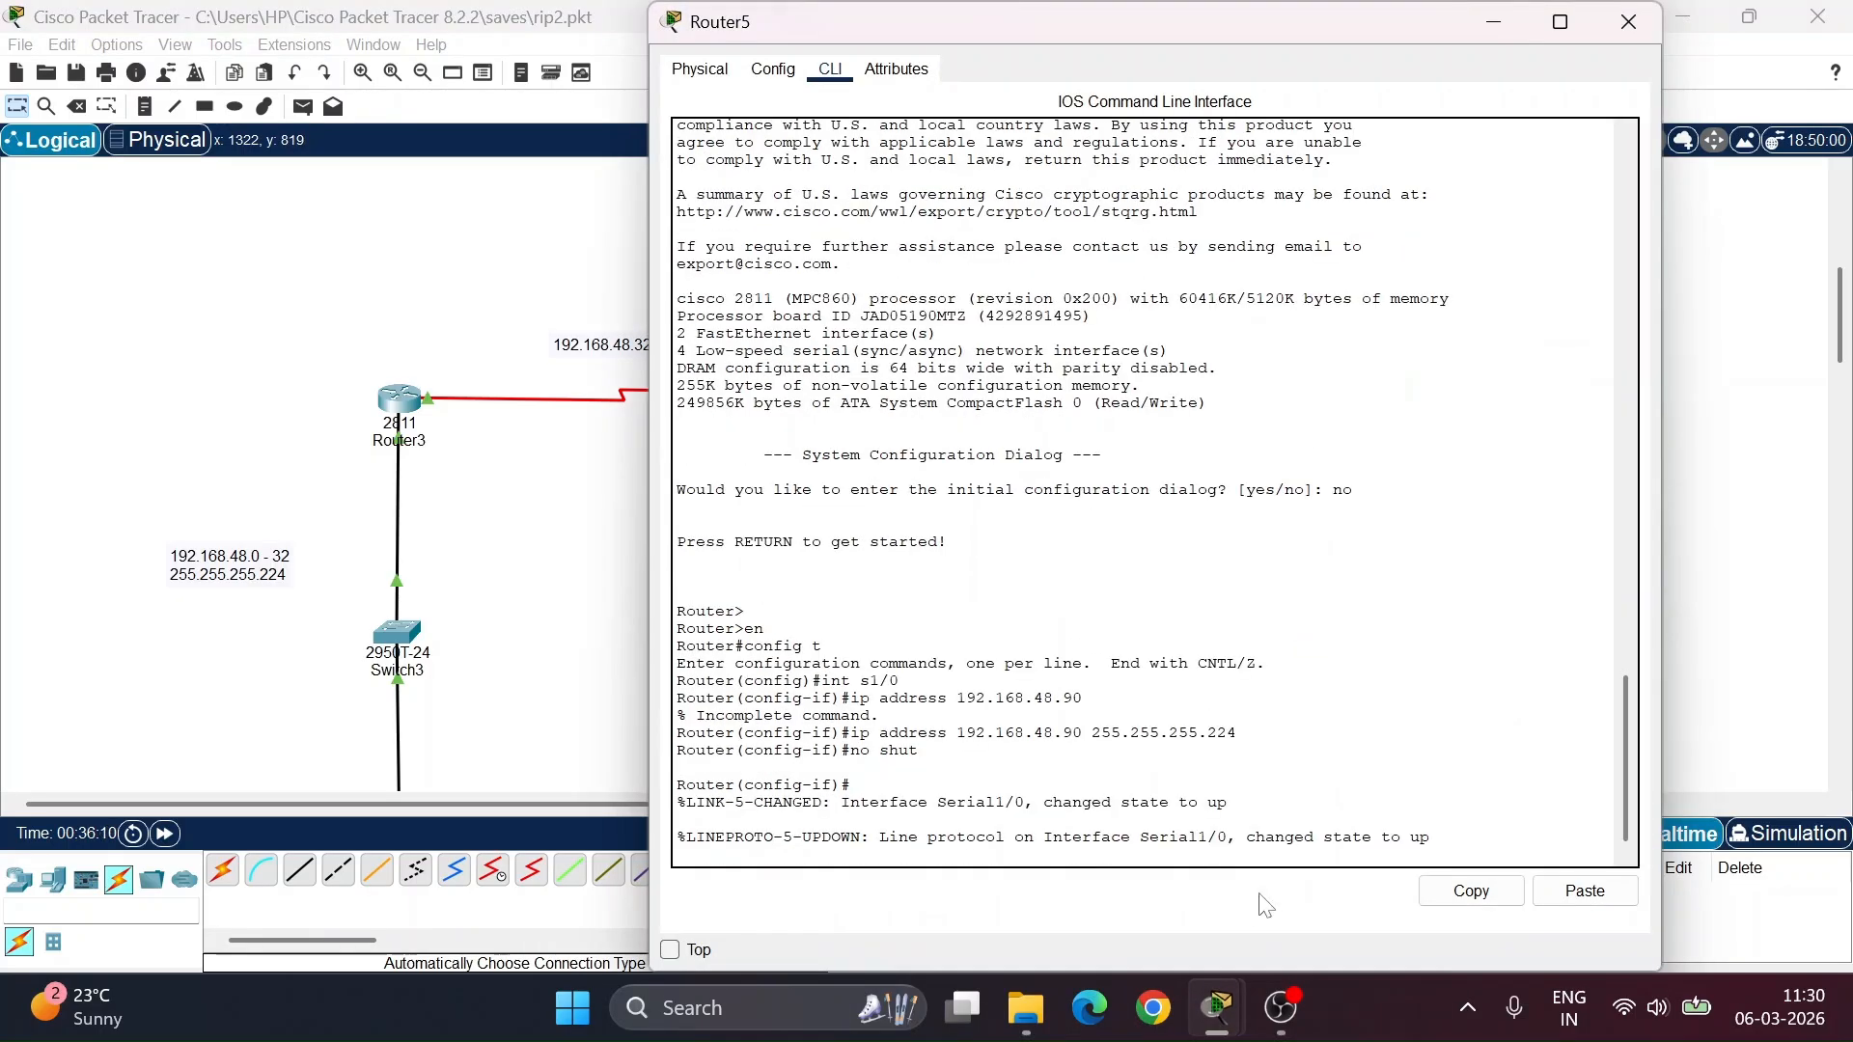
{"action": "key", "text": "Return"}
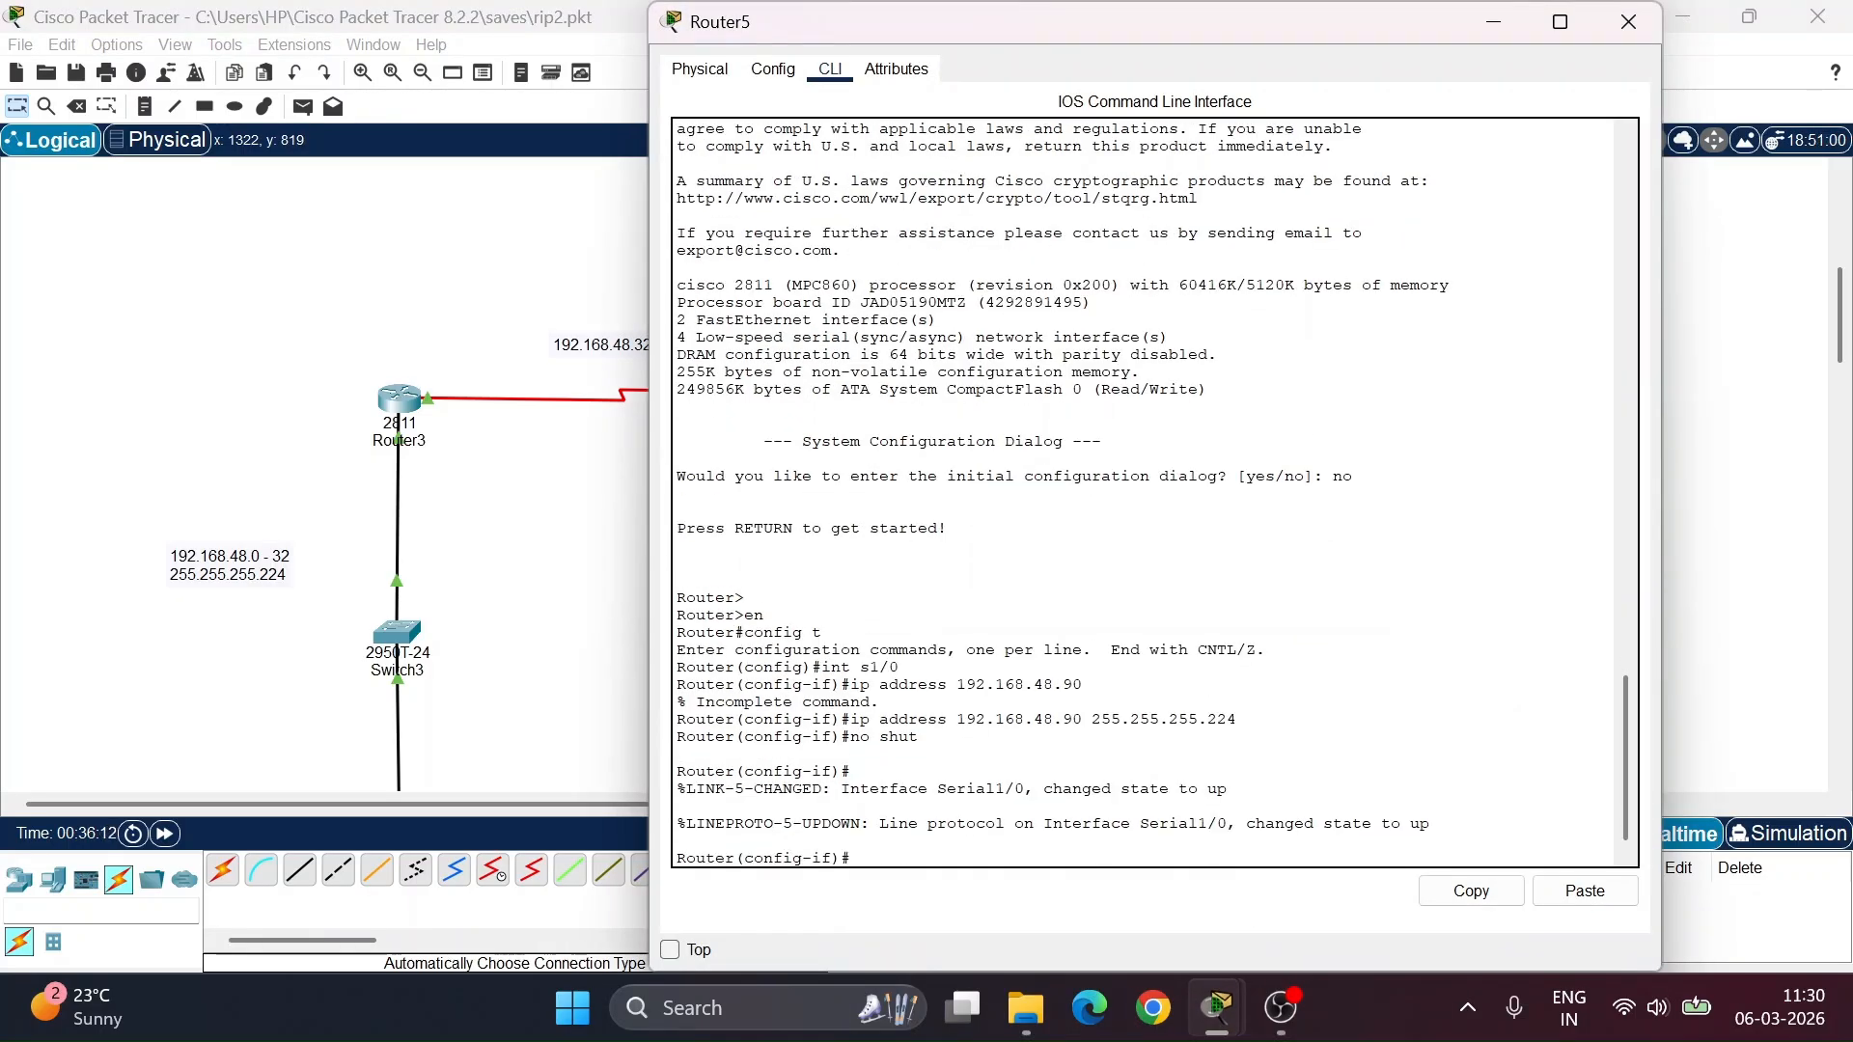
{"action": "type", "text": "int"}
{"action": "left_click", "coordinate": [1494, 22]}
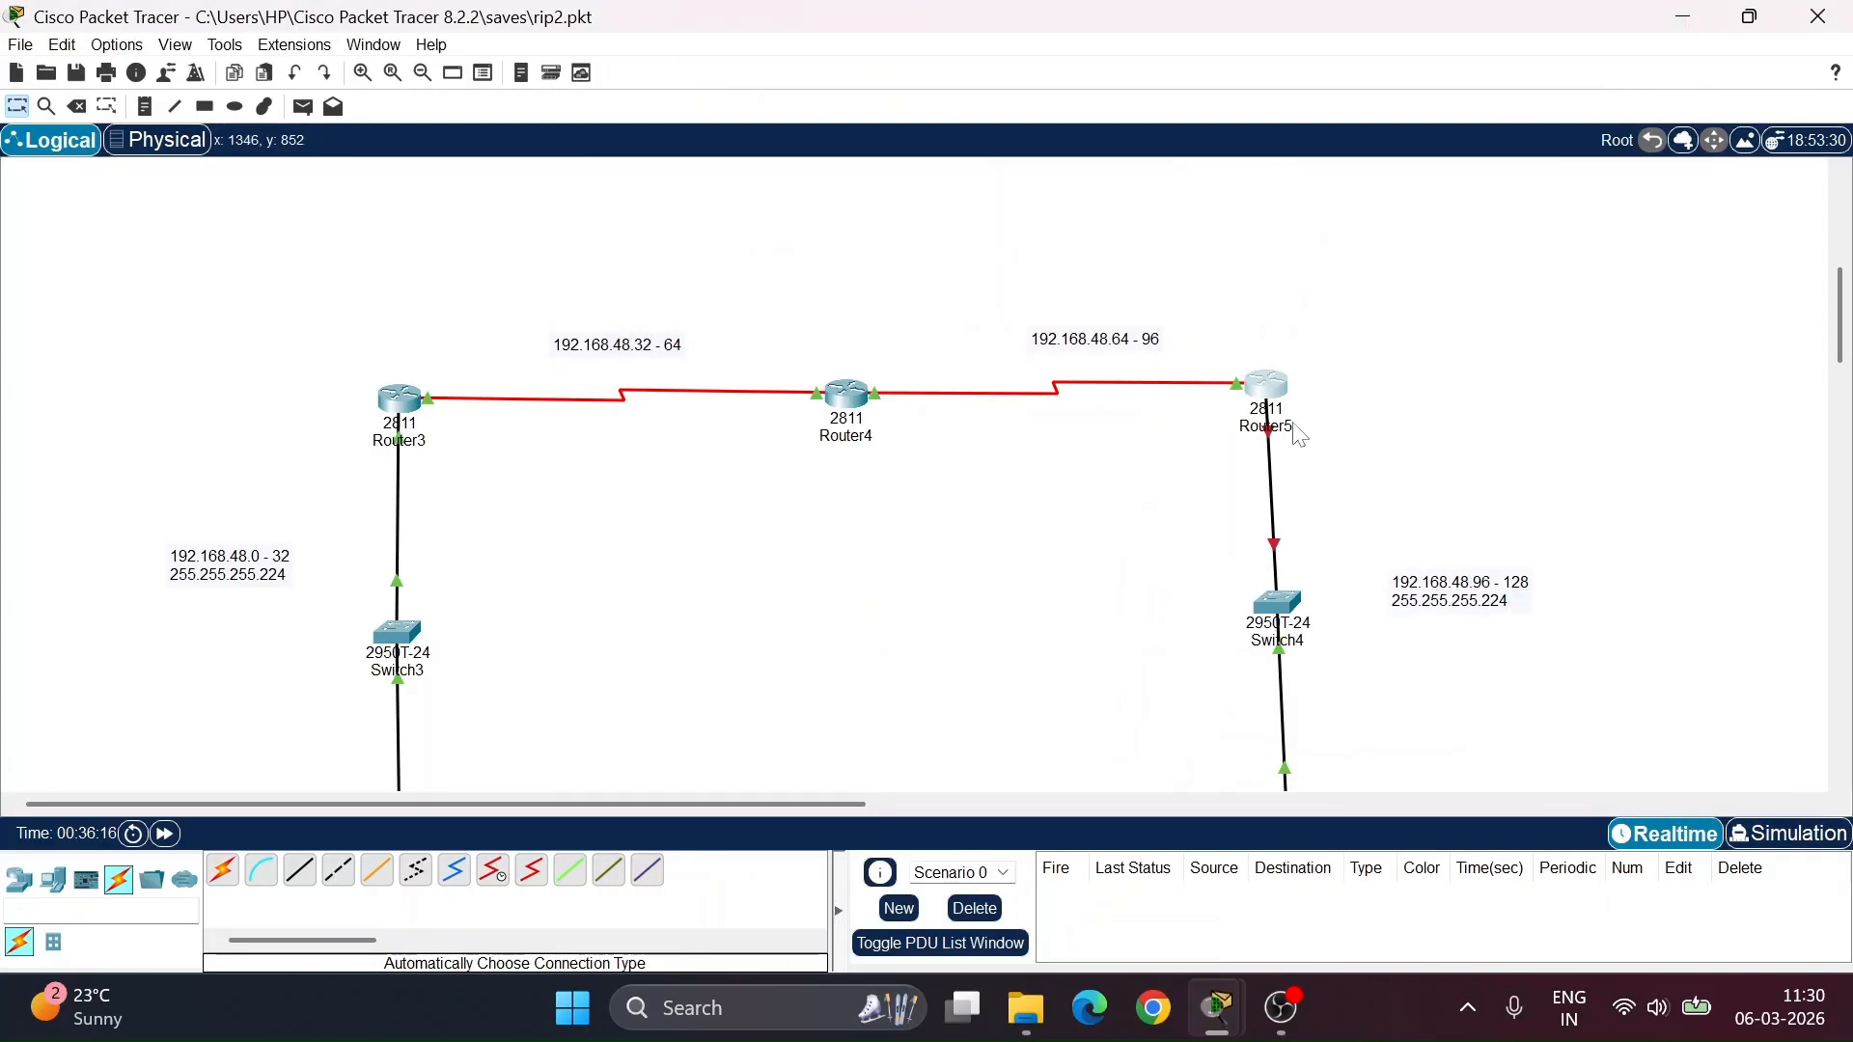
{"action": "mouse_move", "coordinate": [1275, 439]}
{"action": "left_click", "coordinate": [1266, 385]}
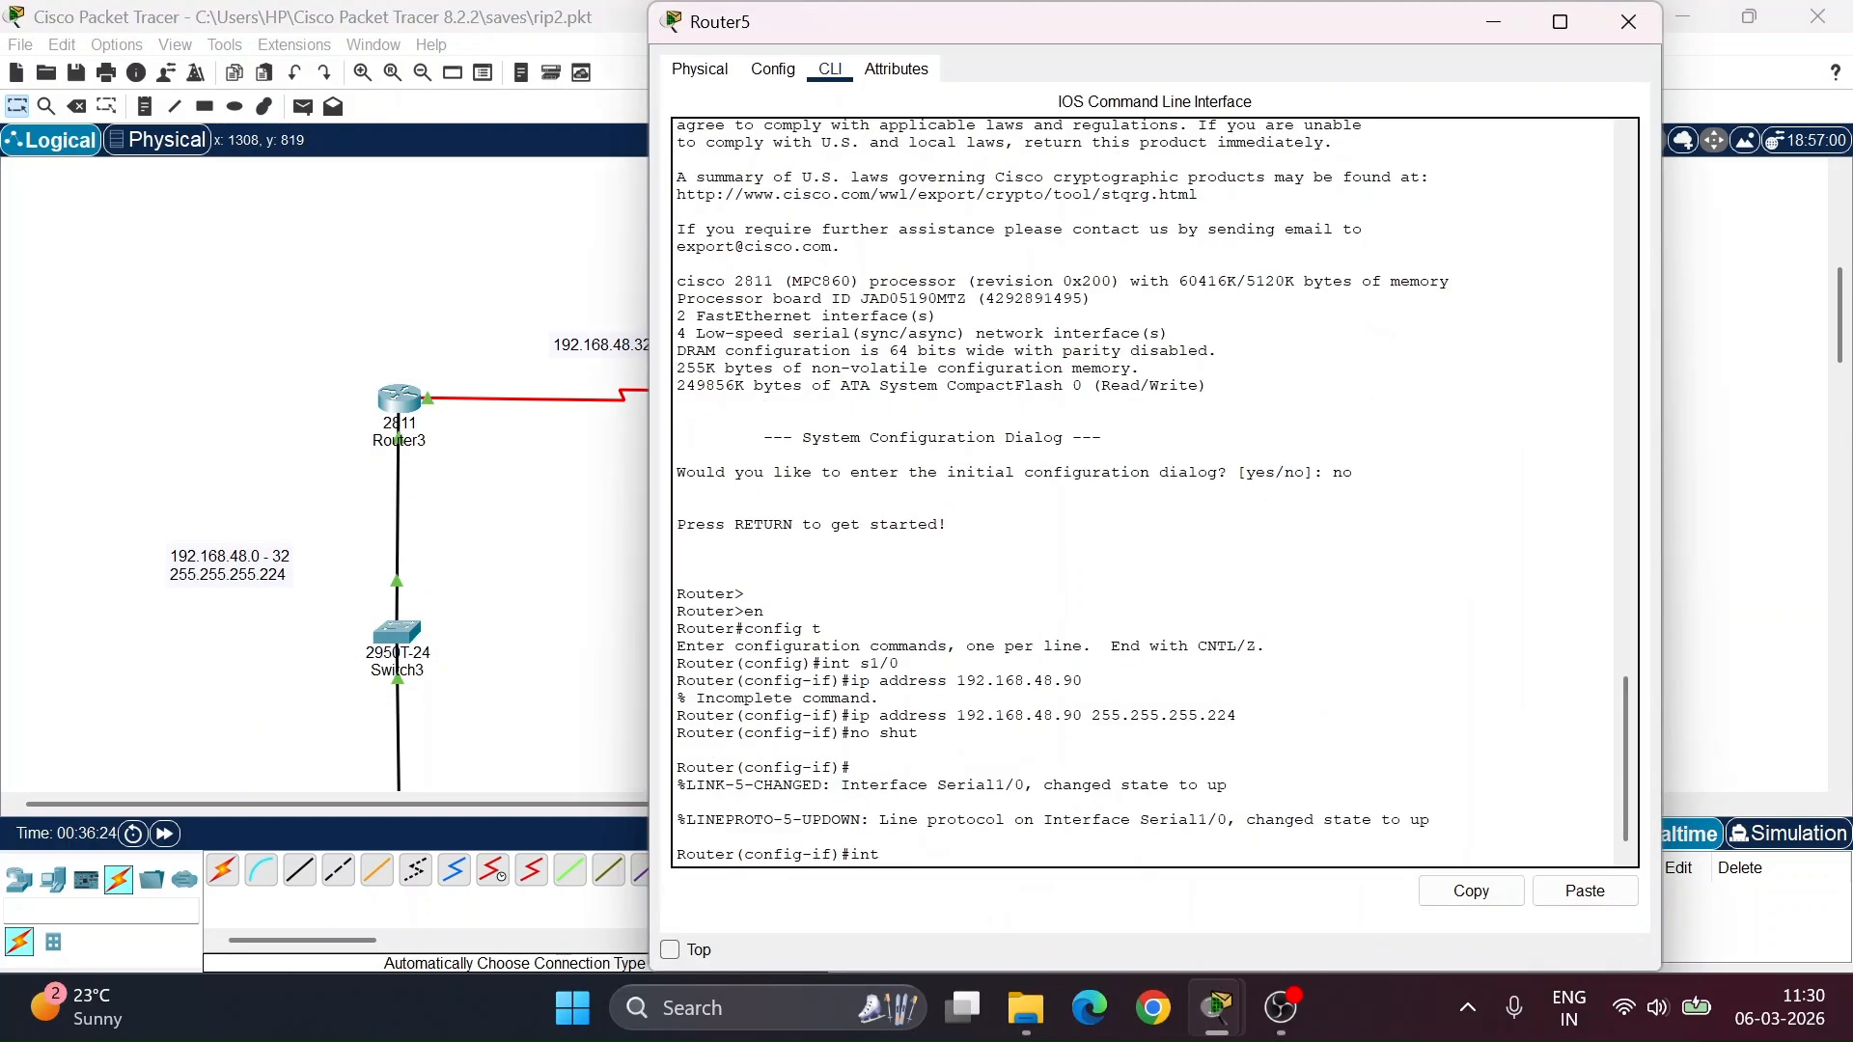
{"action": "type", "text": "int f0/0"}
{"action": "key", "text": "Return"}
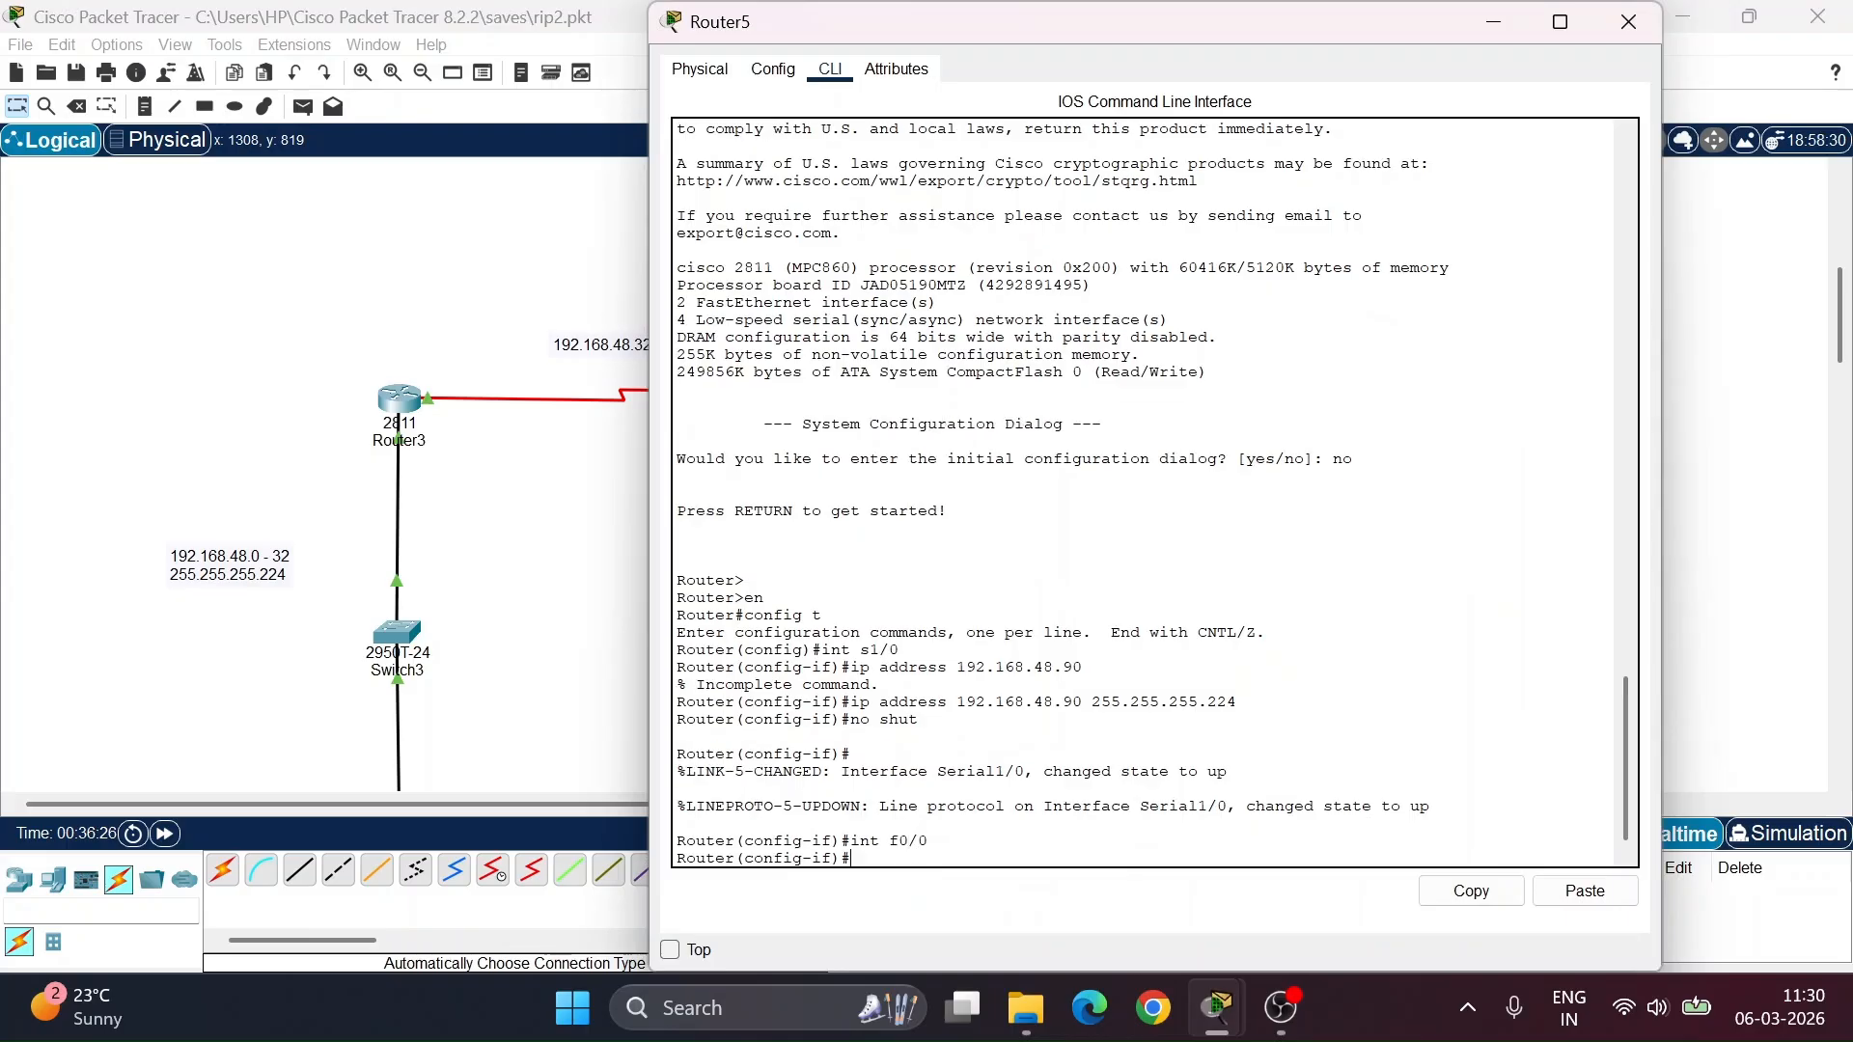
- Assign Router5's f0/0 the address 192.168.48.99 with mask 255.255.255.224 by editing the earlier address command
{"action": "key", "text": "BackSpace"}
{"action": "key", "text": "BackSpace"}
{"action": "key", "text": "Up"}
{"action": "key", "text": "Up"}
{"action": "key", "text": "Up"}
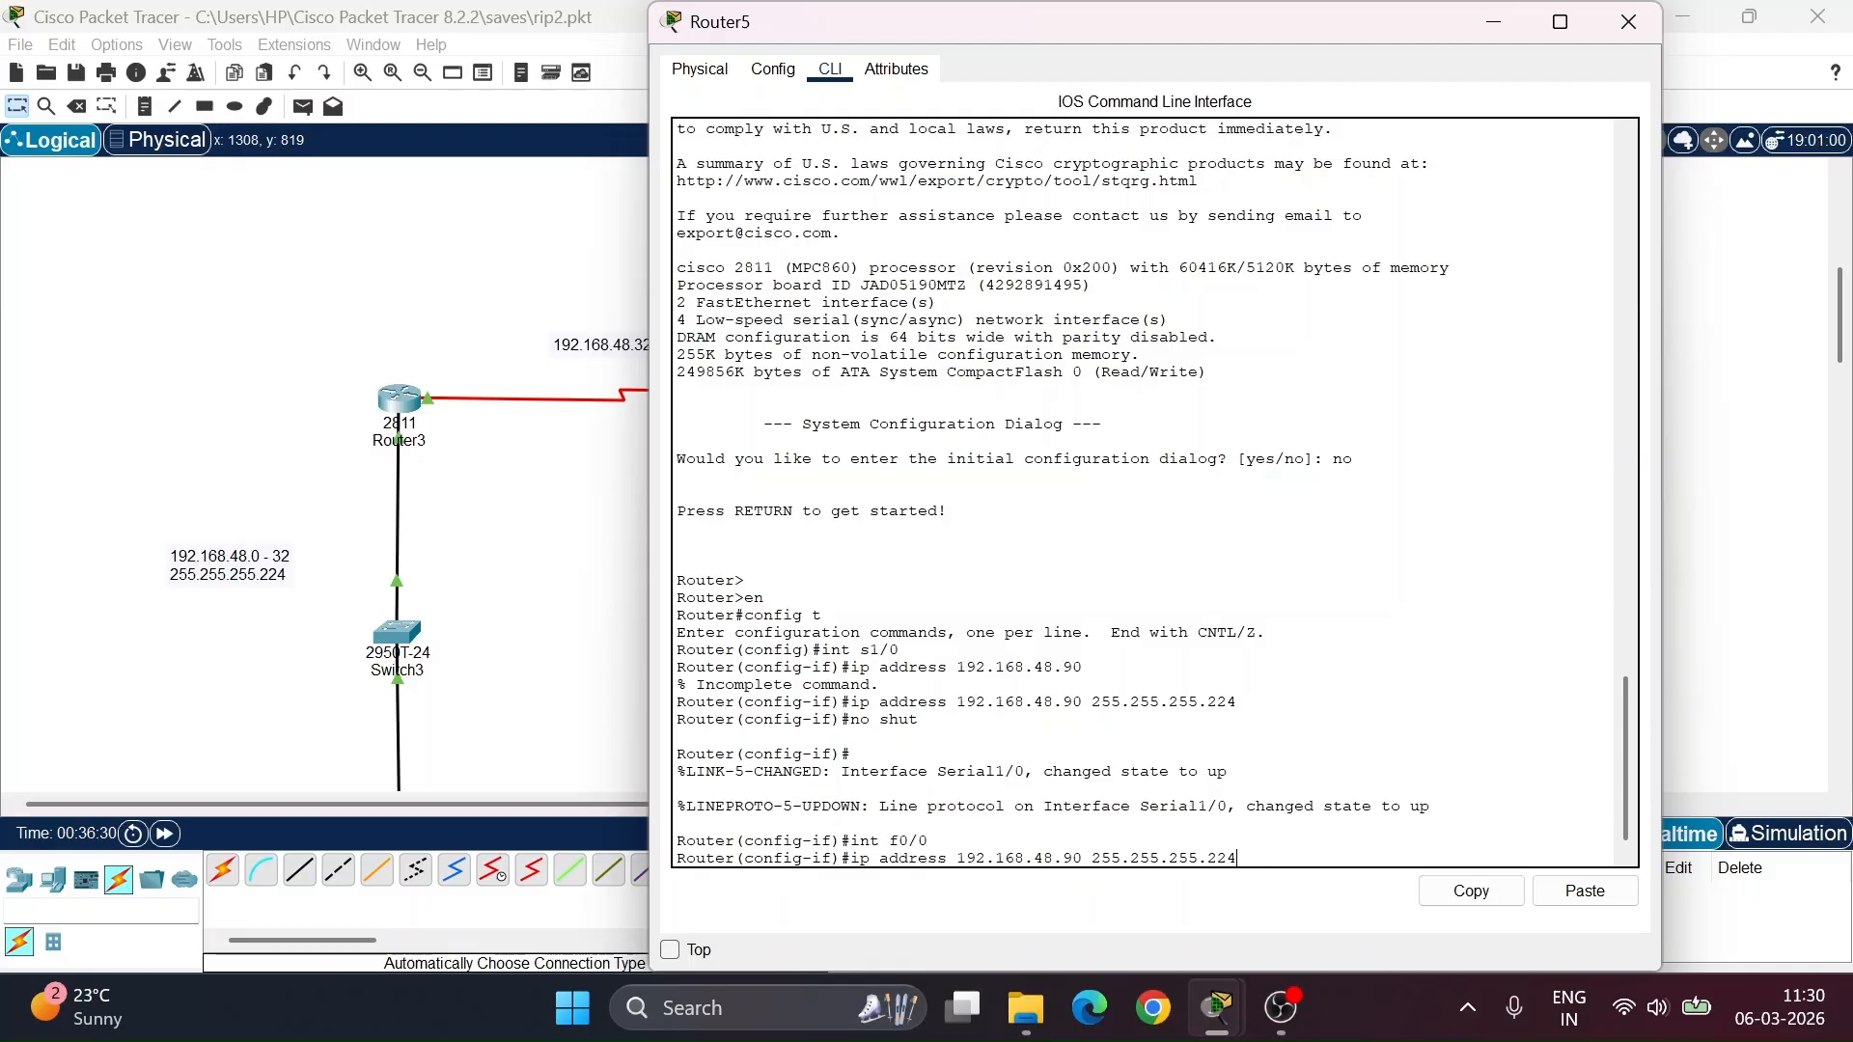
{"action": "key", "text": "BackSpace"}
{"action": "type", "text": "9"}
{"action": "key", "text": "Right"}
{"action": "key", "text": "Return"}
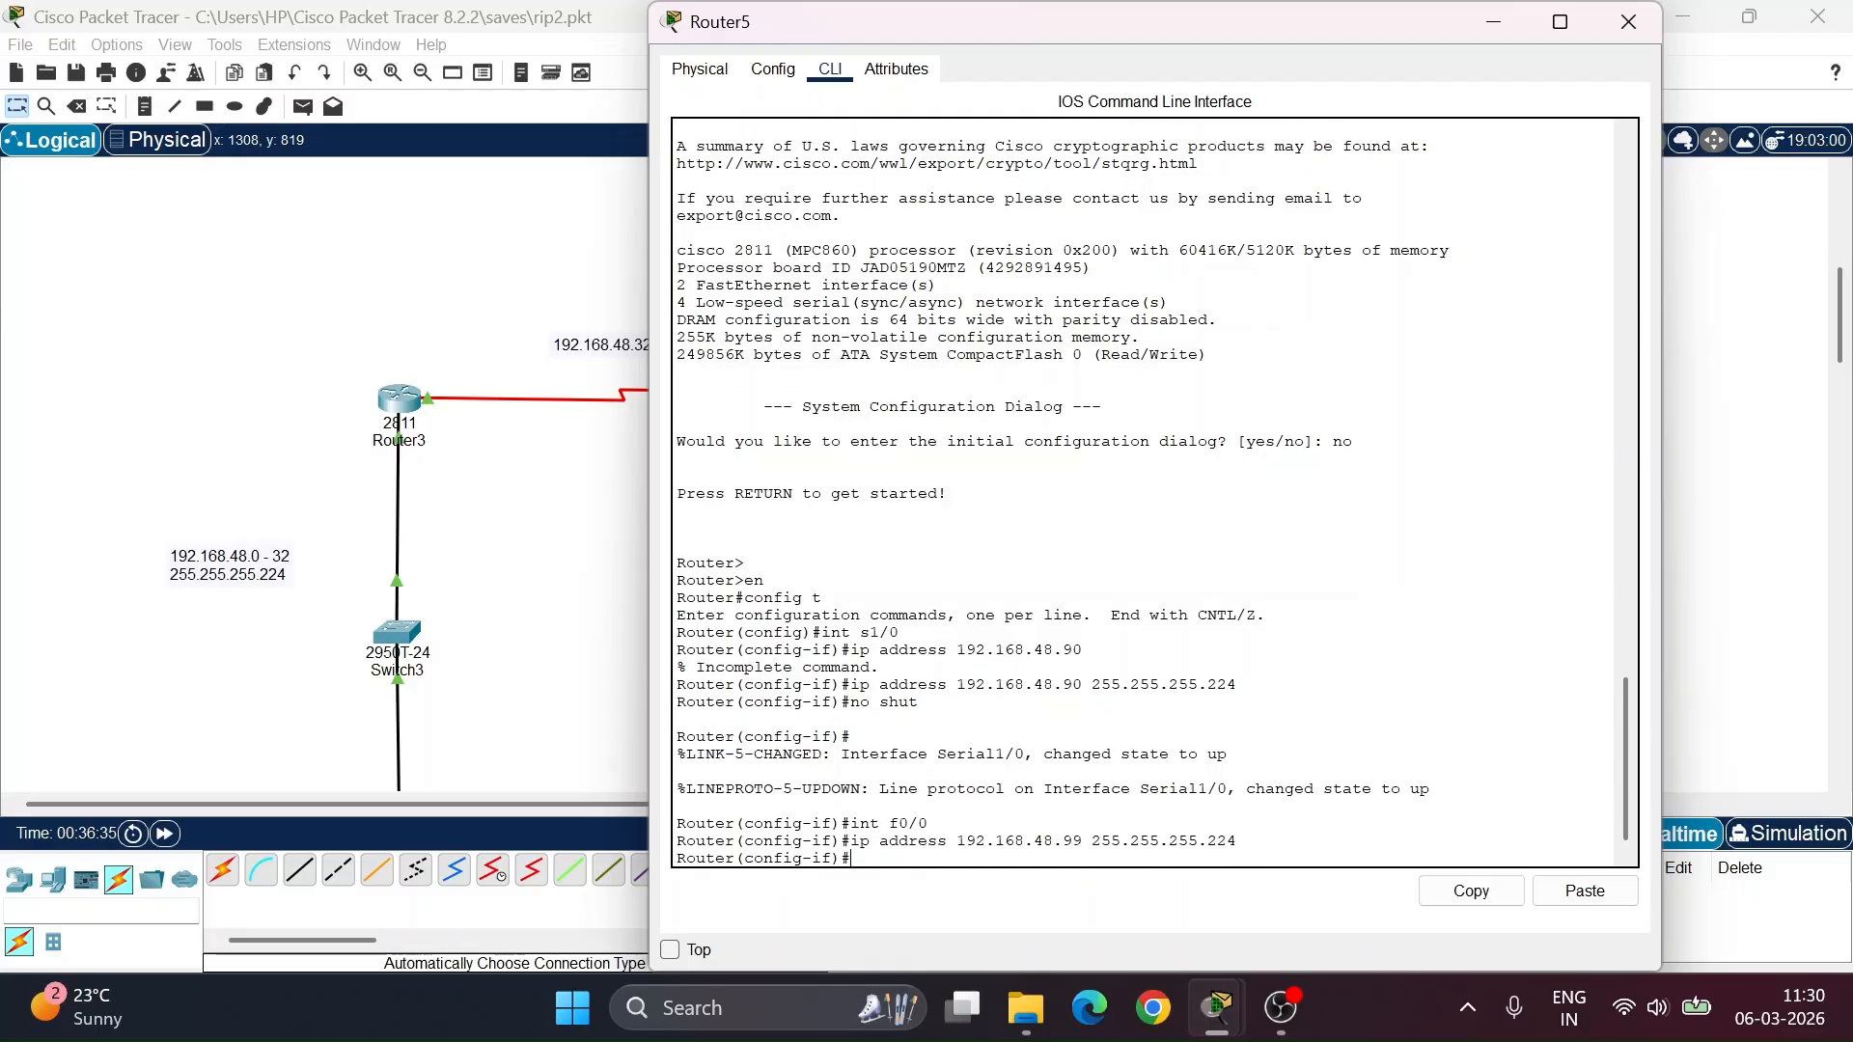
- Enable Router5's f0/0 interface with no shut and check the router's port summary on the topology
{"action": "key", "text": "Up"}
{"action": "key", "text": "Up"}
{"action": "key", "text": "Up"}
{"action": "key", "text": "Return"}
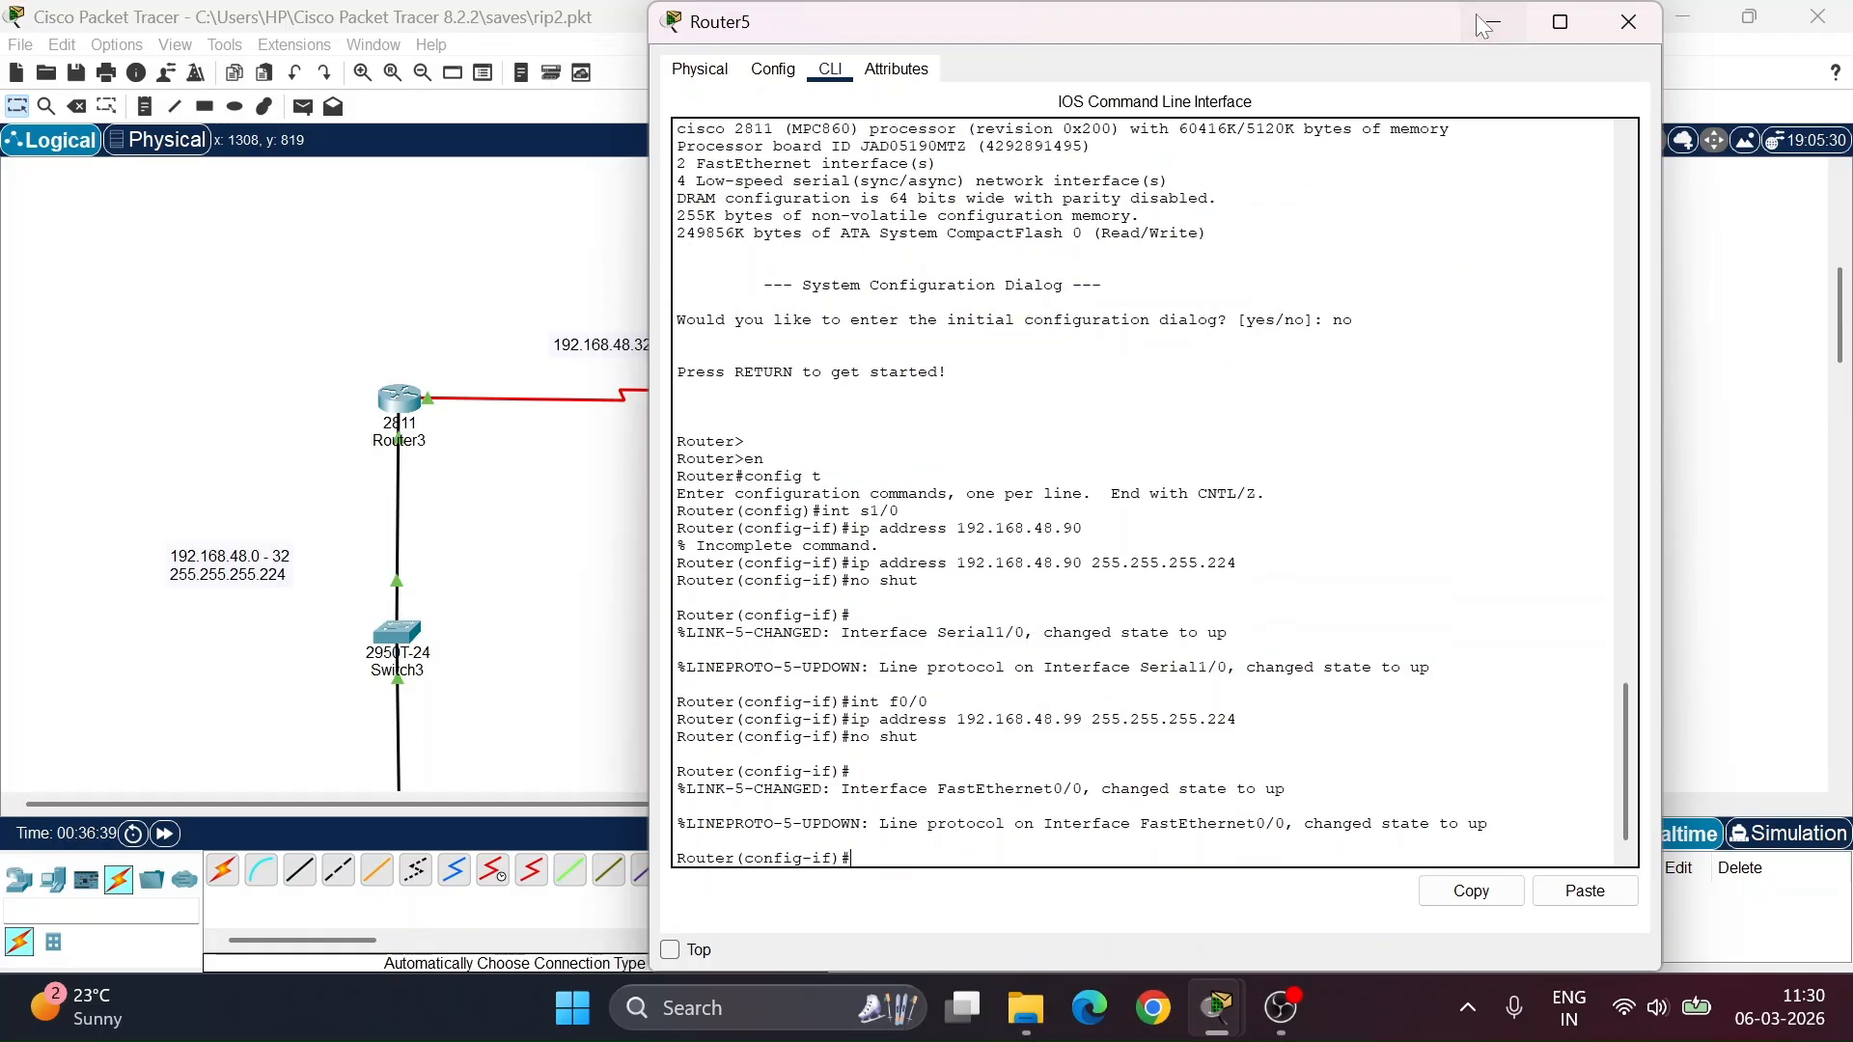
{"action": "left_click", "coordinate": [1627, 21]}
{"action": "scroll", "coordinate": [1541, 441], "scroll_direction": "down", "scroll_amount": 3}
{"action": "scroll", "coordinate": [1351, 347], "scroll_direction": "up", "scroll_amount": 2}
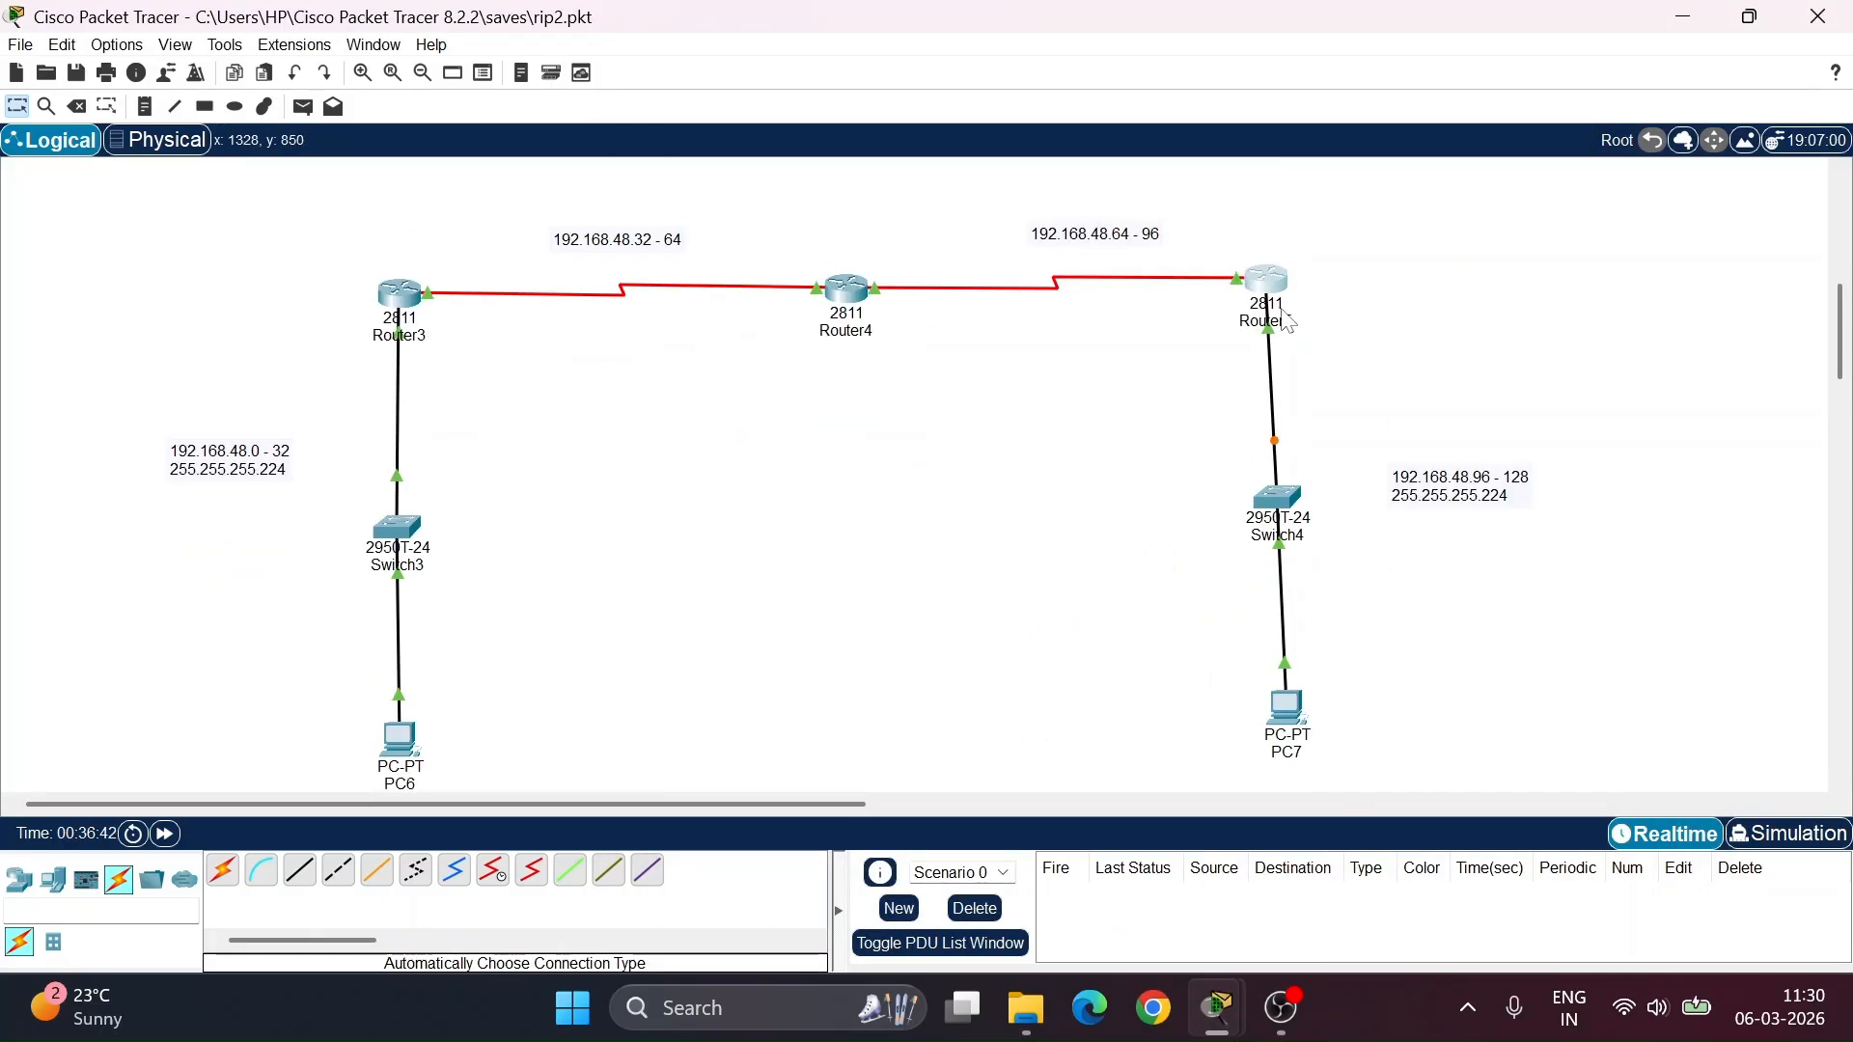
{"action": "mouse_move", "coordinate": [1279, 300]}
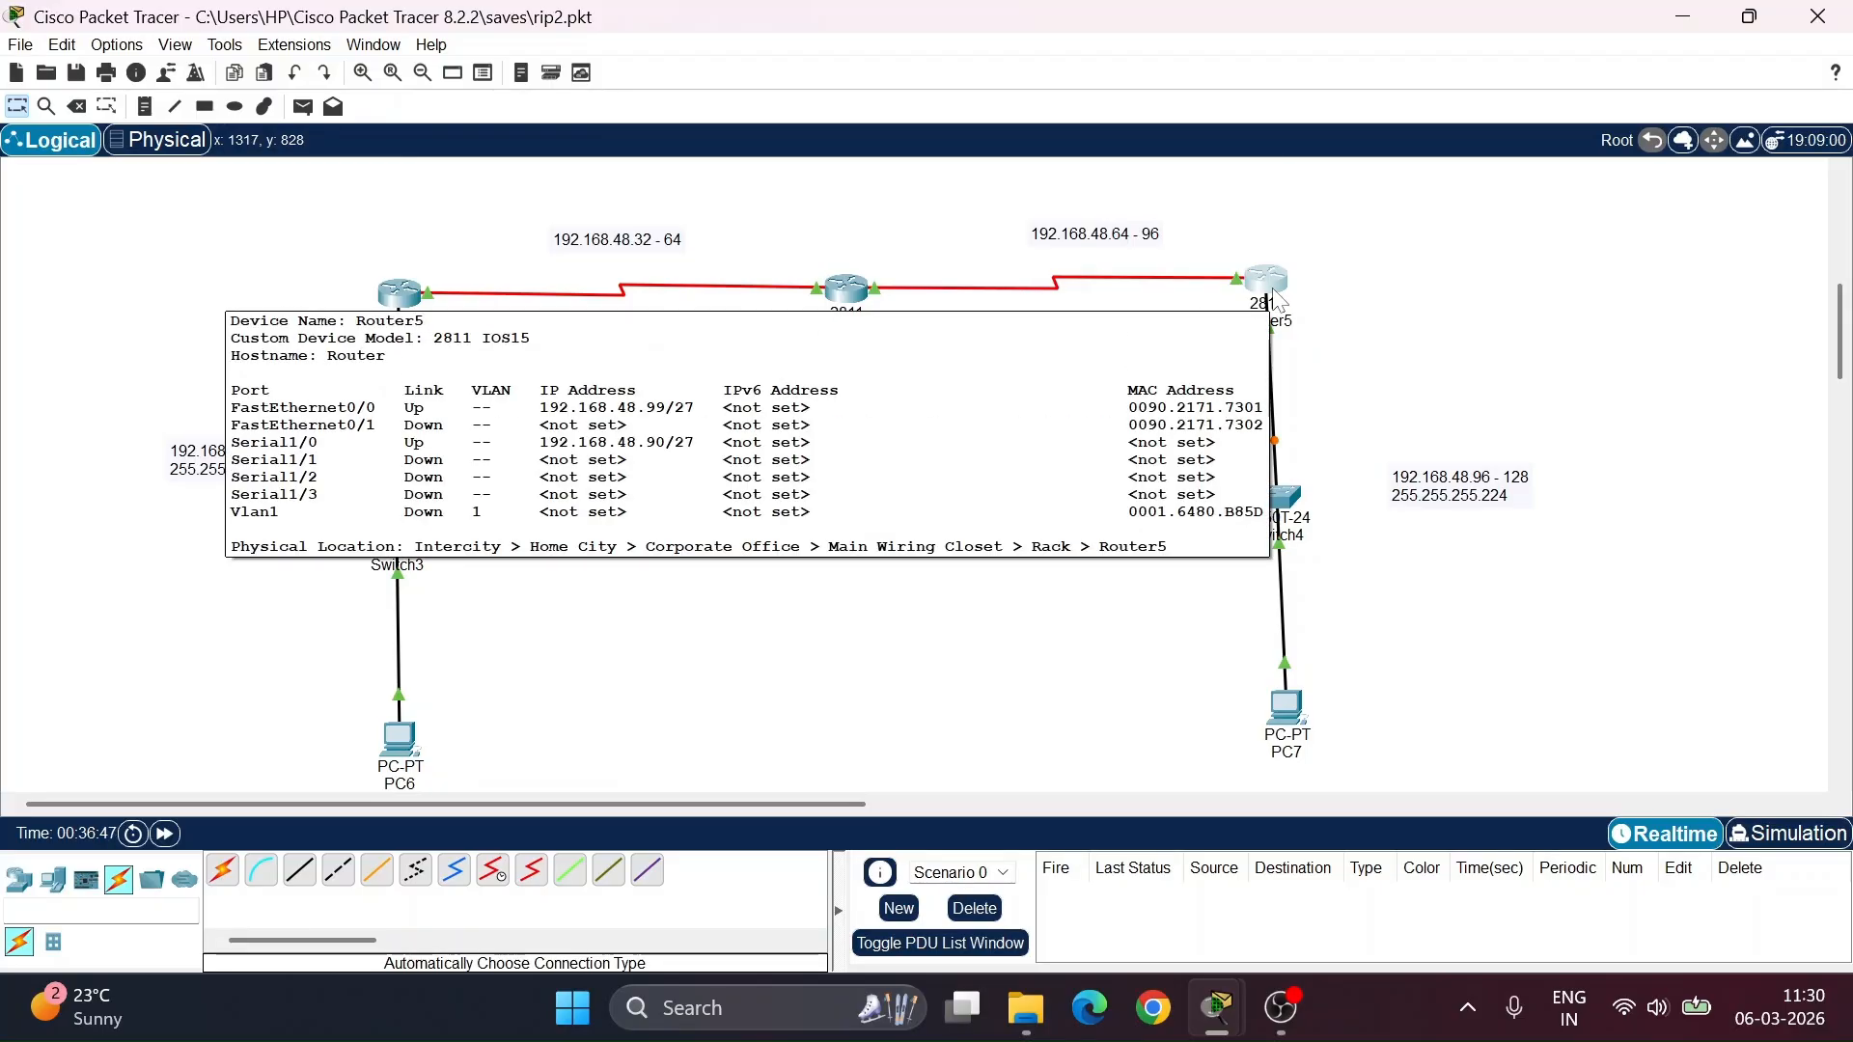
- Open PC7's IP configuration and set its static IPv4 address to 192.168.48.100
{"action": "left_click", "coordinate": [1286, 709]}
{"action": "left_click", "coordinate": [847, 70]}
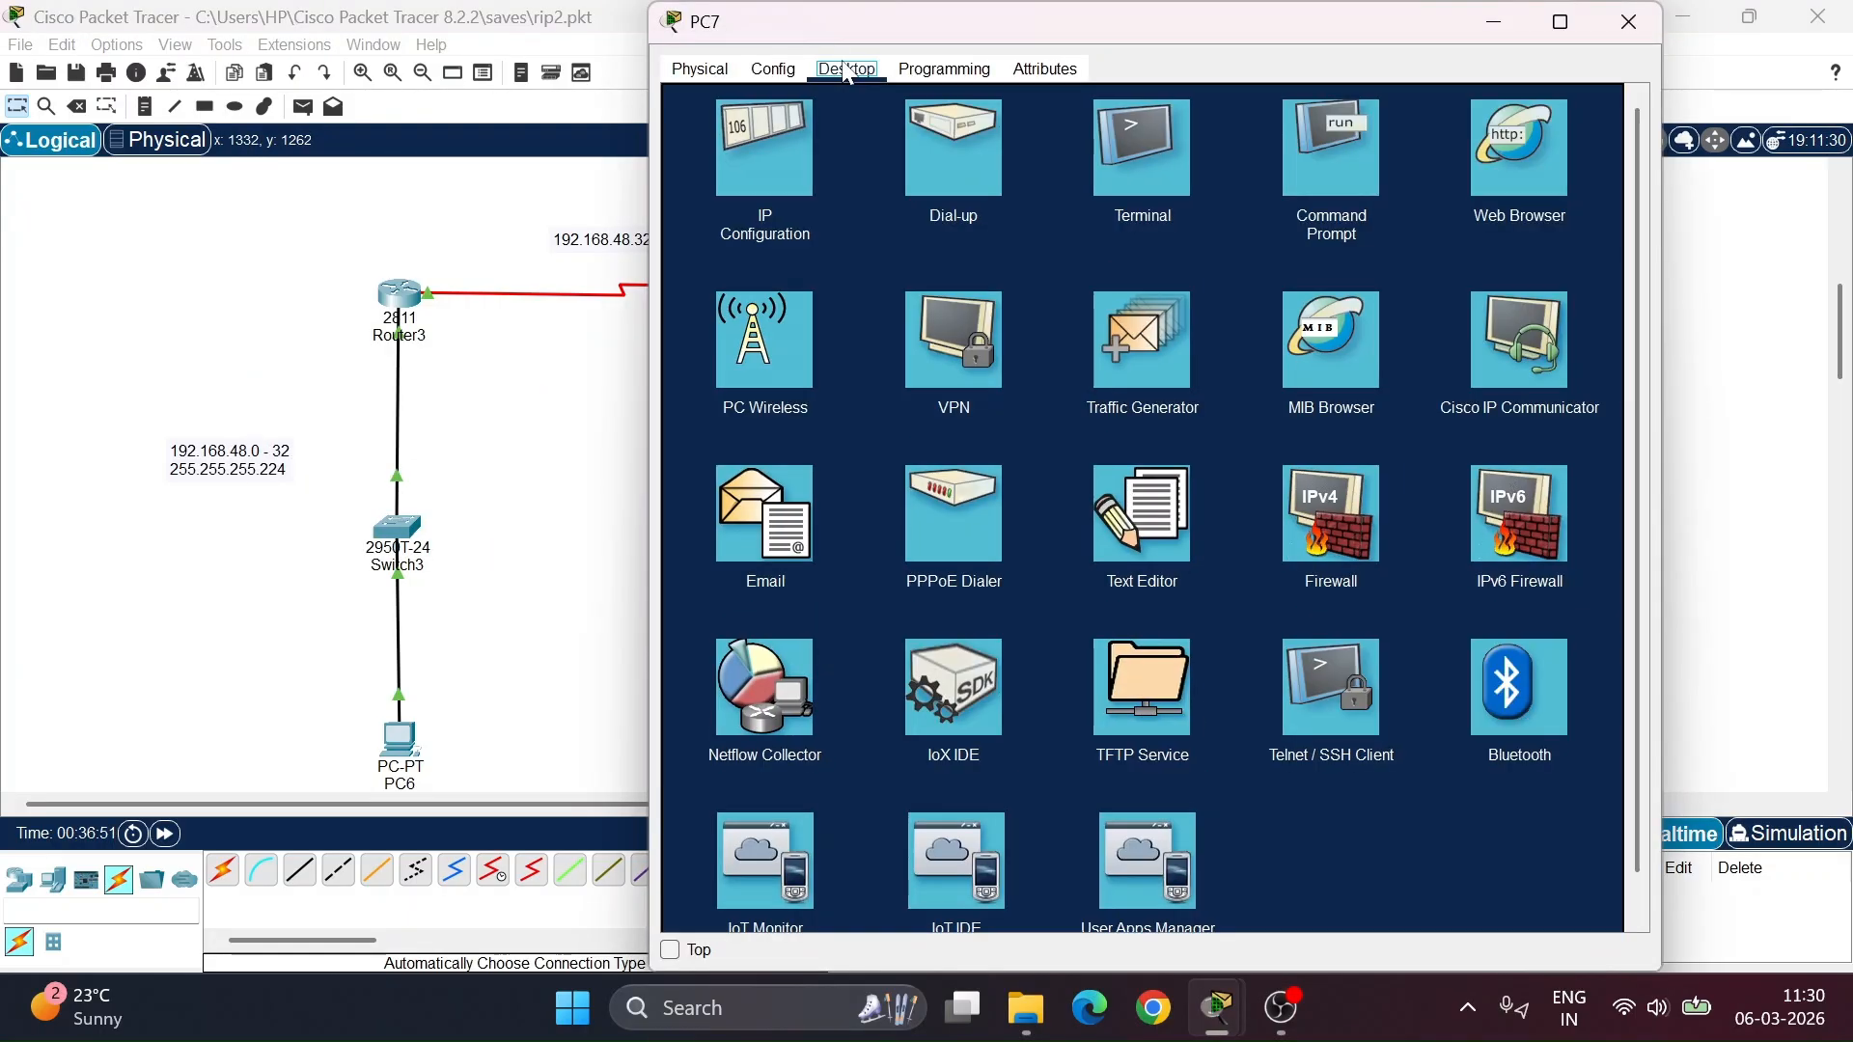
{"action": "left_click", "coordinate": [753, 172]}
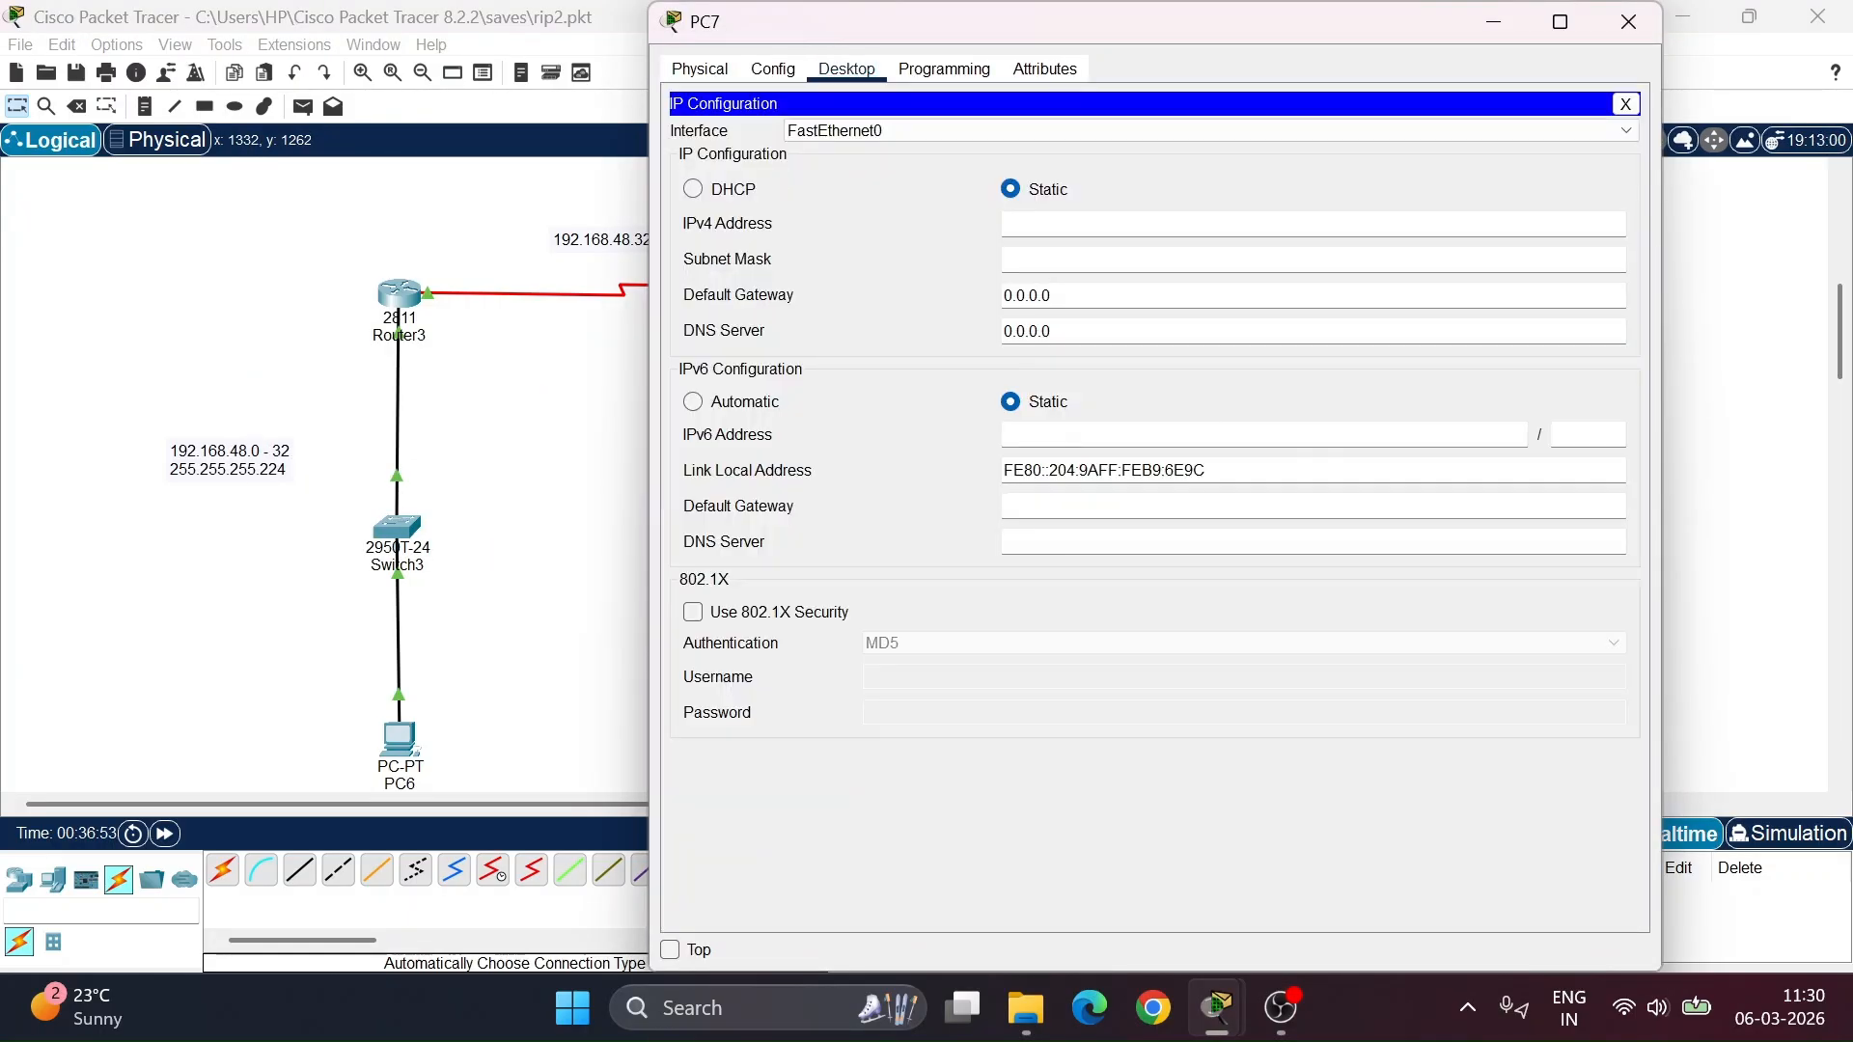
{"action": "left_click", "coordinate": [1052, 224]}
{"action": "type", "text": "192.168.48.199"}
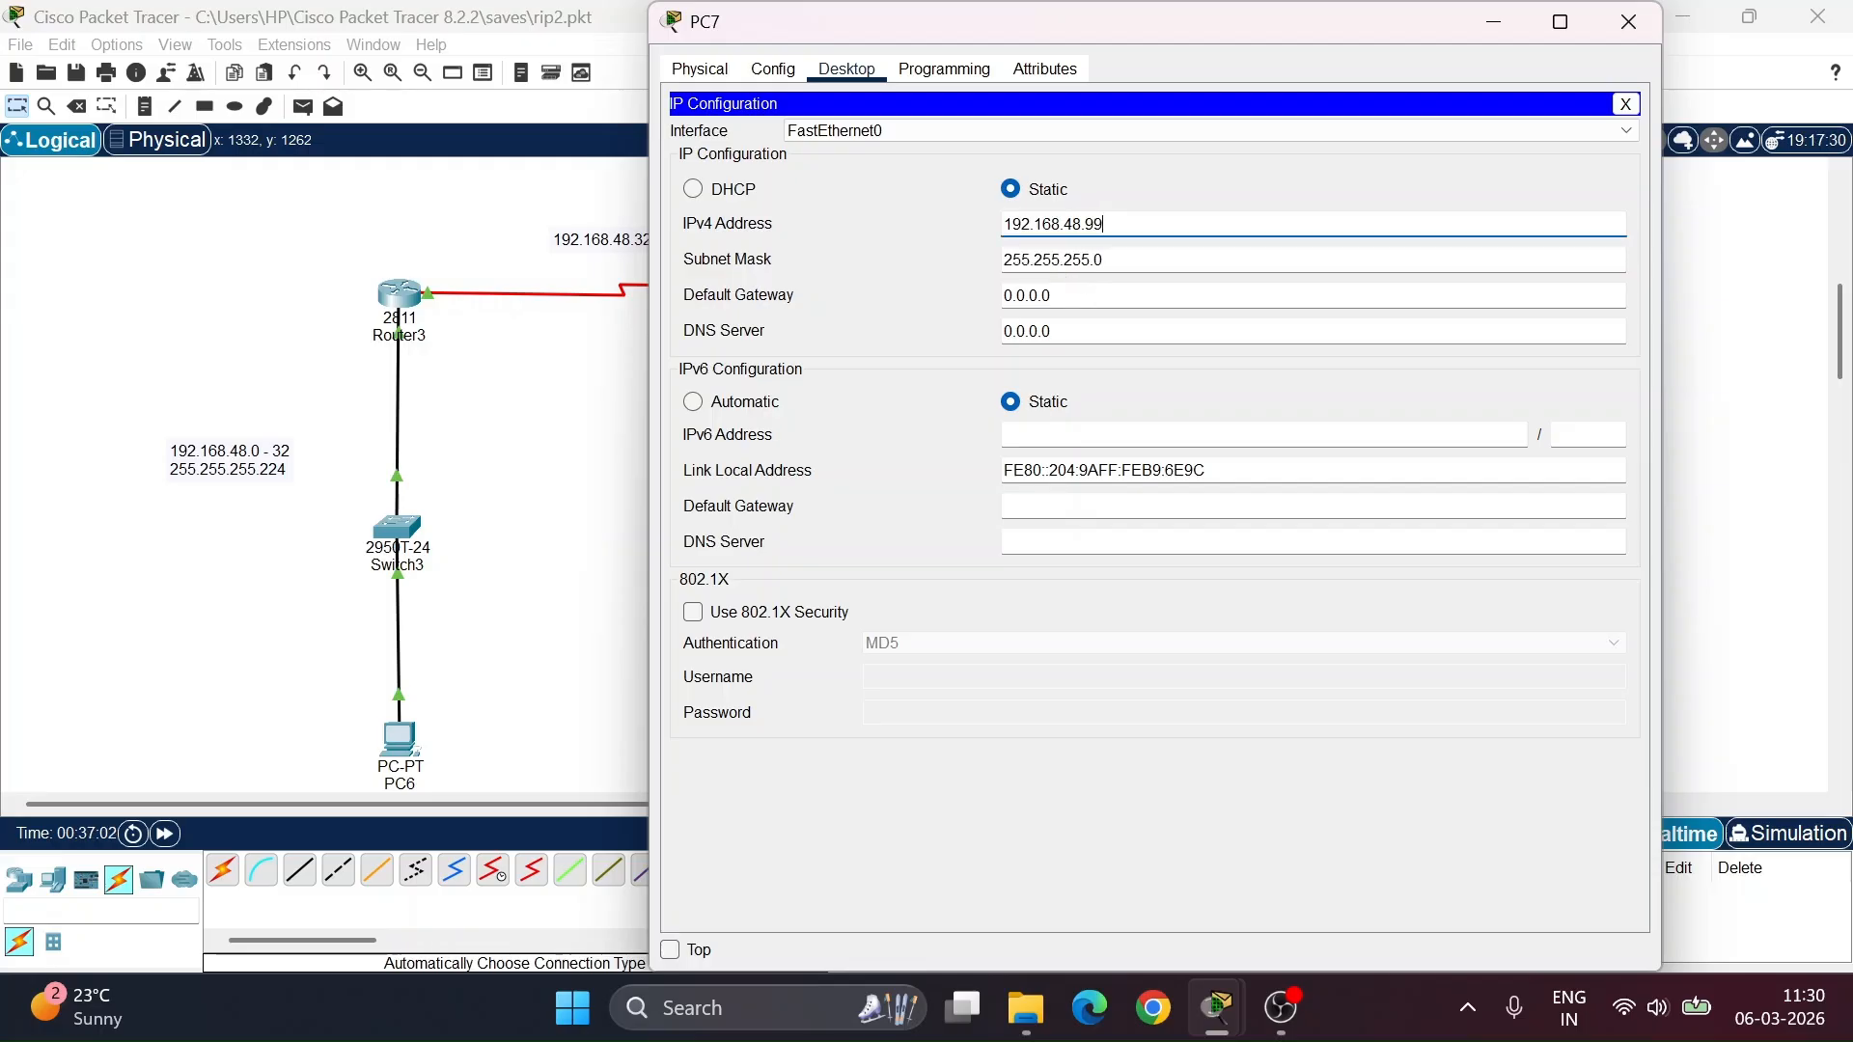
{"action": "key", "text": "BackSpace"}
{"action": "key", "text": "BackSpace"}
{"action": "type", "text": "100"}
- Set PC7's default gateway to 192.168.48.99 and save the network file
{"action": "left_click", "coordinate": [991, 294]}
{"action": "type", "text": "192.168.48.9"}
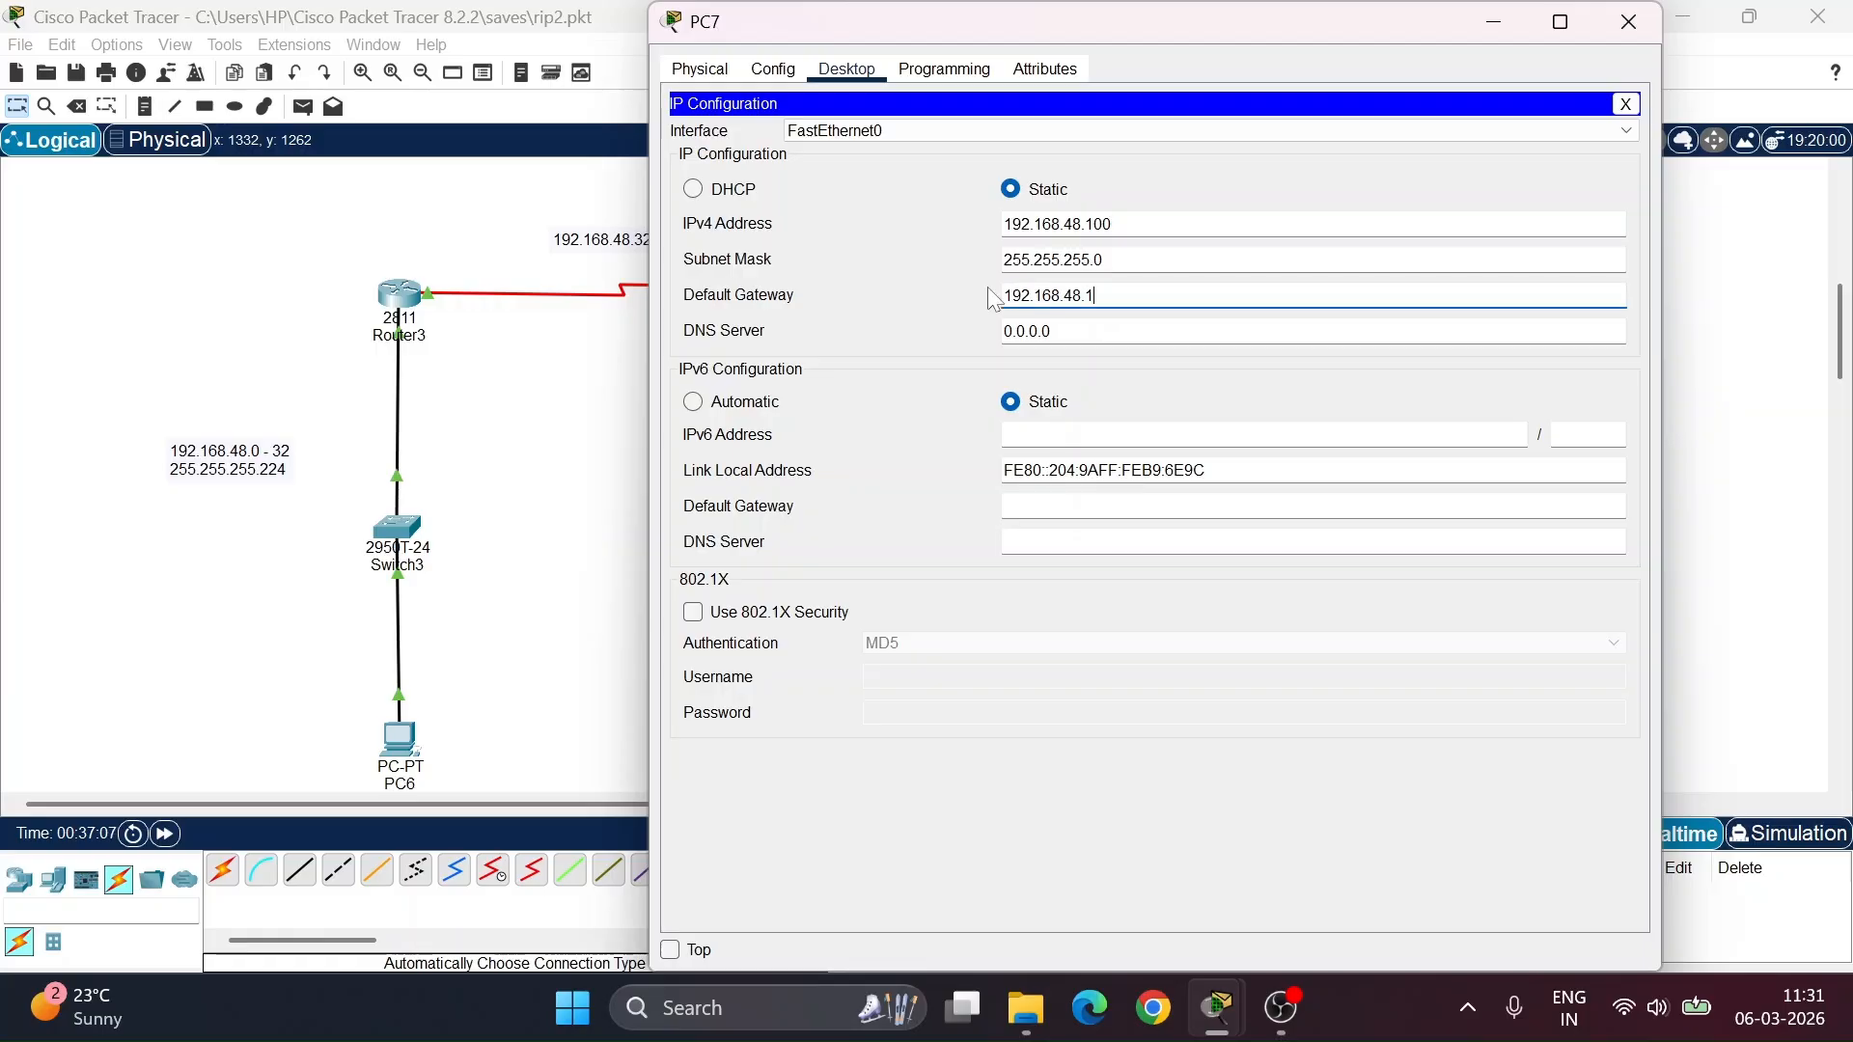
{"action": "key", "text": "BackSpace"}
{"action": "type", "text": "99"}
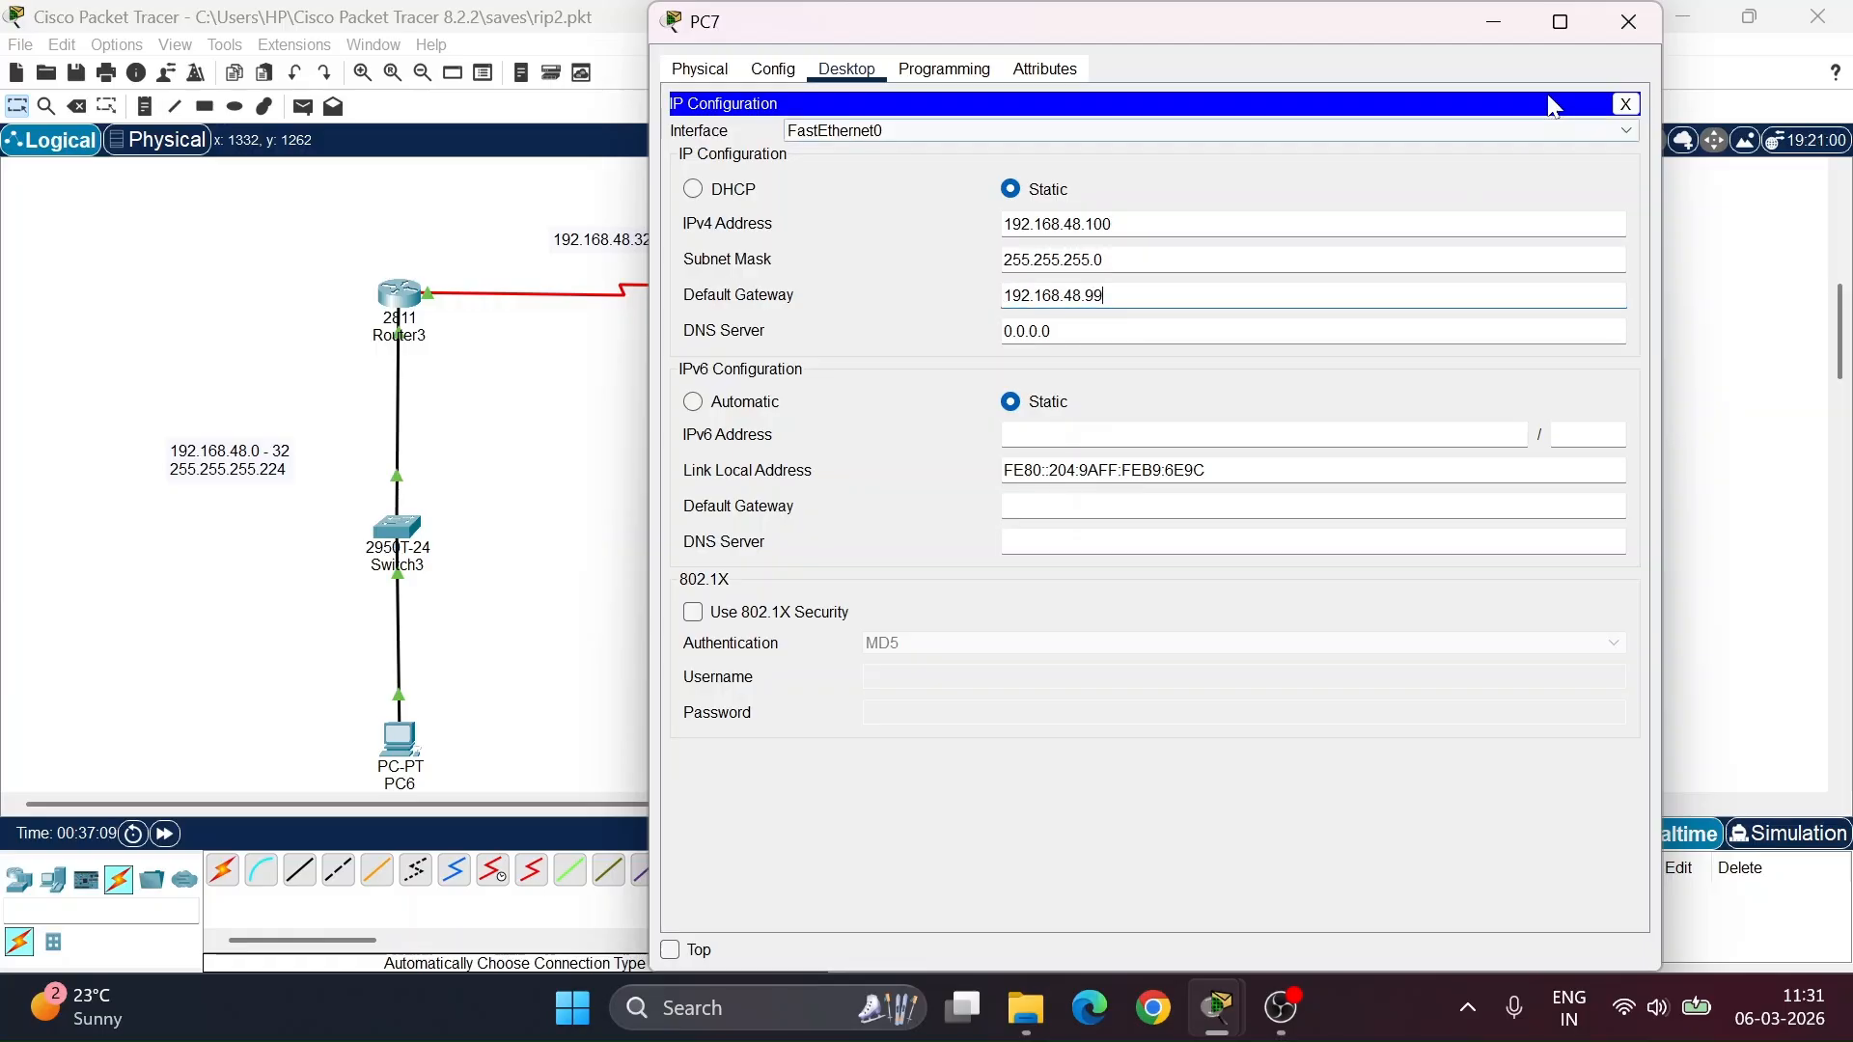
{"action": "left_click", "coordinate": [1628, 22]}
{"action": "key", "text": "ctrl+s"}
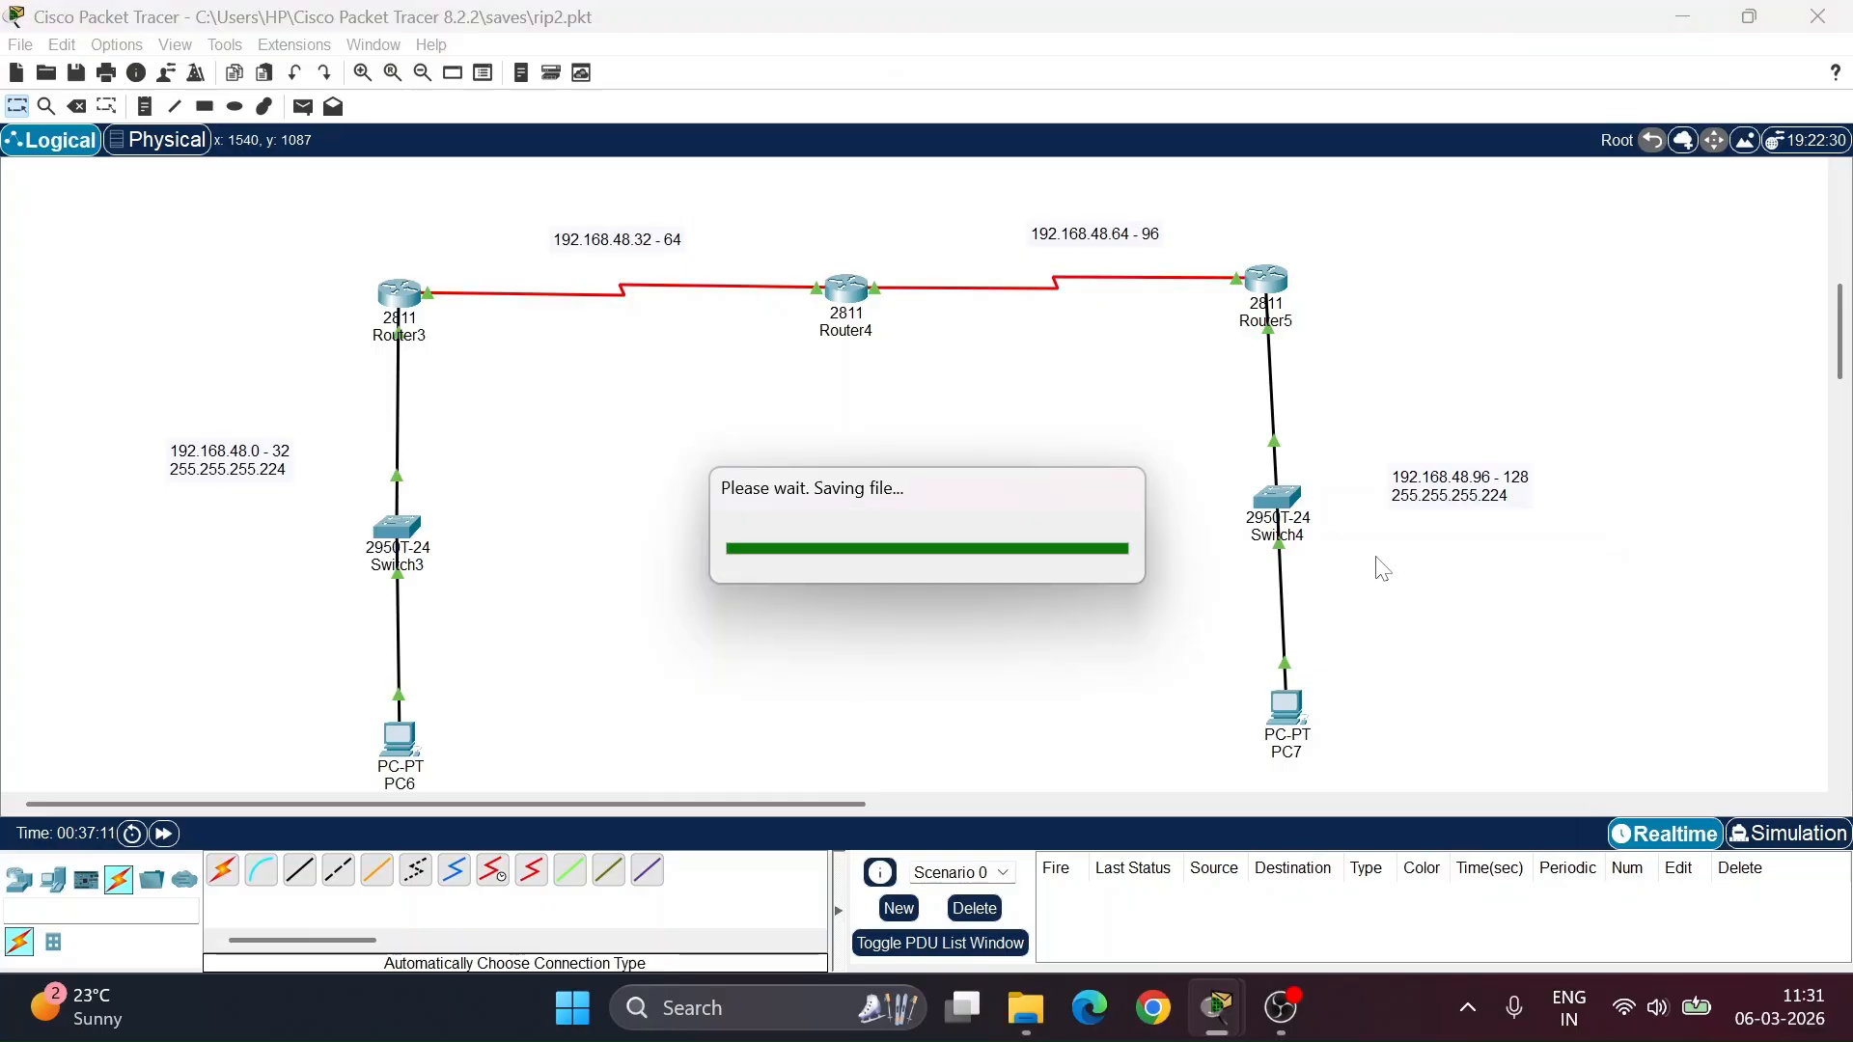
- Start RIP routing on Router3 with router rip and set it to version 2
{"action": "scroll", "coordinate": [1164, 616], "scroll_direction": "down", "scroll_amount": 2}
{"action": "scroll", "coordinate": [1164, 615], "scroll_direction": "up", "scroll_amount": 1}
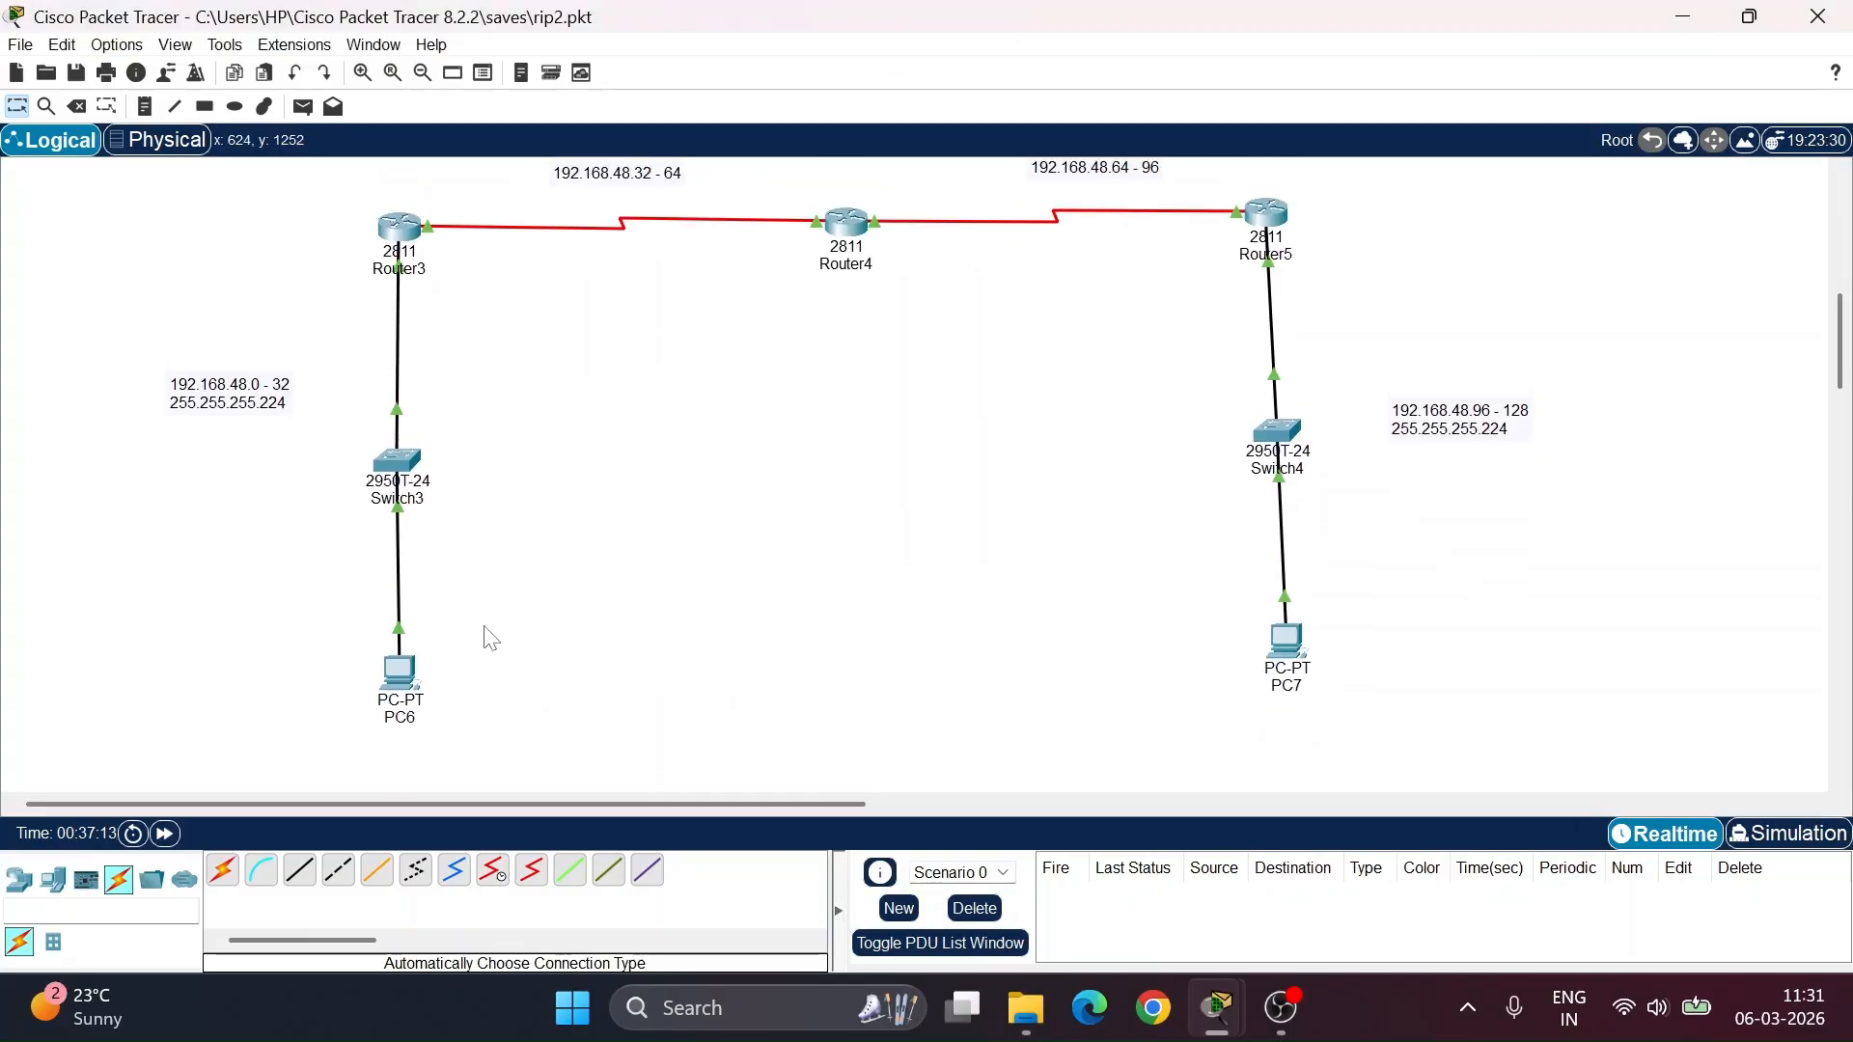
{"action": "left_click", "coordinate": [397, 239]}
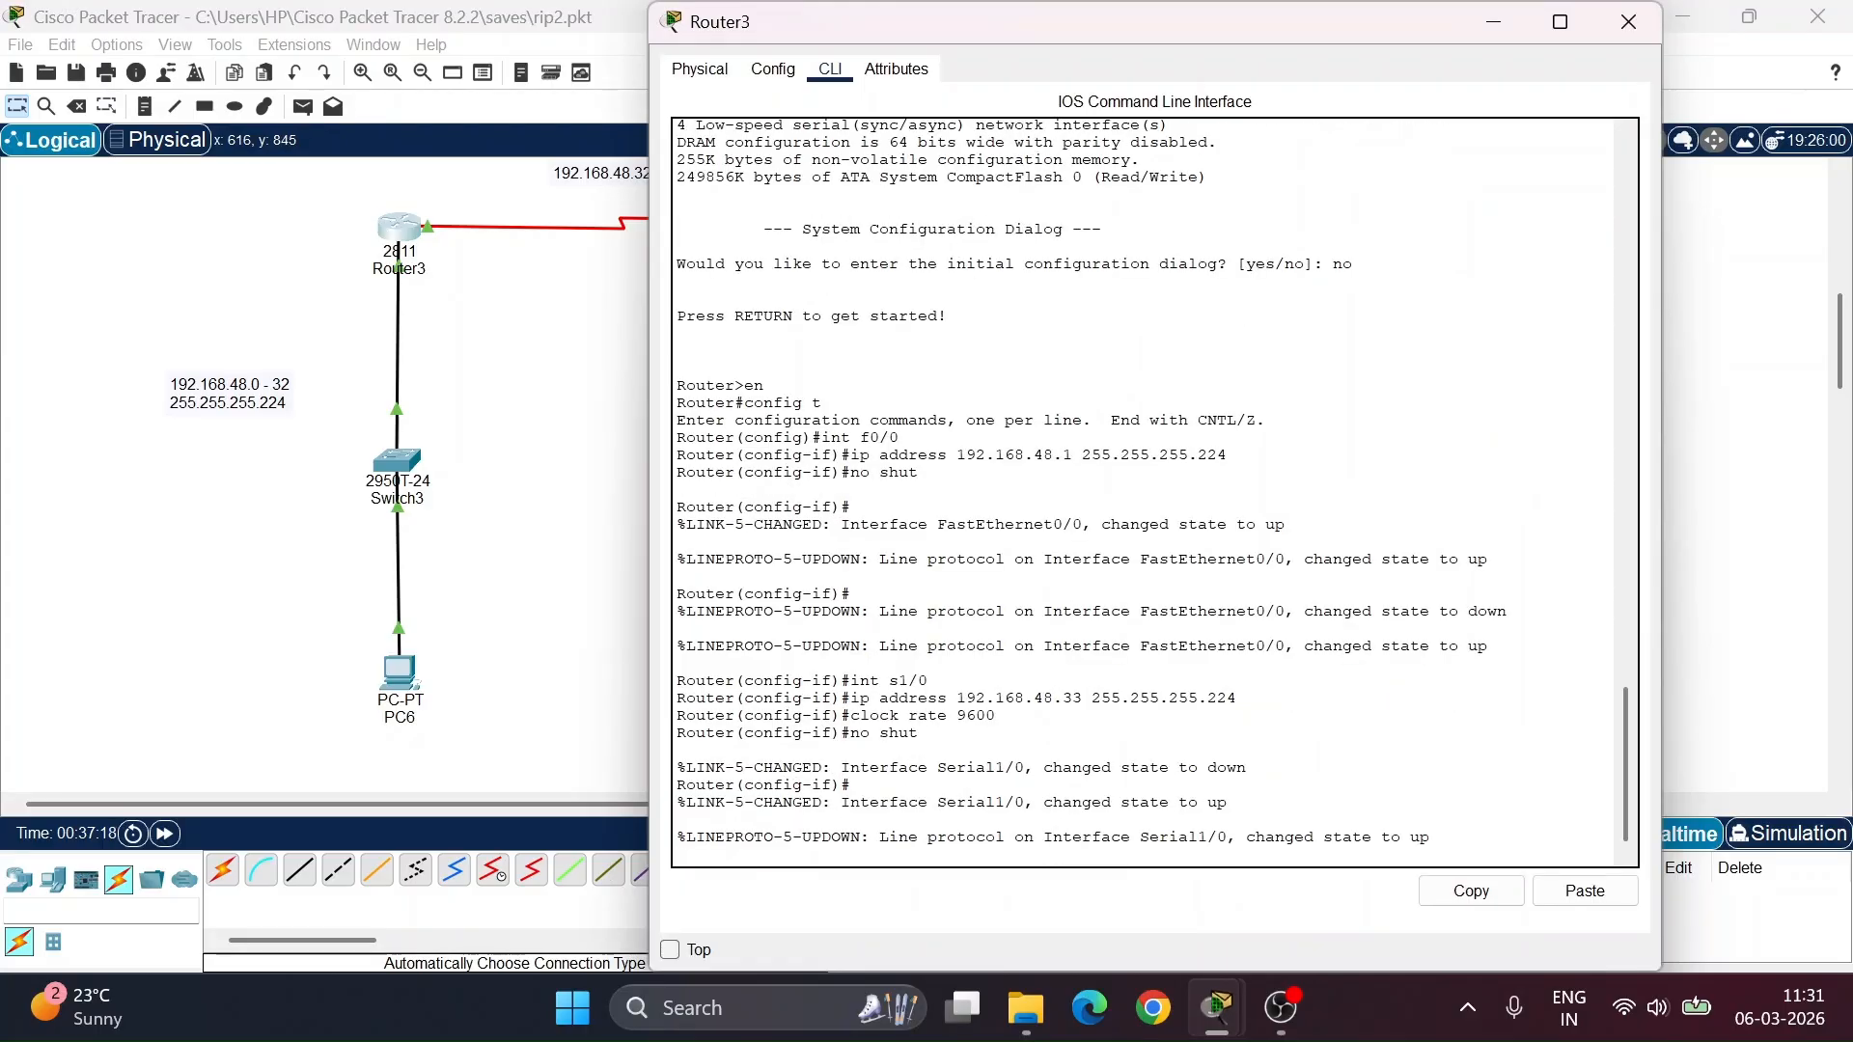
{"action": "key", "text": "Return"}
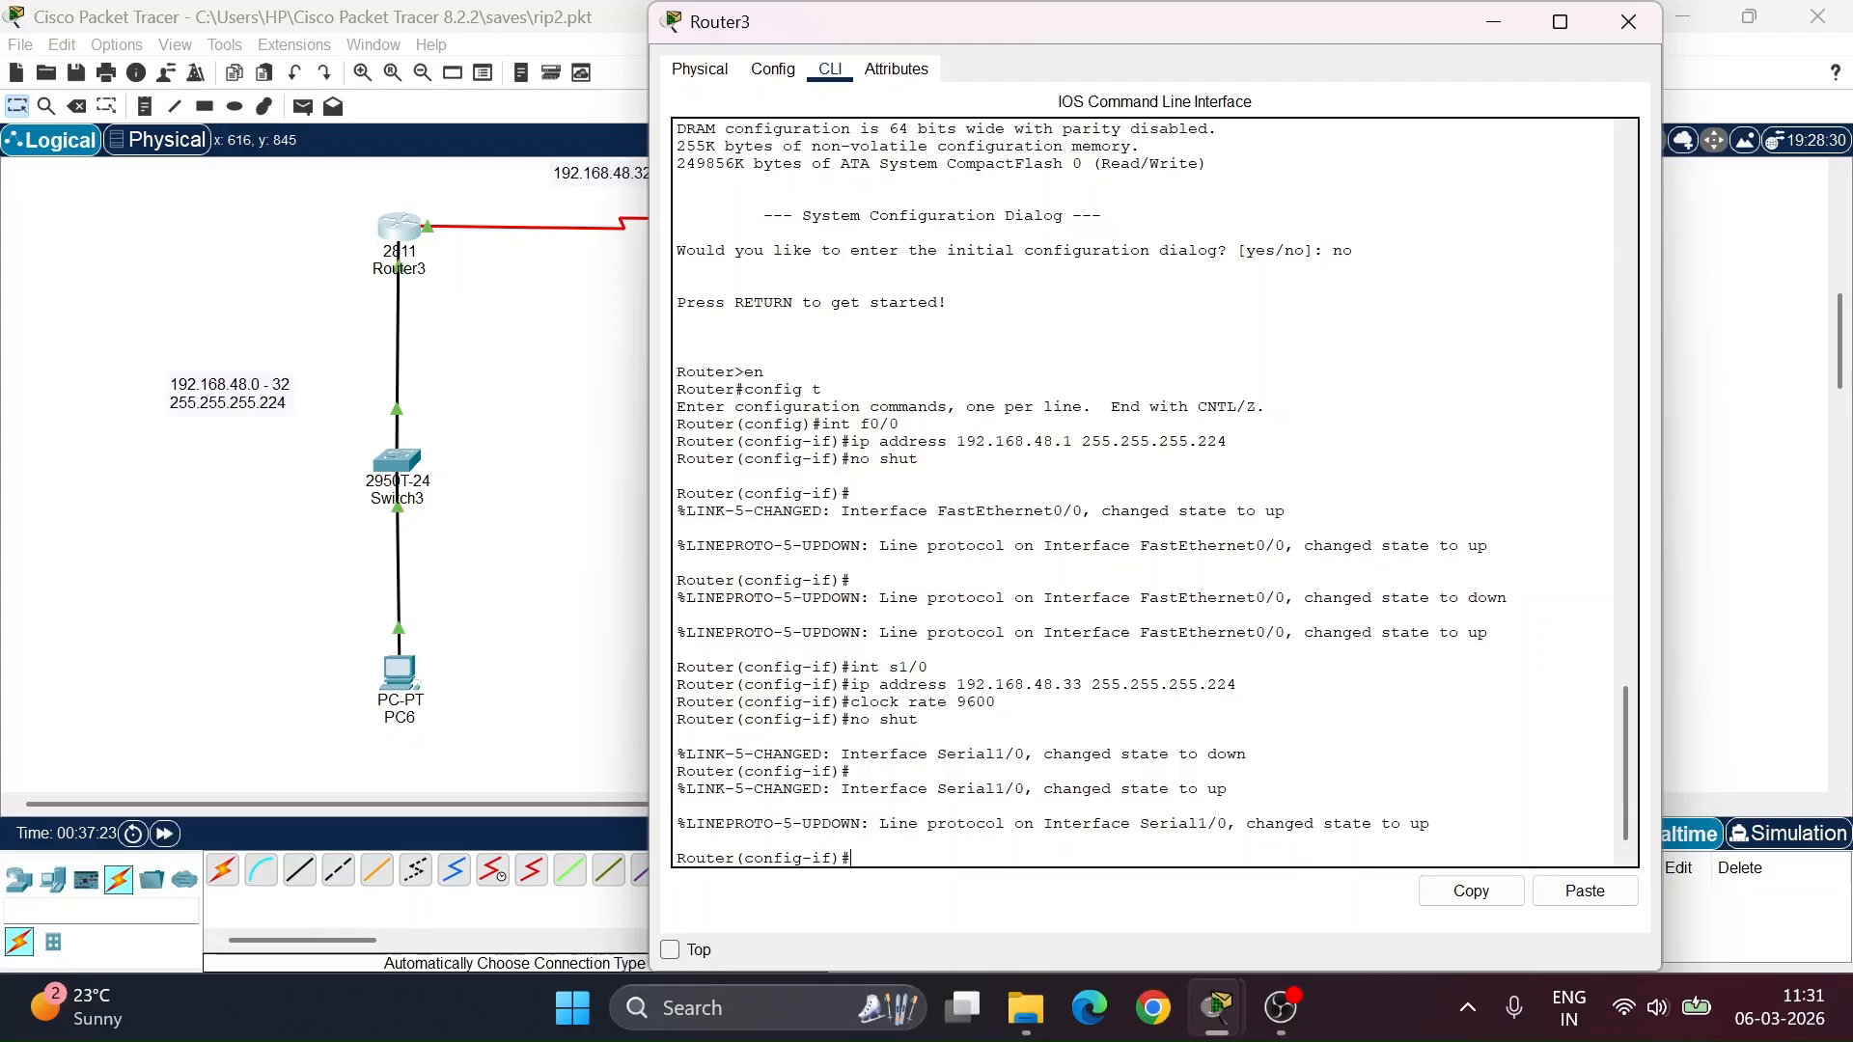
{"action": "type", "text": "router rip"}
{"action": "key", "text": "Return"}
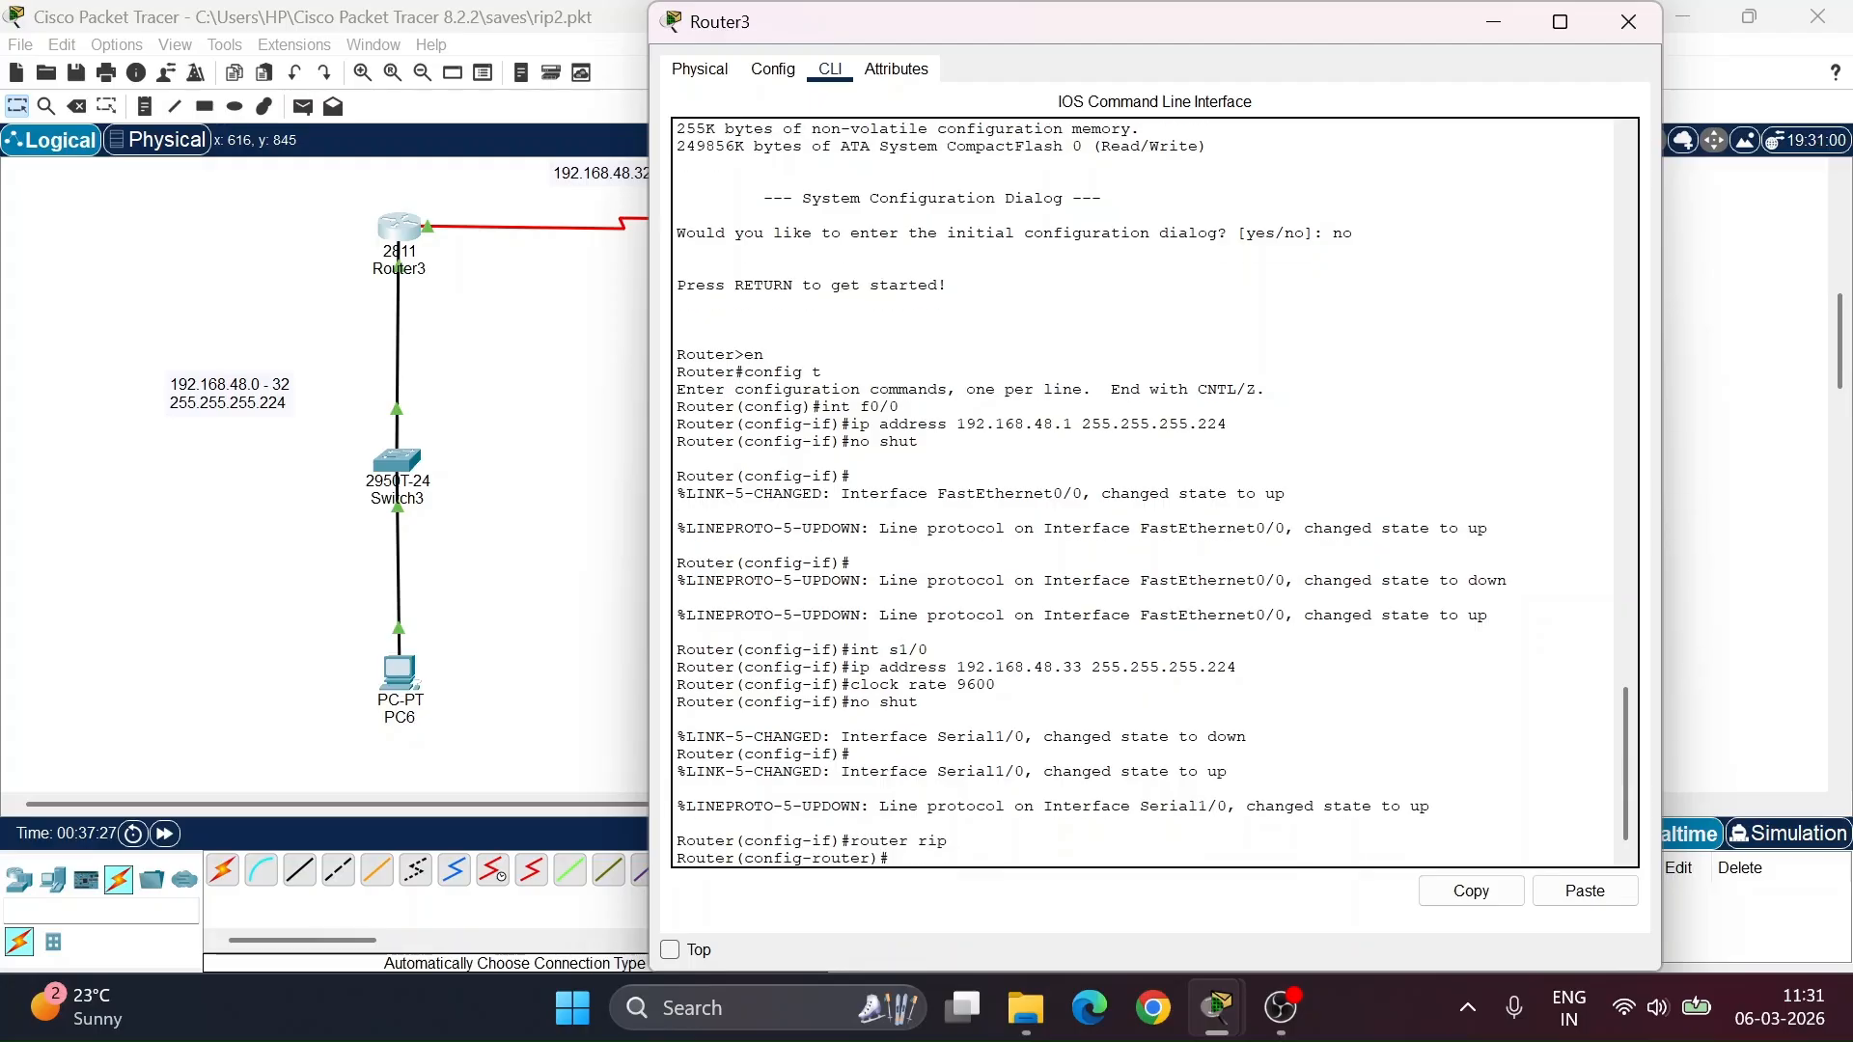
{"action": "type", "text": "version 2"}
{"action": "key", "text": "Return"}
- Advertise network 192.168.48.0 in Router3's RIP configuration, checking the subnet label on the topology
{"action": "type", "text": "network"}
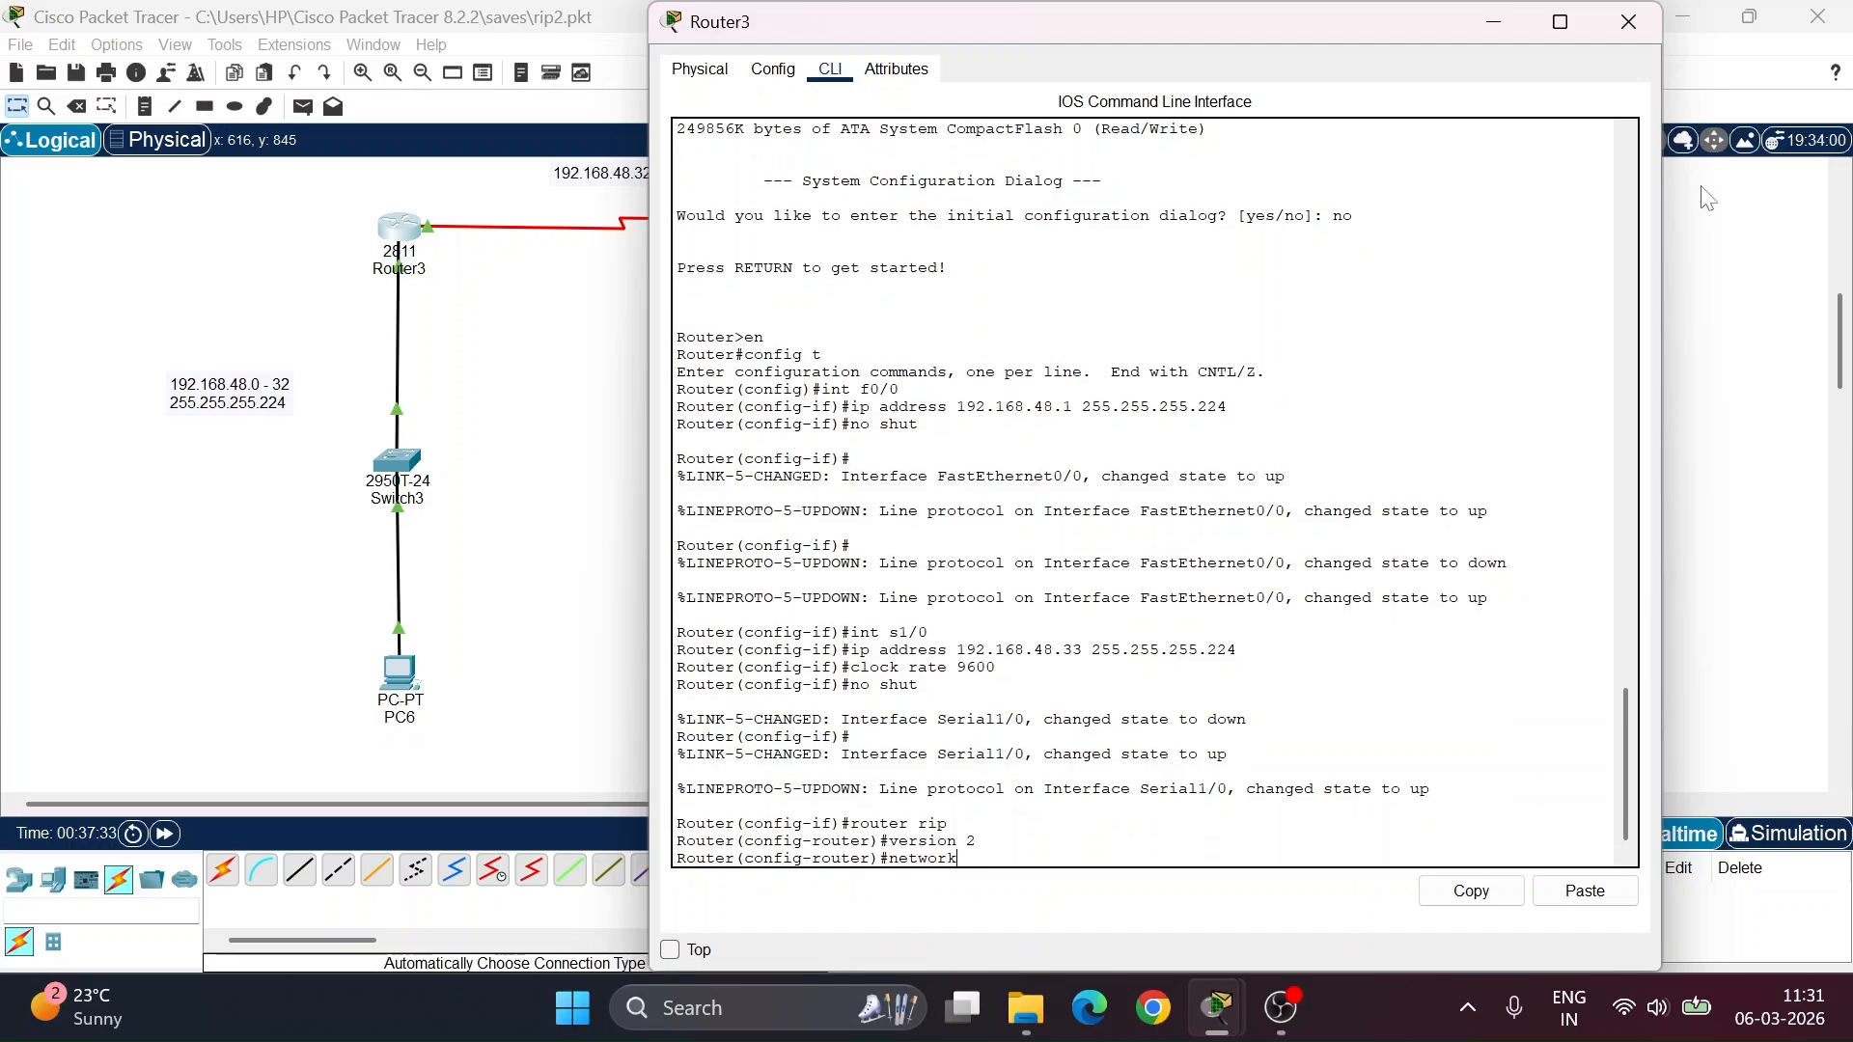
{"action": "left_click", "coordinate": [1503, 25]}
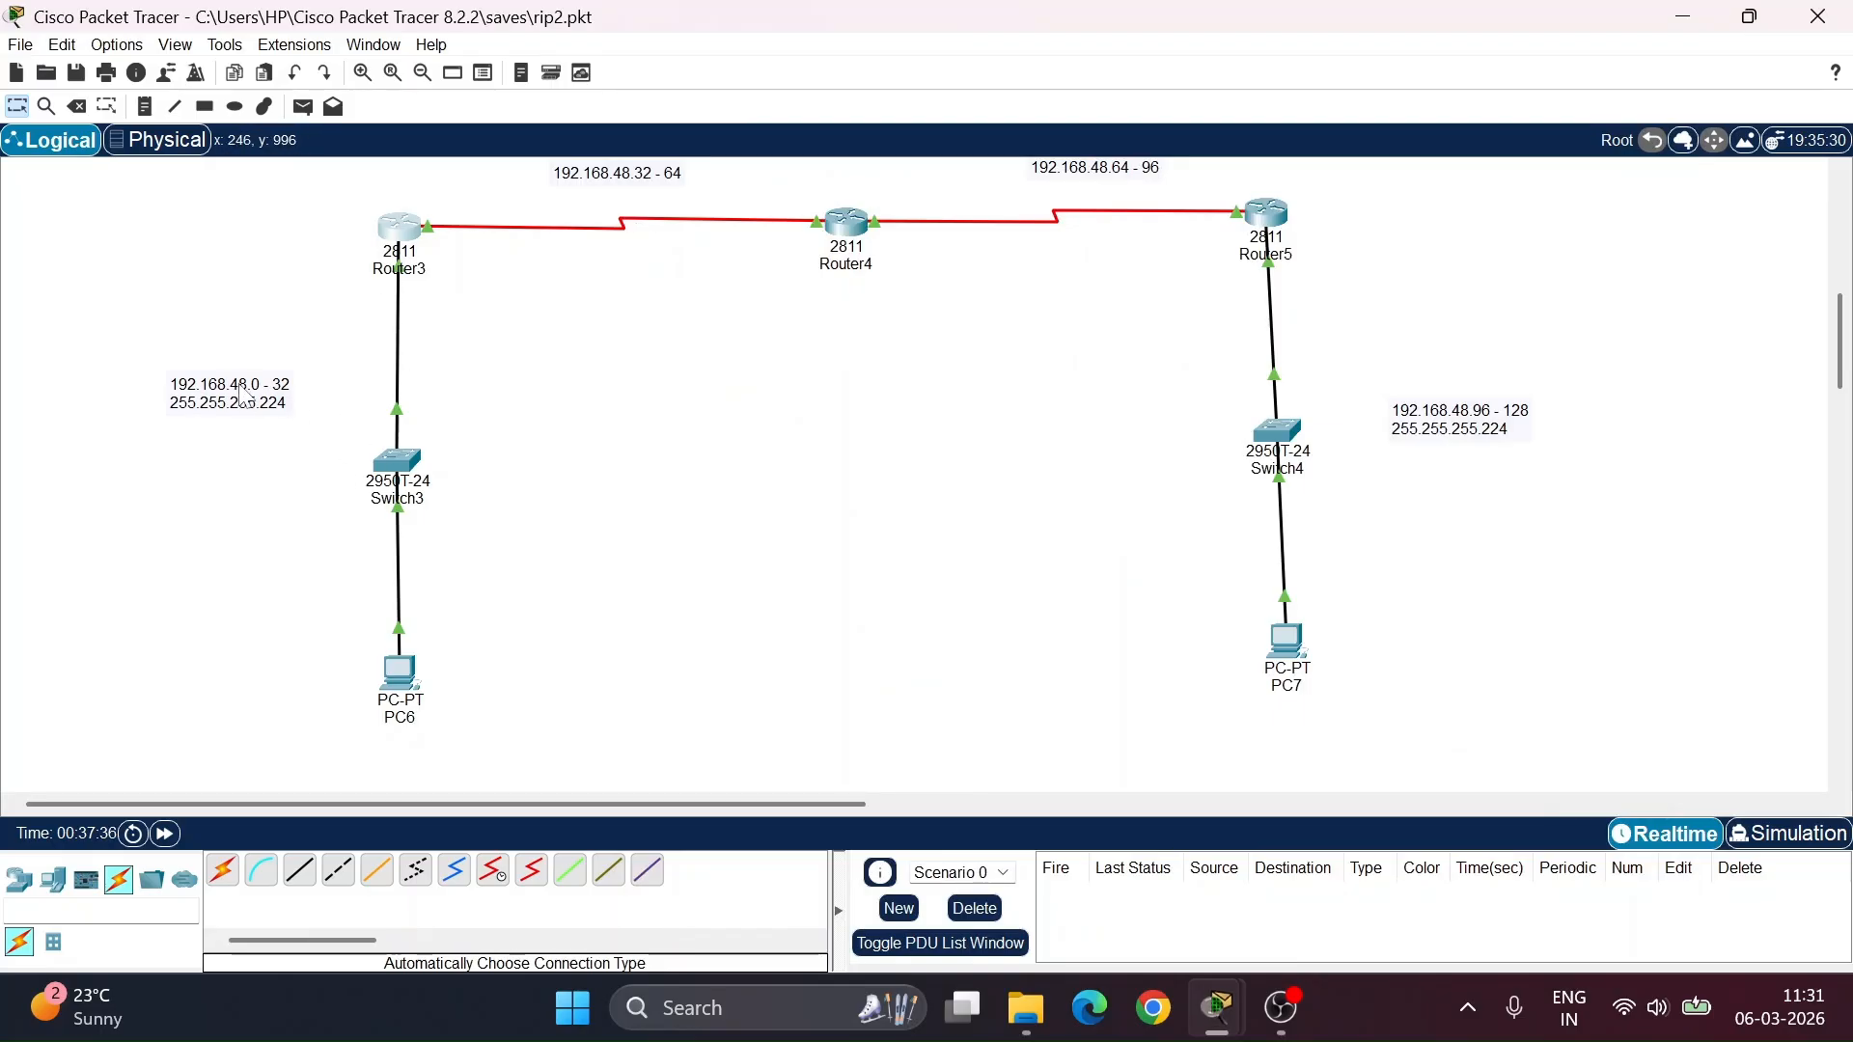
{"action": "left_click", "coordinate": [403, 237]}
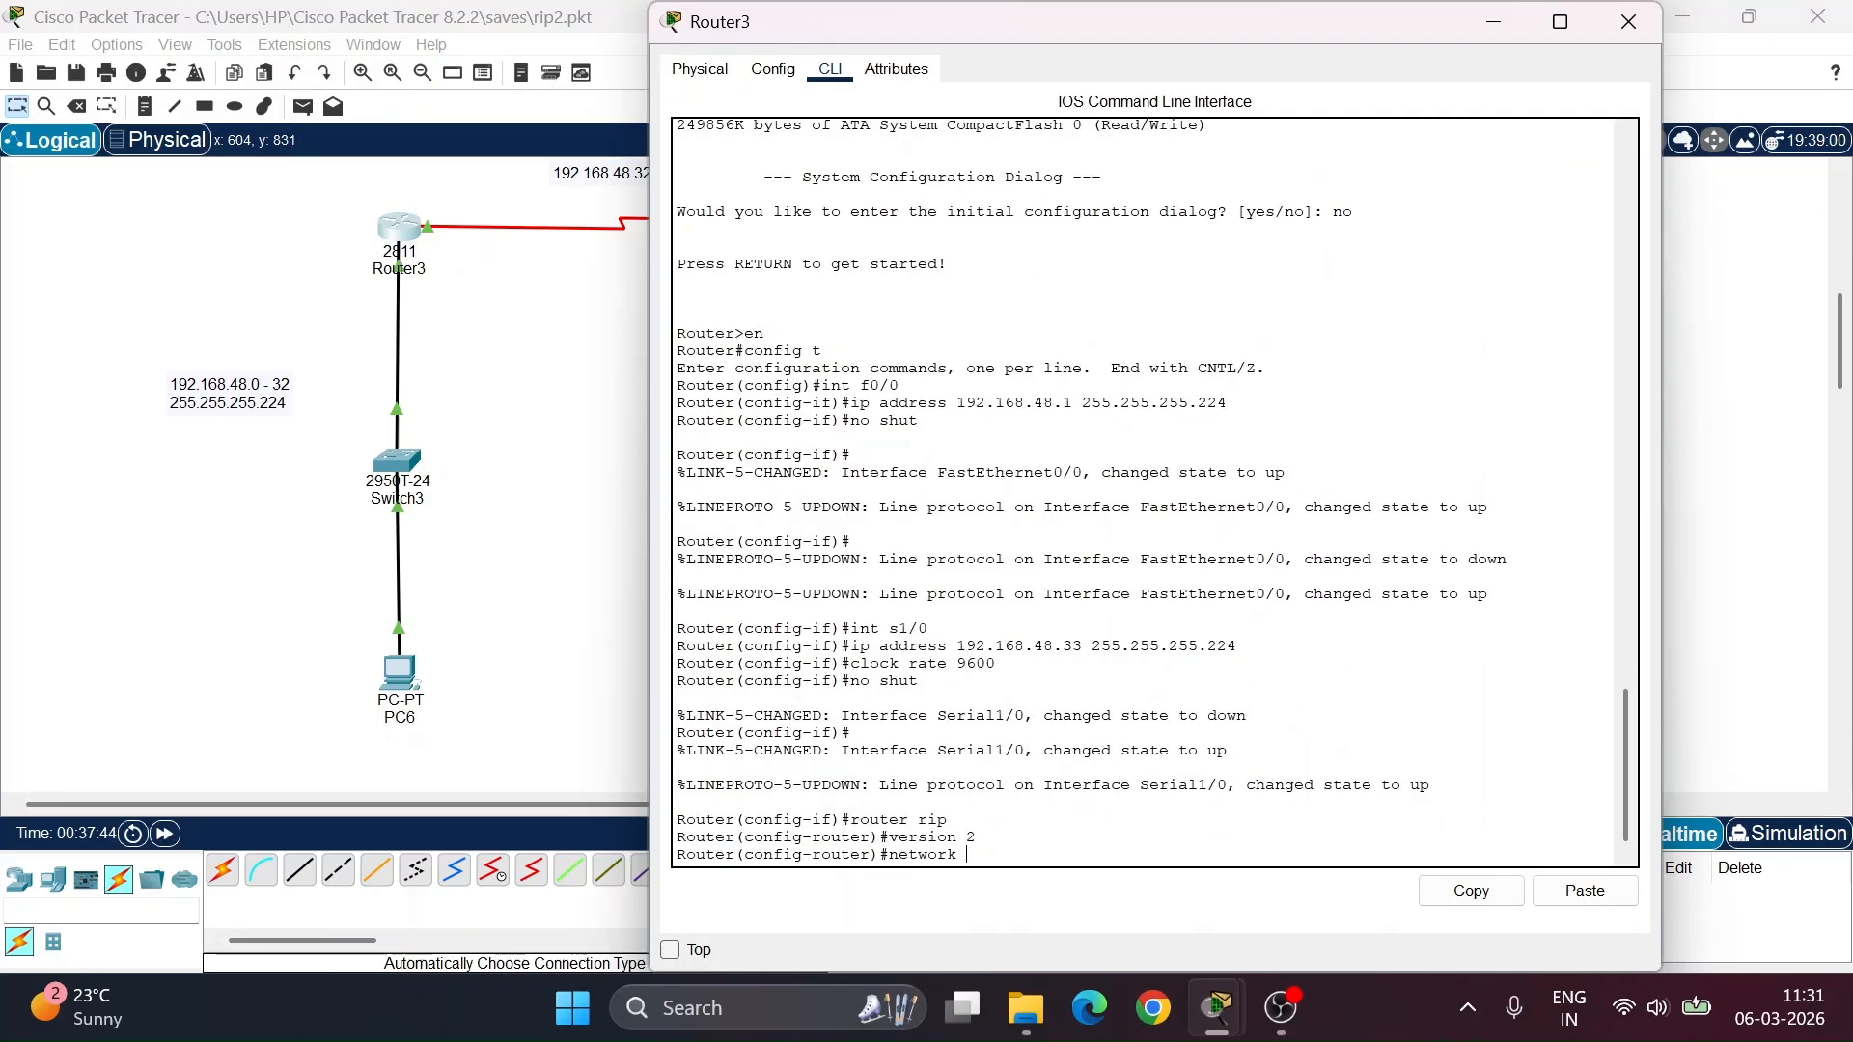
{"action": "type", "text": "192.168.48.0"}
{"action": "key", "text": "Return"}
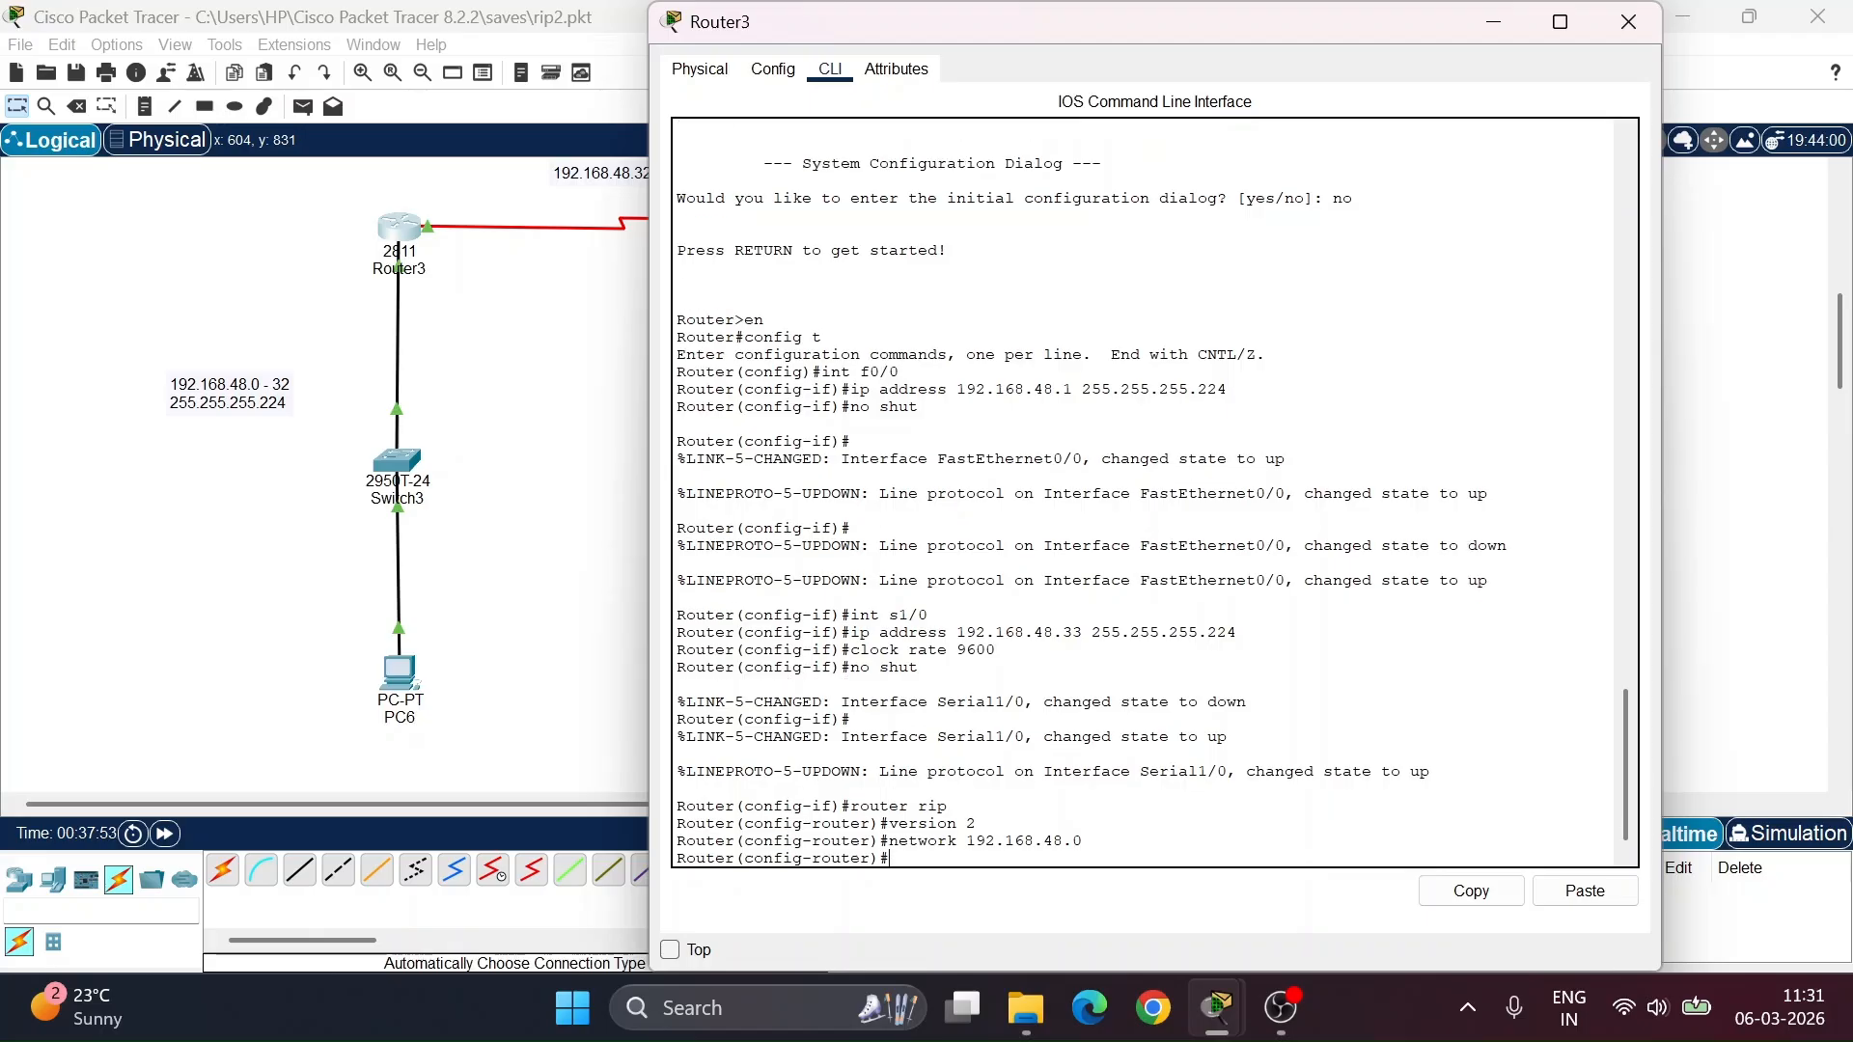
- Advertise network 192.168.48.32 in Router3's RIP configuration and exit router configuration mode
{"action": "key", "text": "Up"}
{"action": "type", "text": "32"}
{"action": "key", "text": "Return"}
{"action": "type", "text": "exit"}
{"action": "key", "text": "Return"}
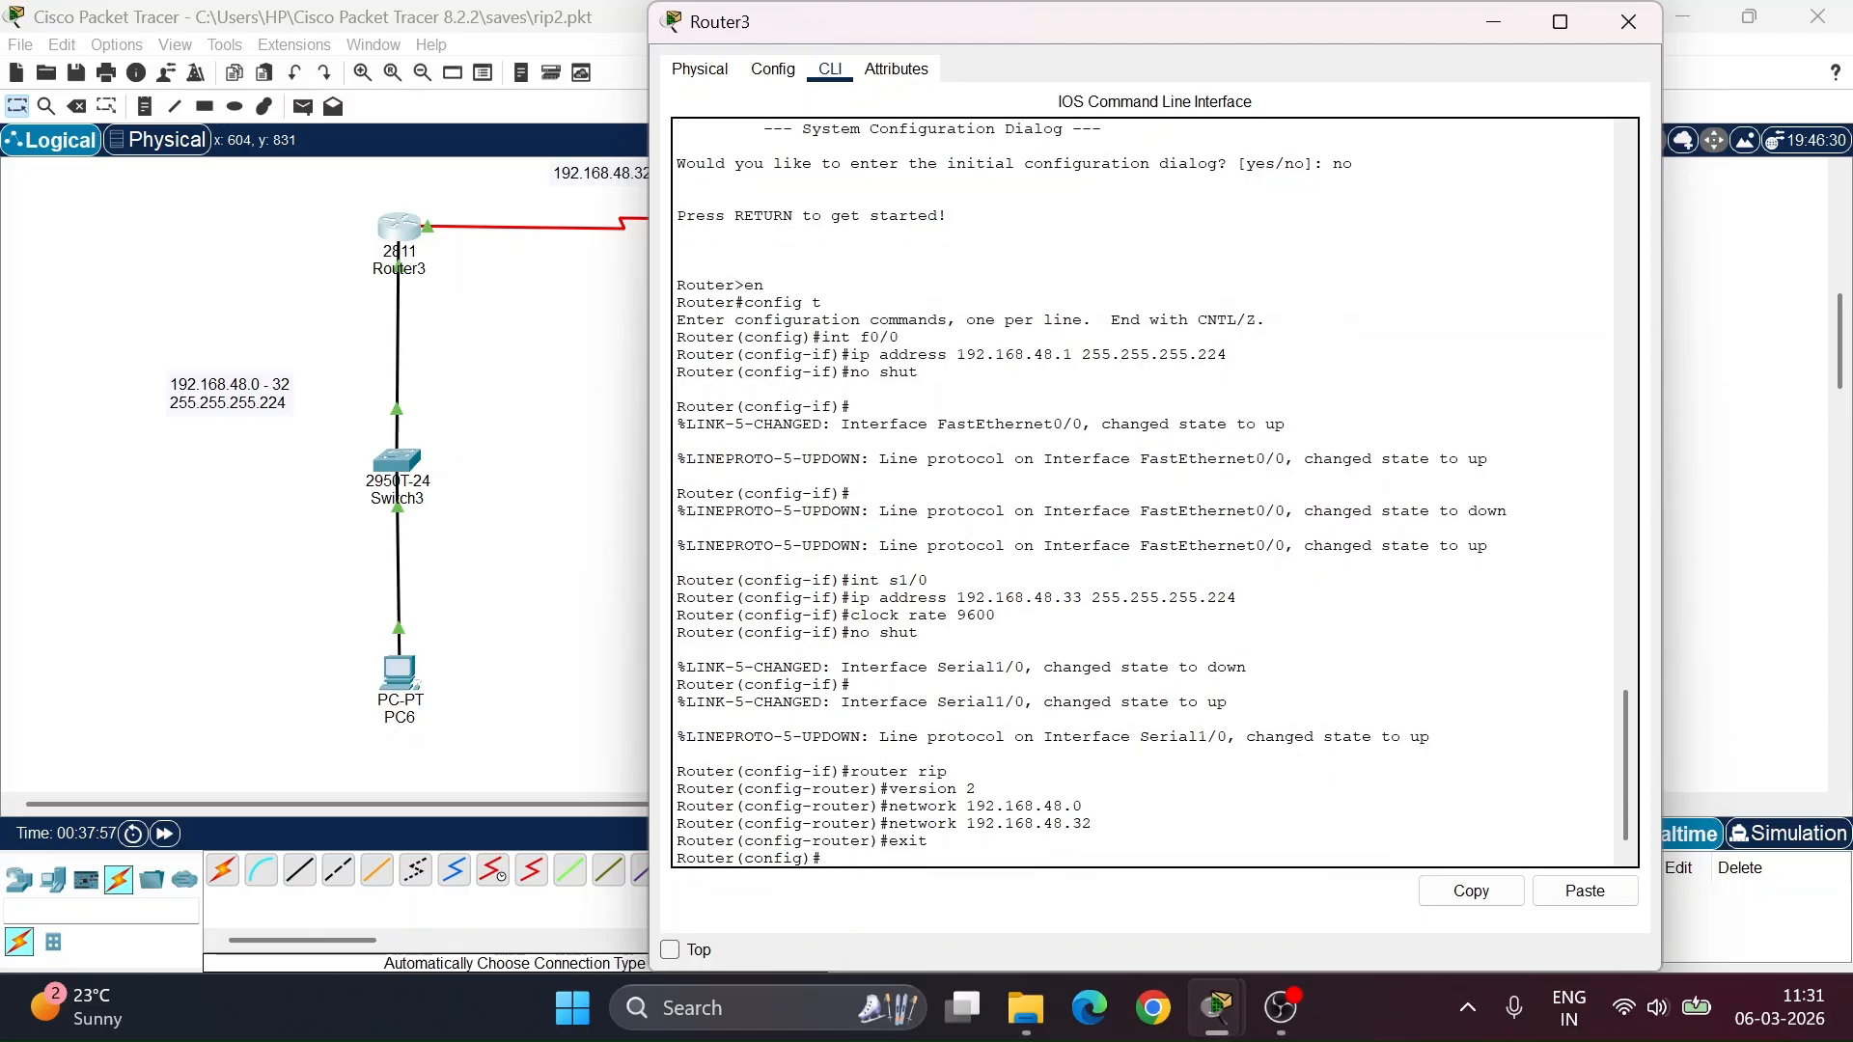
{"action": "left_click", "coordinate": [1498, 22]}
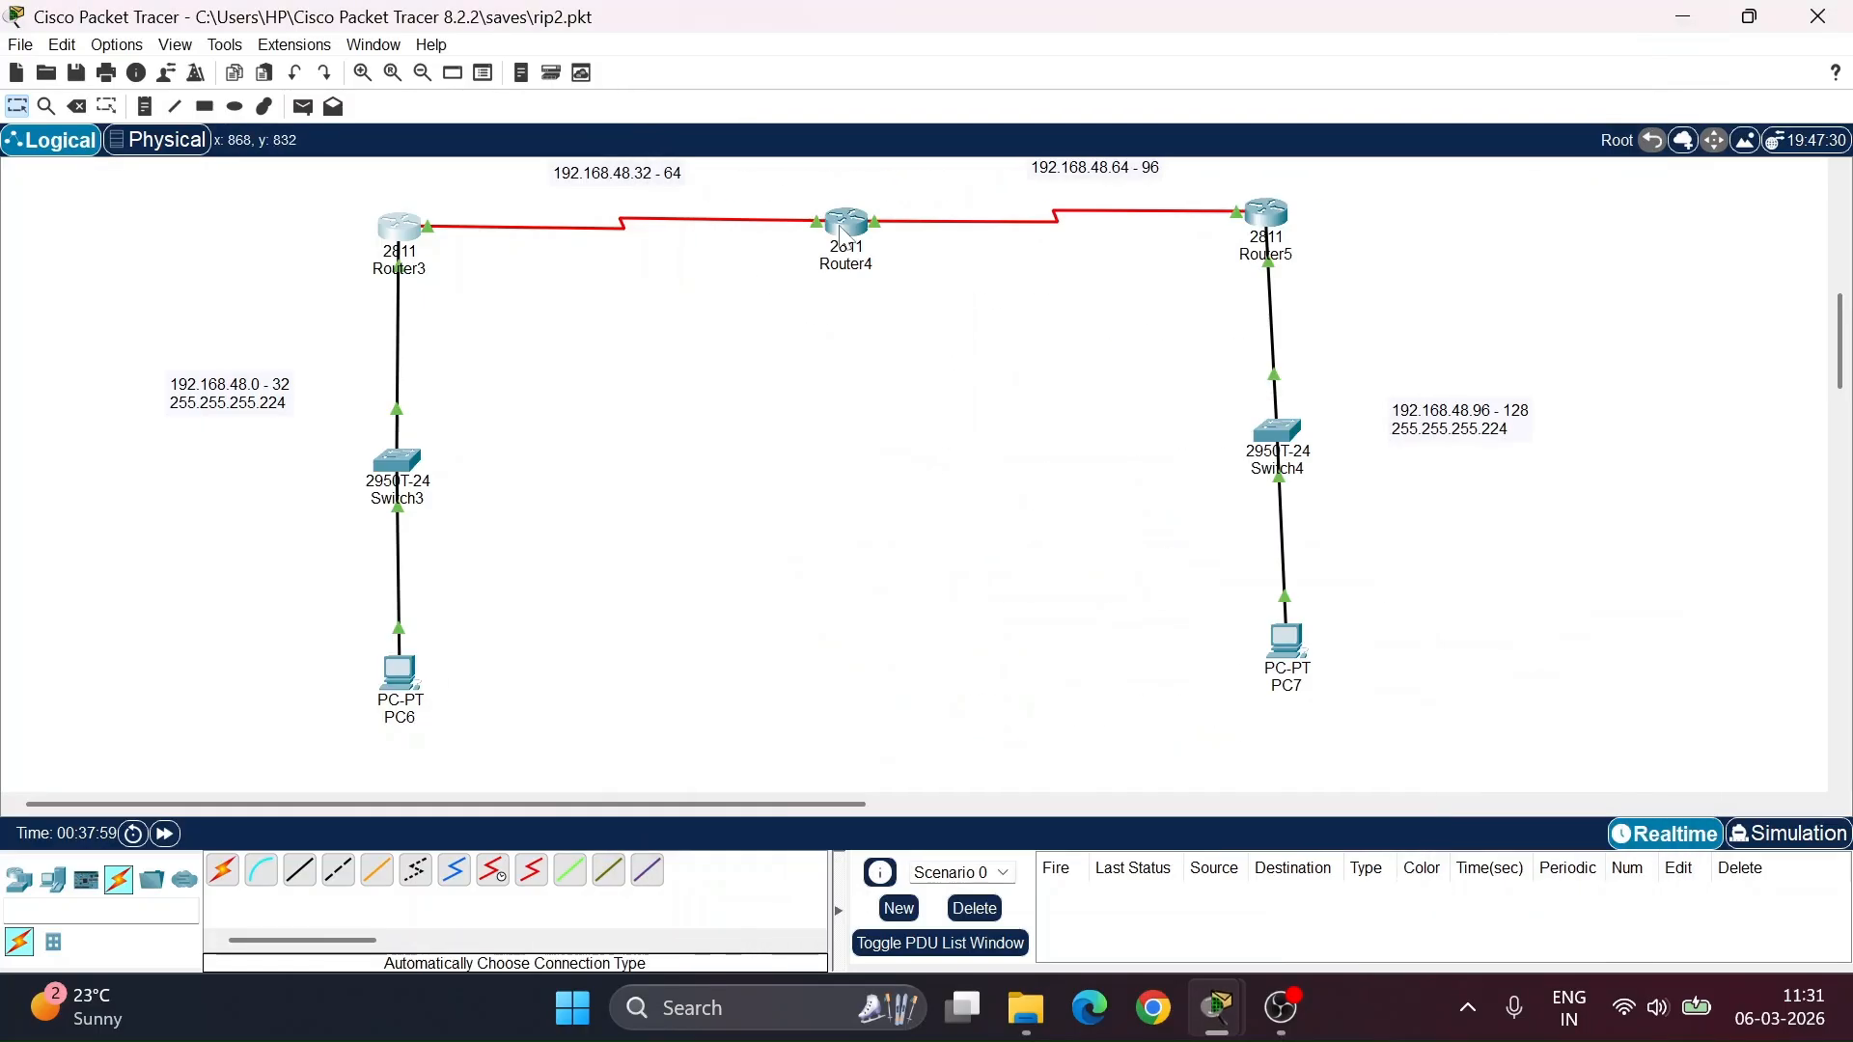
- Start RIP routing on Router4 with router rip and set it to version 2
{"action": "left_click", "coordinate": [845, 229]}
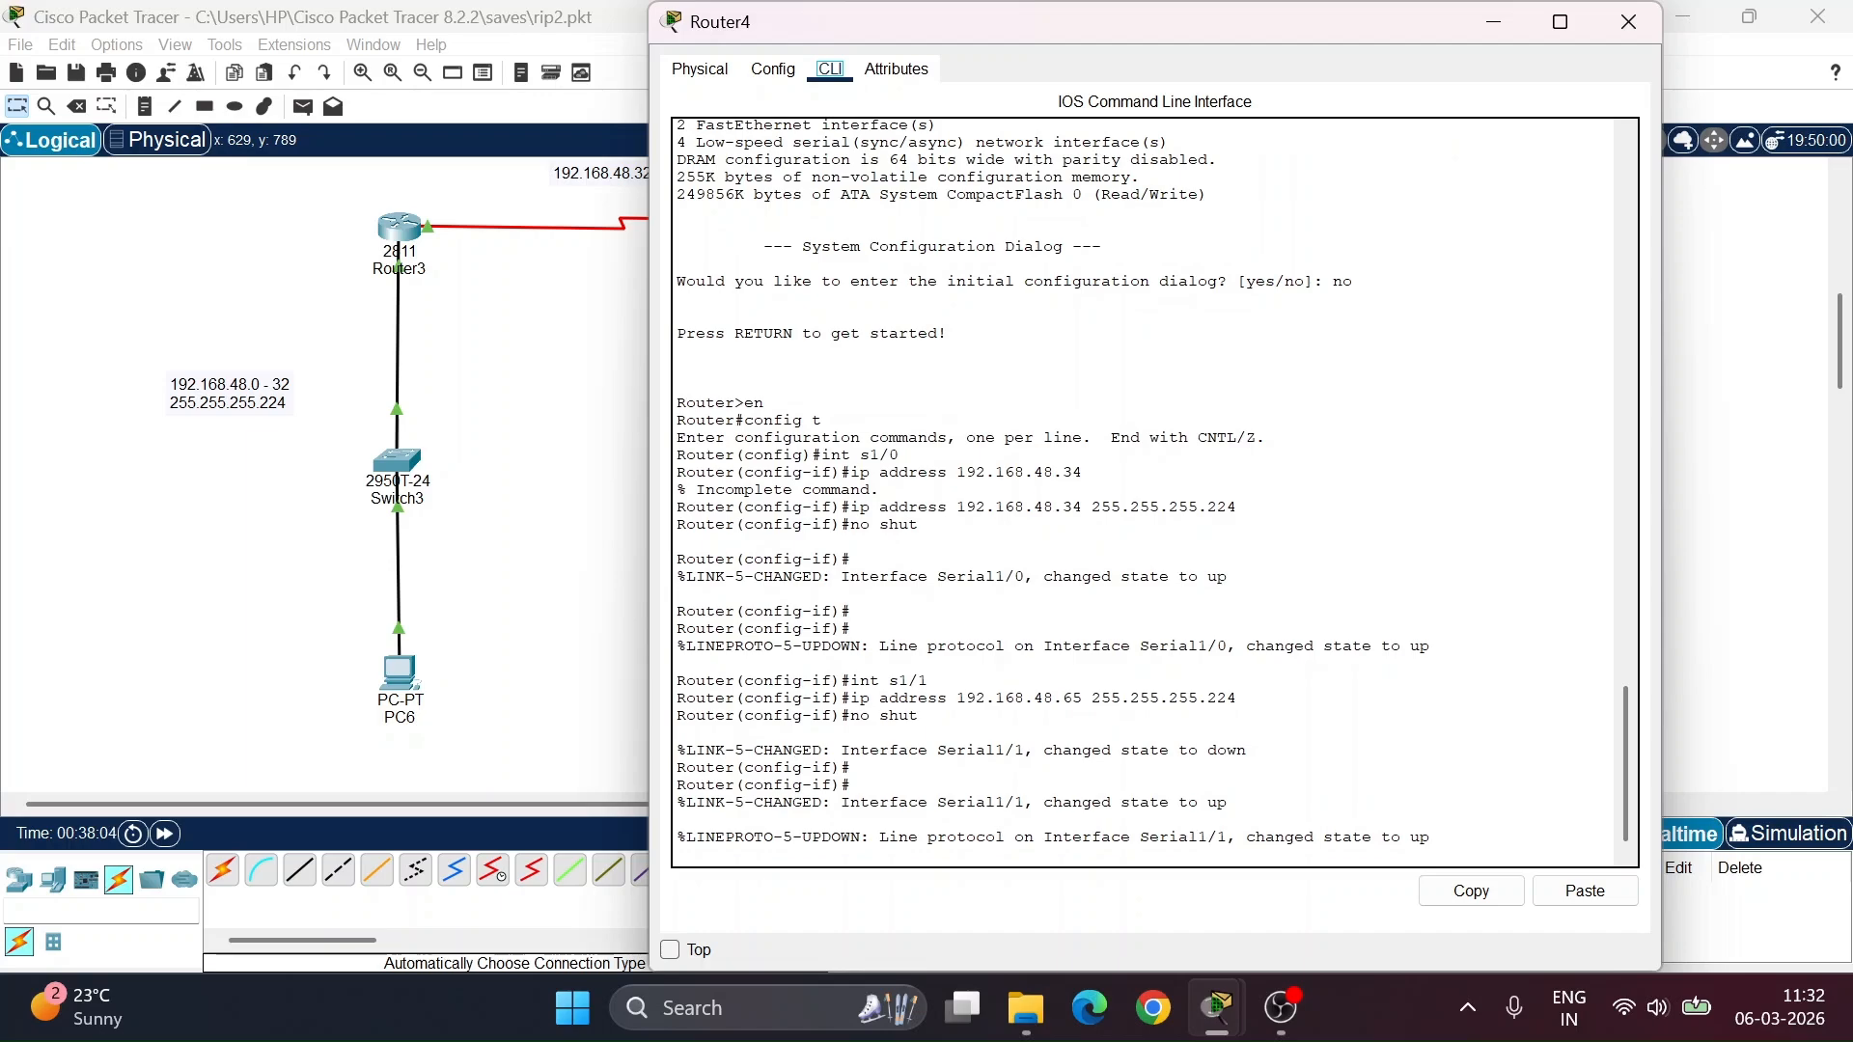
{"action": "key", "text": "Return"}
{"action": "type", "text": "rou"}
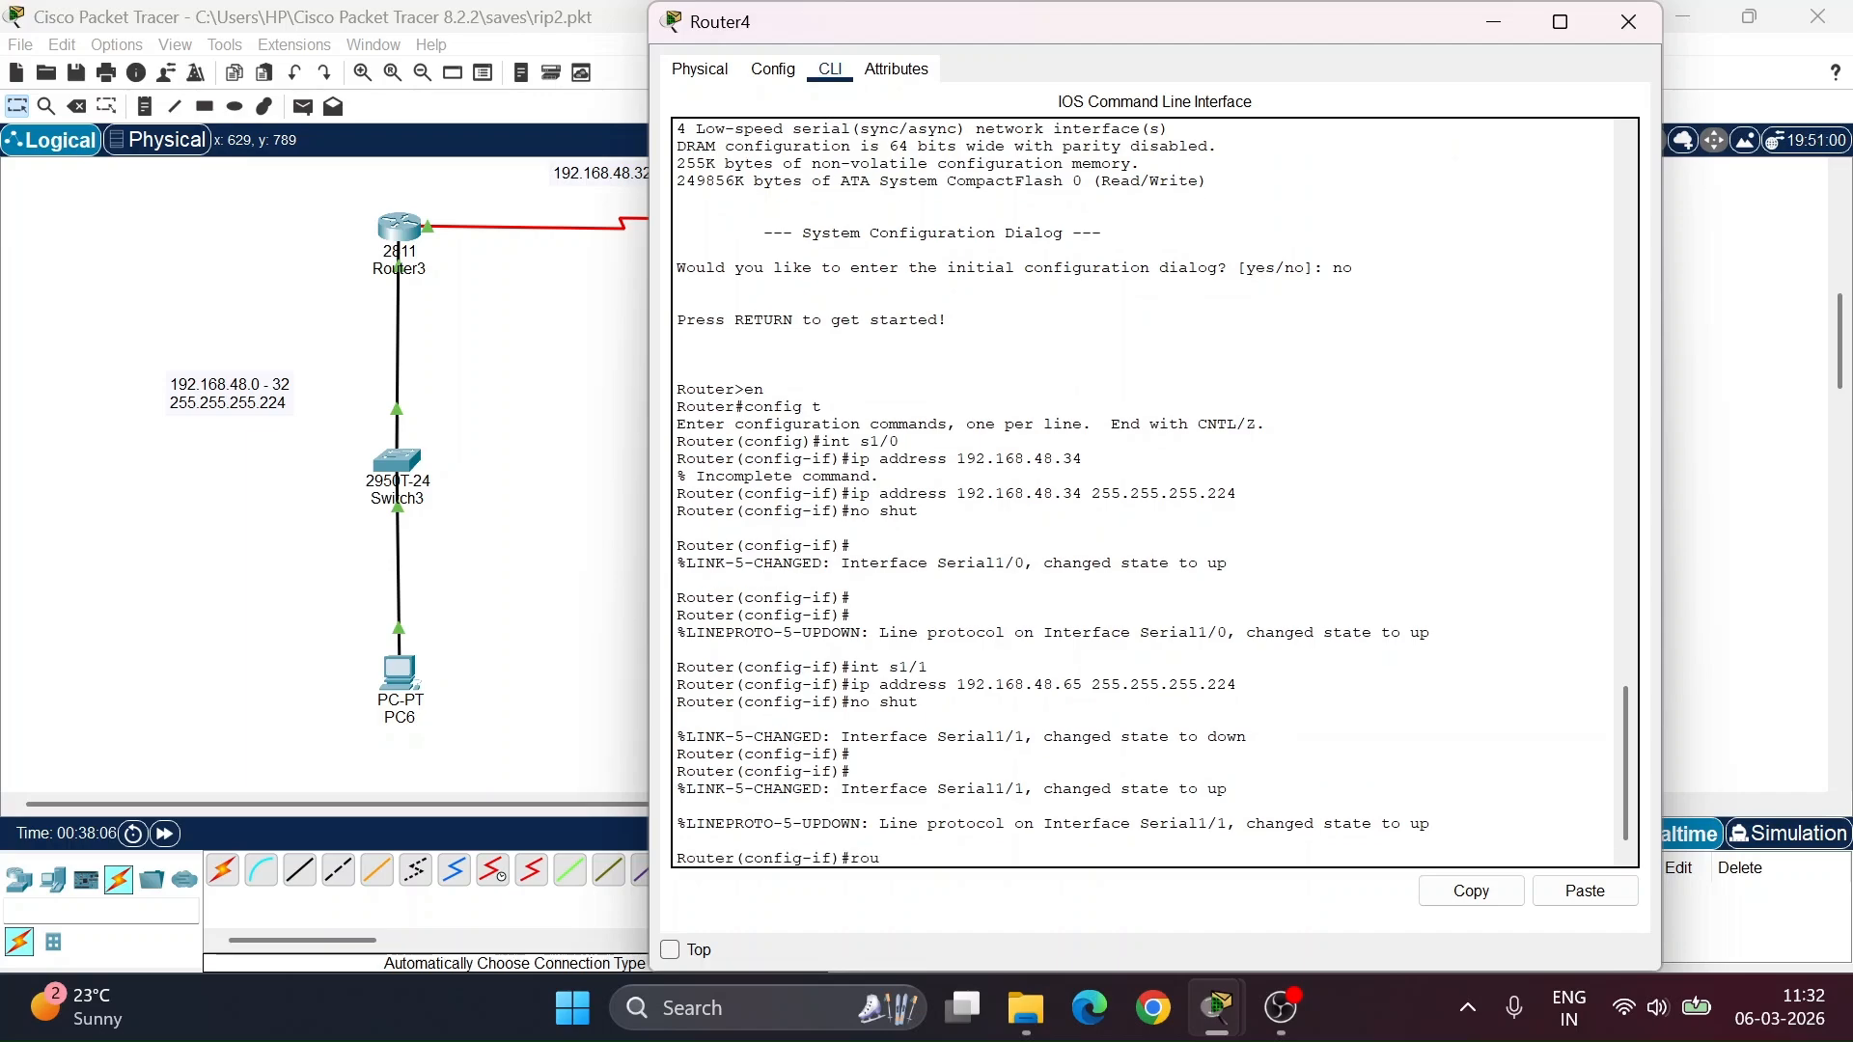
{"action": "type", "text": "ter ipp"}
{"action": "key", "text": "Return"}
{"action": "type", "text": "version 2"}
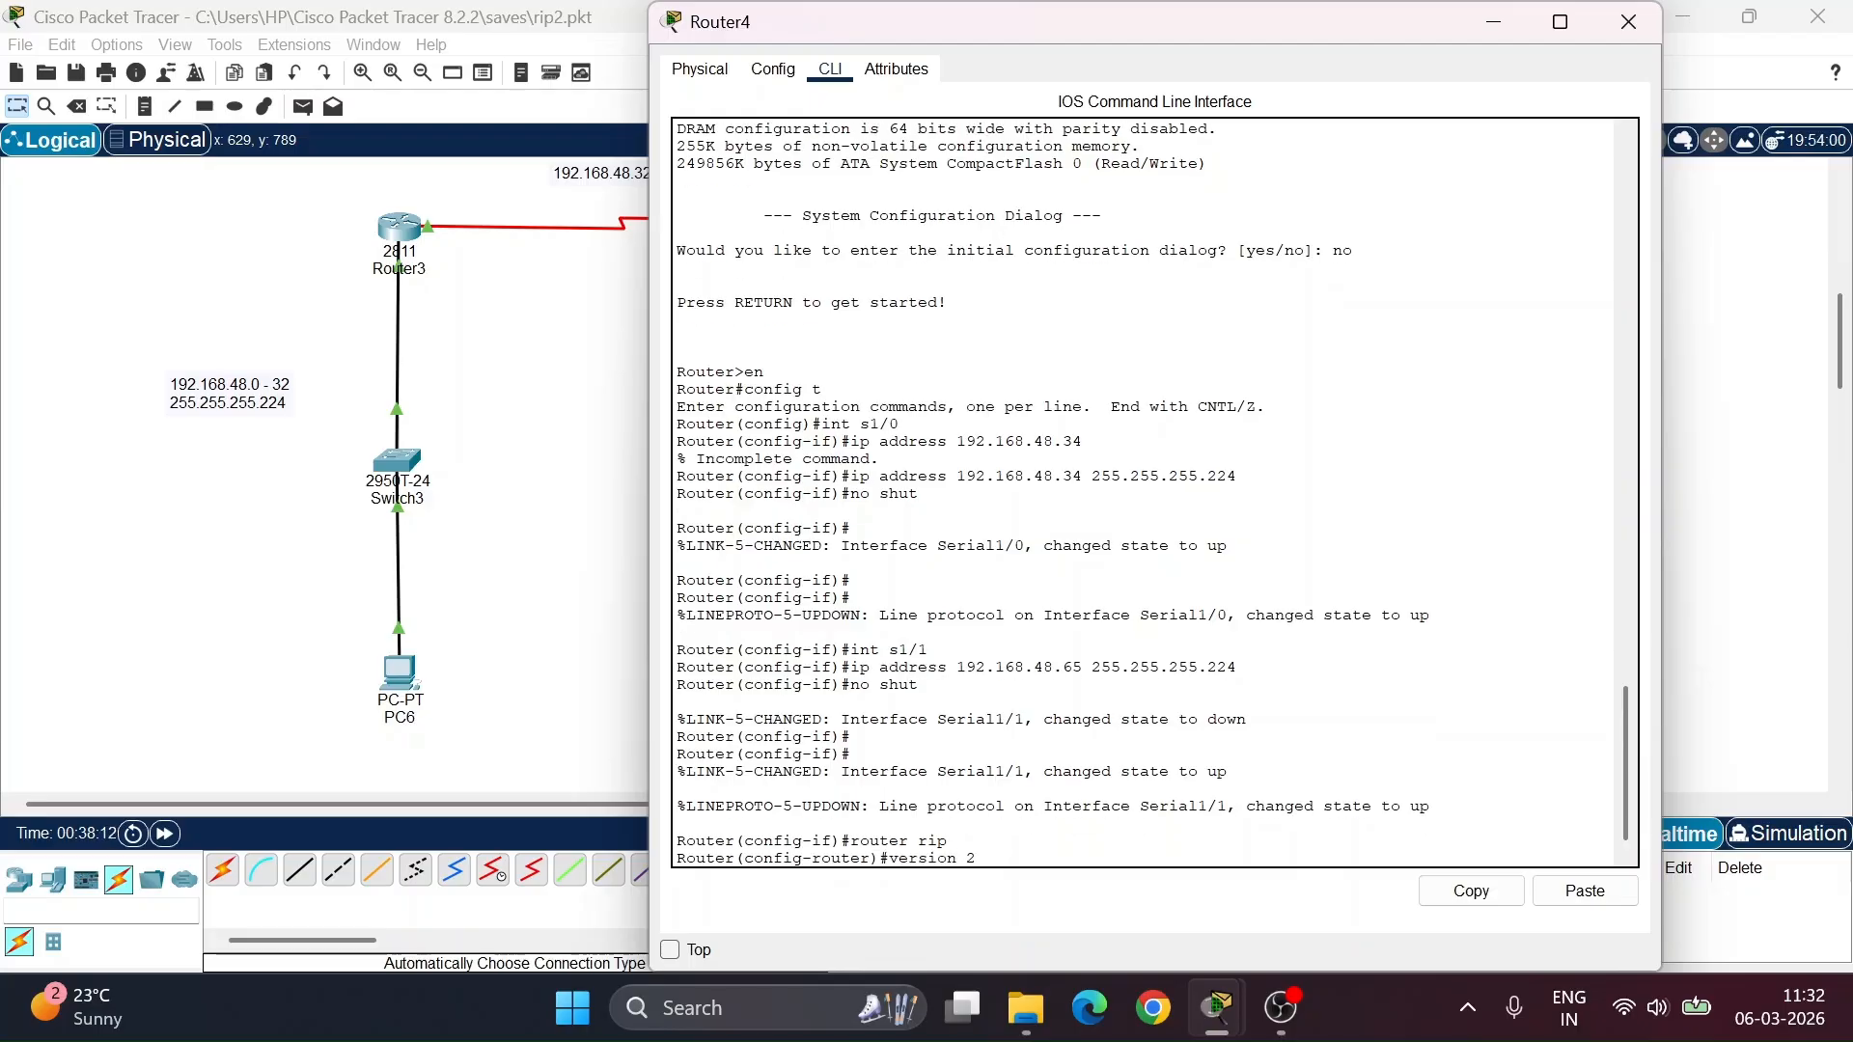
{"action": "key", "text": "Return"}
- Advertise networks 192.168.48.32 and 192.168.48.64 in Router4's RIP configuration and exit router configuration mode
{"action": "type", "text": "nfig-router)#n"}
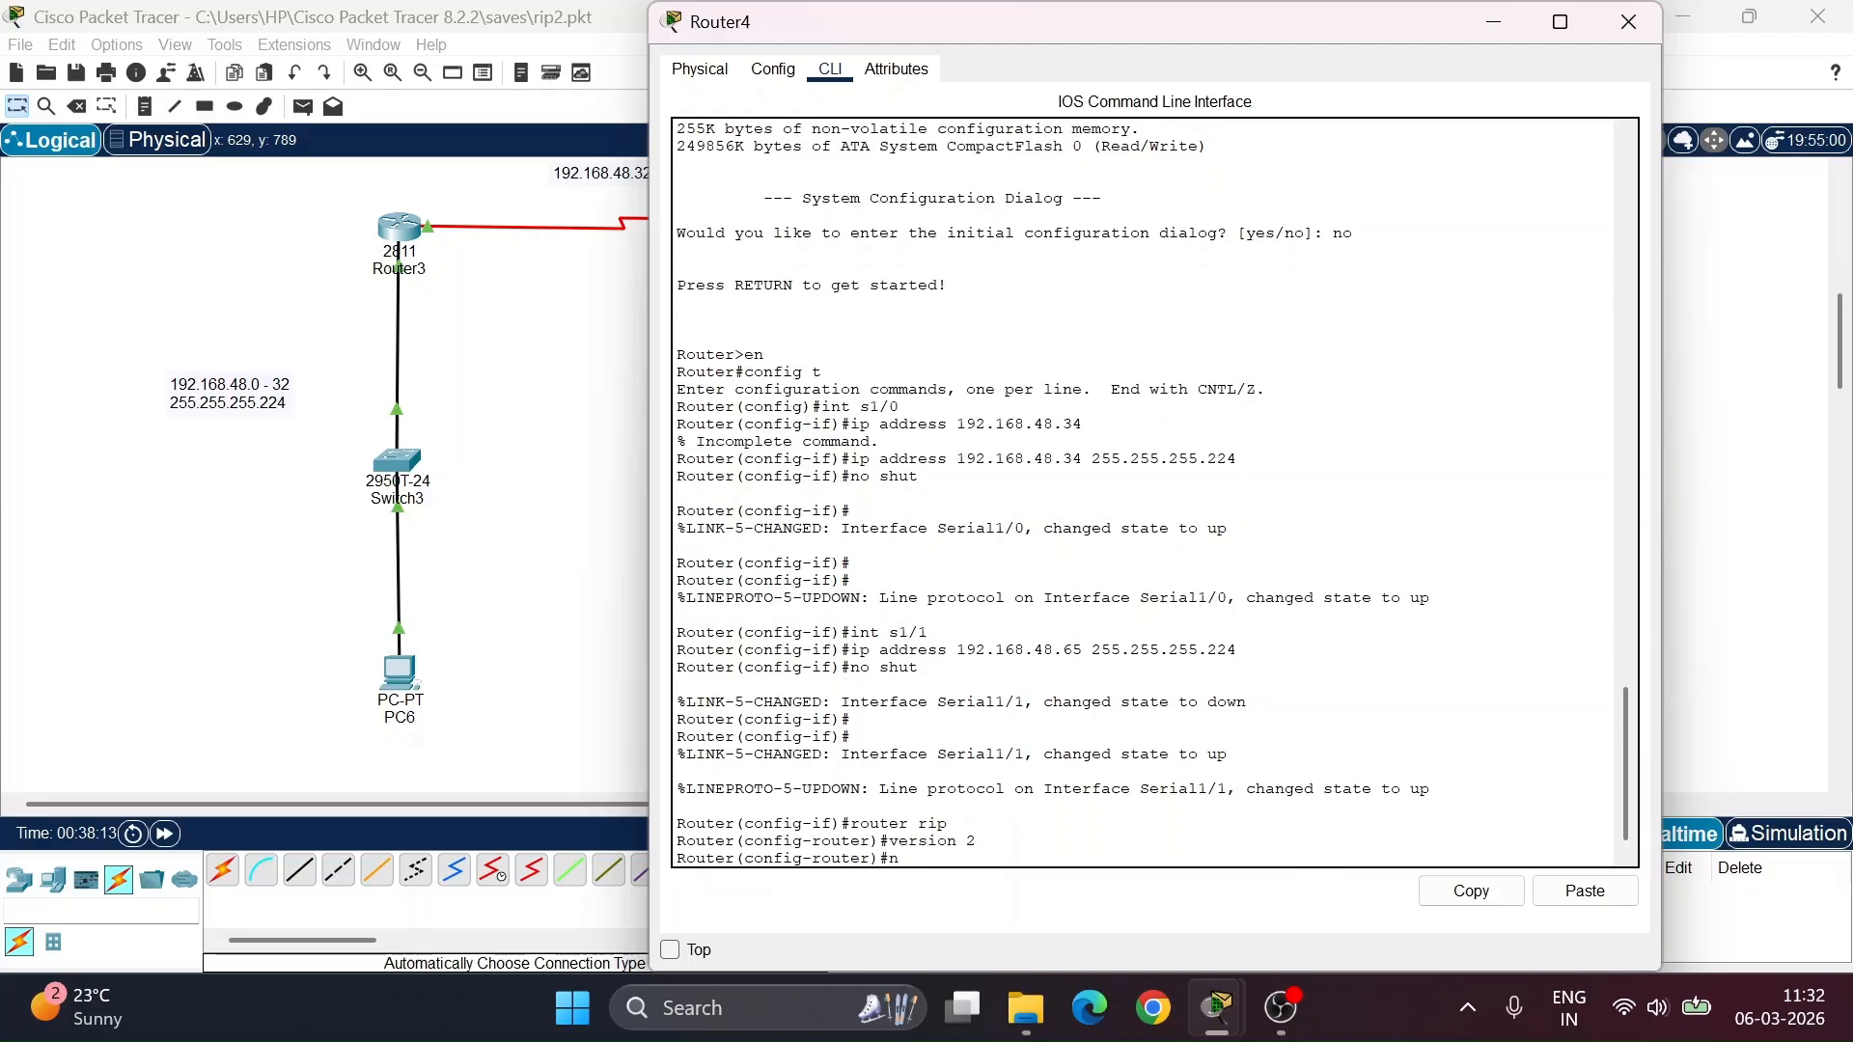
{"action": "type", "text": "etwork 192.168.48.32"}
{"action": "key", "text": "Return"}
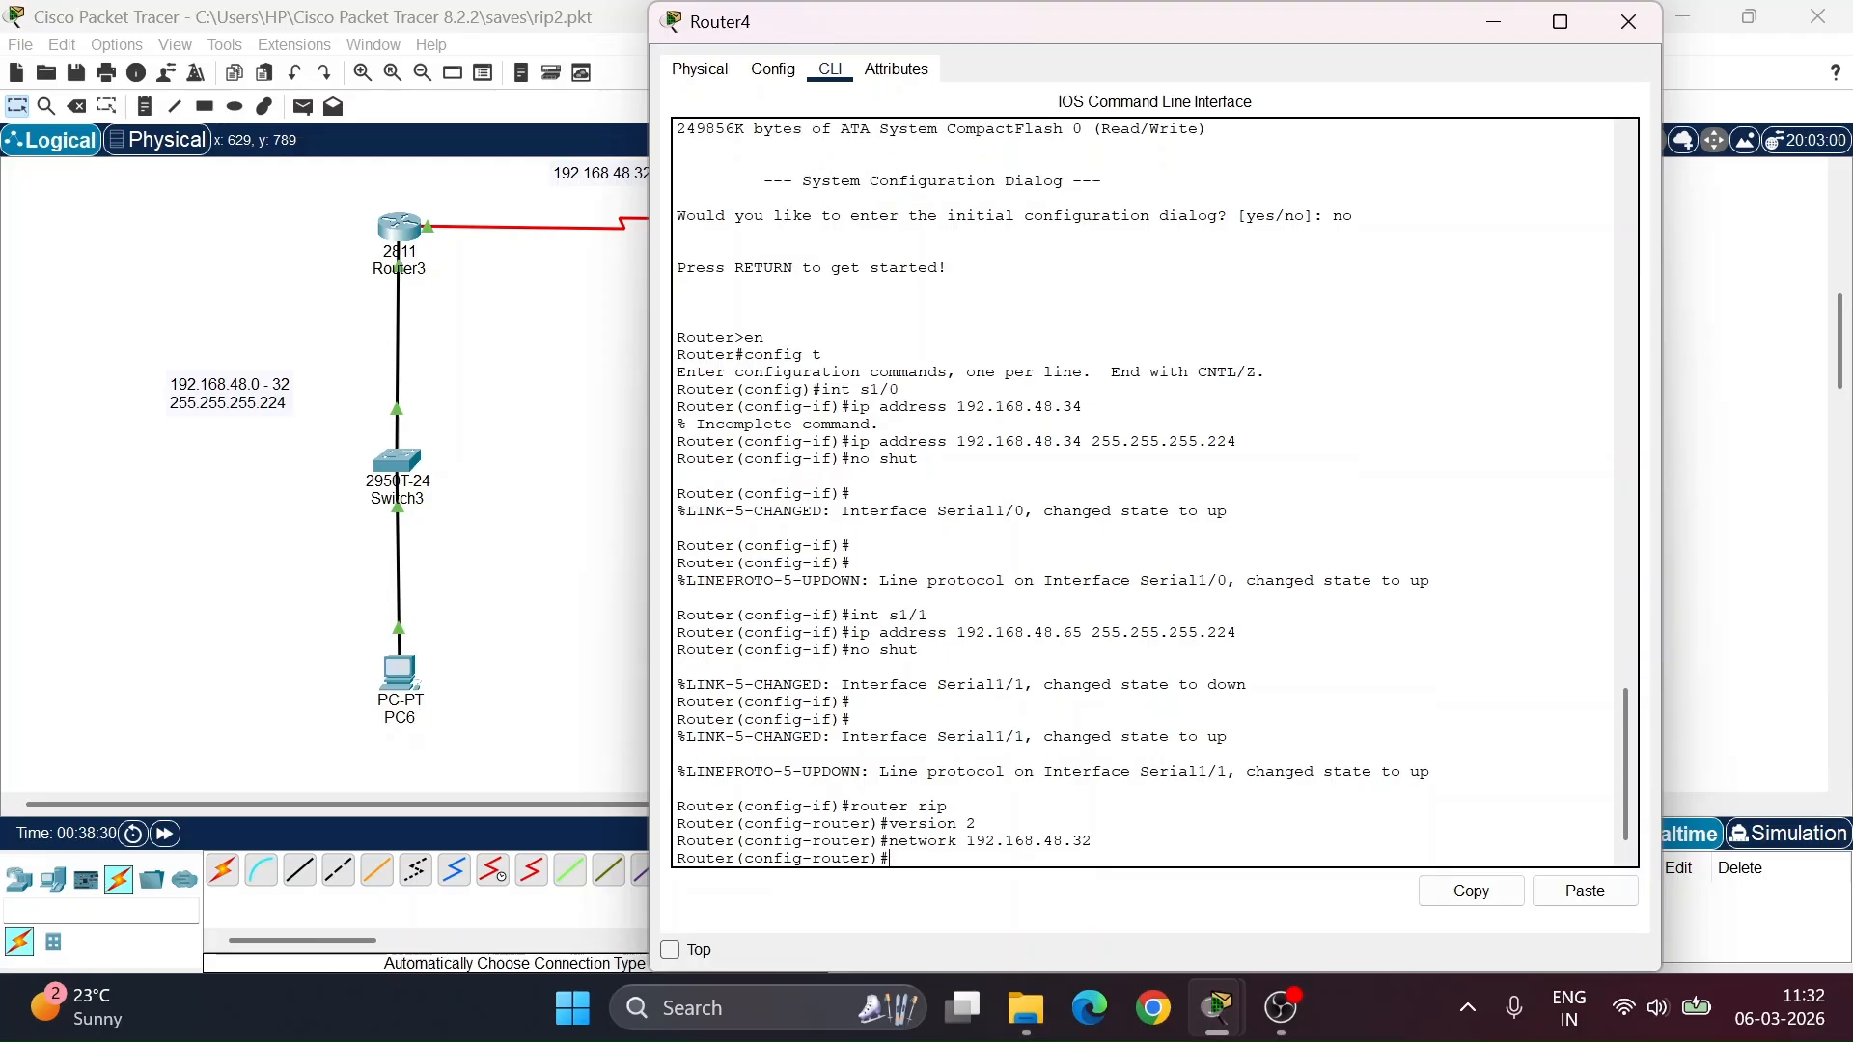
{"action": "key", "text": "Up"}
{"action": "type", "text": "64"}
{"action": "key", "text": "Return"}
{"action": "type", "text": "exit"}
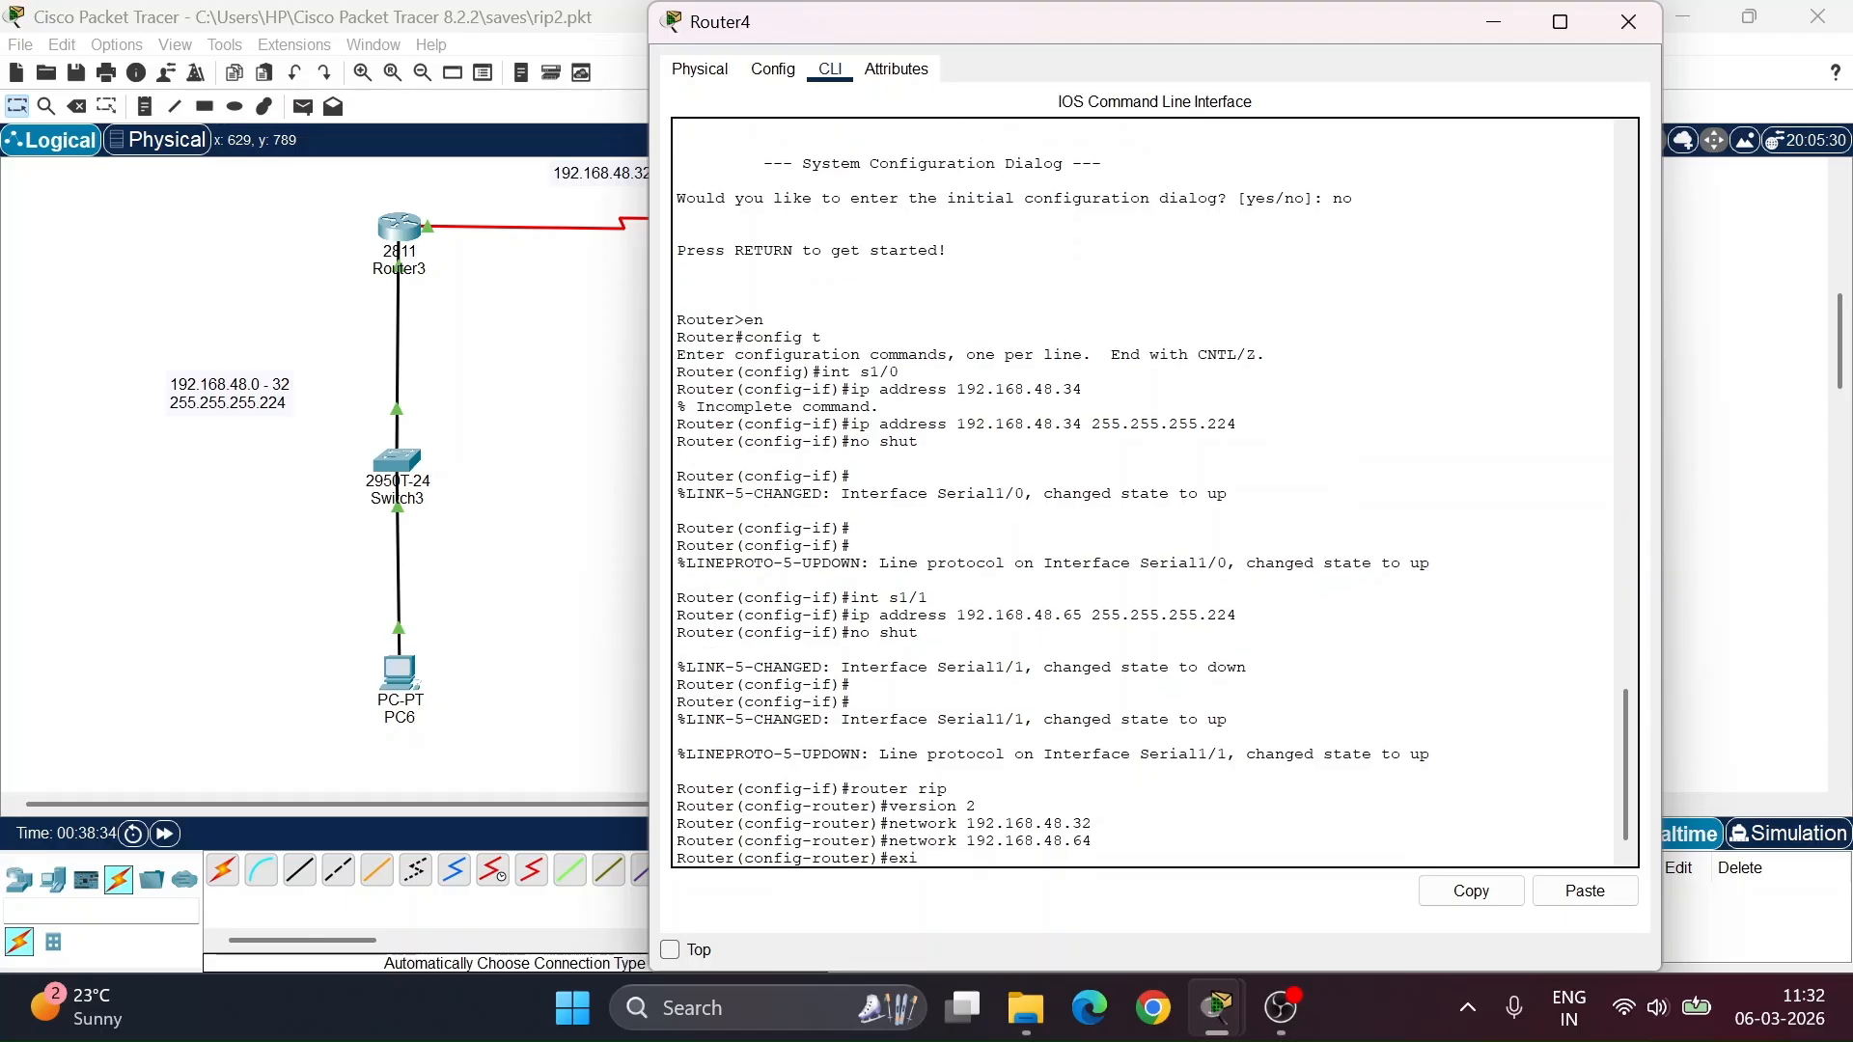
{"action": "key", "text": "Return"}
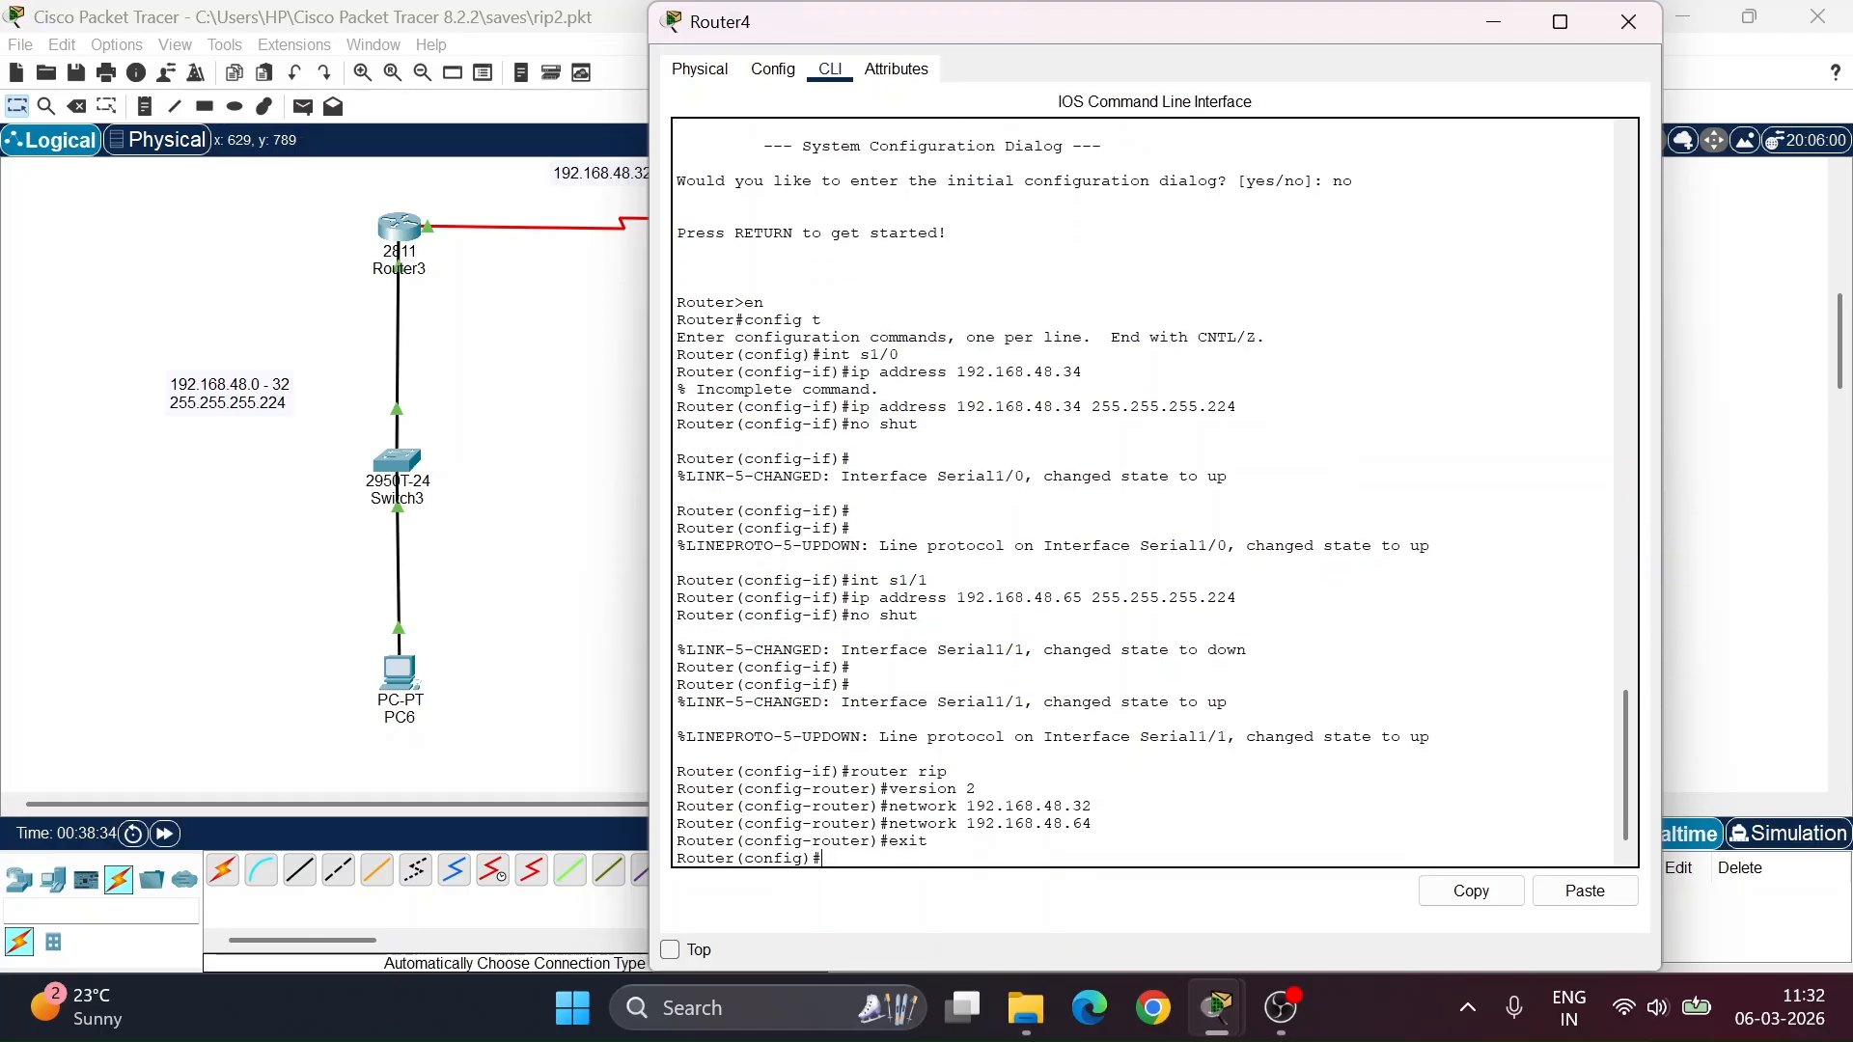
{"action": "left_click", "coordinate": [1502, 23]}
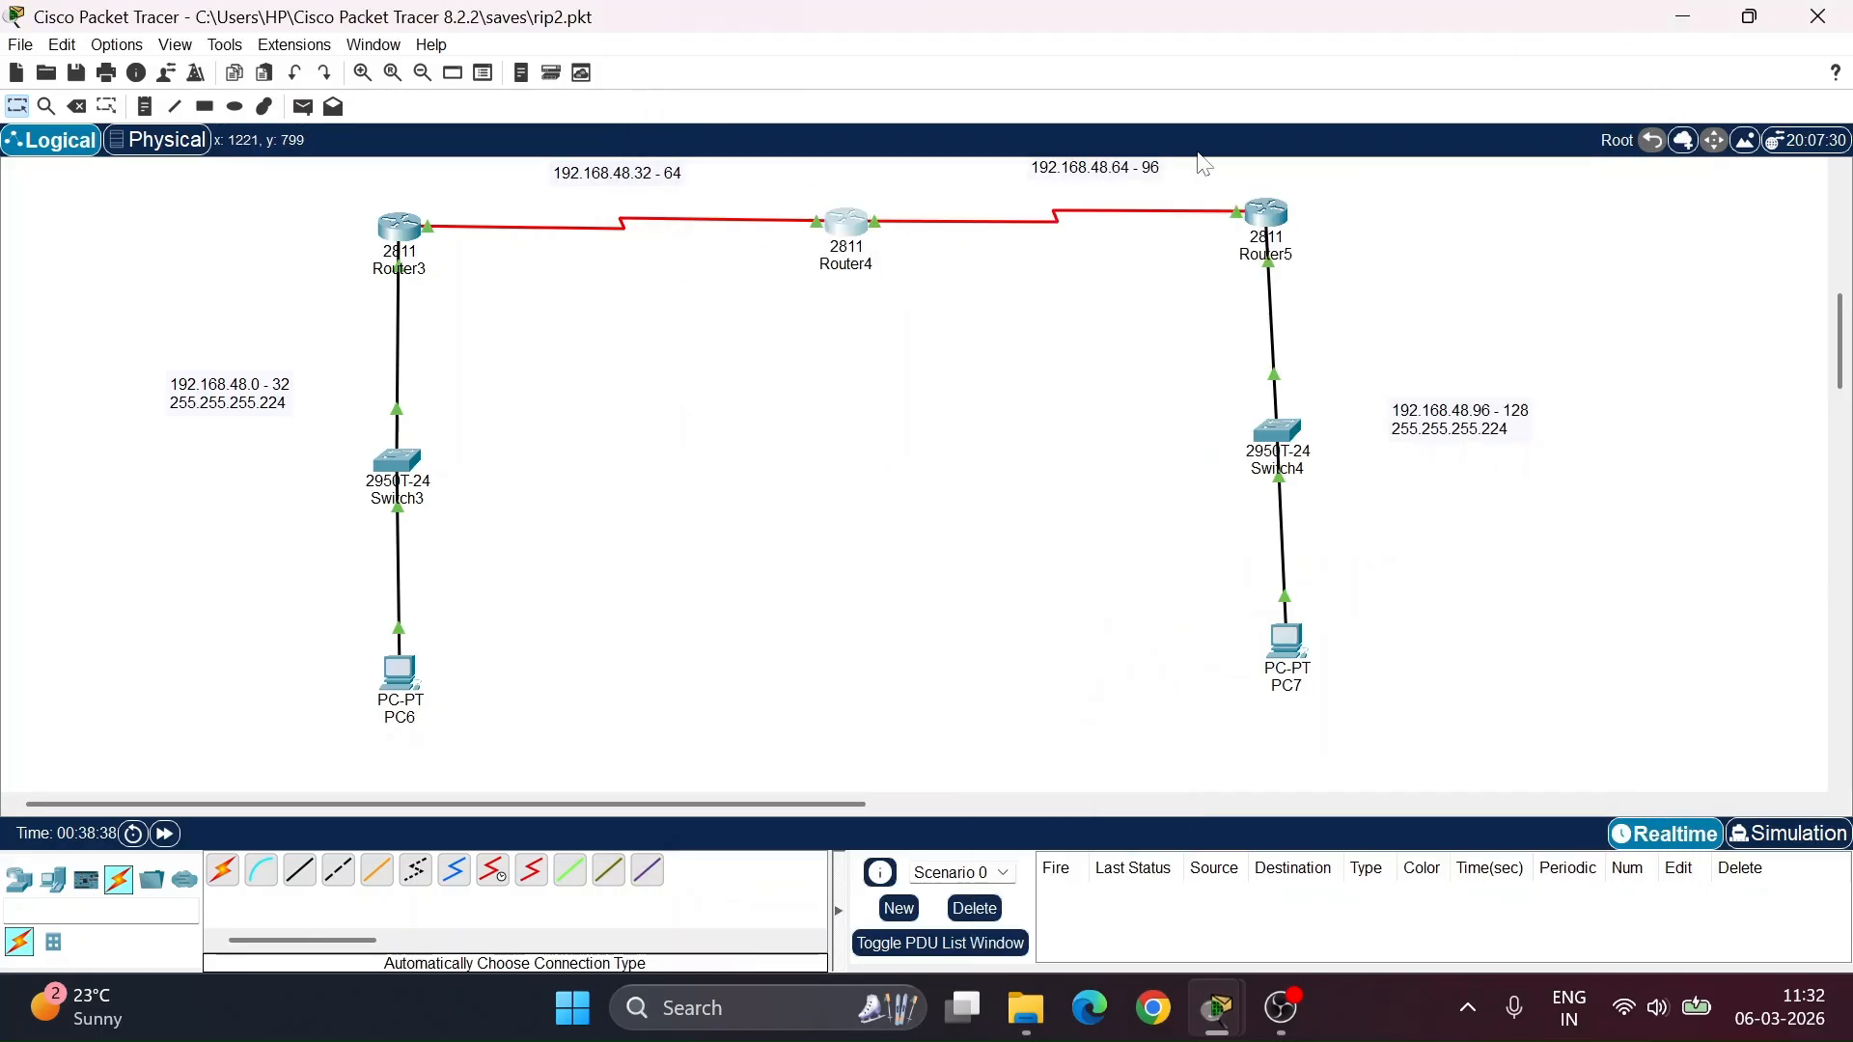
- Open Router5's graphical RIP settings and add network 192.168.48.0
{"action": "left_click", "coordinate": [1279, 232]}
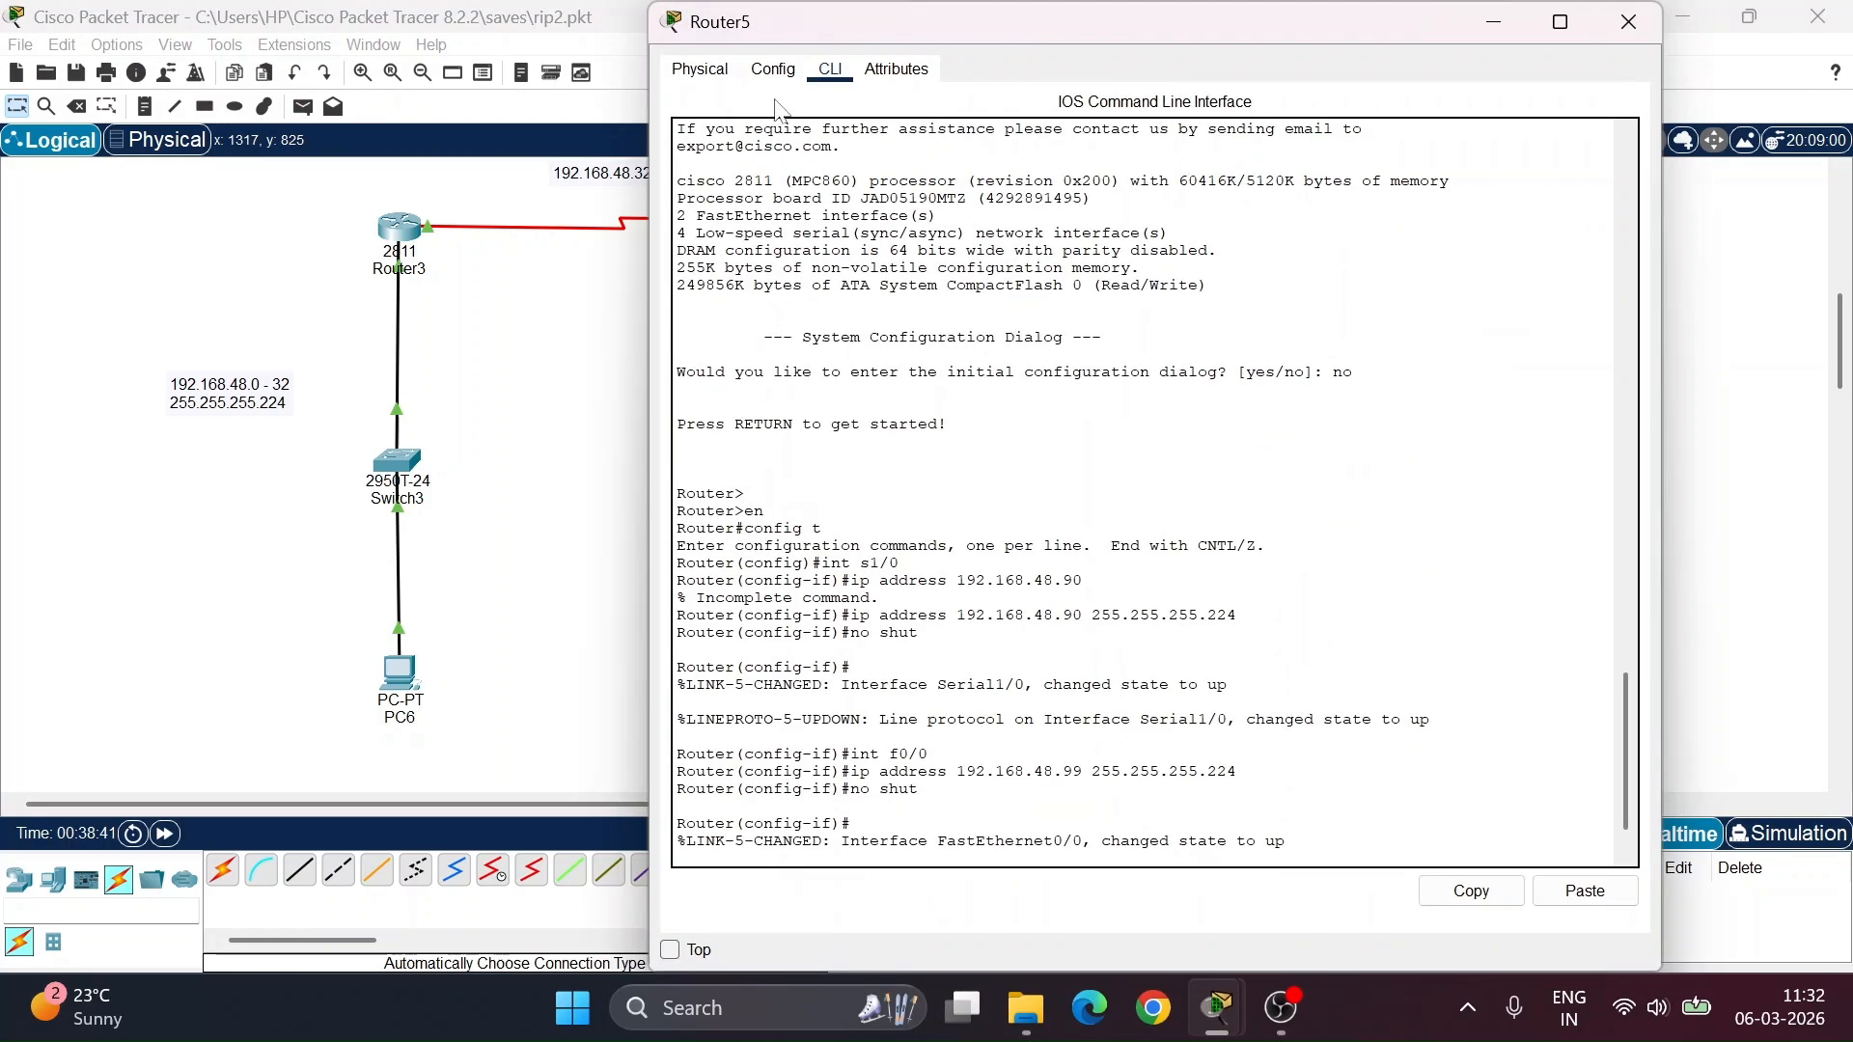
{"action": "left_click", "coordinate": [773, 69]}
{"action": "left_click", "coordinate": [756, 223]}
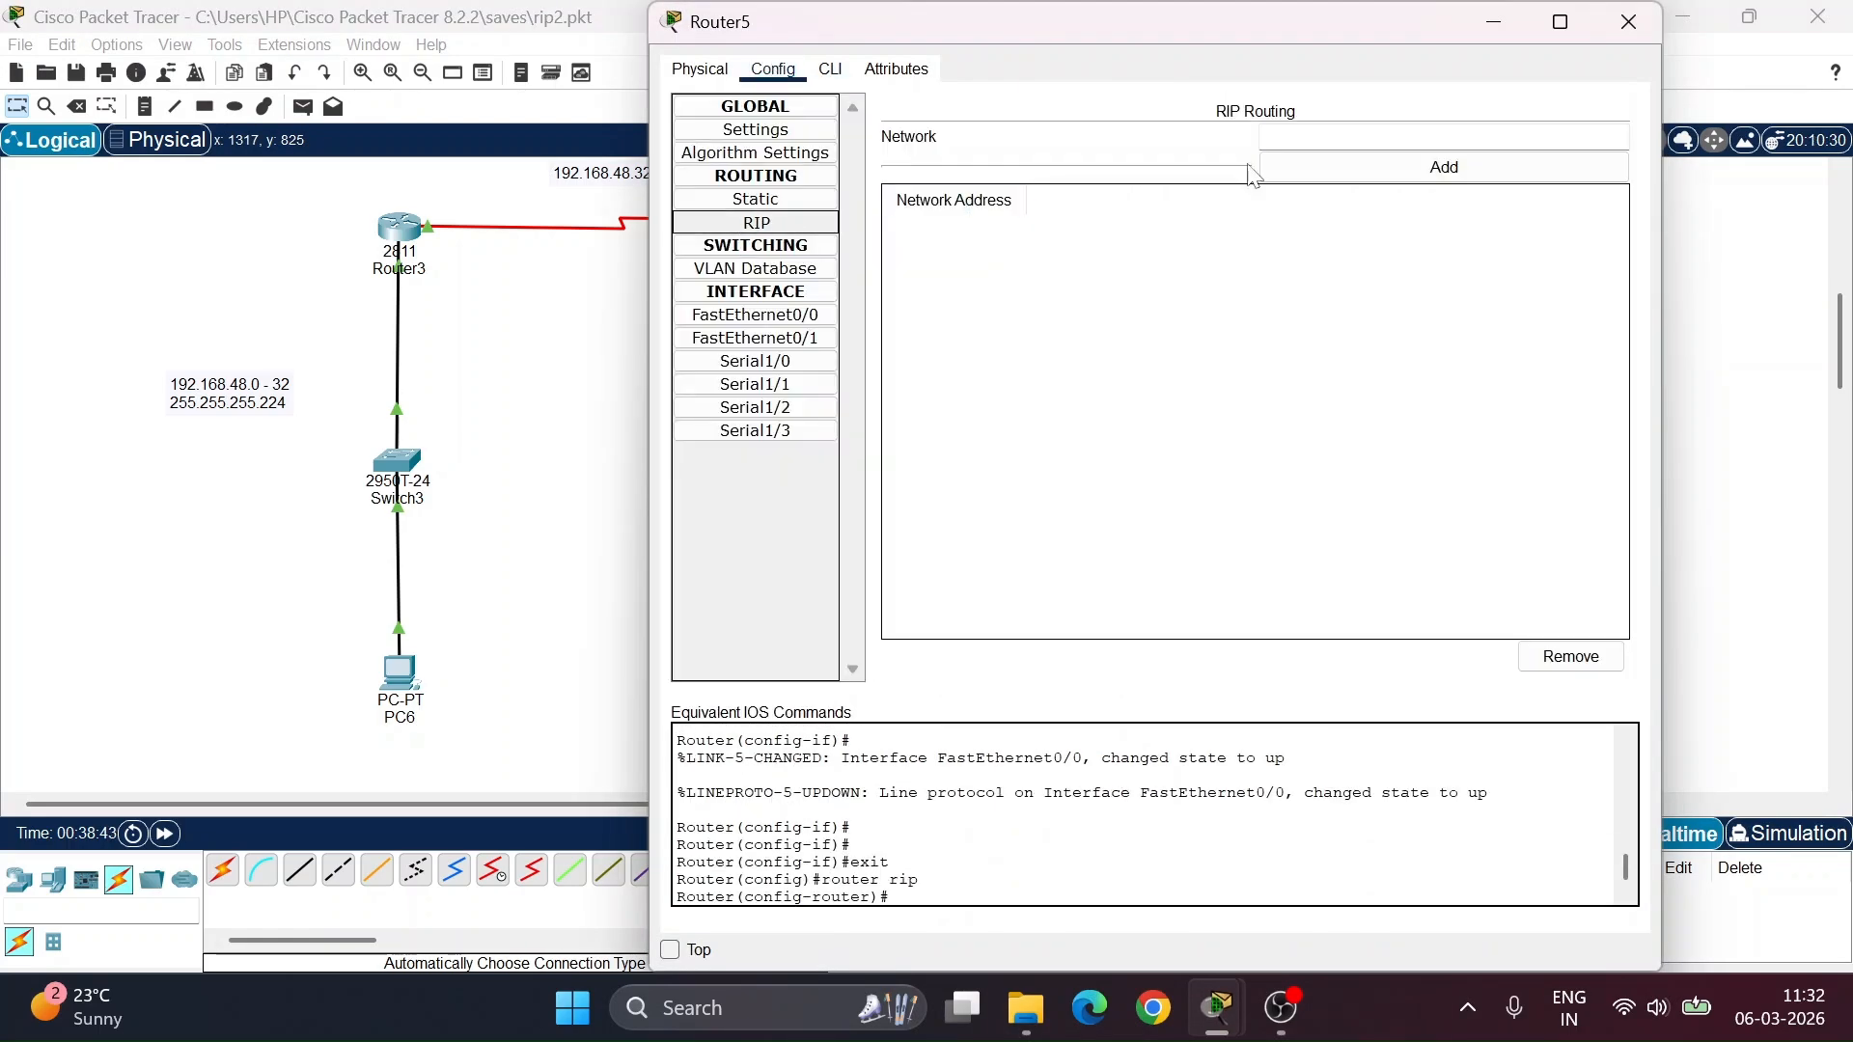
{"action": "left_click", "coordinate": [1273, 137]}
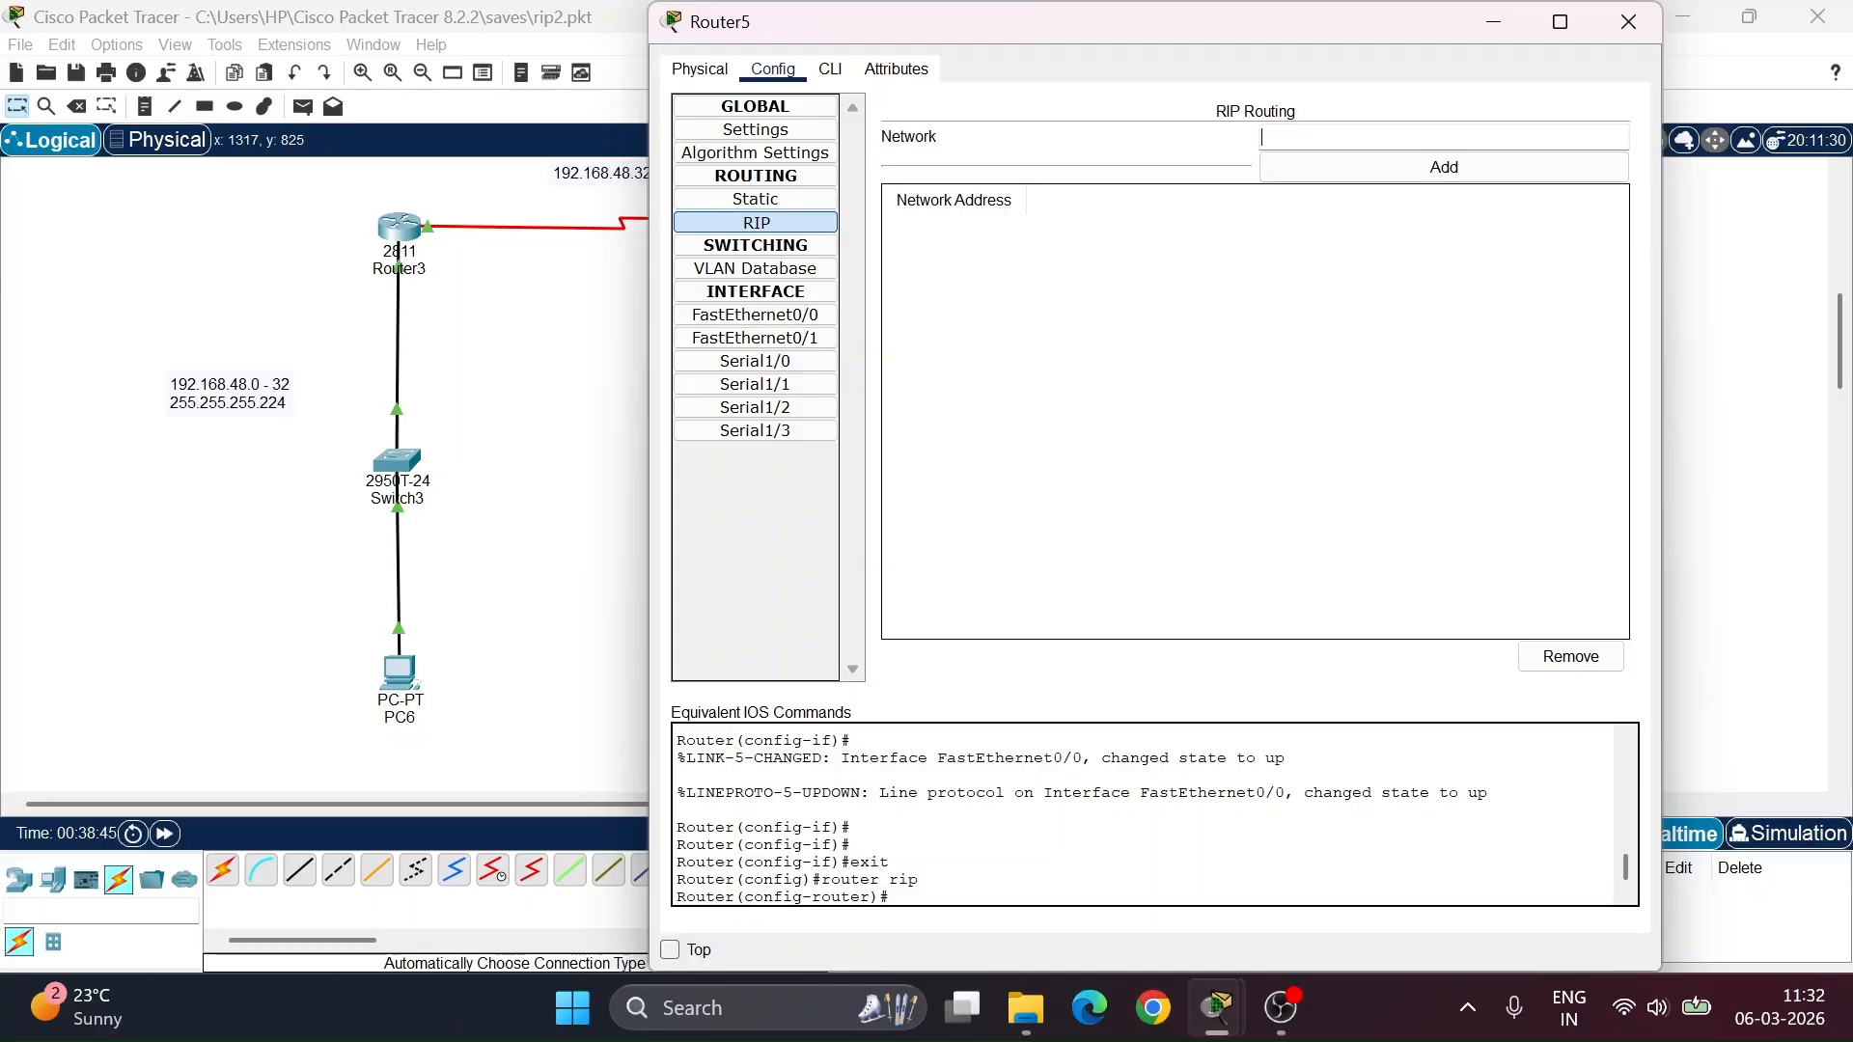
{"action": "type", "text": "192.168.48."}
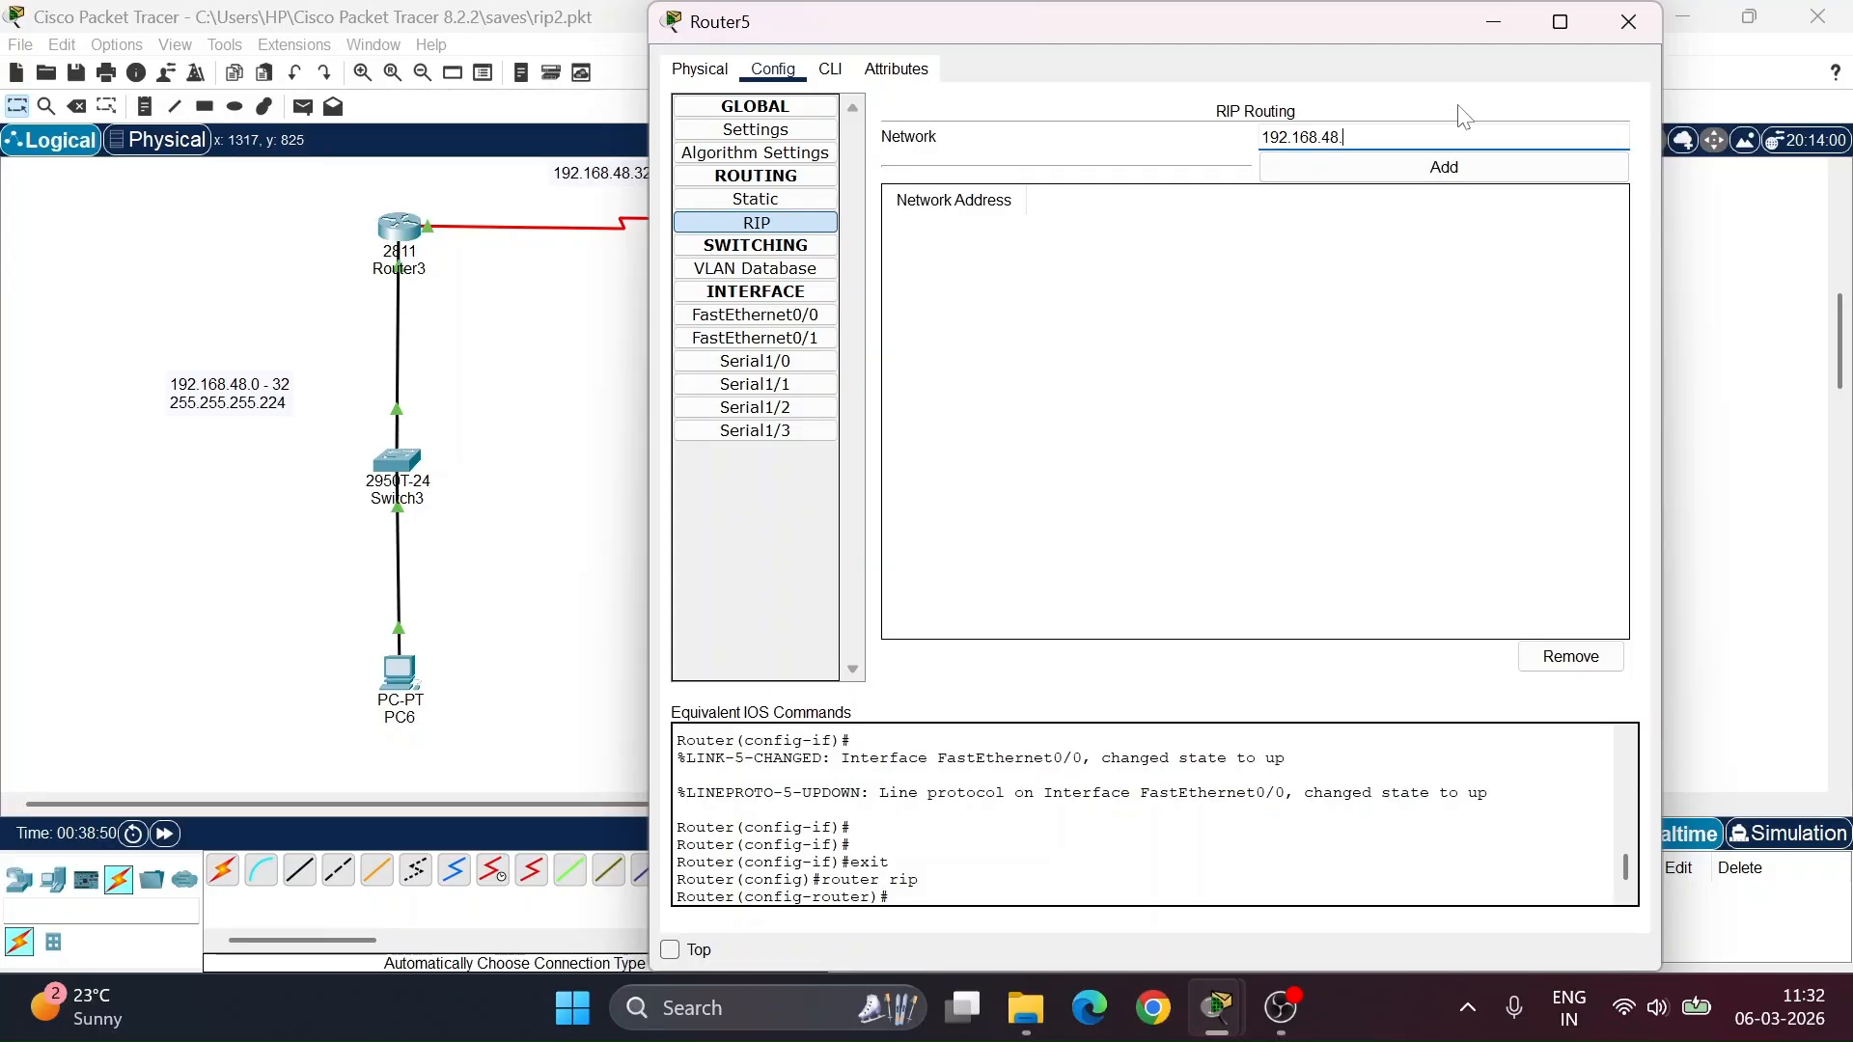
{"action": "type", "text": "0"}
{"action": "left_click", "coordinate": [1375, 167]}
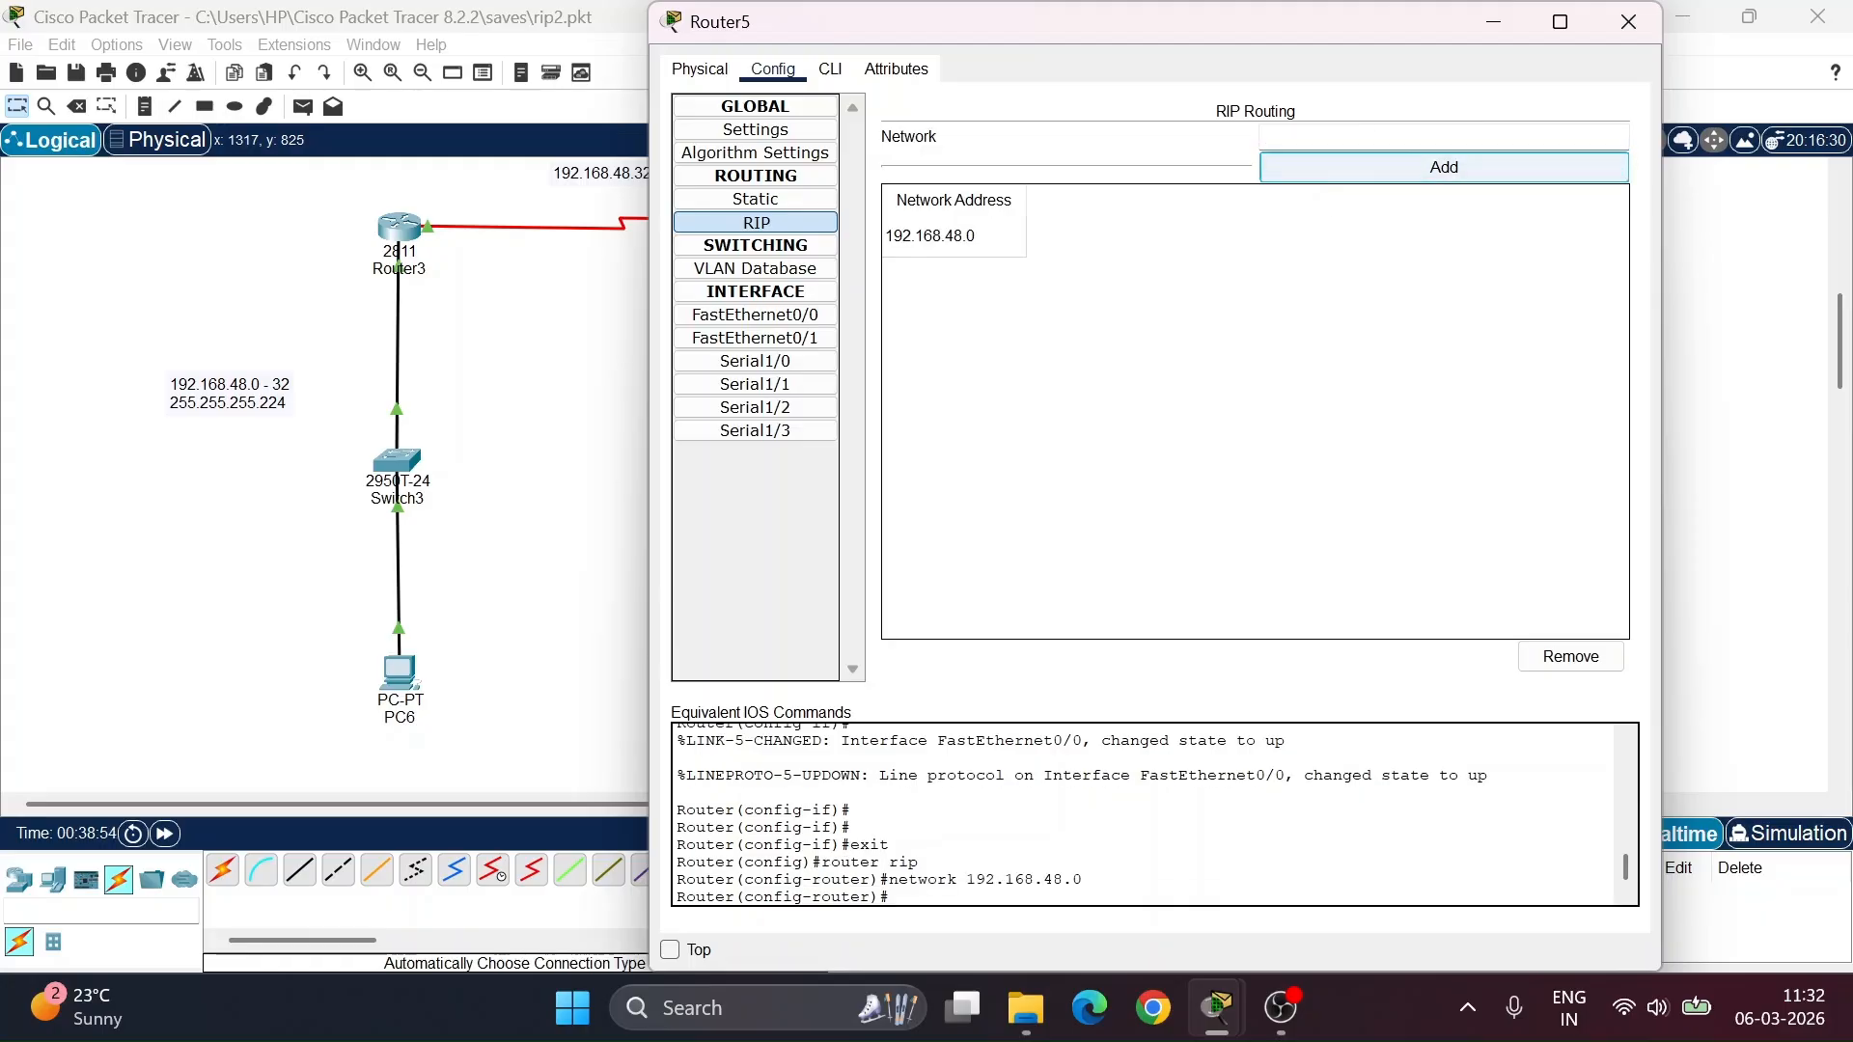
- Try to add network 192.168.48.32 to Router5's RIP network list and close the router window
{"action": "left_click", "coordinate": [1336, 137]}
{"action": "type", "text": "192.168.48.5"}
{"action": "key", "text": "BackSpace"}
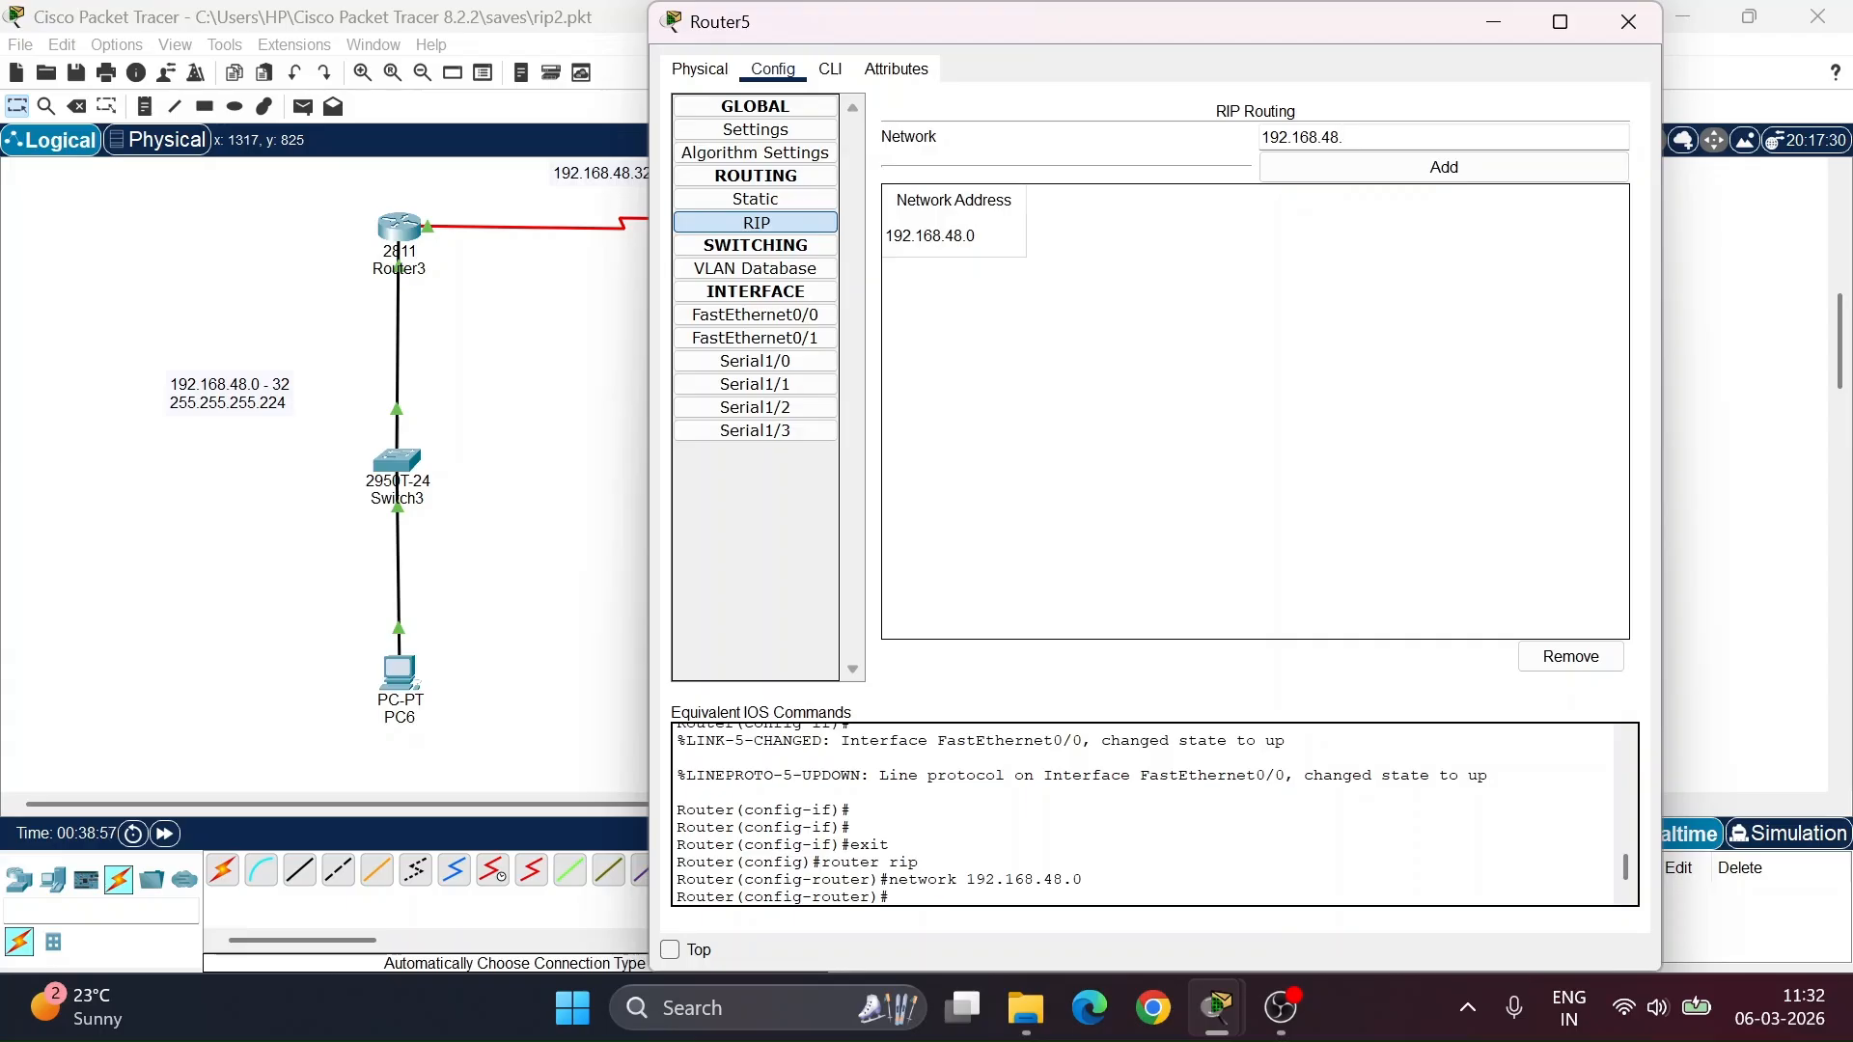
{"action": "type", "text": "32"}
{"action": "left_click", "coordinate": [1344, 166]}
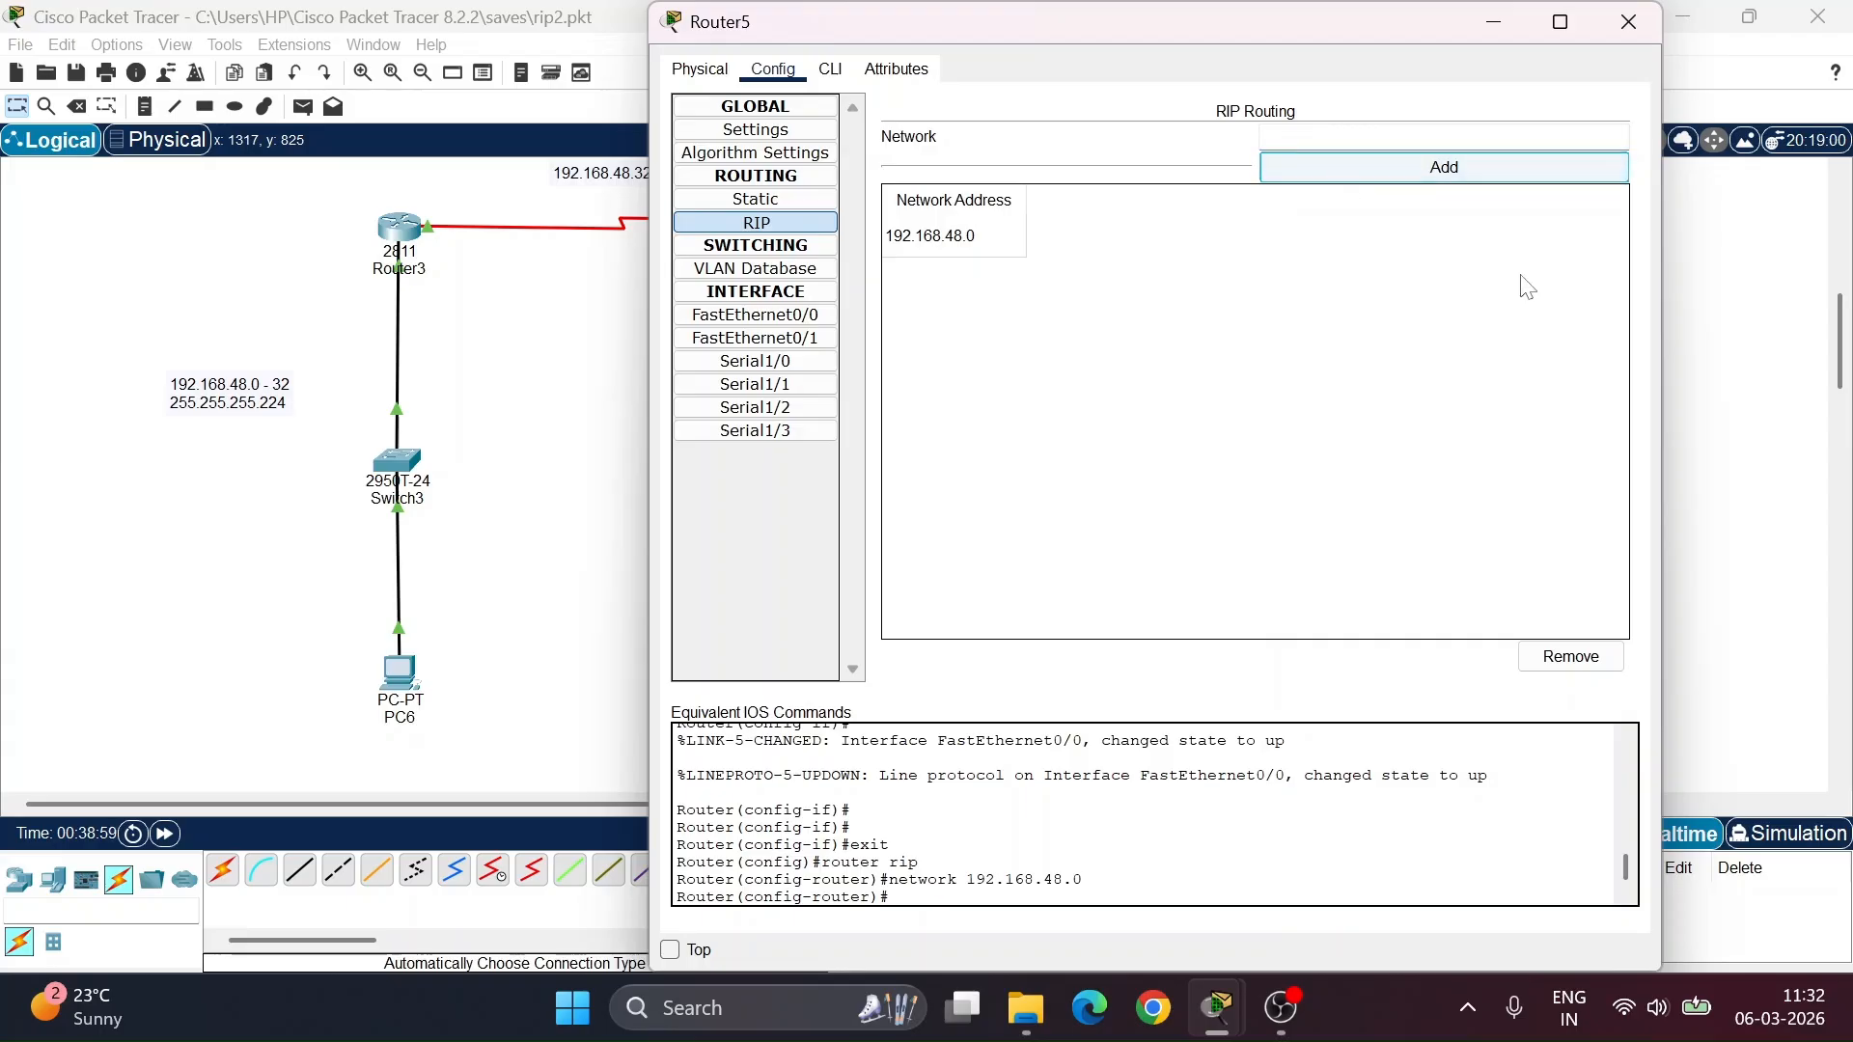
{"action": "left_click", "coordinate": [1007, 242]}
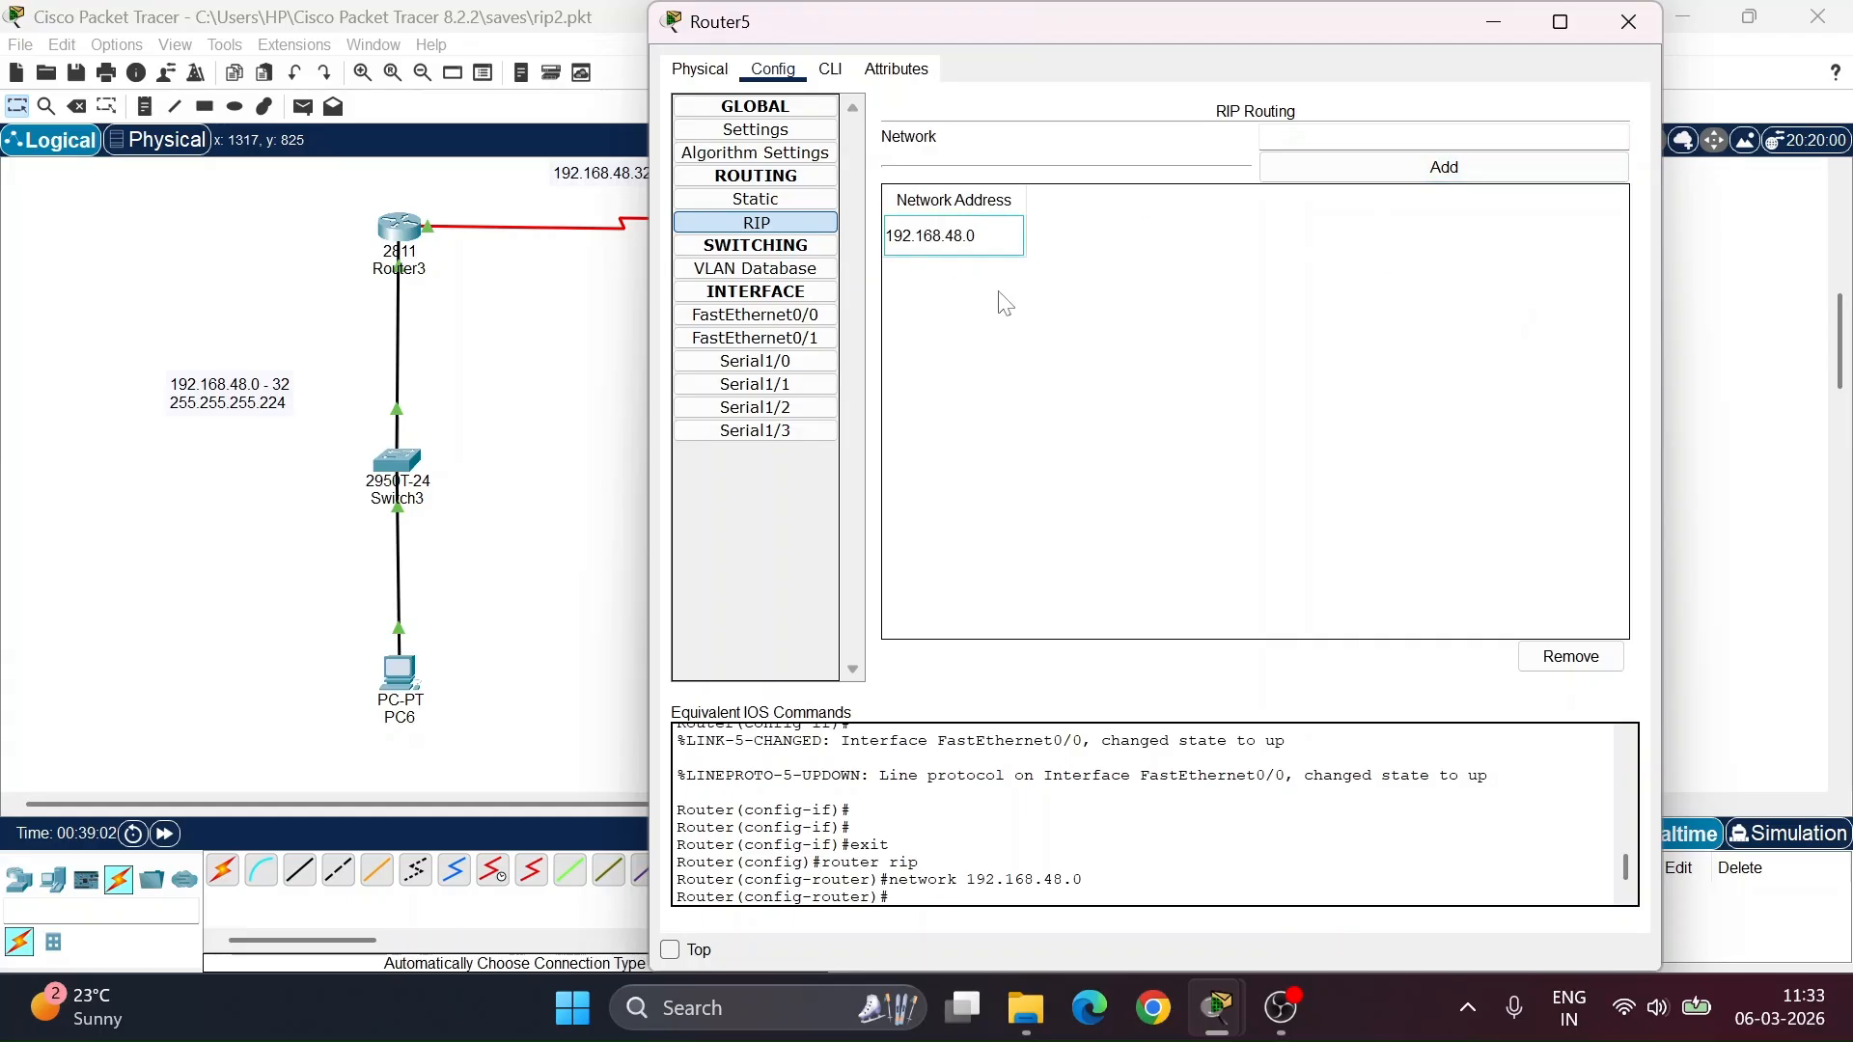
{"action": "left_click", "coordinate": [1629, 21]}
- Check Router5's subnets on the topology and try to add network 192.168.48.96 to its RIP network list
{"action": "scroll", "coordinate": [1428, 515], "scroll_direction": "right", "scroll_amount": 3}
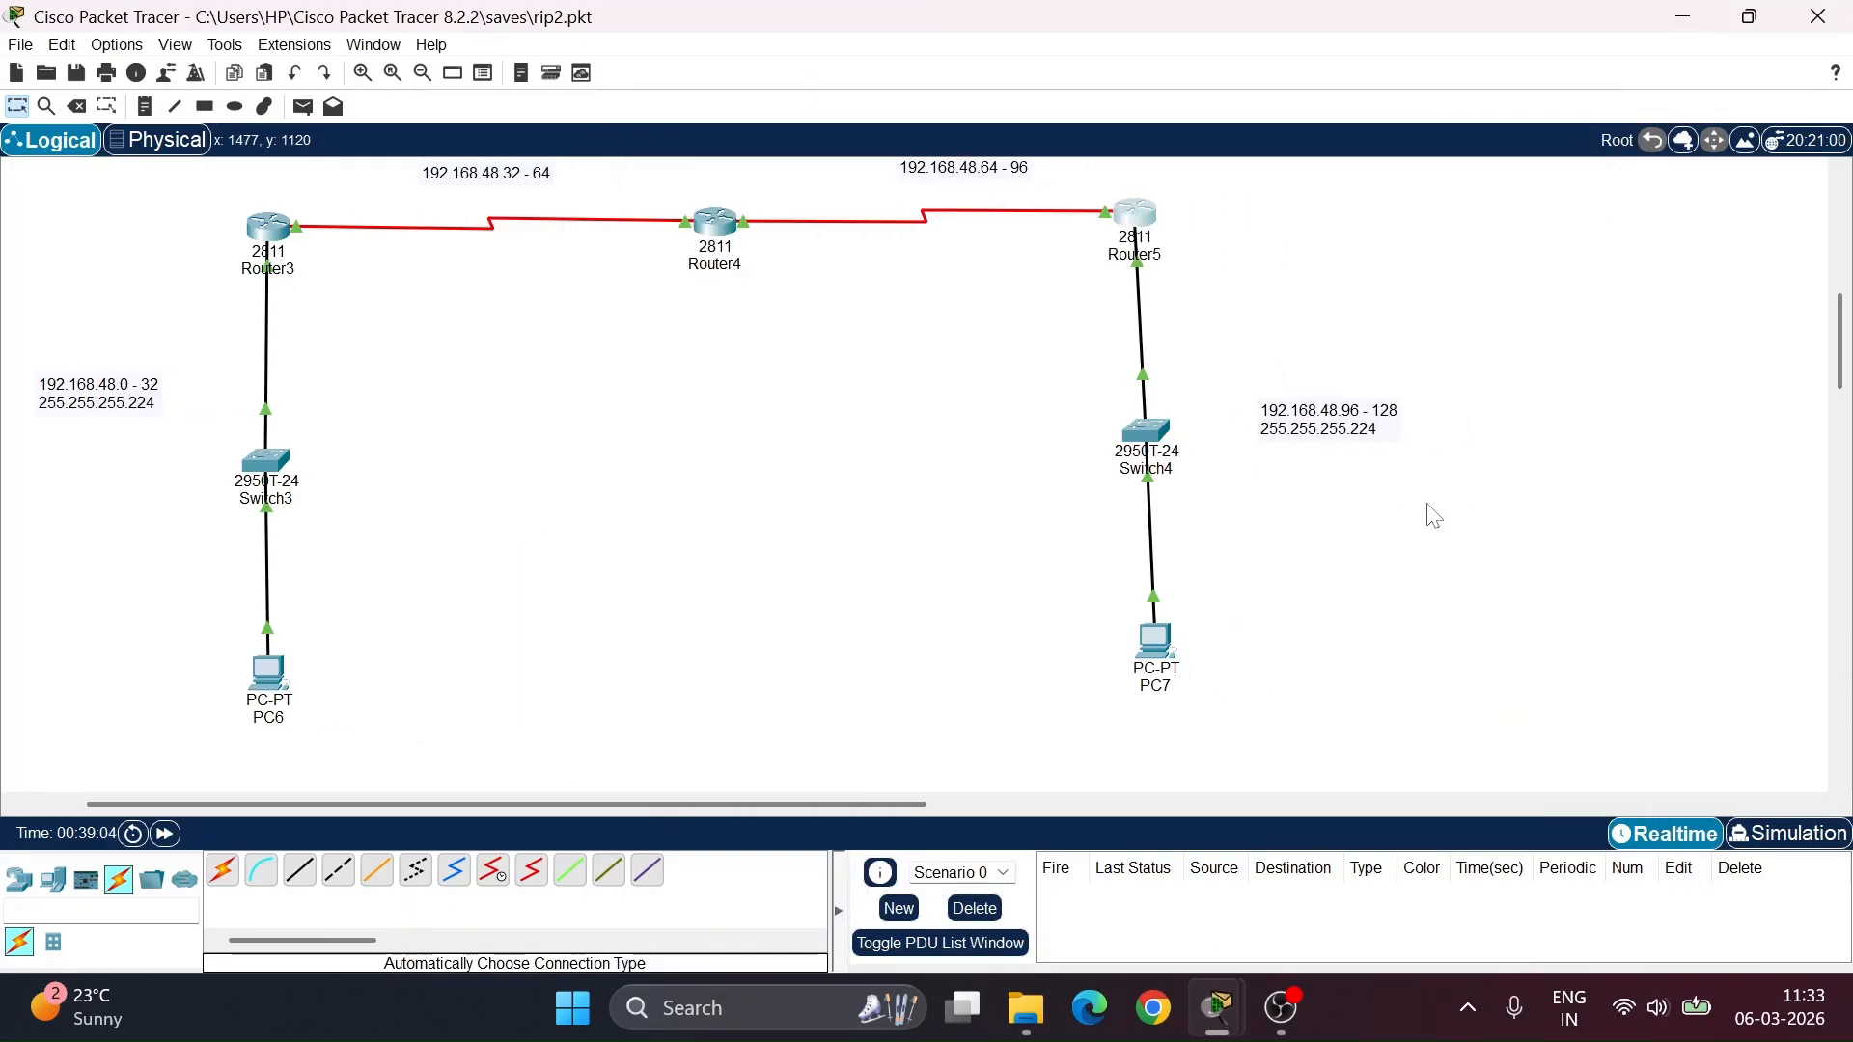
{"action": "scroll", "coordinate": [1431, 514], "scroll_direction": "right", "scroll_amount": 1}
{"action": "left_click", "coordinate": [1092, 233]}
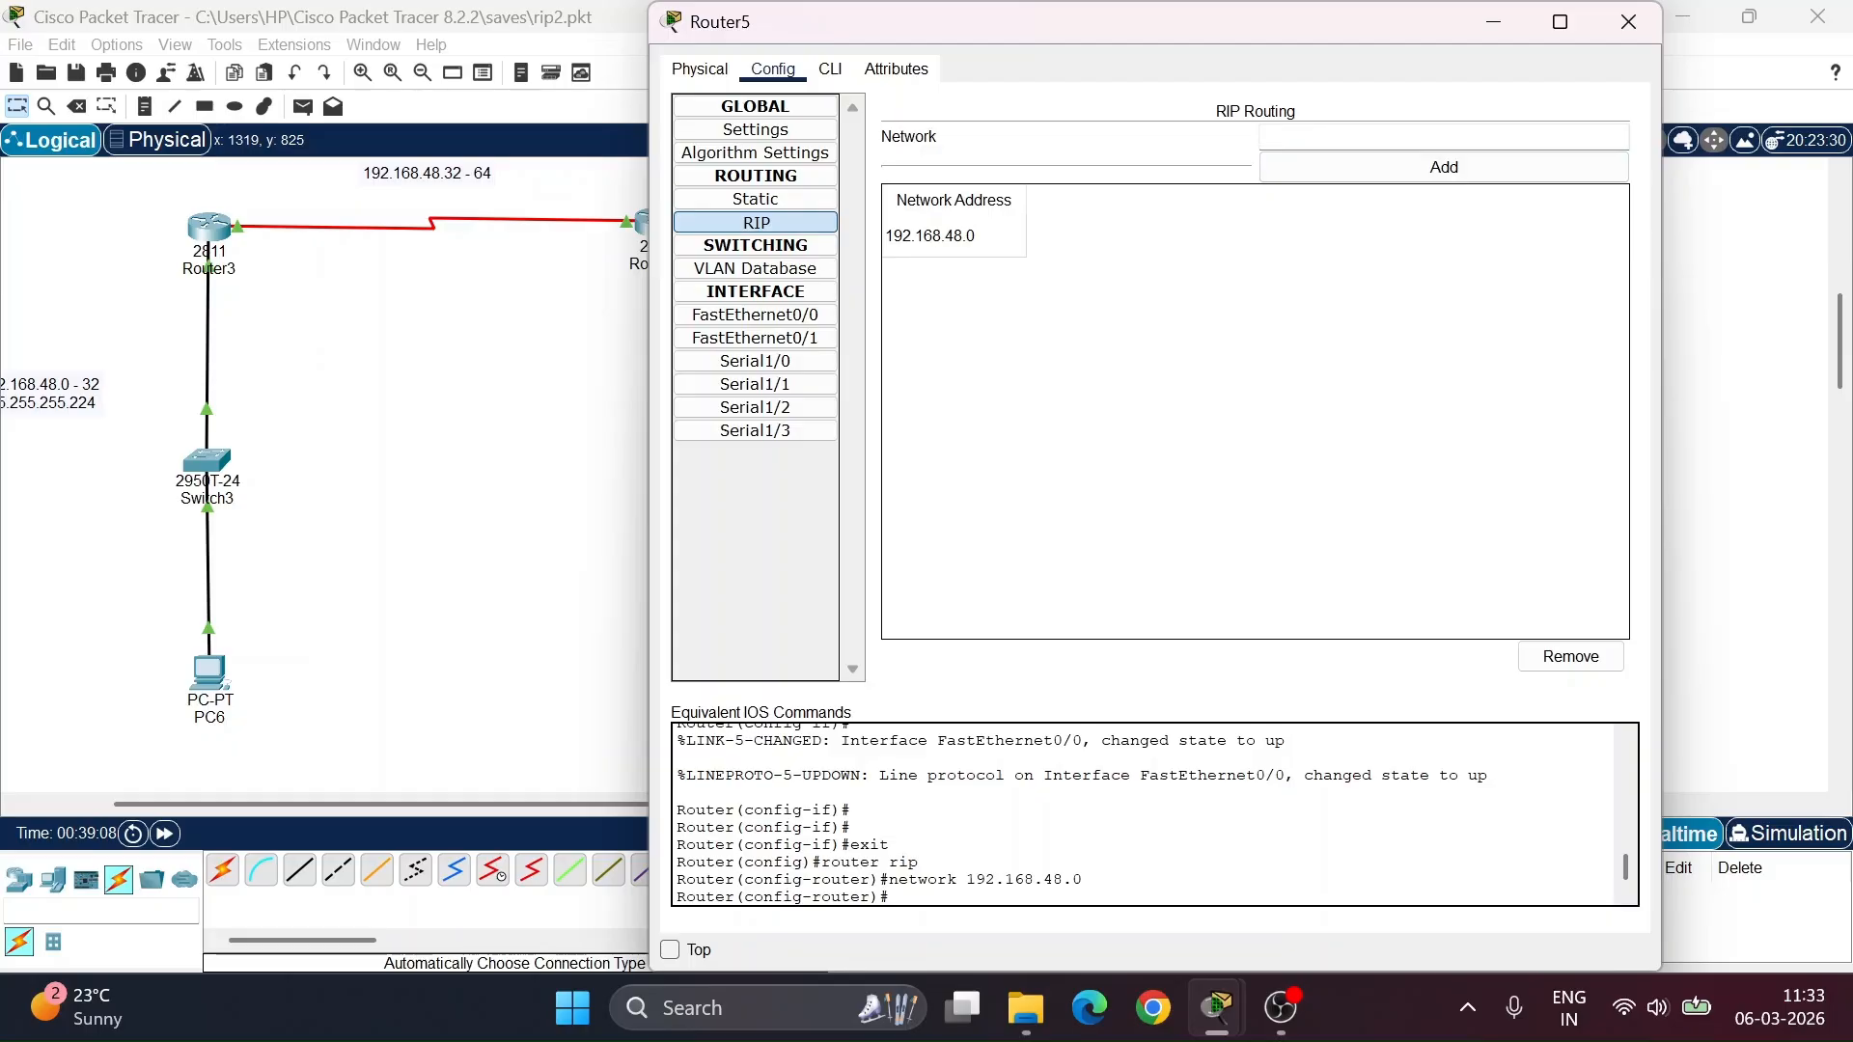
{"action": "left_click", "coordinate": [1494, 21]}
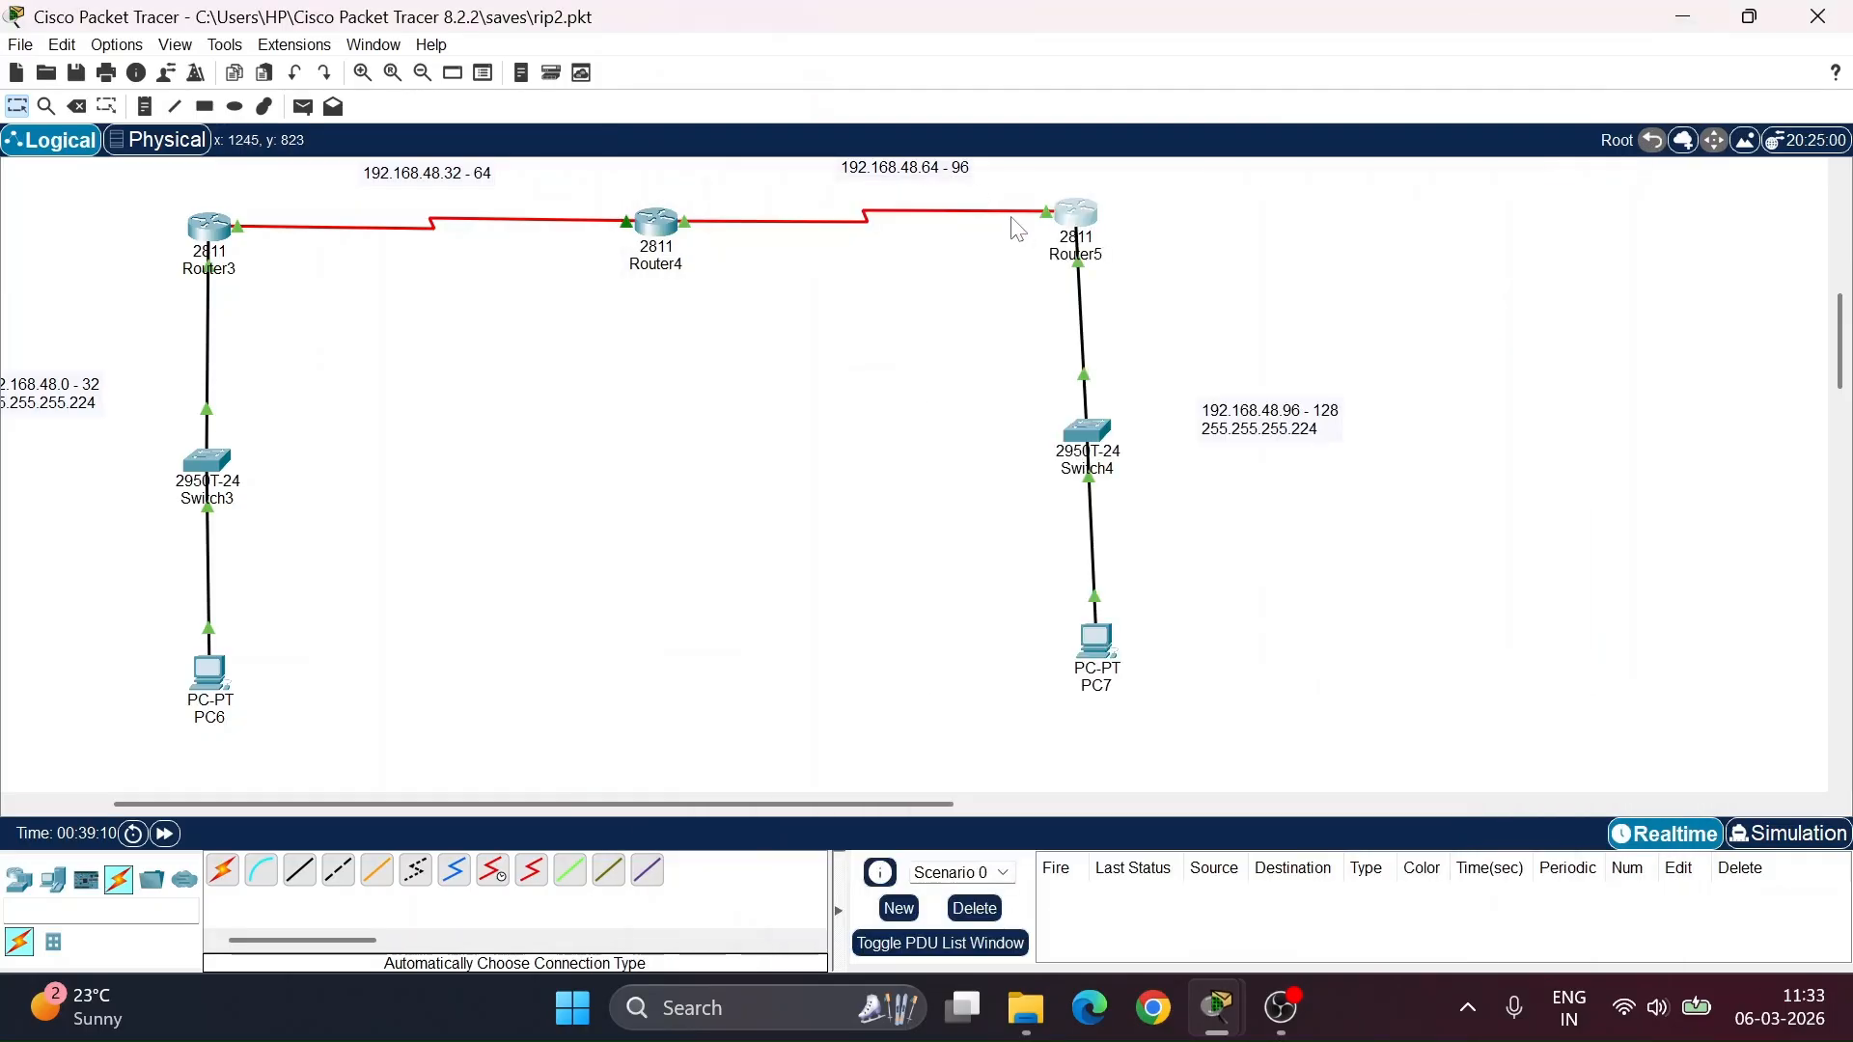
{"action": "left_click", "coordinate": [1071, 224]}
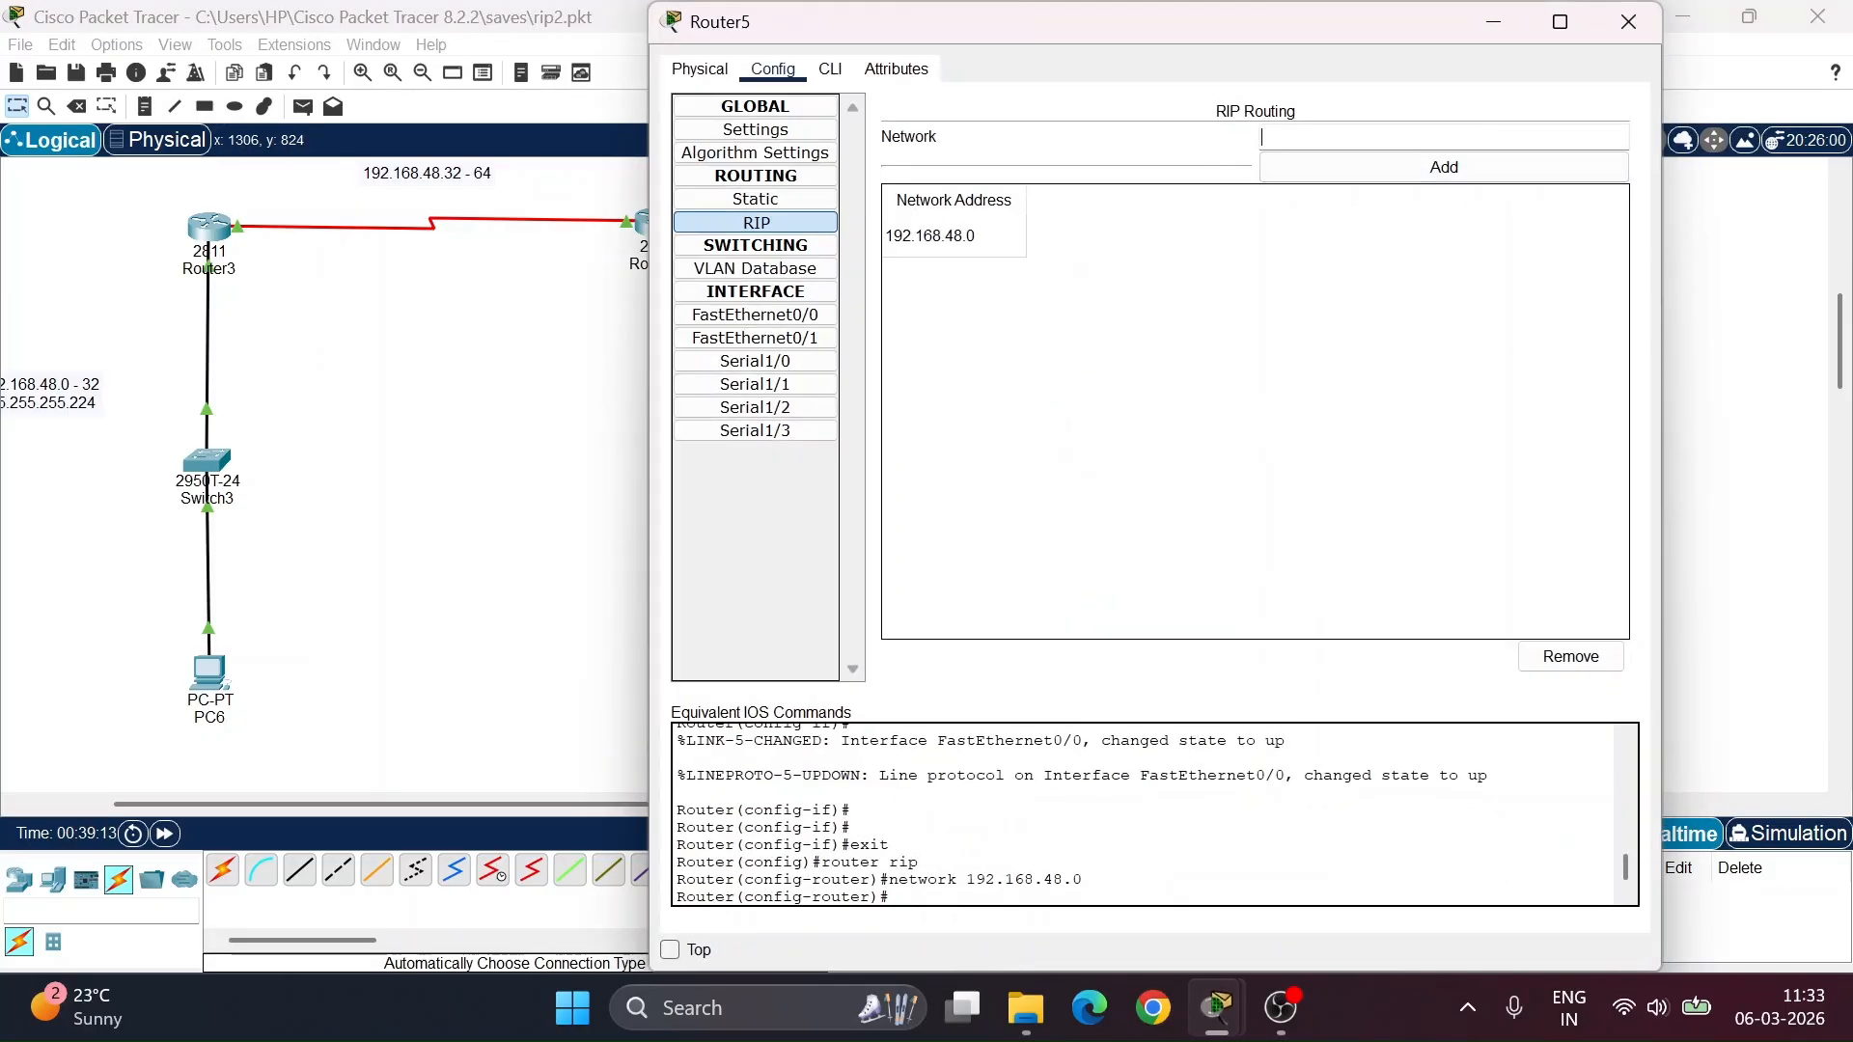
{"action": "type", "text": "192.168.48.96"}
{"action": "left_click", "coordinate": [1346, 167]}
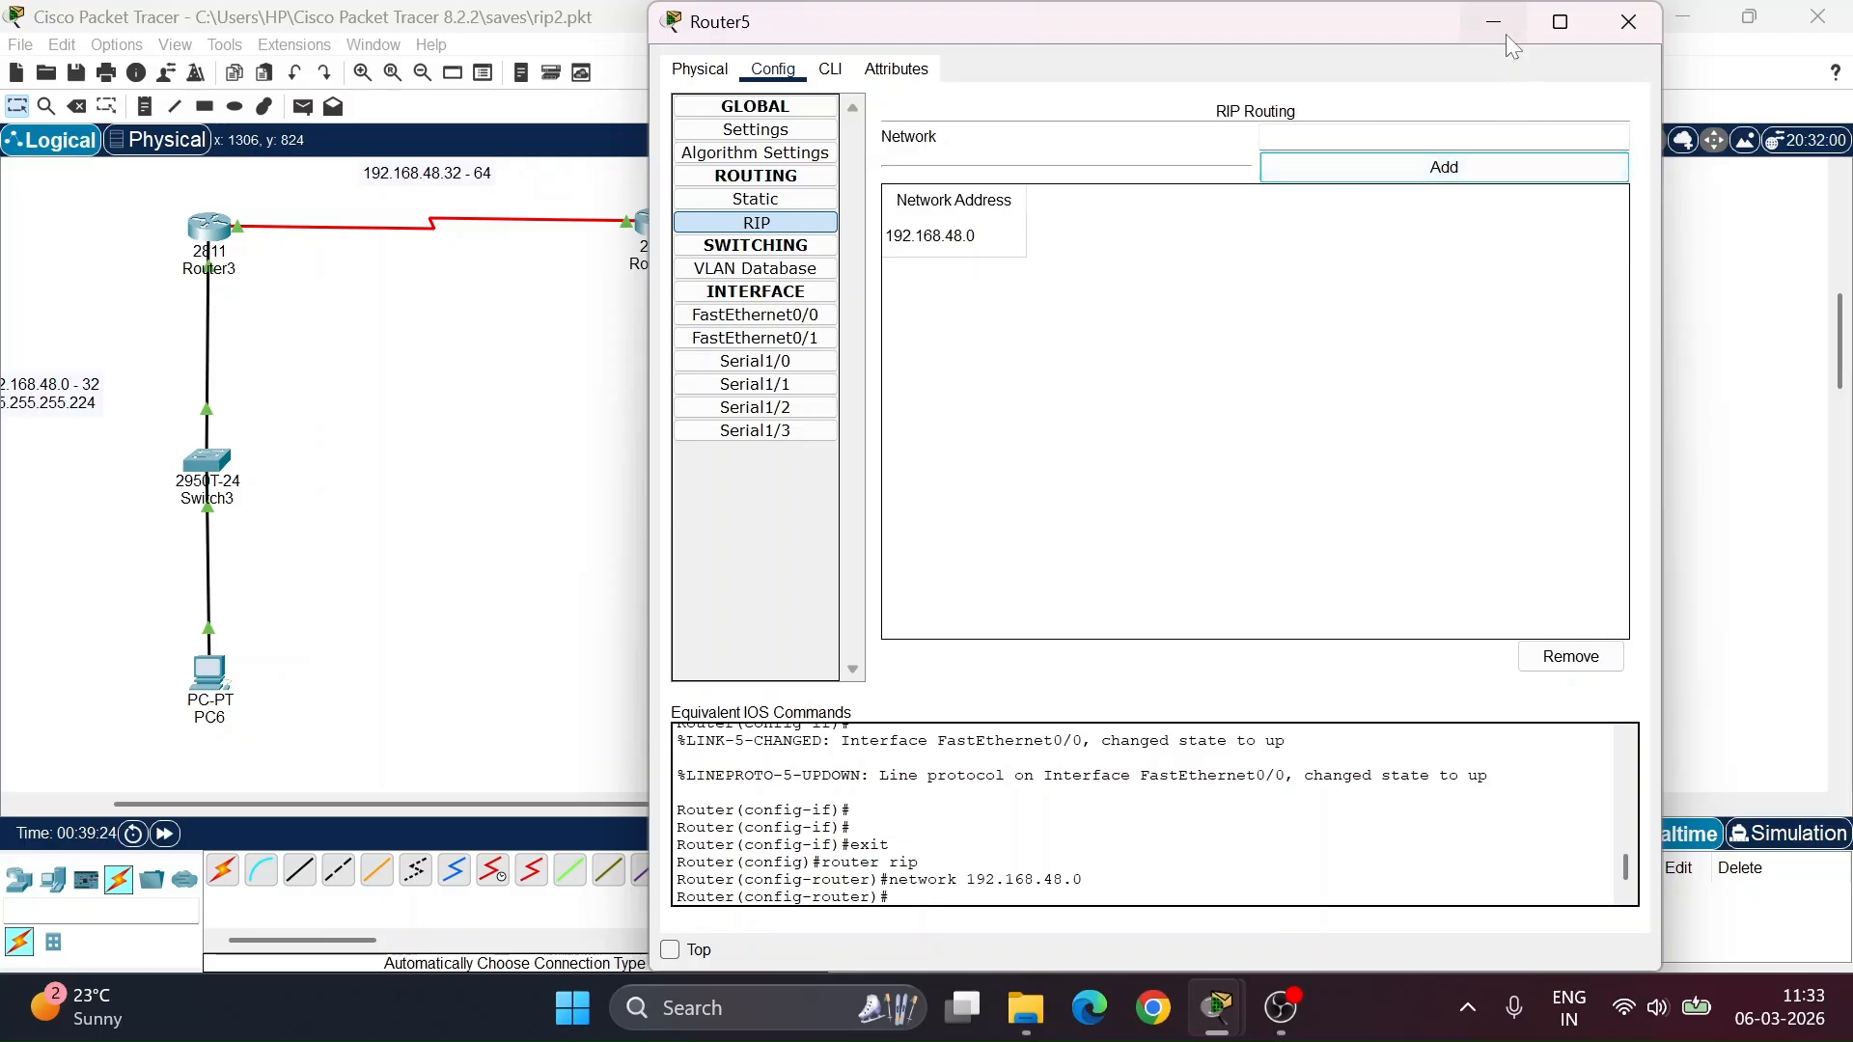
{"action": "left_click", "coordinate": [1628, 21]}
- Enter router rip in Router5's command line and set the RIP version to 2
{"action": "left_click", "coordinate": [1086, 220]}
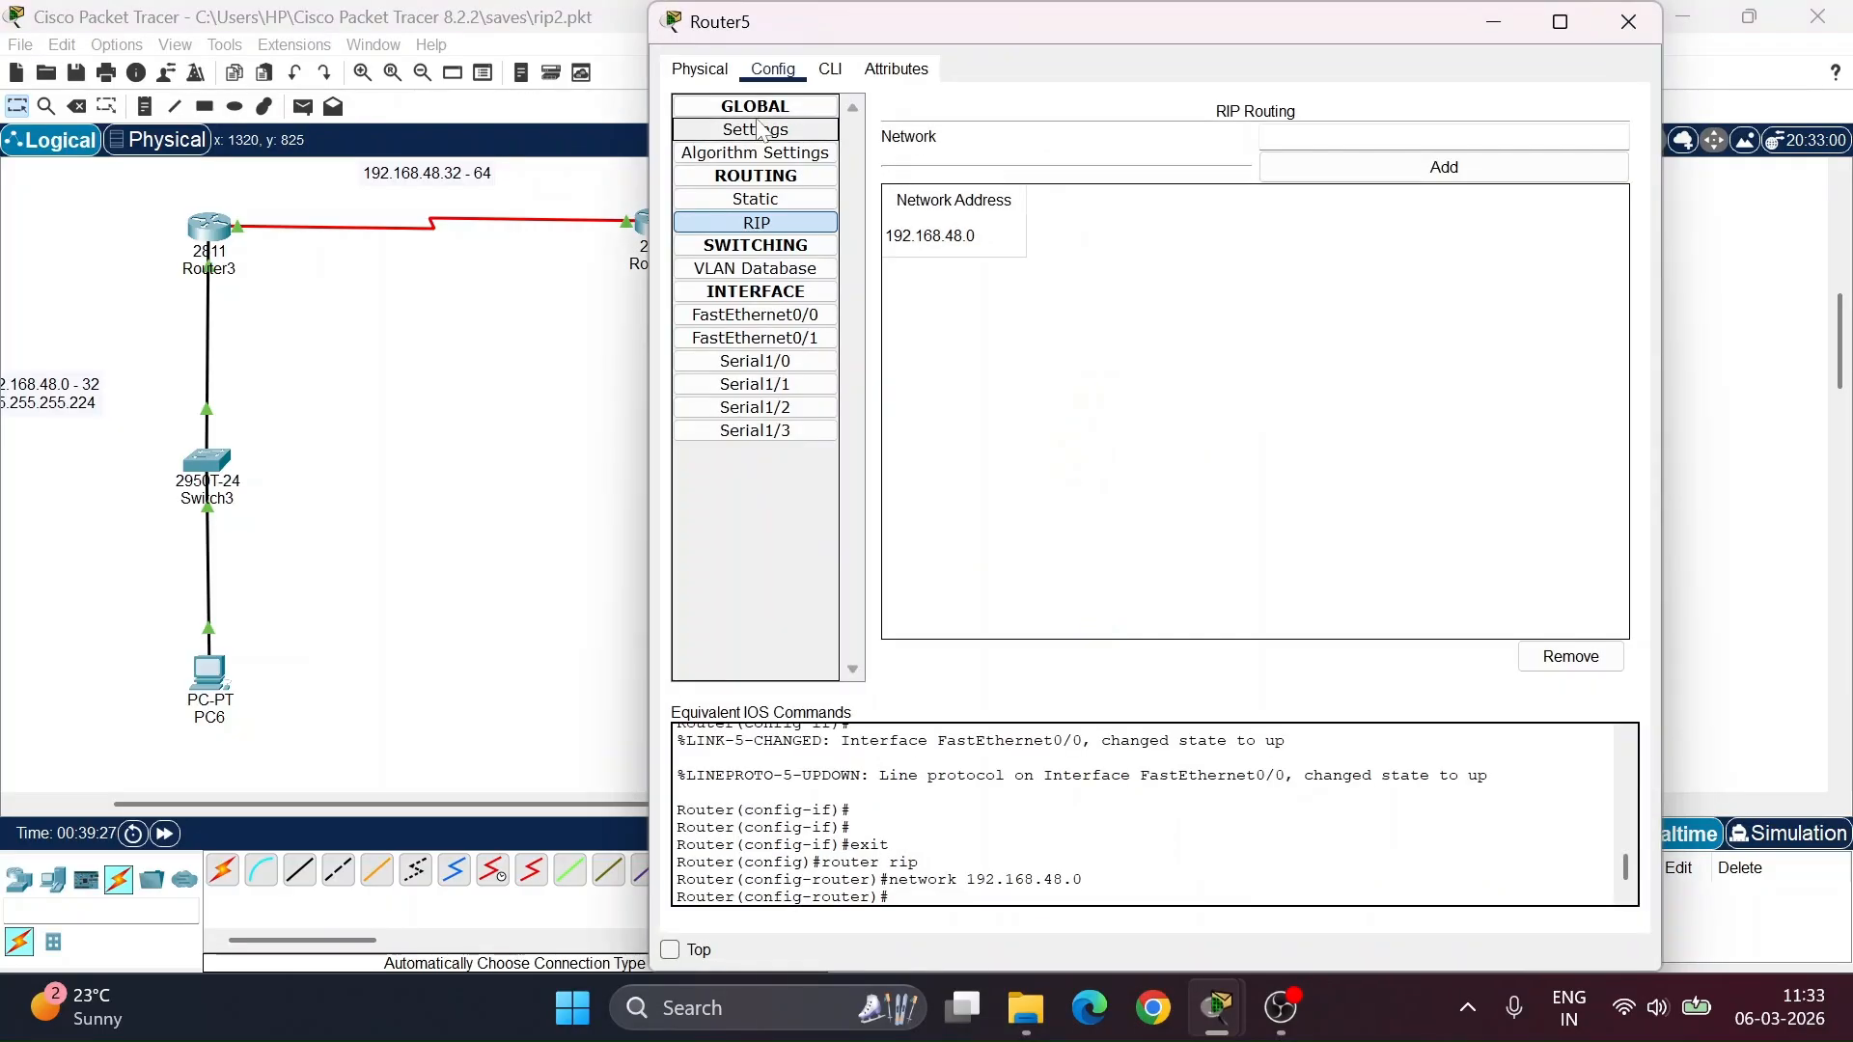
{"action": "left_click", "coordinate": [829, 70]}
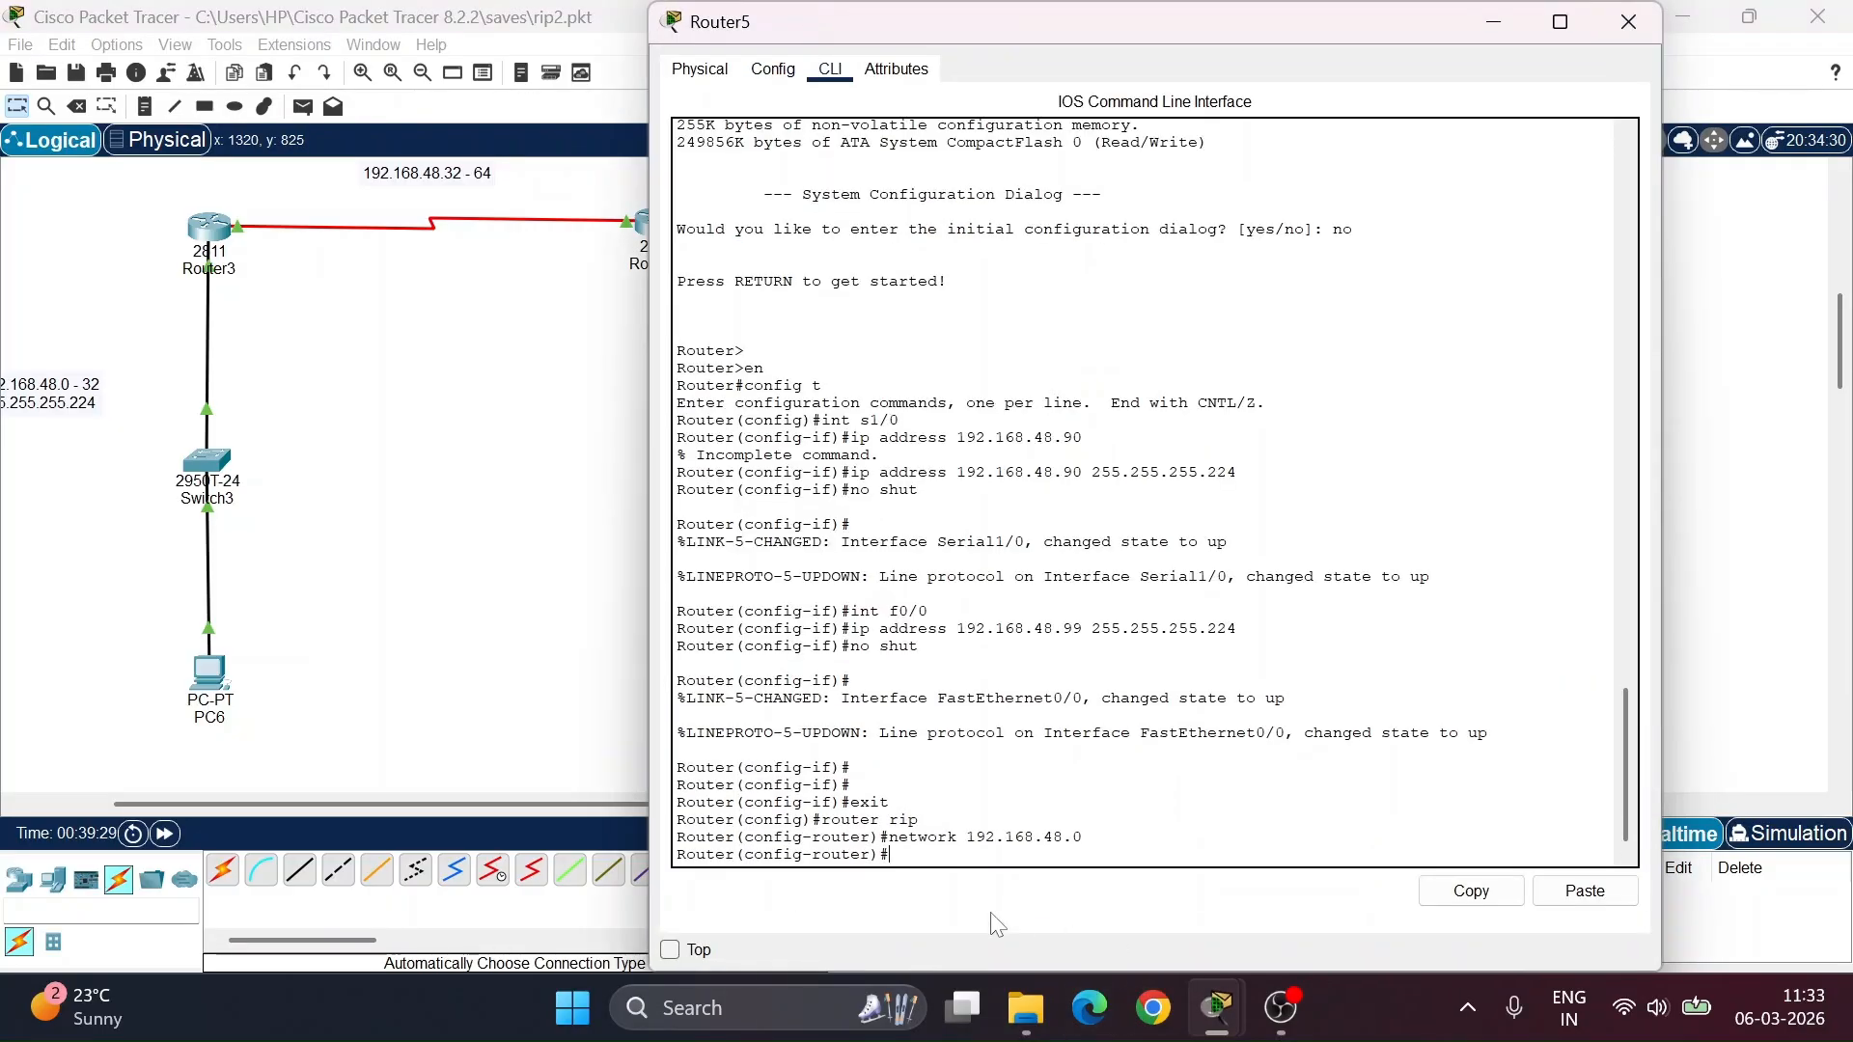
{"action": "key", "text": "Up"}
{"action": "key", "text": "Up"}
{"action": "key", "text": "Return"}
{"action": "type", "text": "ver"}
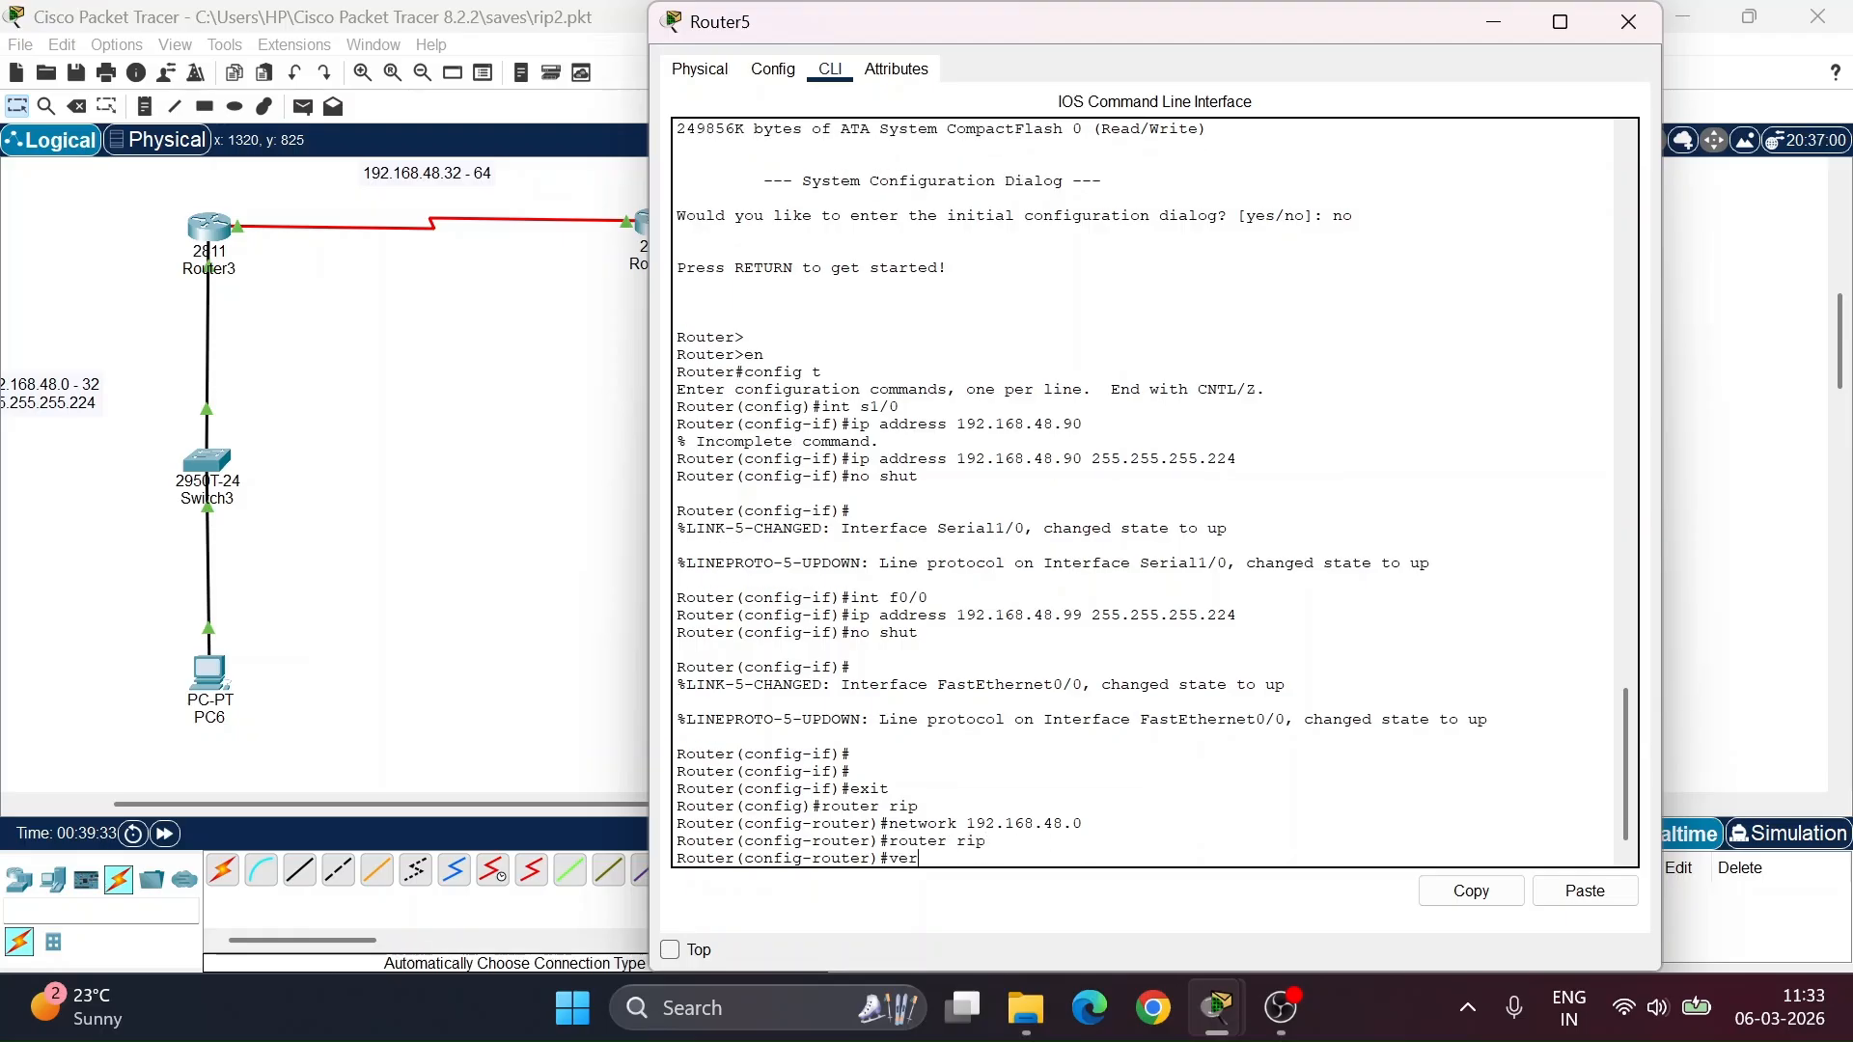
{"action": "type", "text": "sion 2"}
{"action": "key", "text": "Return"}
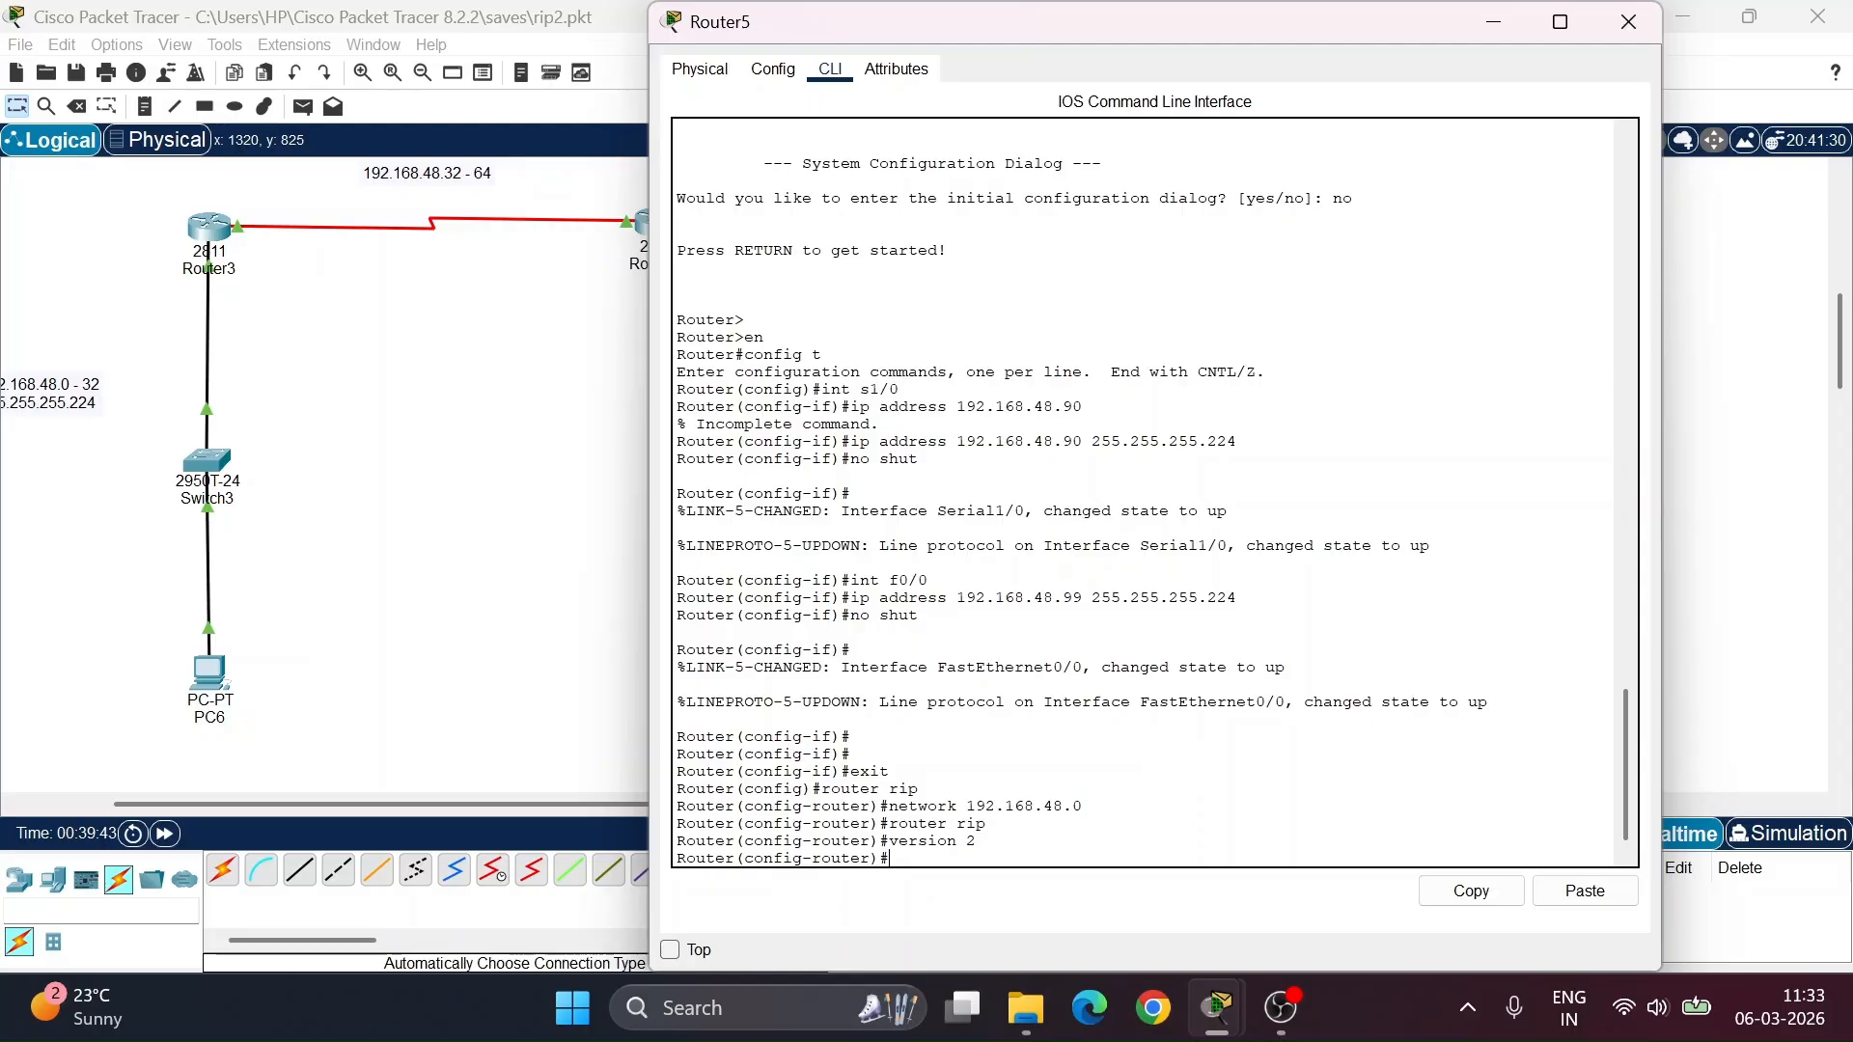
- Advertise networks 192.168.48.64 and 192.168.48.96 in Router5's RIP configuration and exit router configuration mode
{"action": "key", "text": "Up"}
{"action": "key", "text": "Up"}
{"action": "key", "text": "Up"}
{"action": "key", "text": "Return"}
{"action": "key", "text": "Up"}
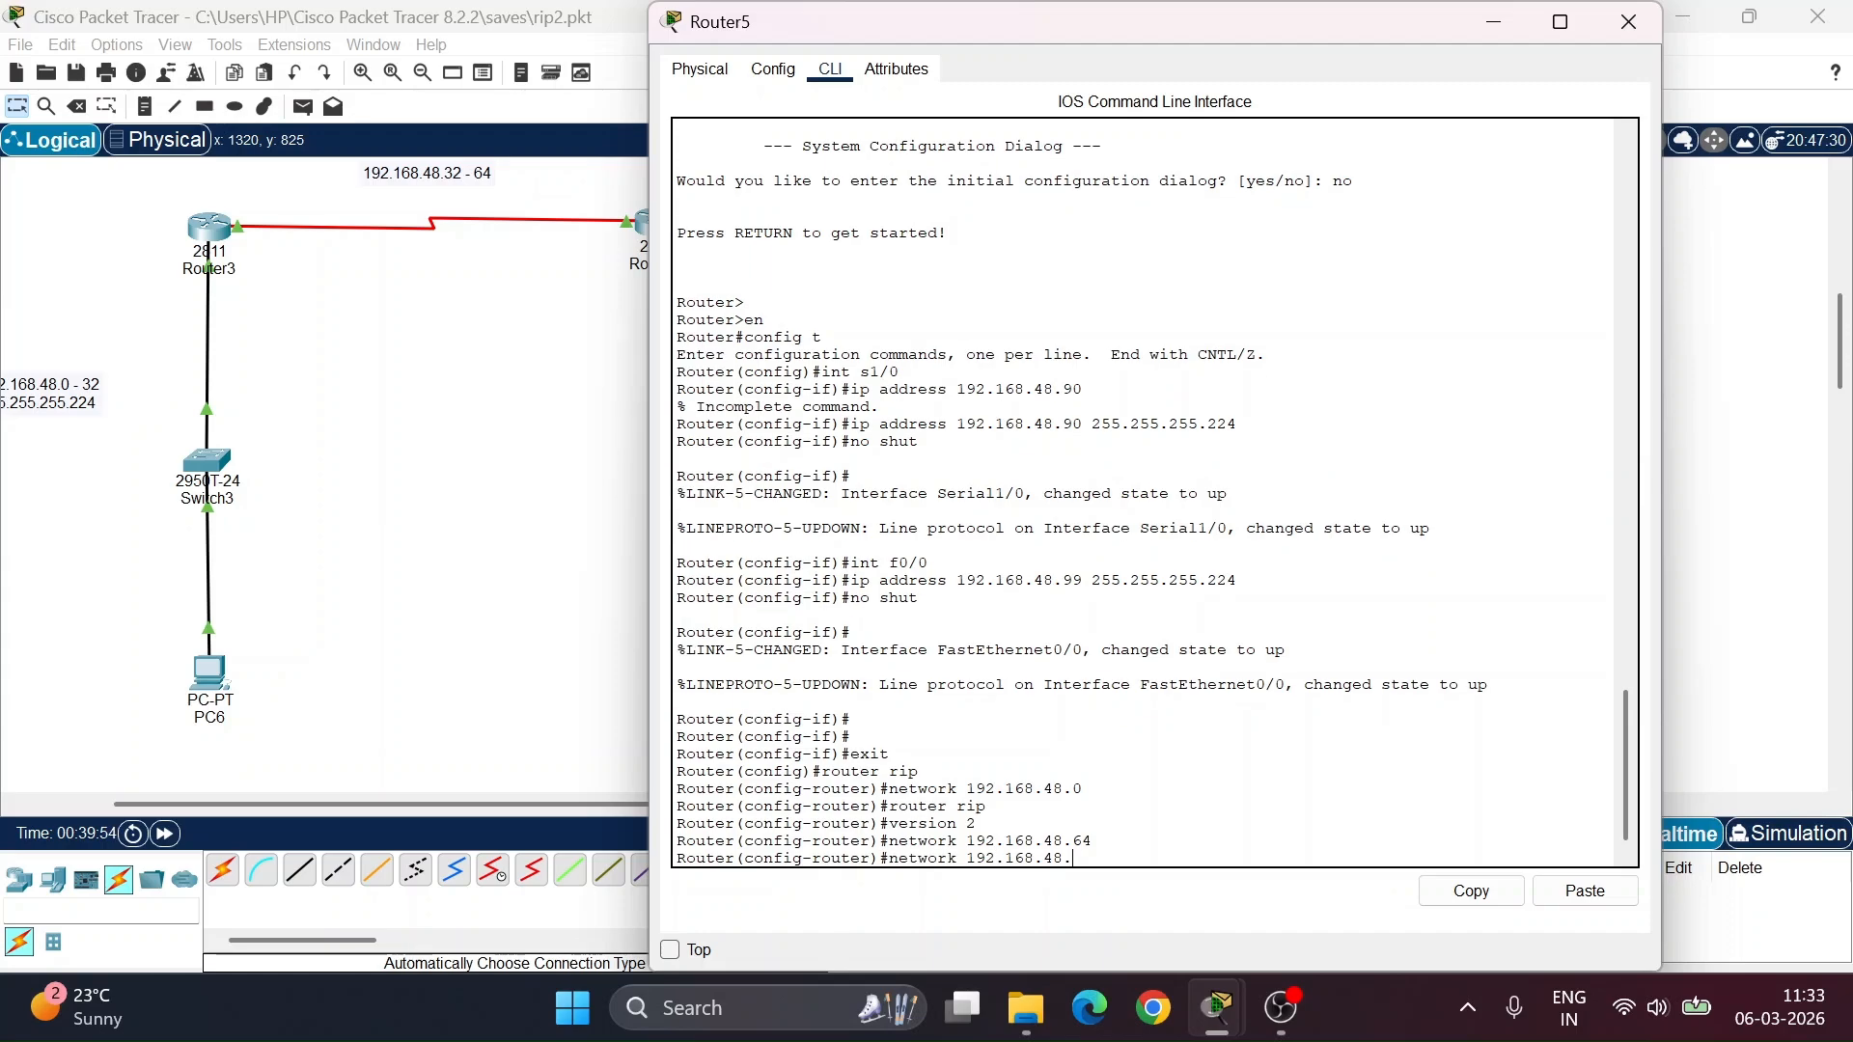
{"action": "type", "text": "96"}
{"action": "key", "text": "Return"}
{"action": "type", "text": "exit"}
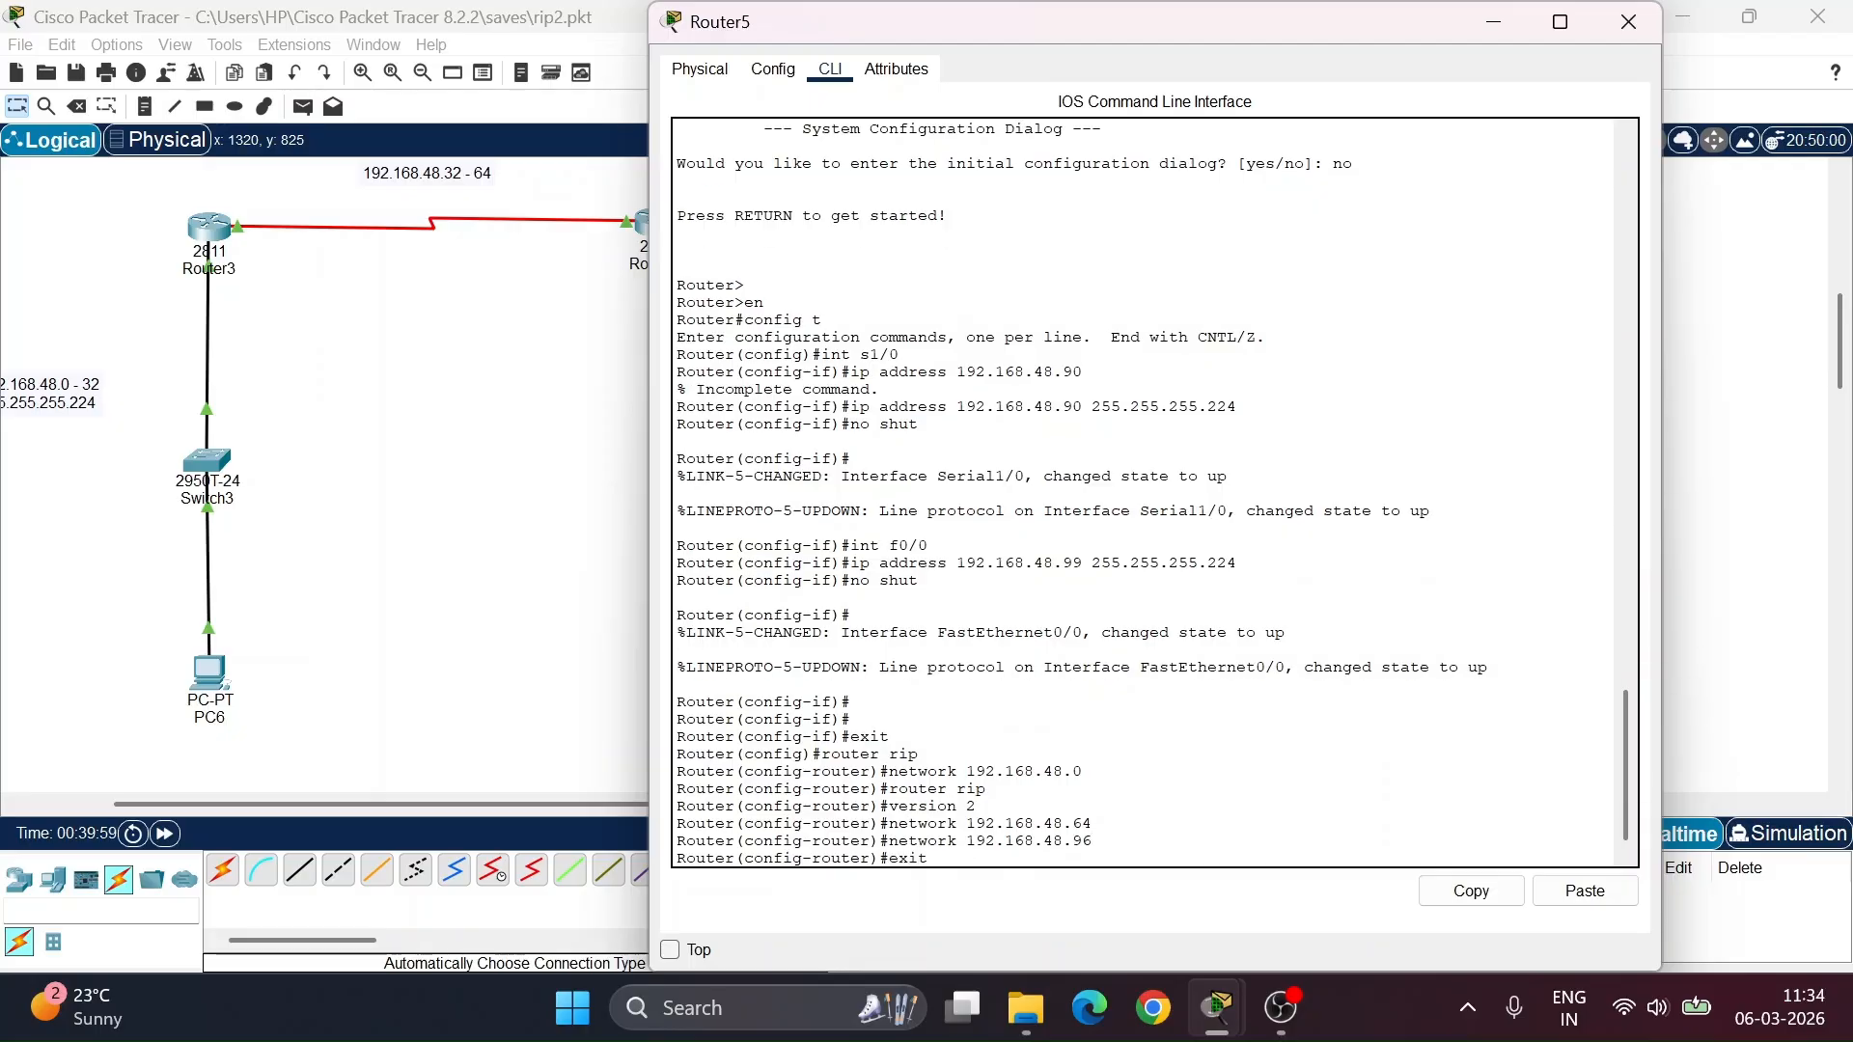
{"action": "key", "text": "Return"}
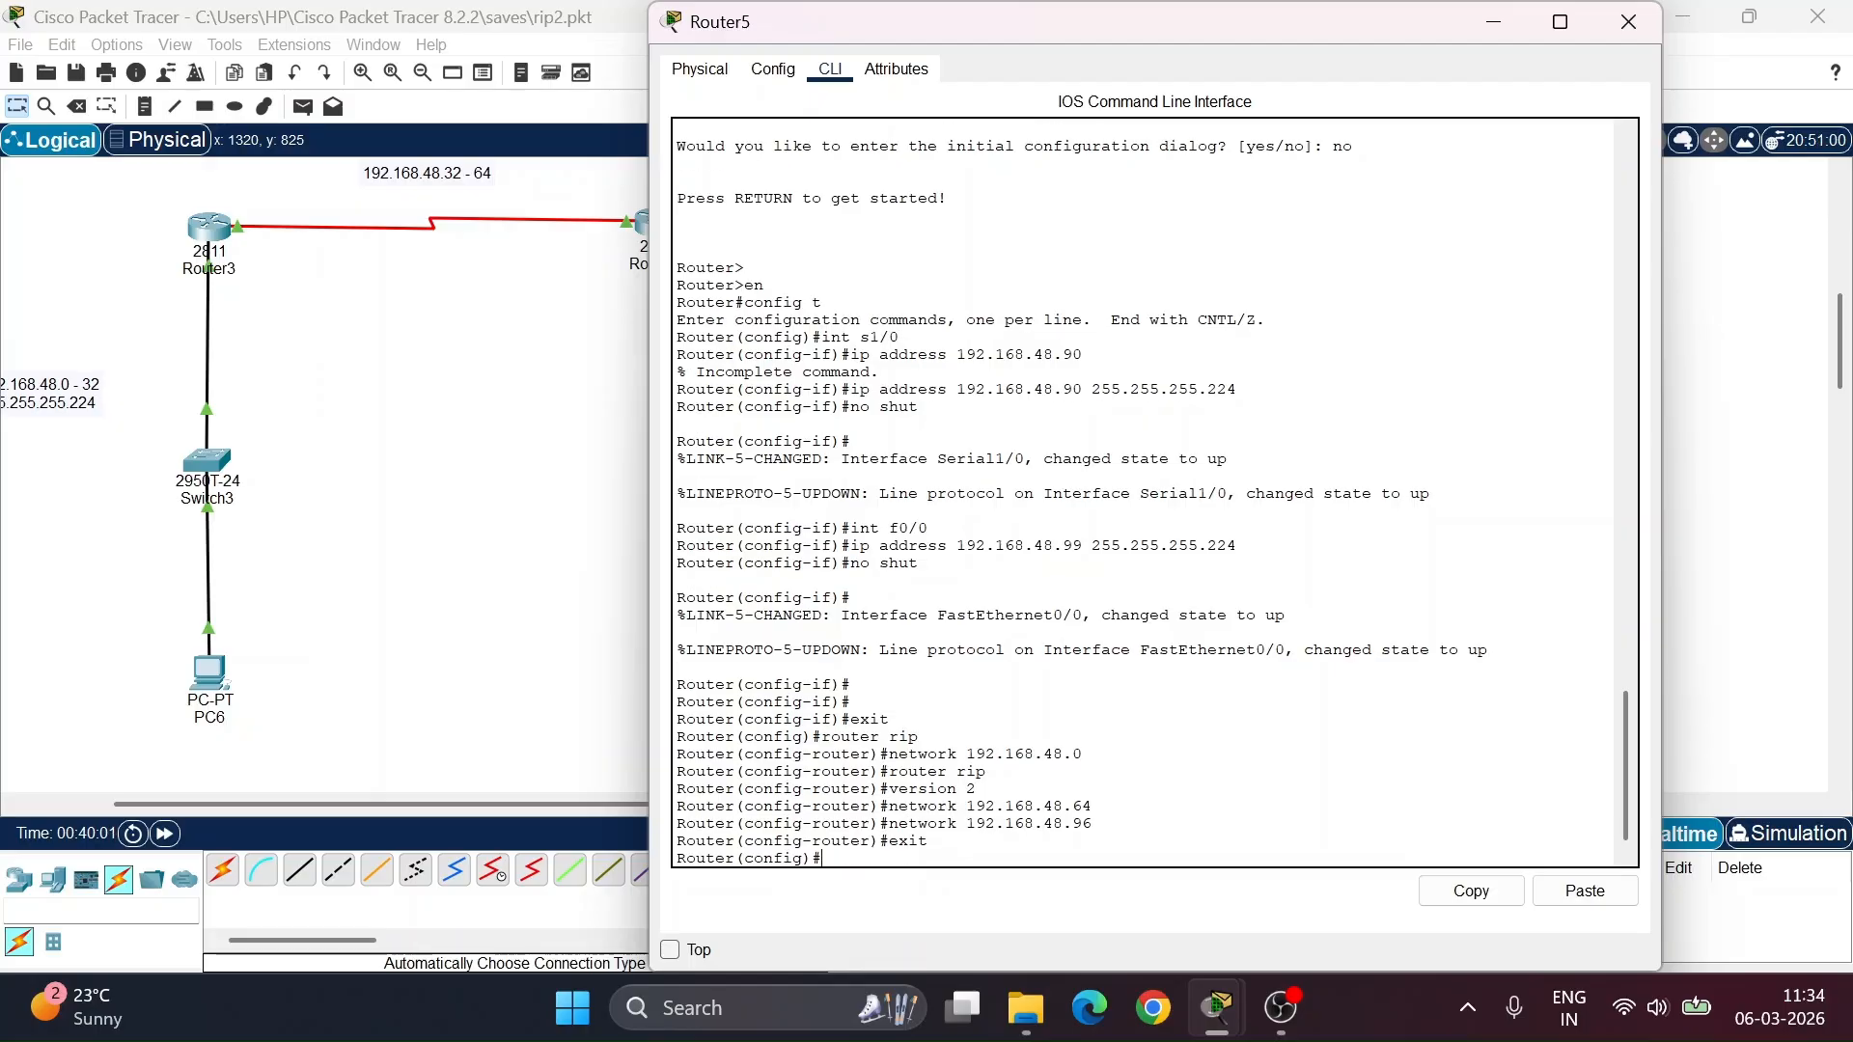
{"action": "left_click", "coordinate": [1494, 29]}
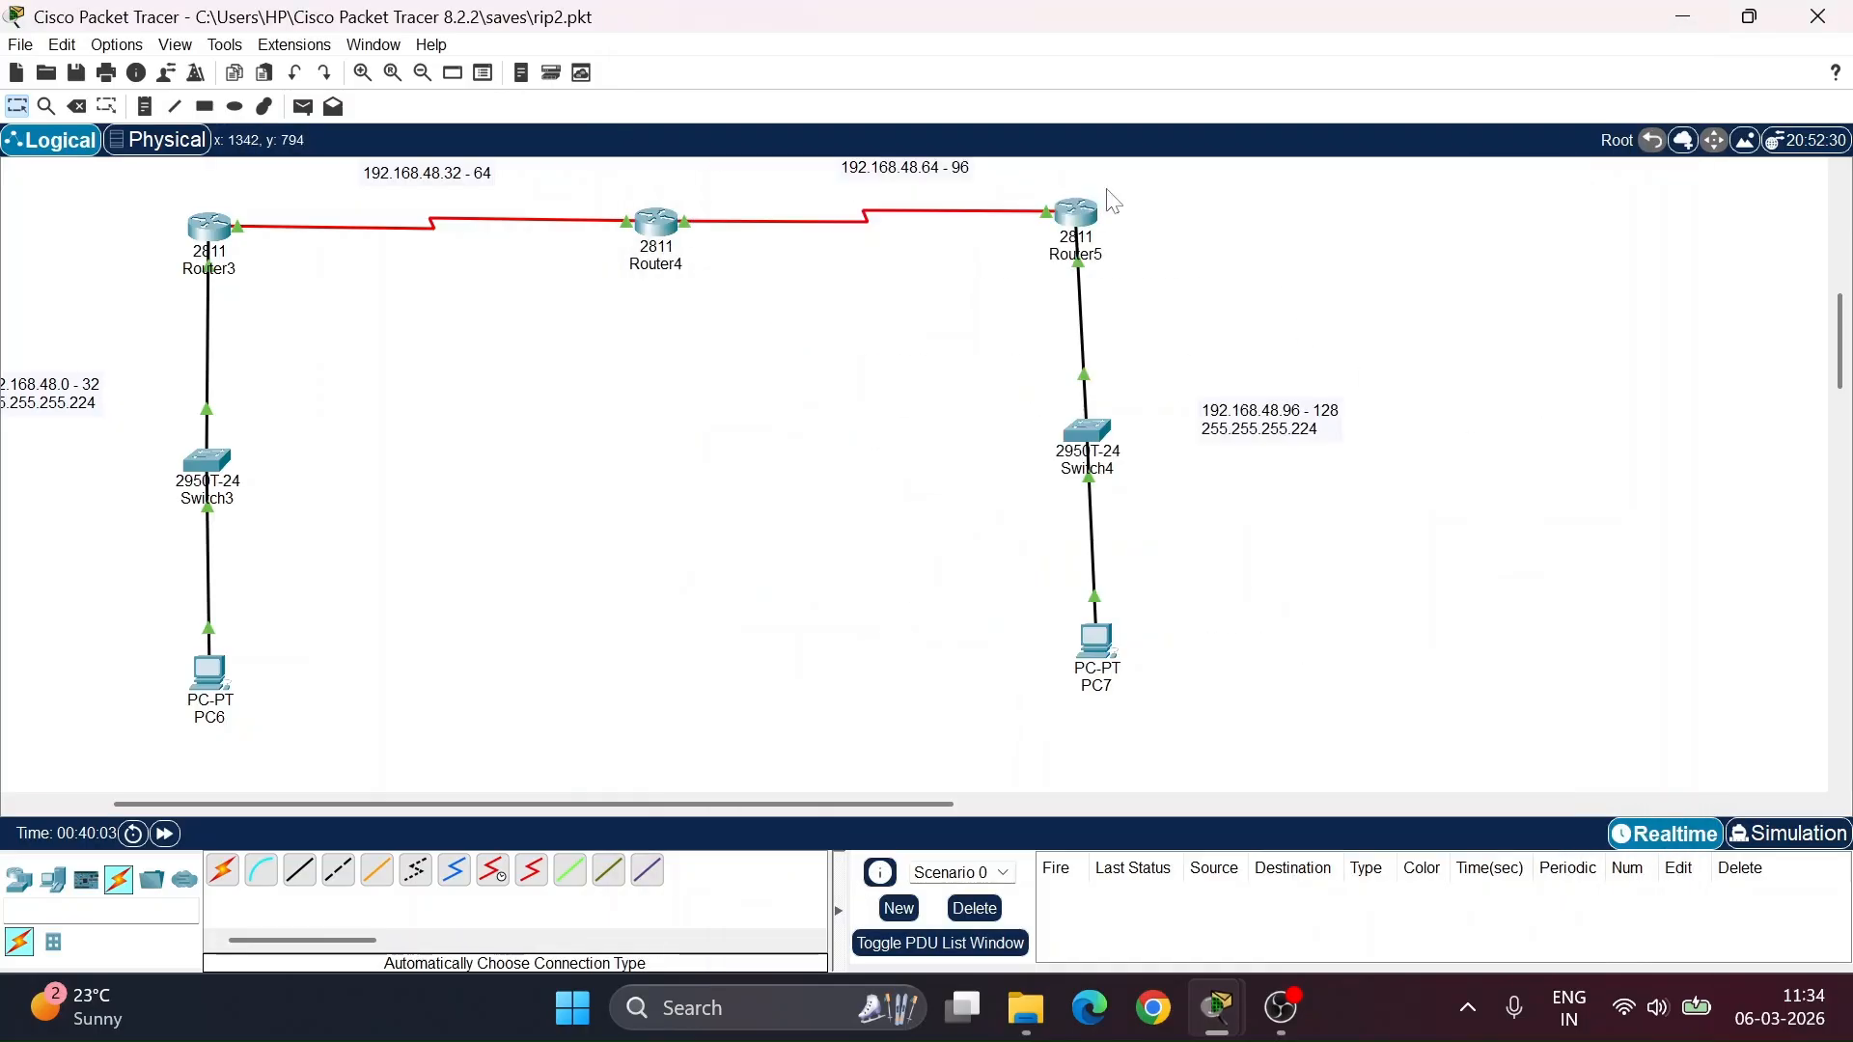
- Review the RIP routing configuration of Router5 and Router4, closing each router's window after viewing it
{"action": "left_click", "coordinate": [1085, 218]}
{"action": "left_click", "coordinate": [774, 70]}
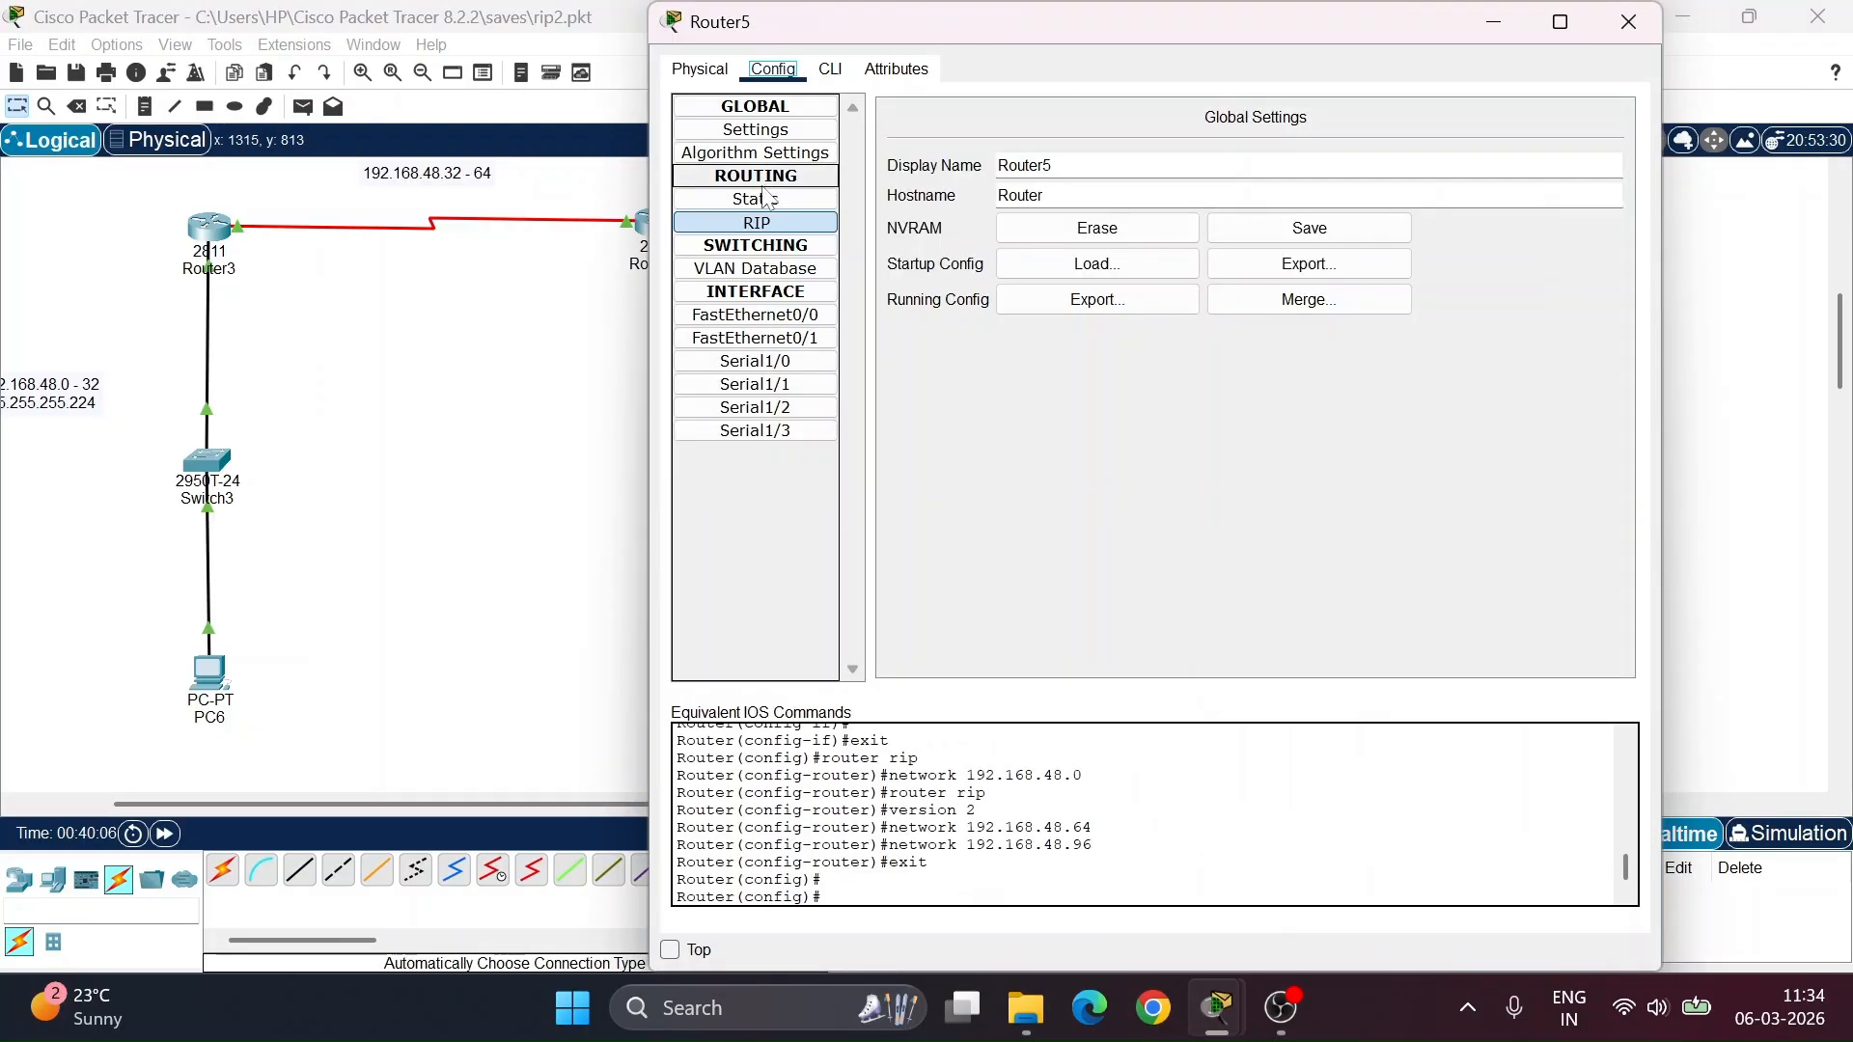
{"action": "left_click", "coordinate": [756, 199]}
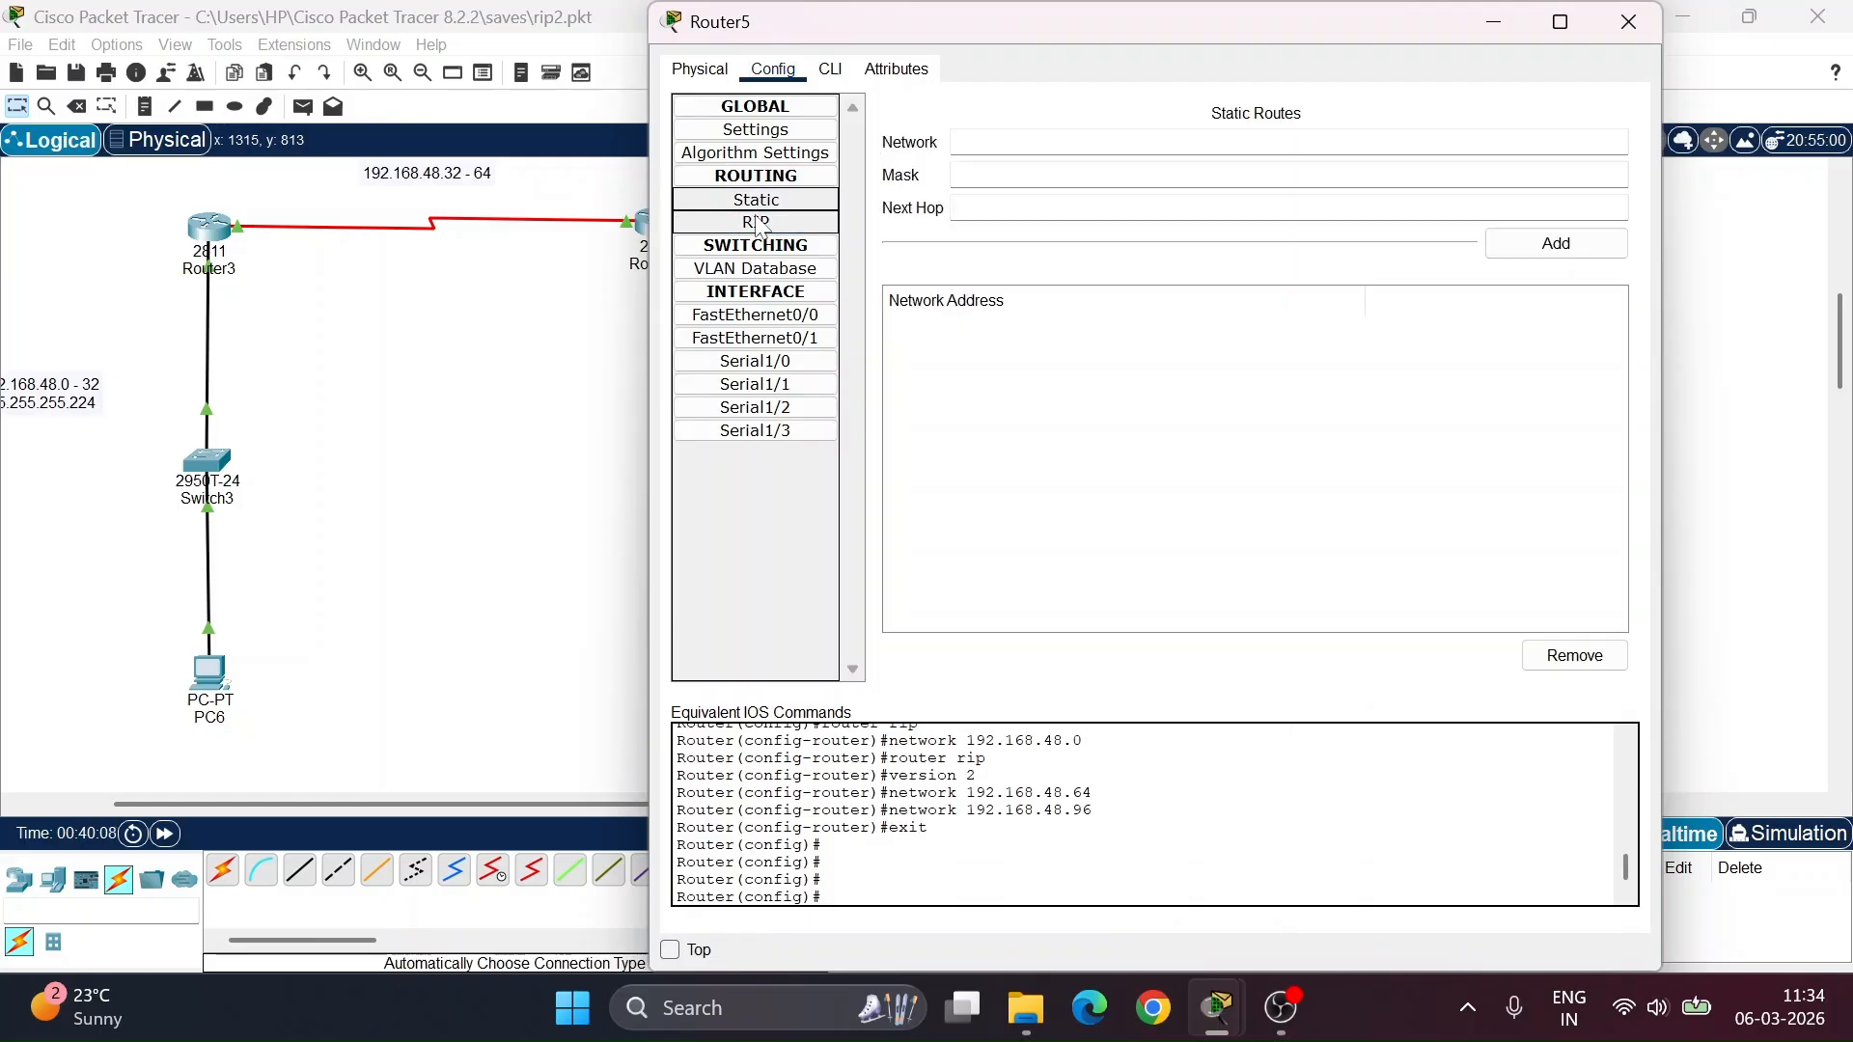
{"action": "left_click", "coordinate": [759, 223]}
{"action": "left_click", "coordinate": [1629, 21]}
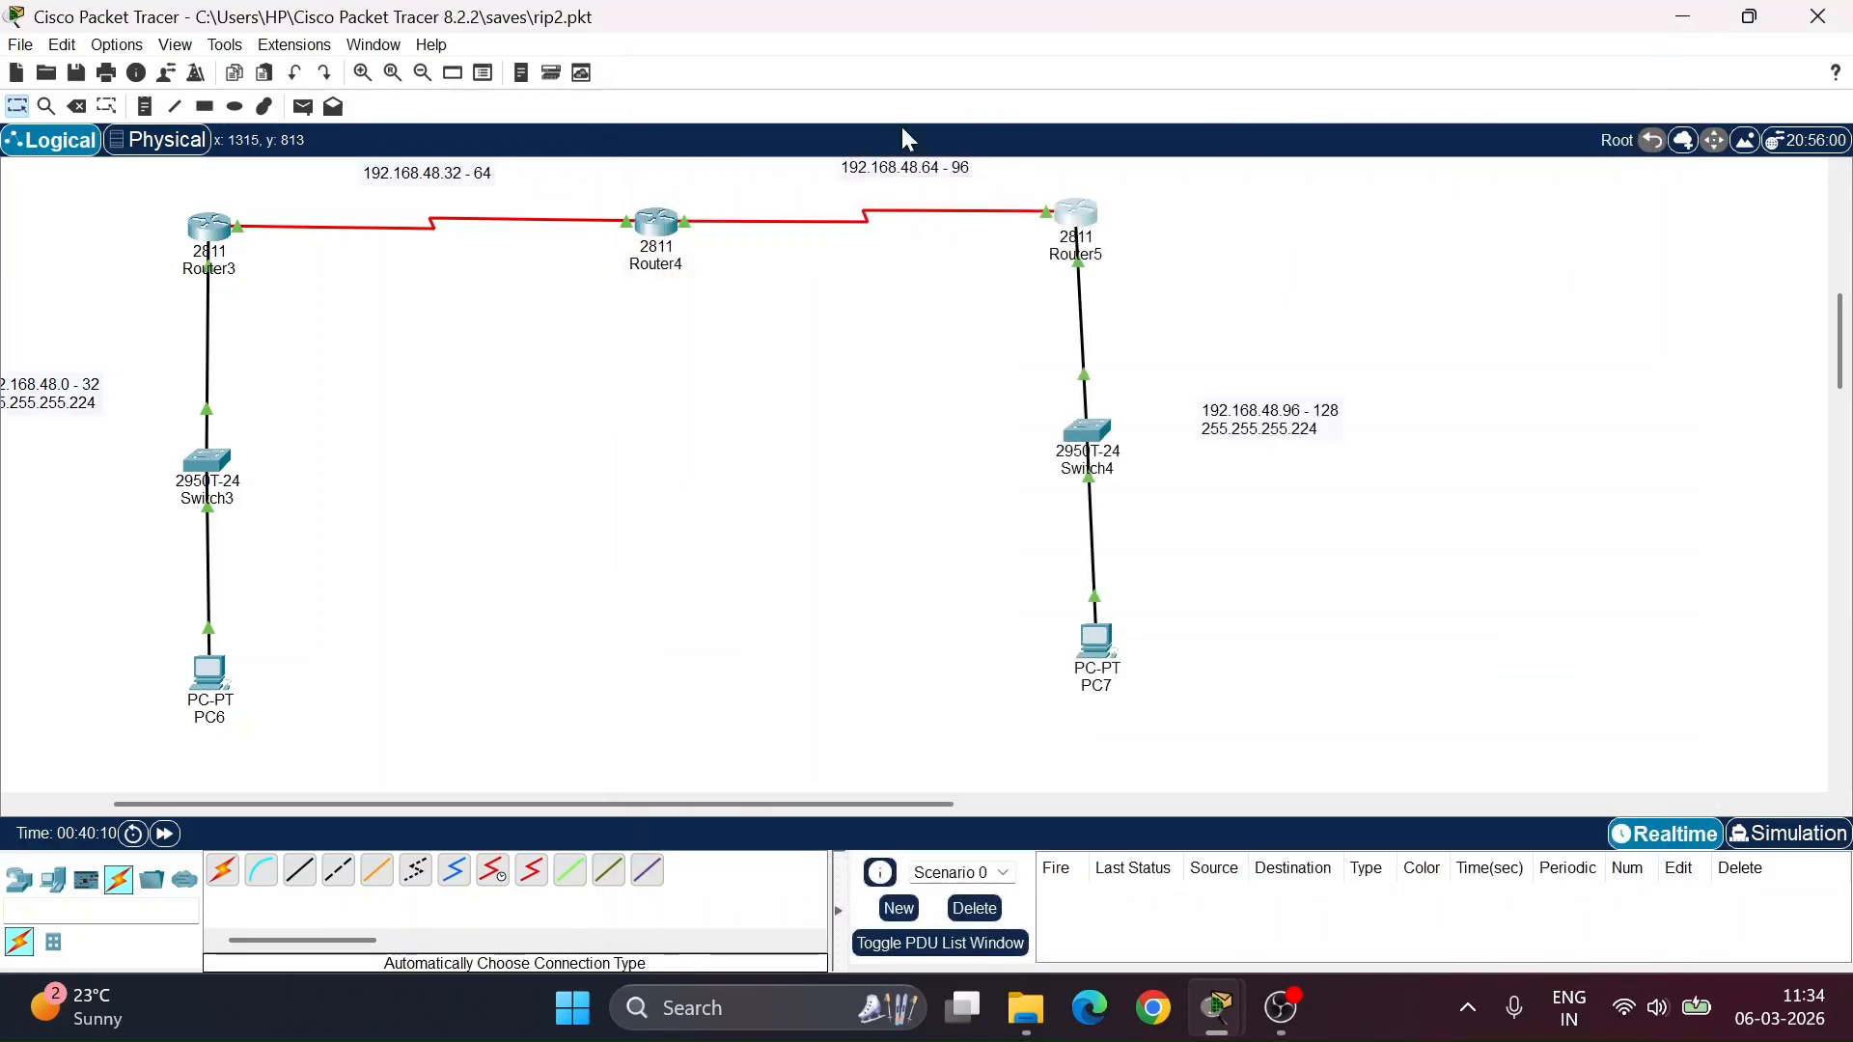
{"action": "left_click", "coordinate": [652, 232]}
{"action": "left_click", "coordinate": [774, 70]}
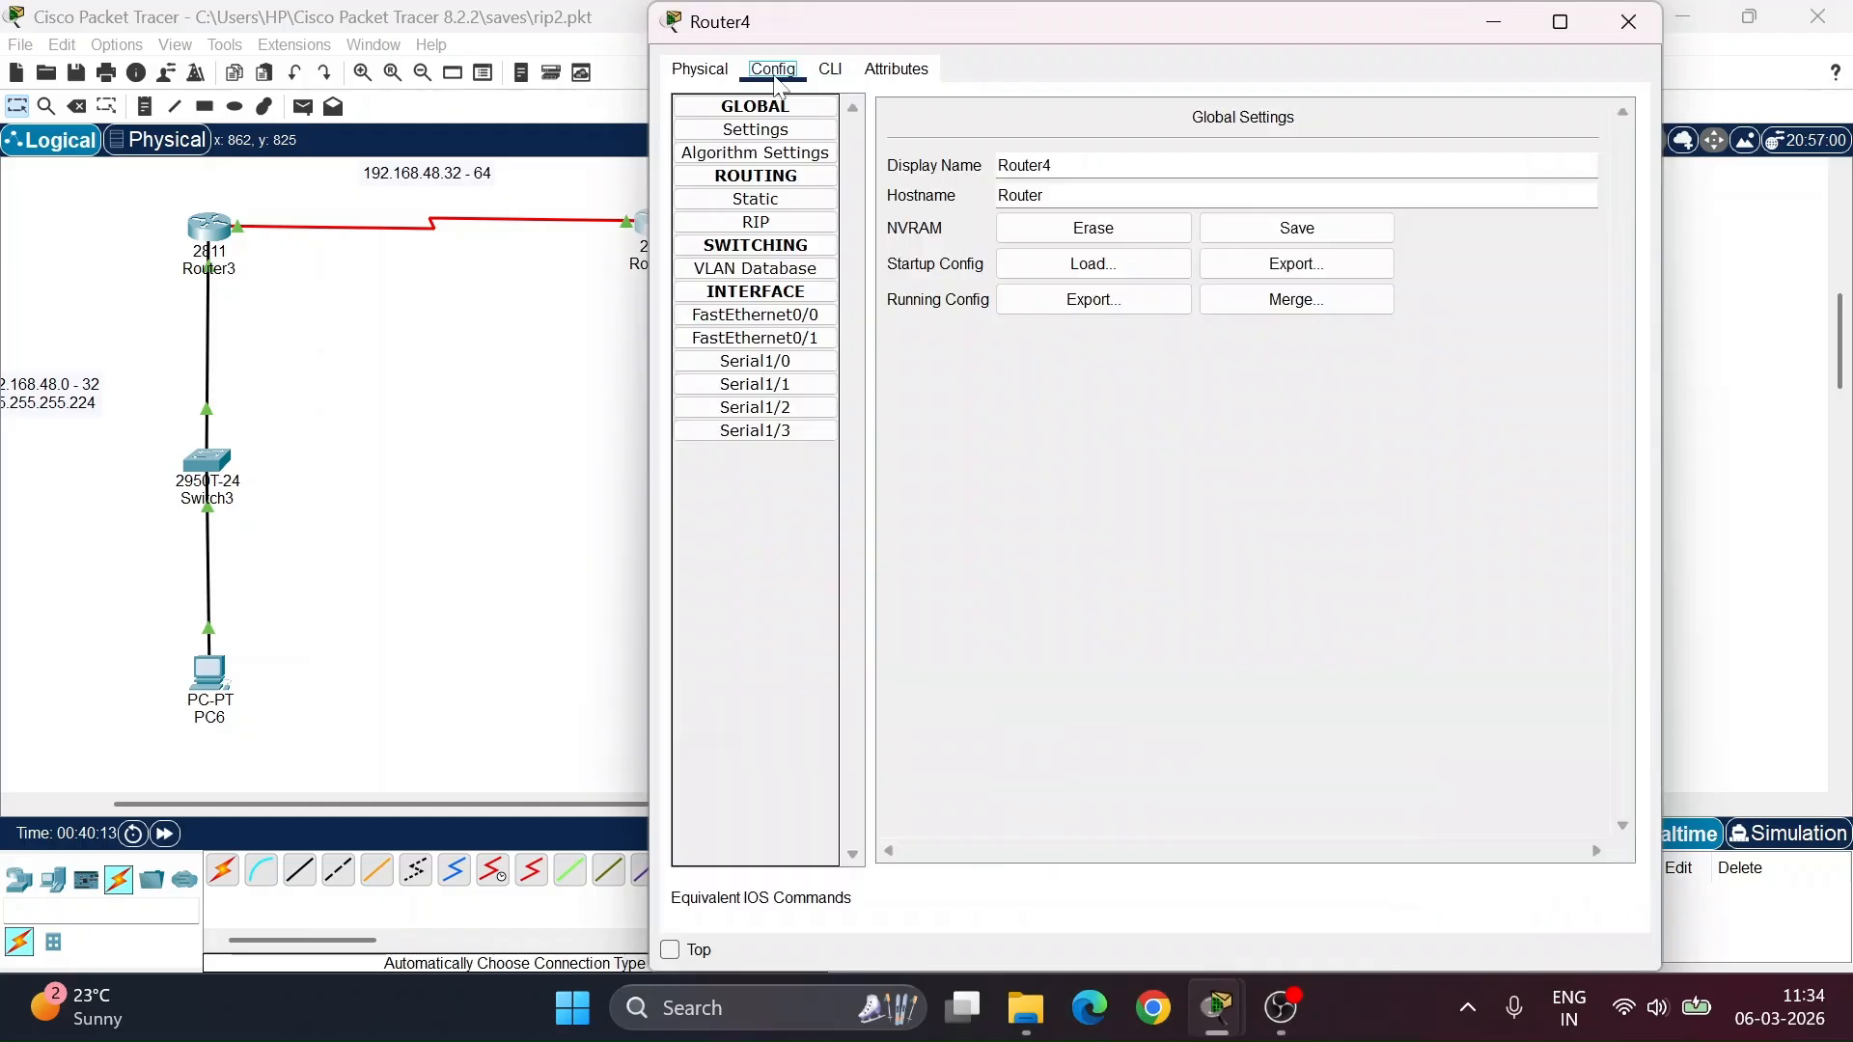
{"action": "left_click", "coordinate": [758, 222]}
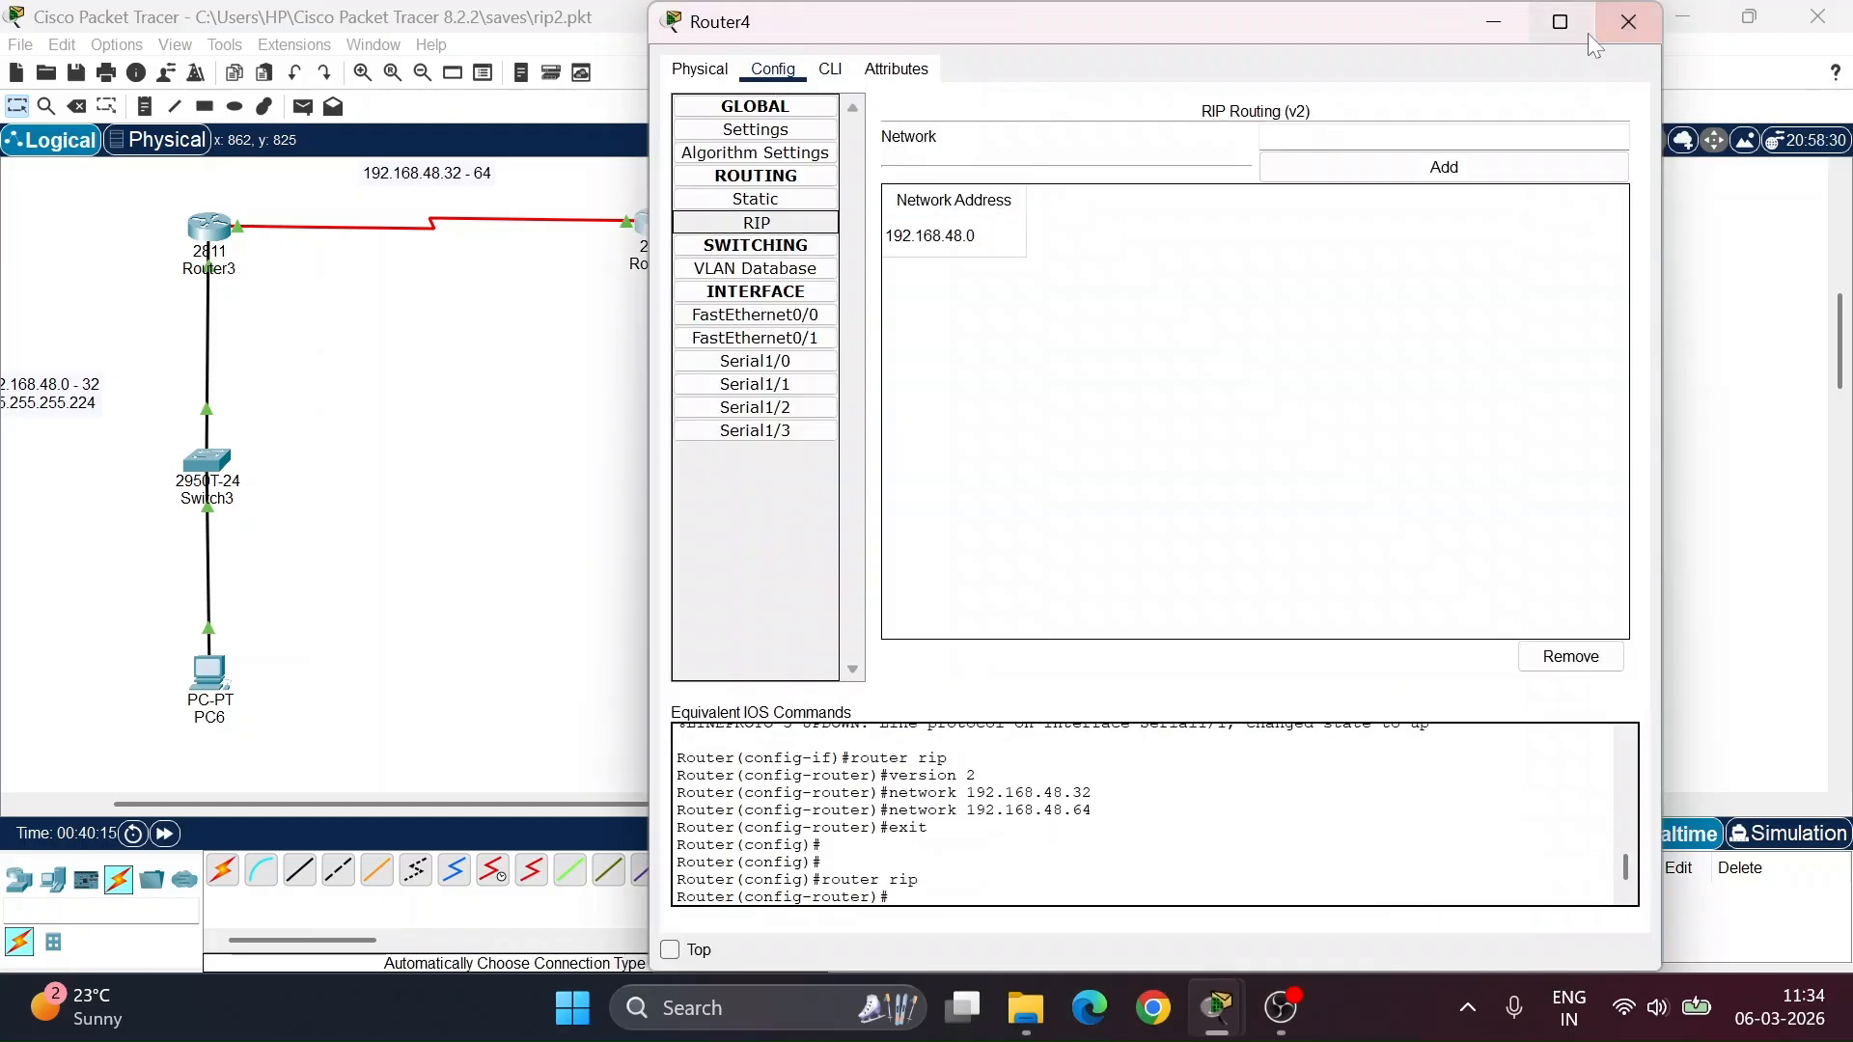
{"action": "left_click", "coordinate": [1629, 21]}
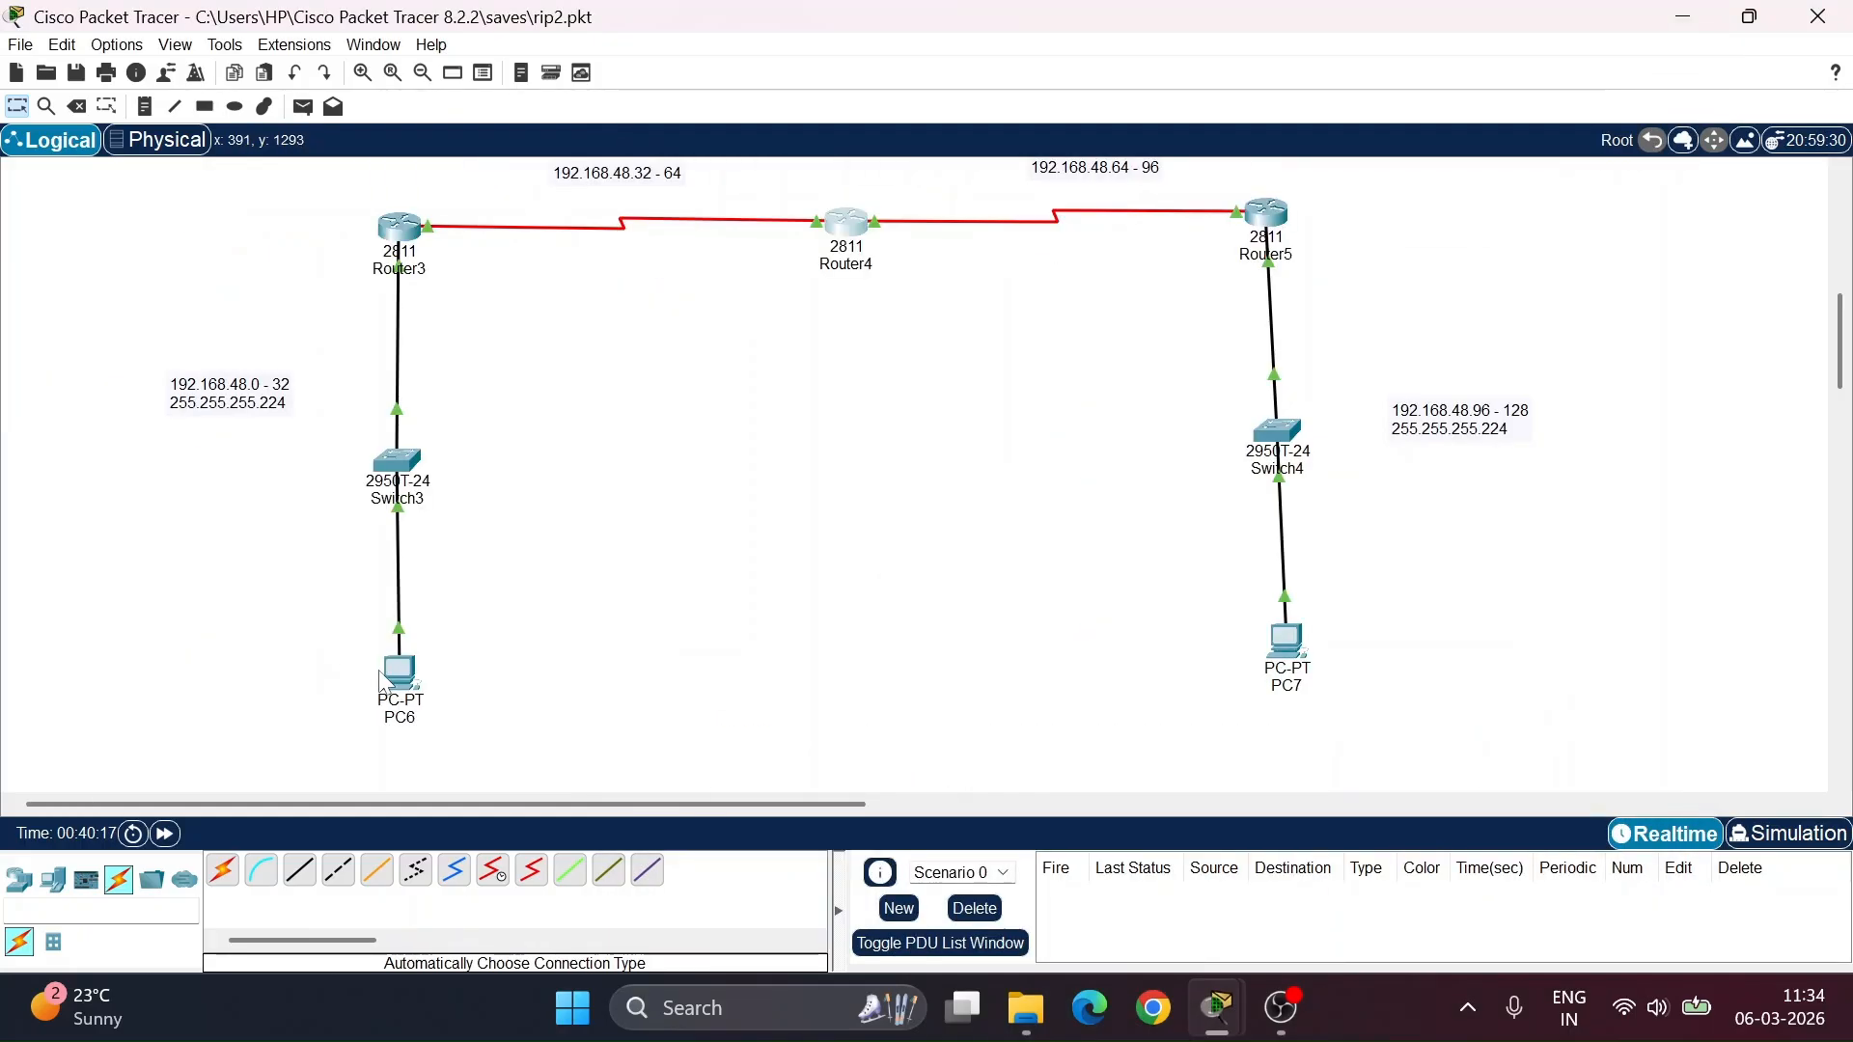
- Ping PC7 at 192.168.48.100 from PC6's command prompt, highlight the replies and minimize PC6's window
{"action": "mouse_move", "coordinate": [1294, 679]}
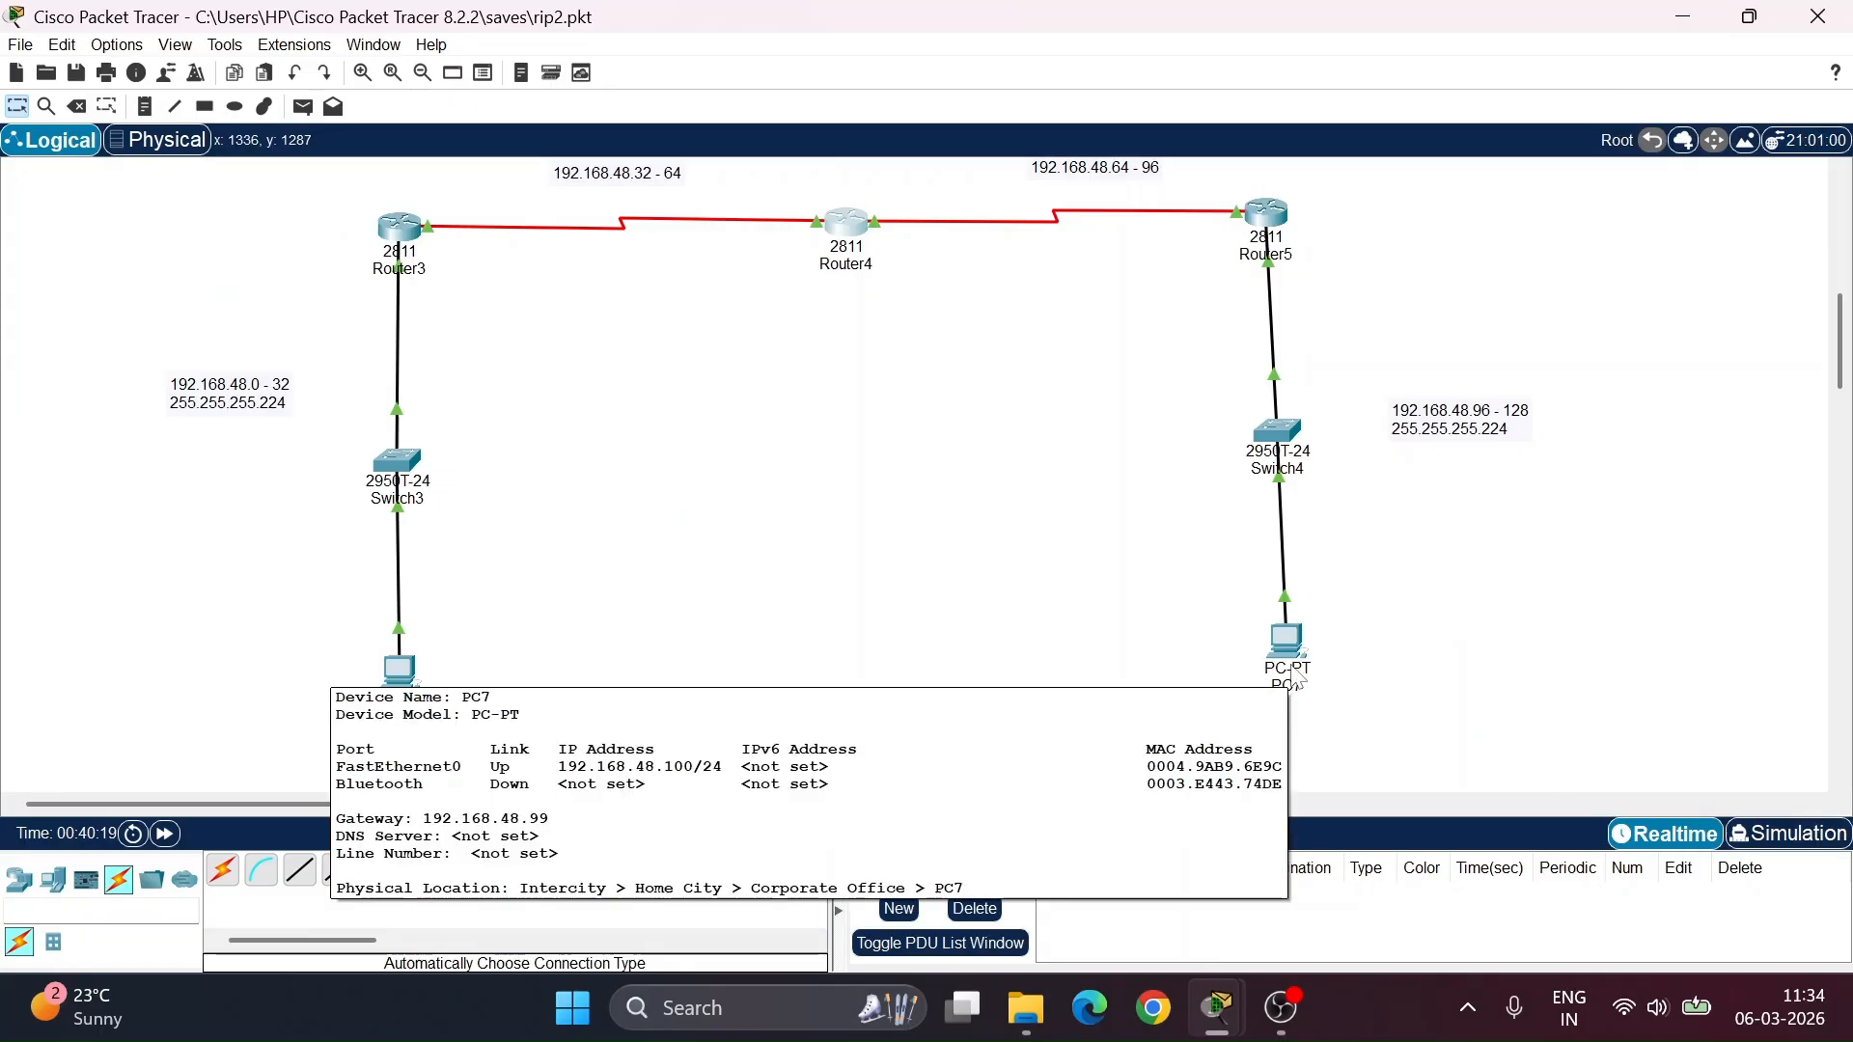
{"action": "left_click", "coordinate": [400, 669]}
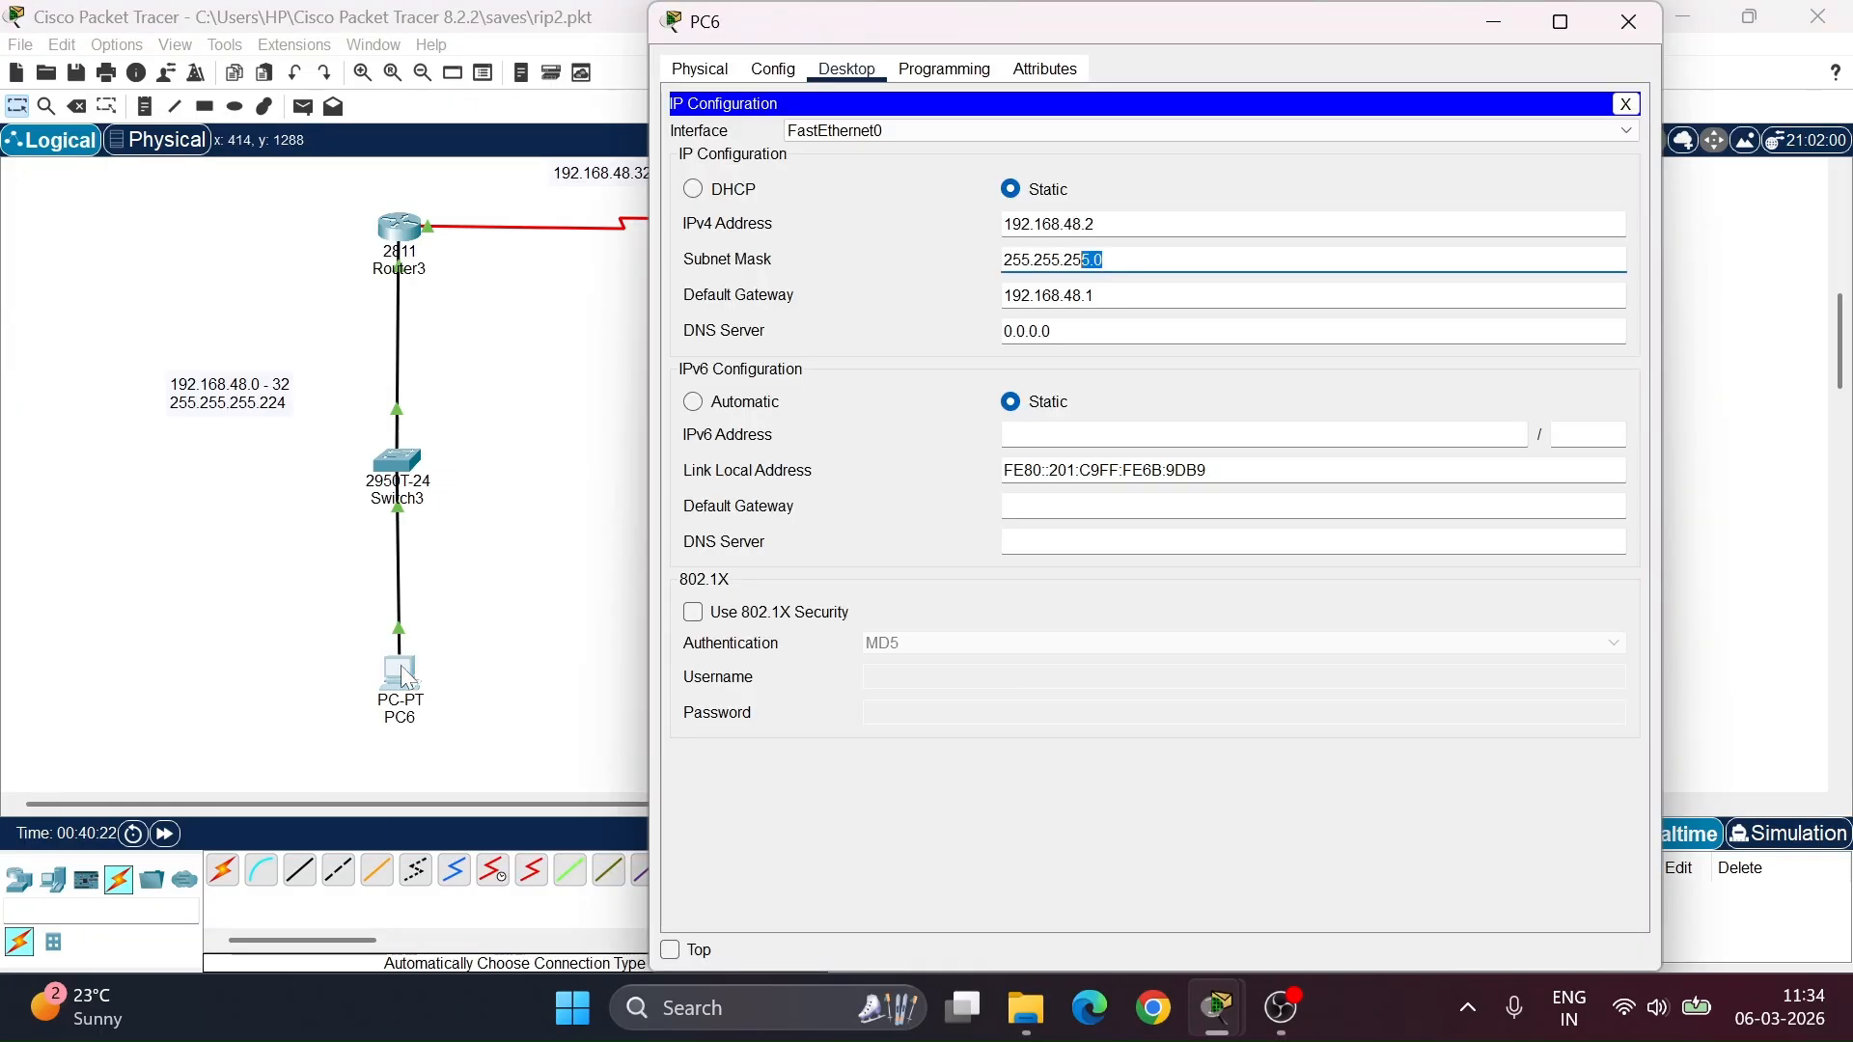
{"action": "left_click", "coordinate": [1627, 103]}
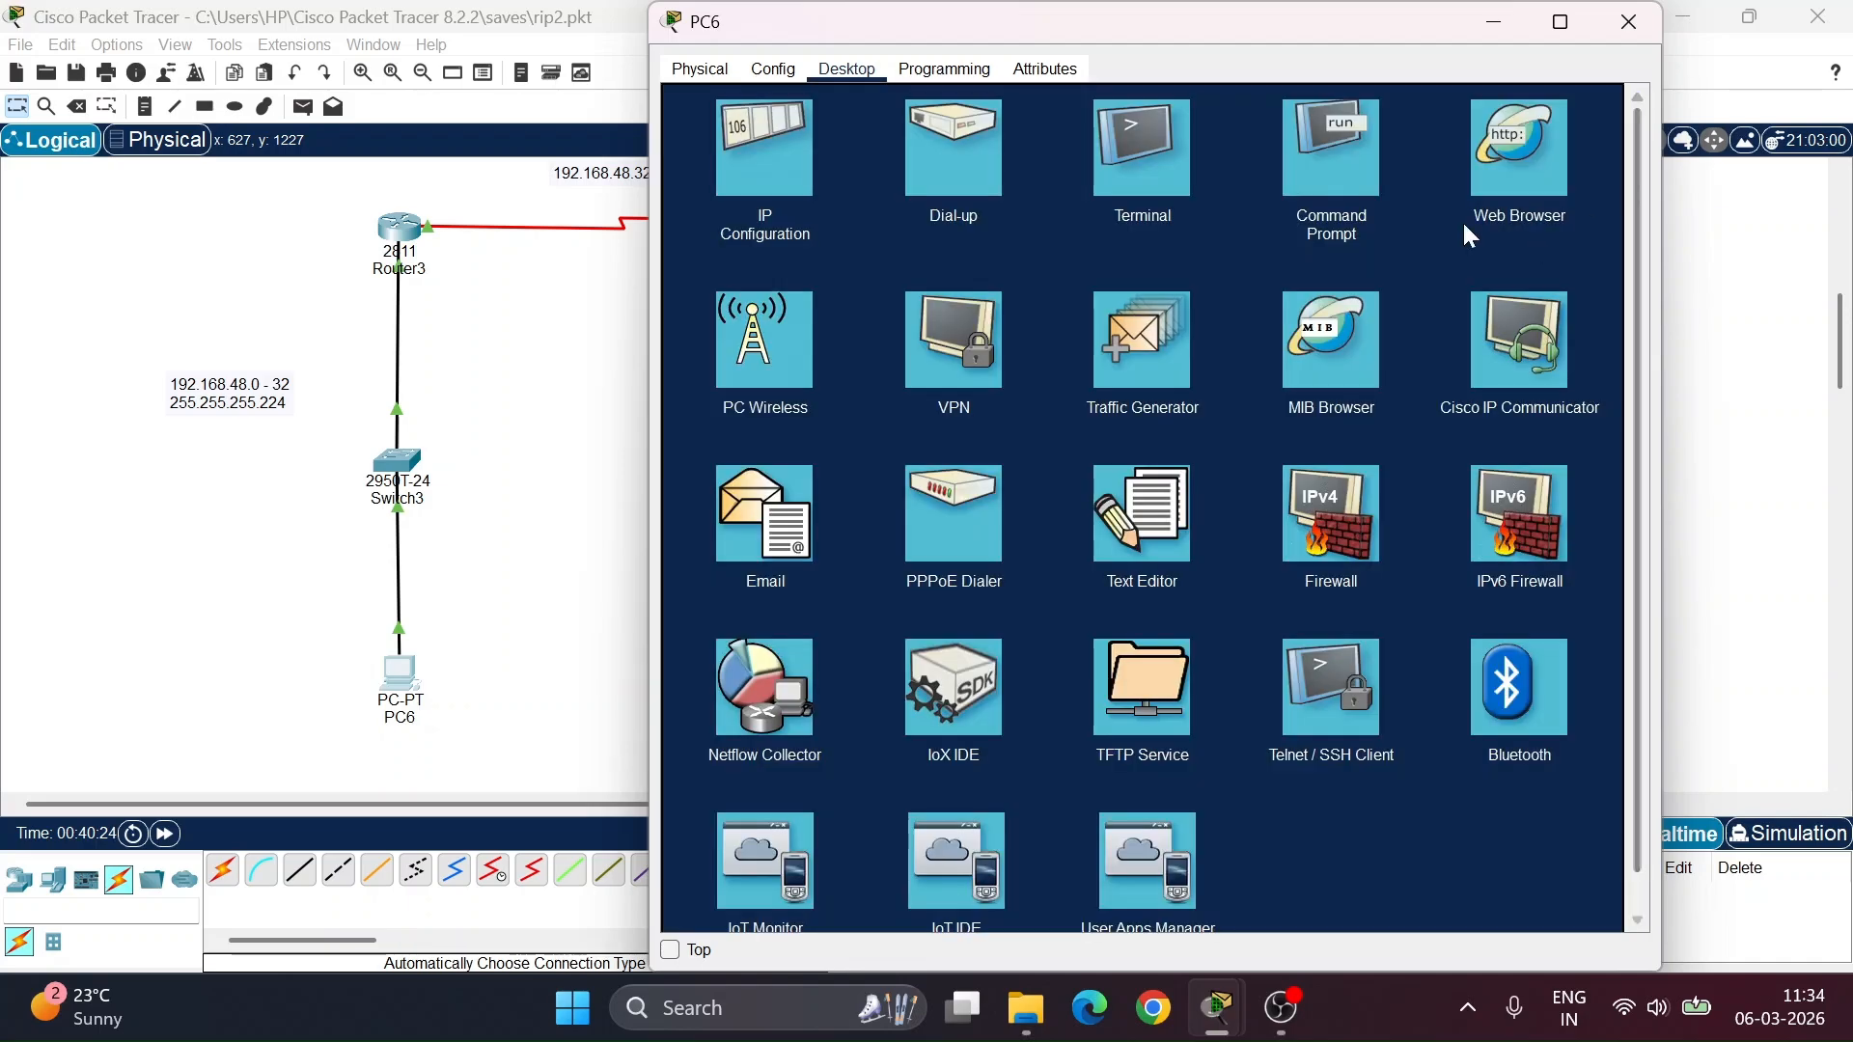
{"action": "left_click", "coordinate": [1333, 184]}
{"action": "type", "text": "pin"}
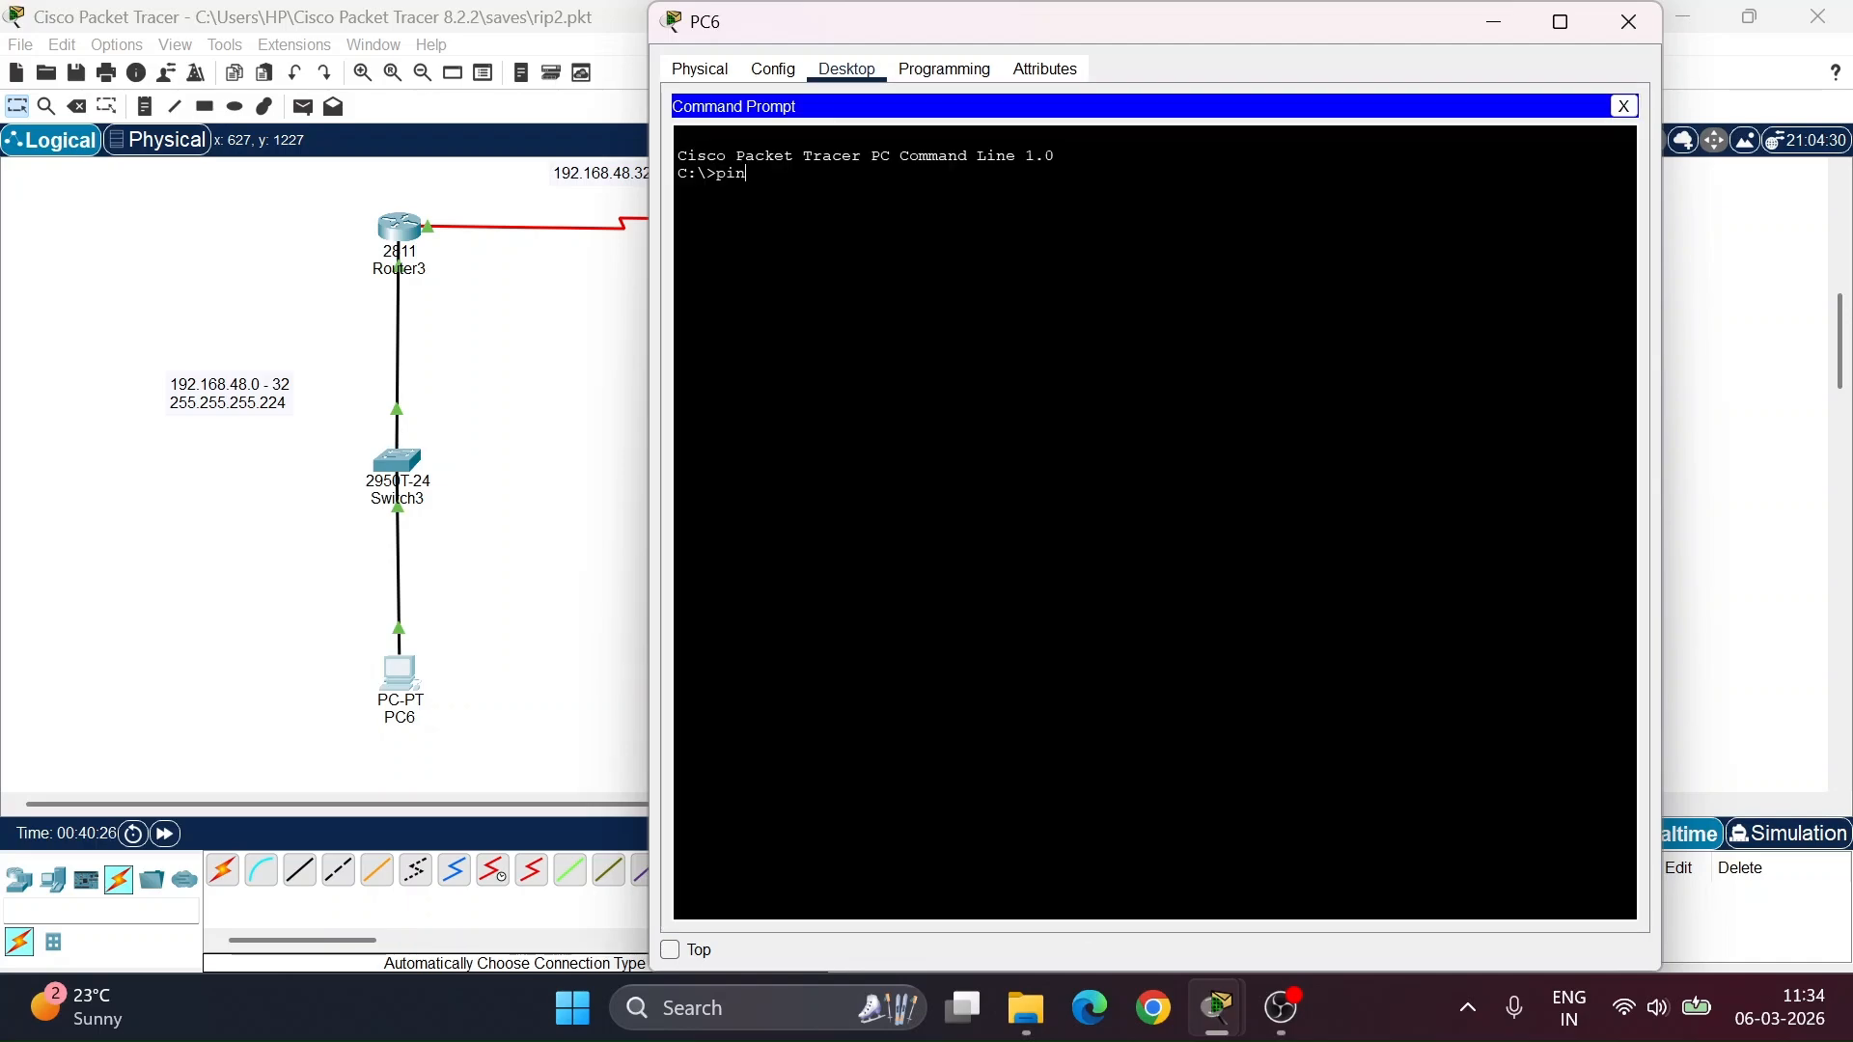
{"action": "type", "text": "g 1"}
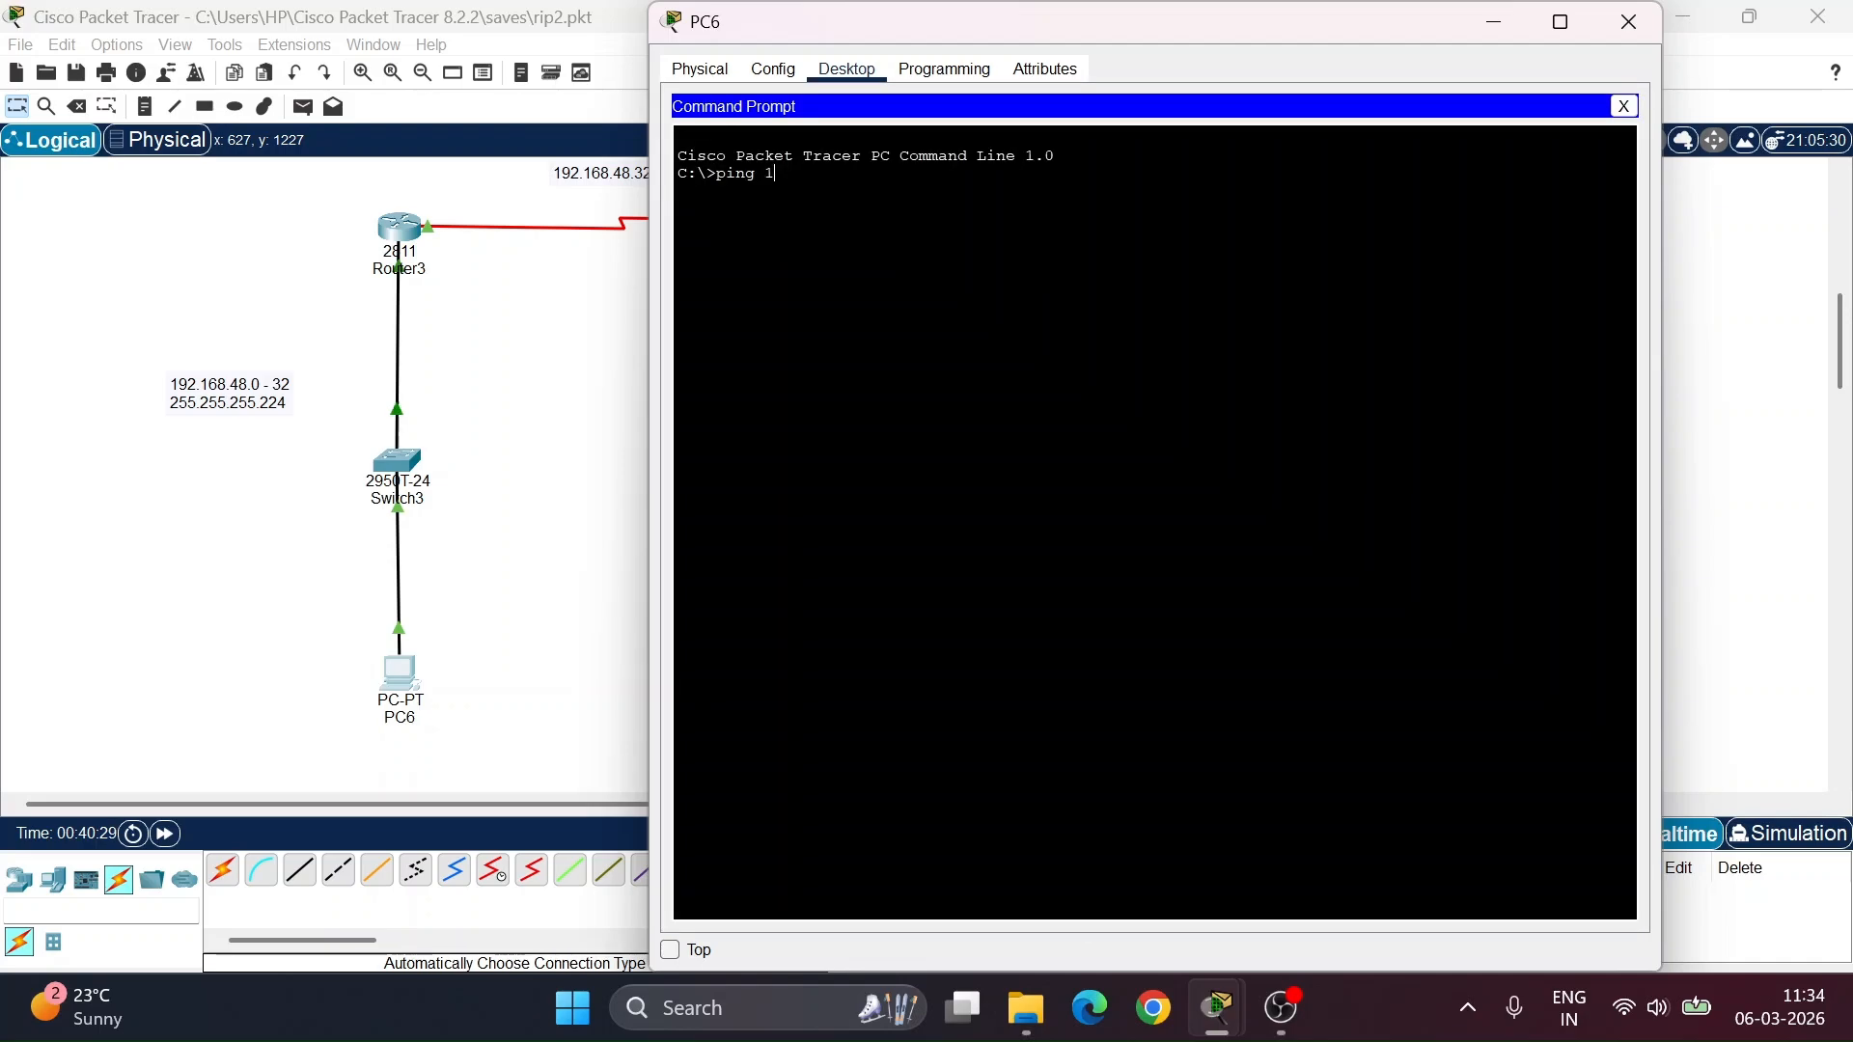
{"action": "type", "text": "92.168.48.100"}
{"action": "key", "text": "Return"}
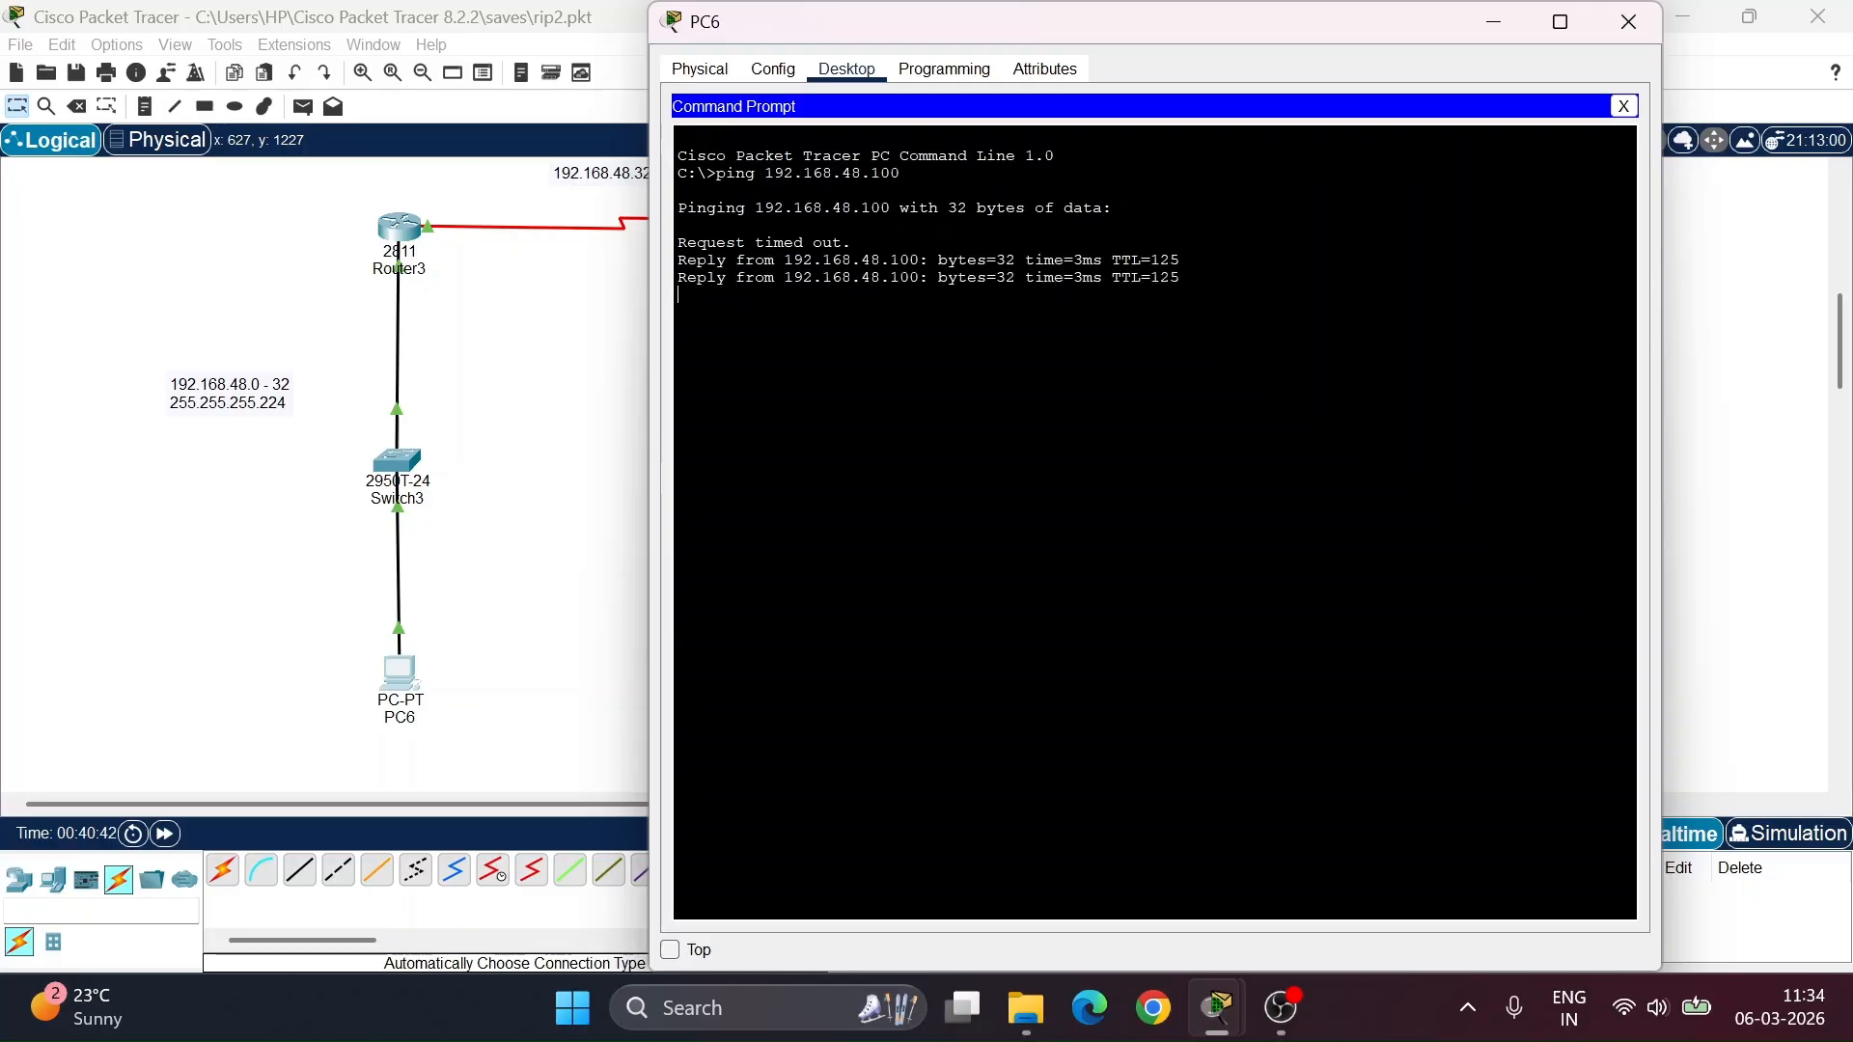
{"action": "left_click_drag", "start_coordinate": [1181, 279], "coordinate": [661, 244]}
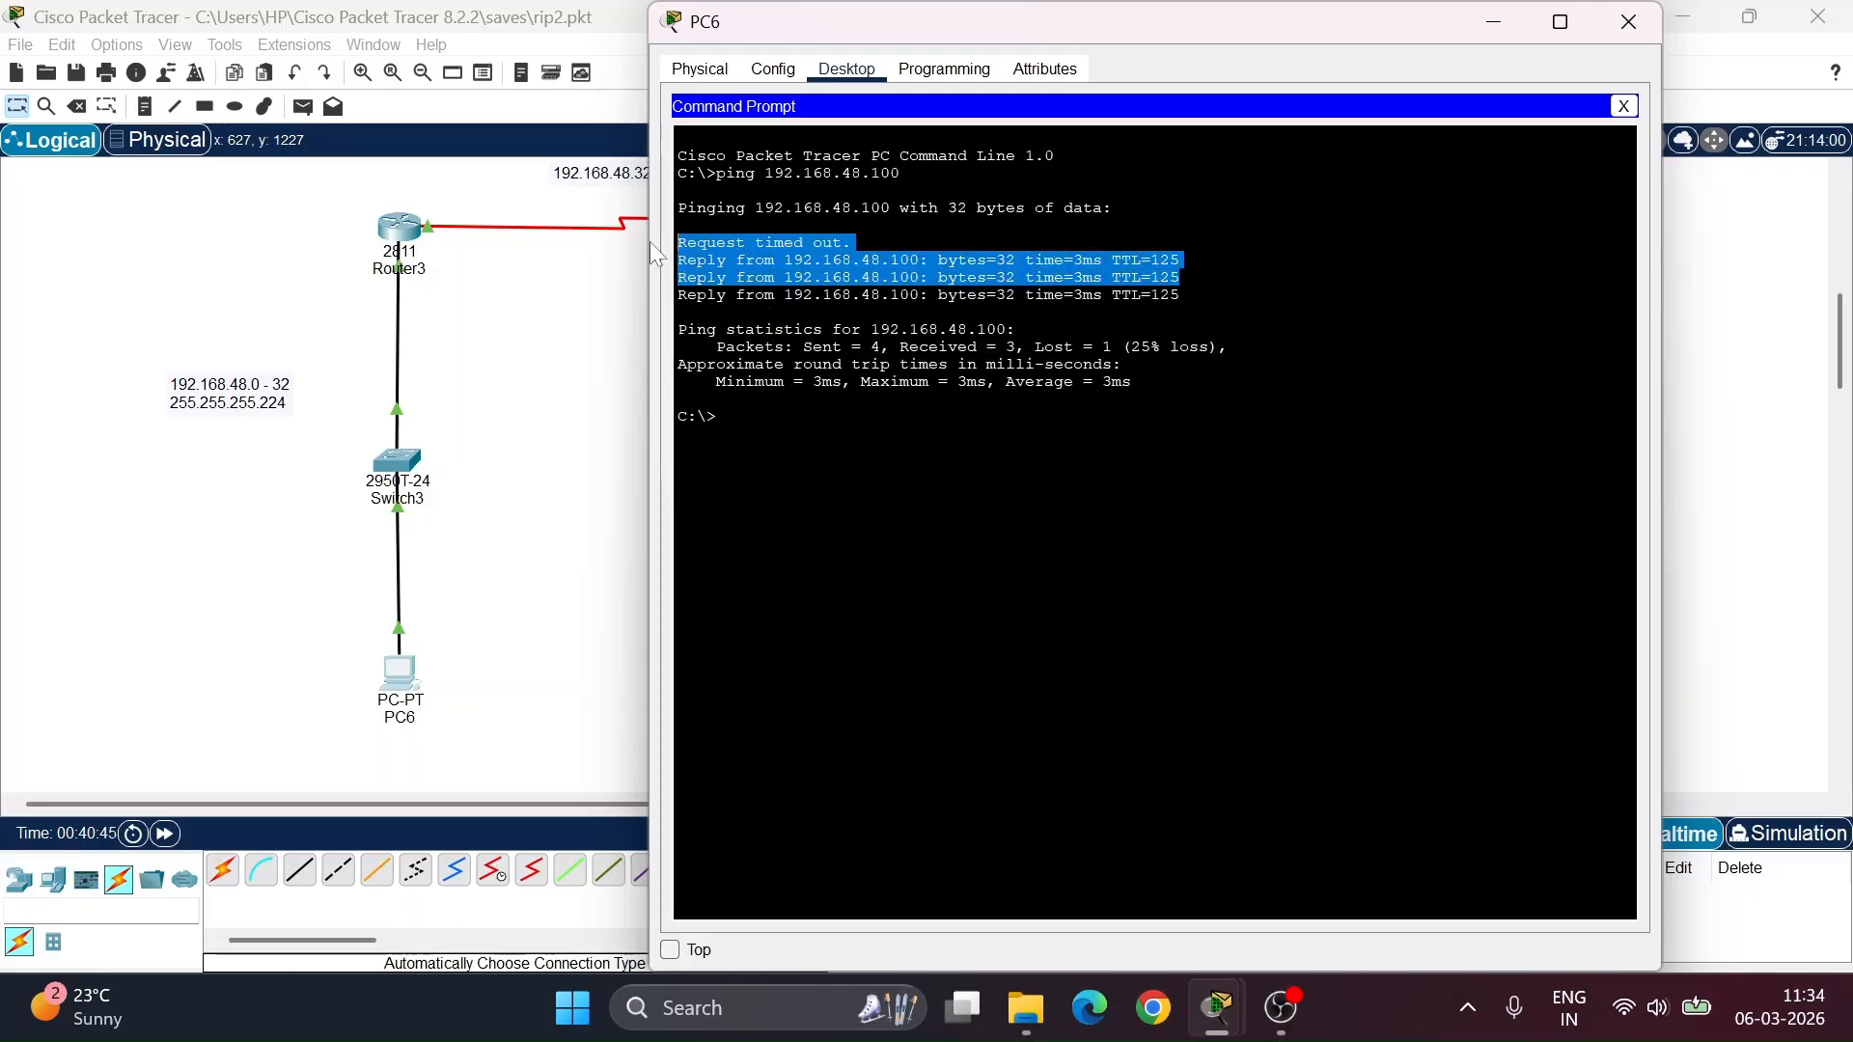
{"action": "left_click", "coordinate": [1493, 21]}
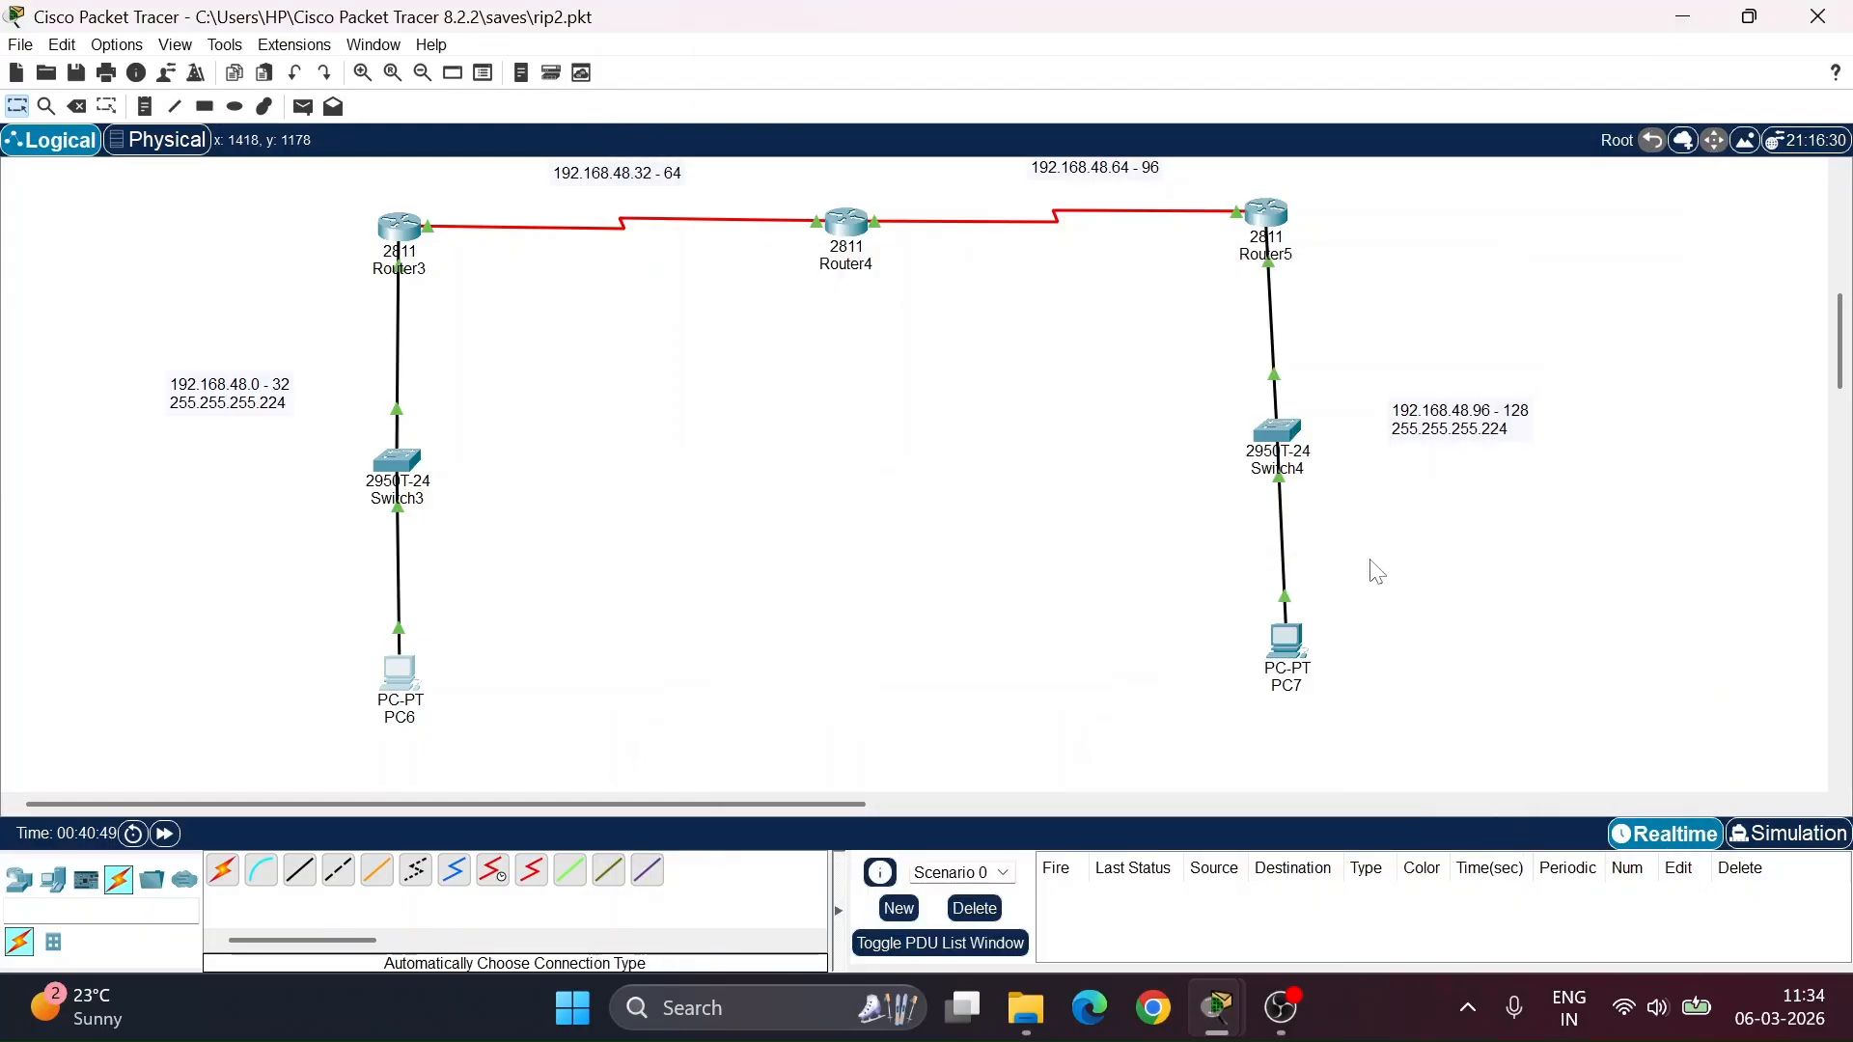
- Move the 192.168.48.0 - 32 subnet note slightly closer to the link between Router3 and Switch3
{"action": "scroll", "coordinate": [1377, 572], "scroll_direction": "up", "scroll_amount": 2}
{"action": "scroll", "coordinate": [1377, 572], "scroll_direction": "down", "scroll_amount": 2}
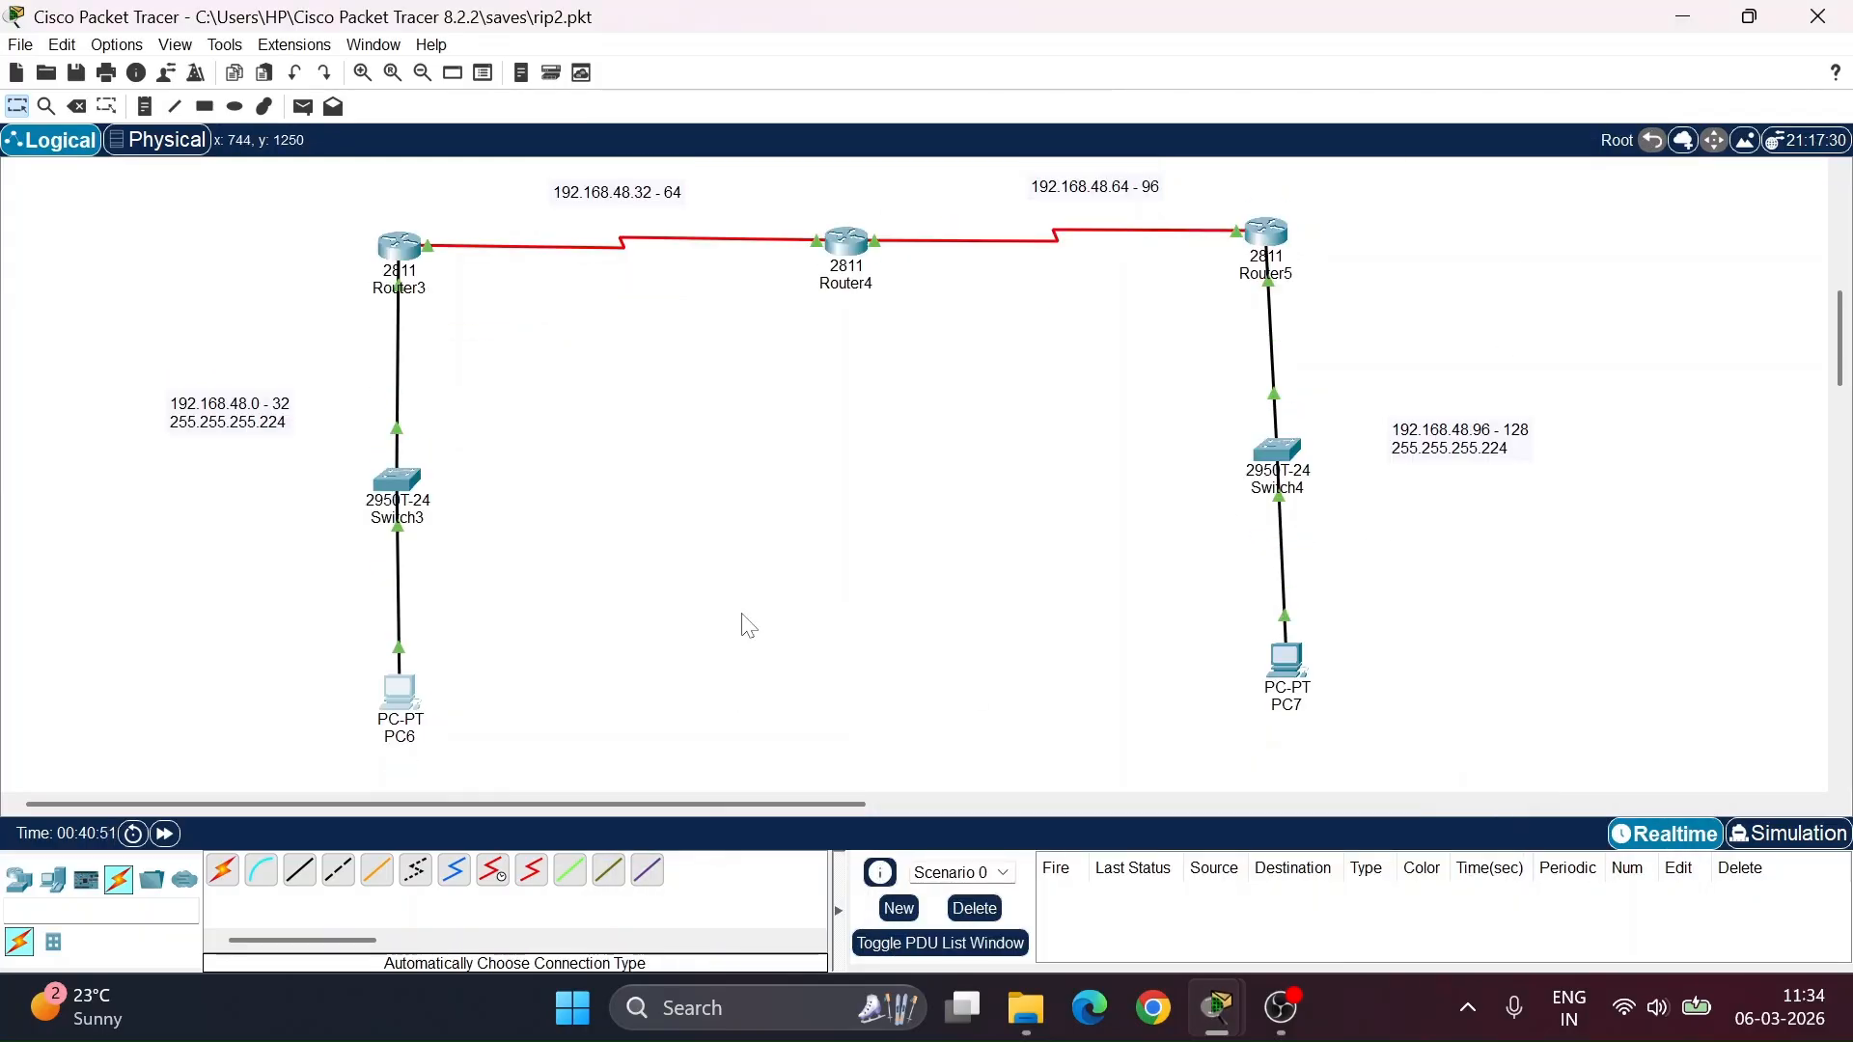
{"action": "mouse_move", "coordinate": [409, 493]}
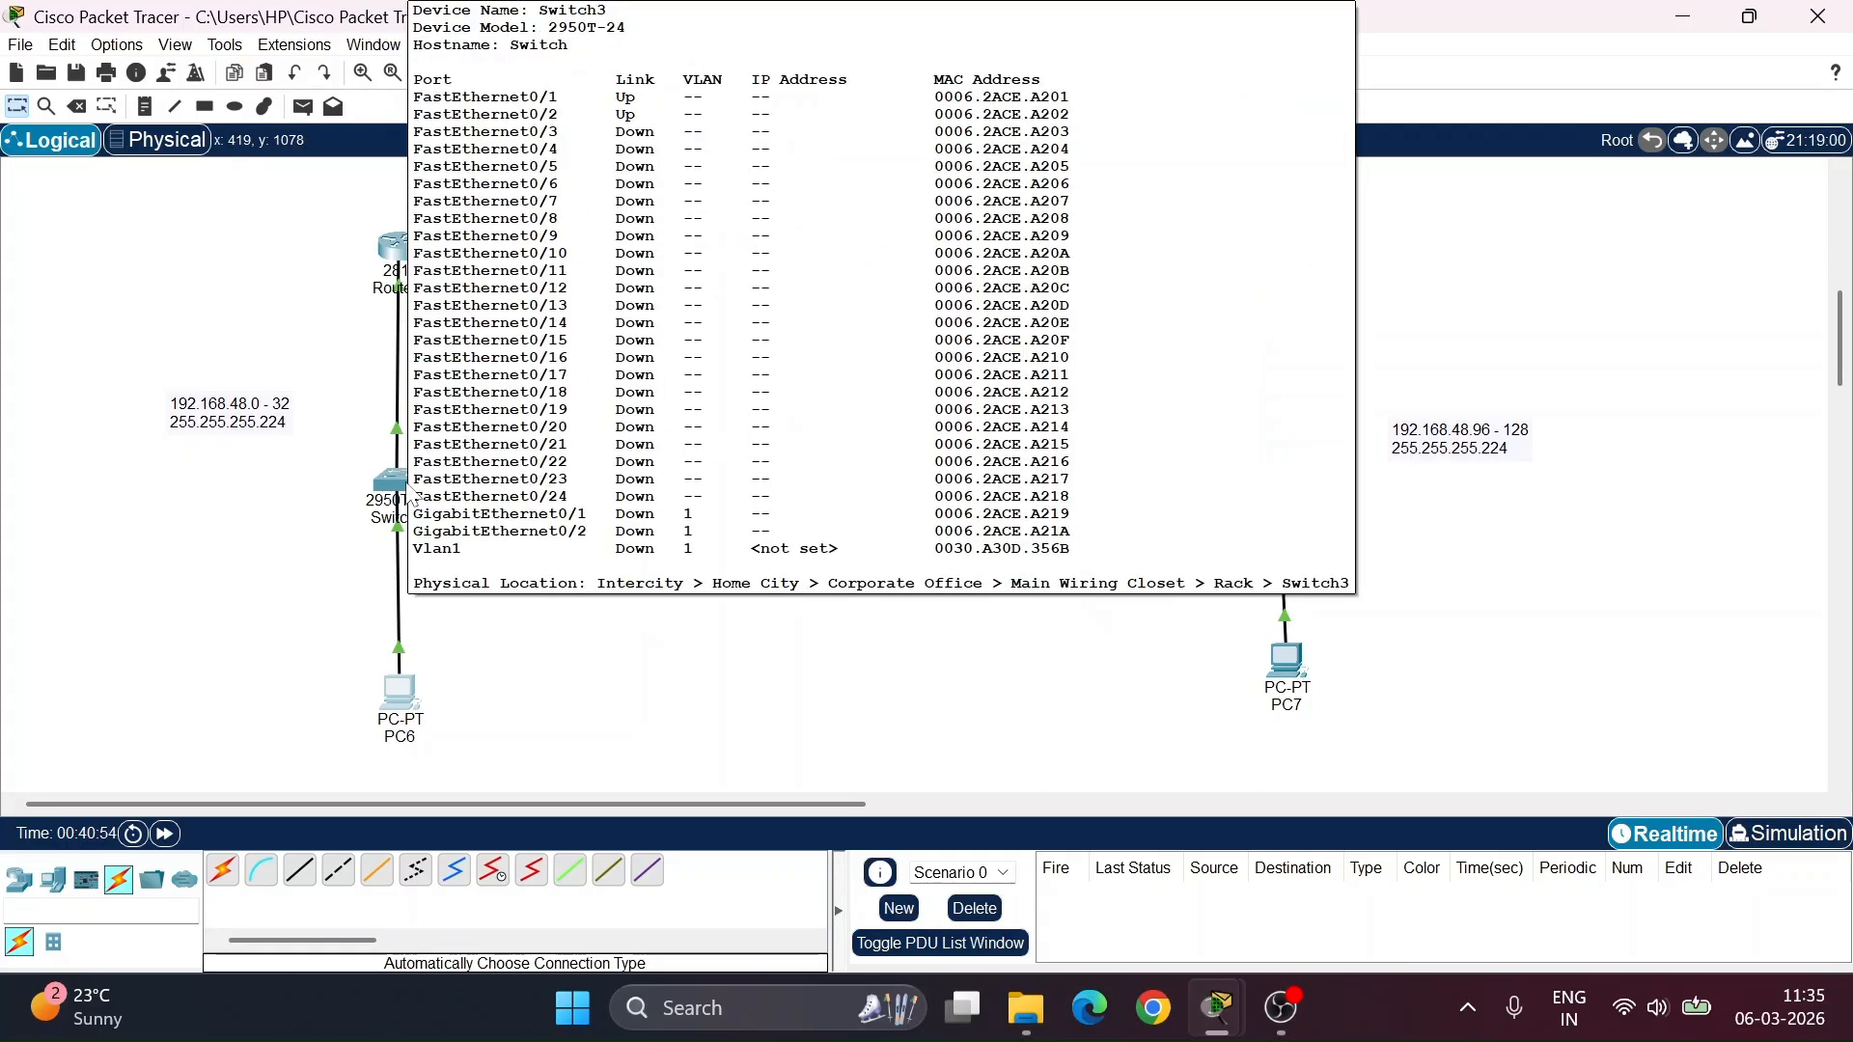
{"action": "mouse_move", "coordinate": [188, 405]}
{"action": "left_mouse_down"}
{"action": "mouse_move", "coordinate": [254, 423]}
{"action": "mouse_move", "coordinate": [218, 402]}
{"action": "left_mouse_up"}
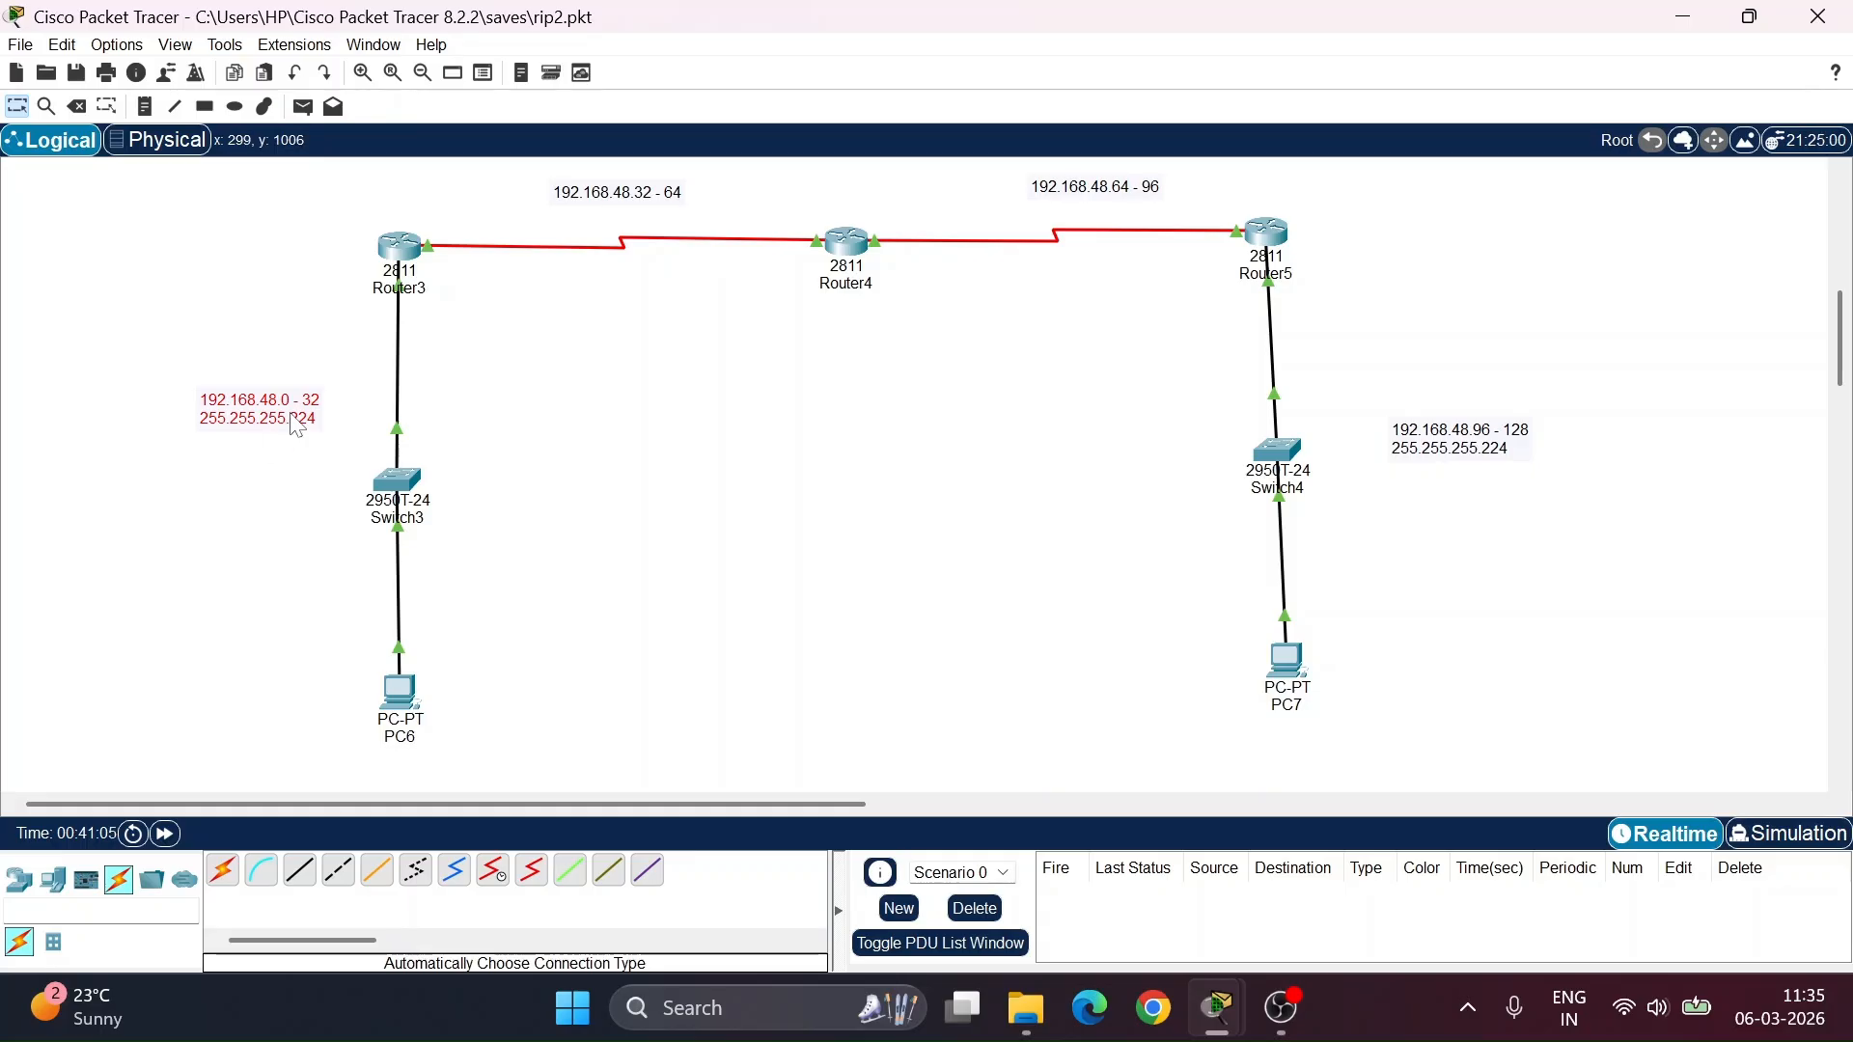
- Examine the IP address and subnet mask commands for interface s1/0 in Router3's command-line history and minimize the window
{"action": "left_click", "coordinate": [404, 250]}
{"action": "scroll", "coordinate": [1148, 492], "scroll_direction": "up", "scroll_amount": 2}
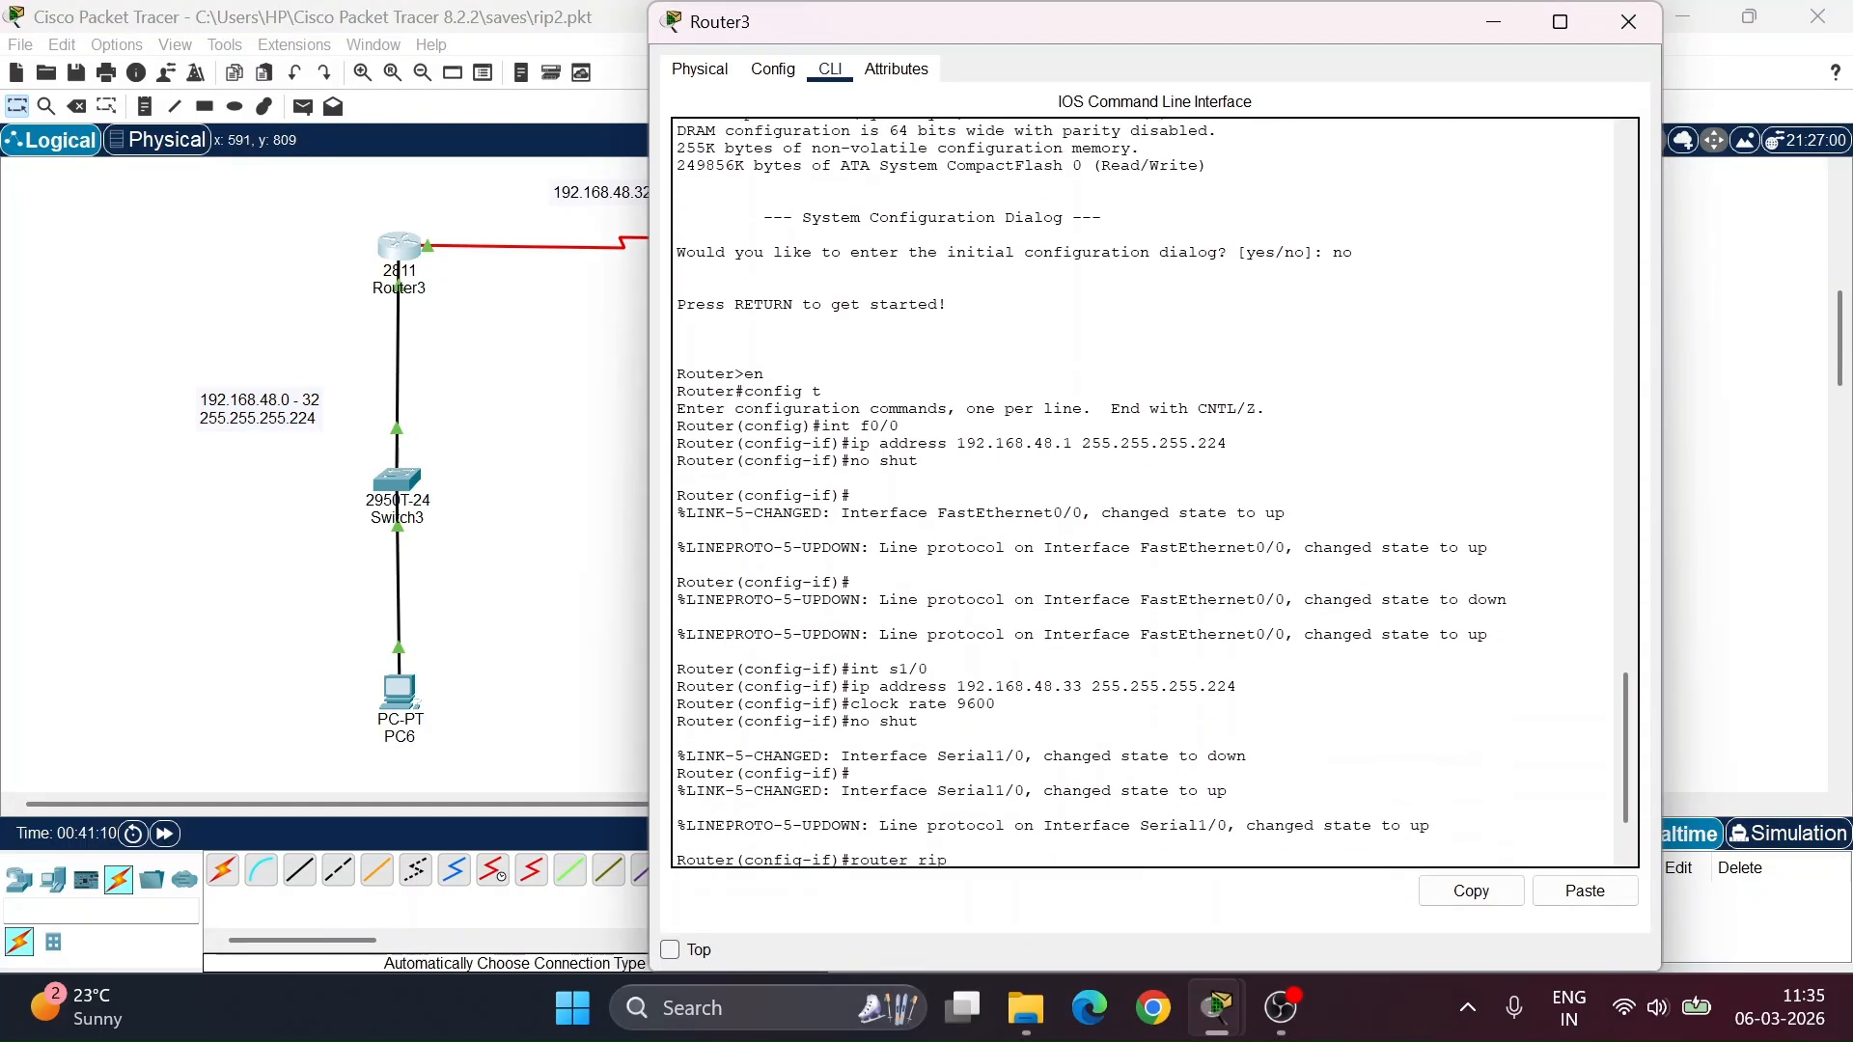
{"action": "left_click_drag", "start_coordinate": [851, 684], "coordinate": [1081, 685]}
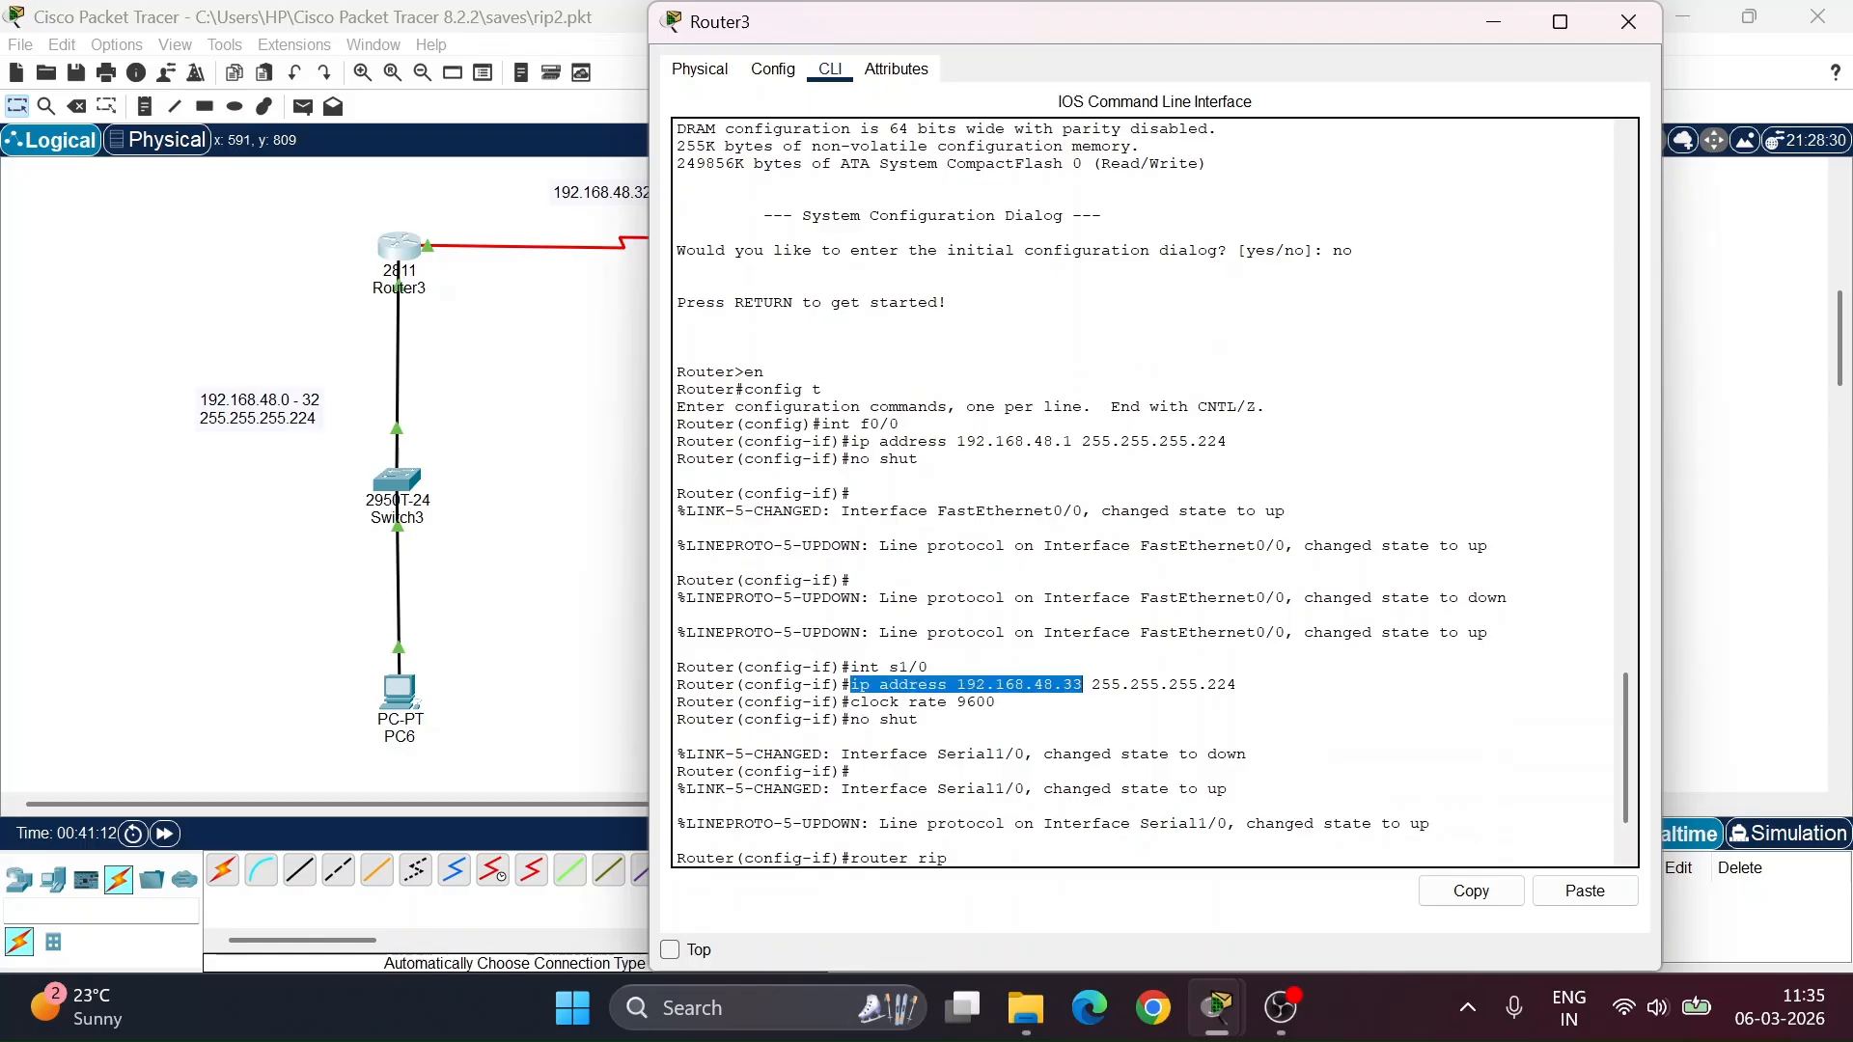
{"action": "left_click_drag", "start_coordinate": [1238, 685], "coordinate": [1092, 685]}
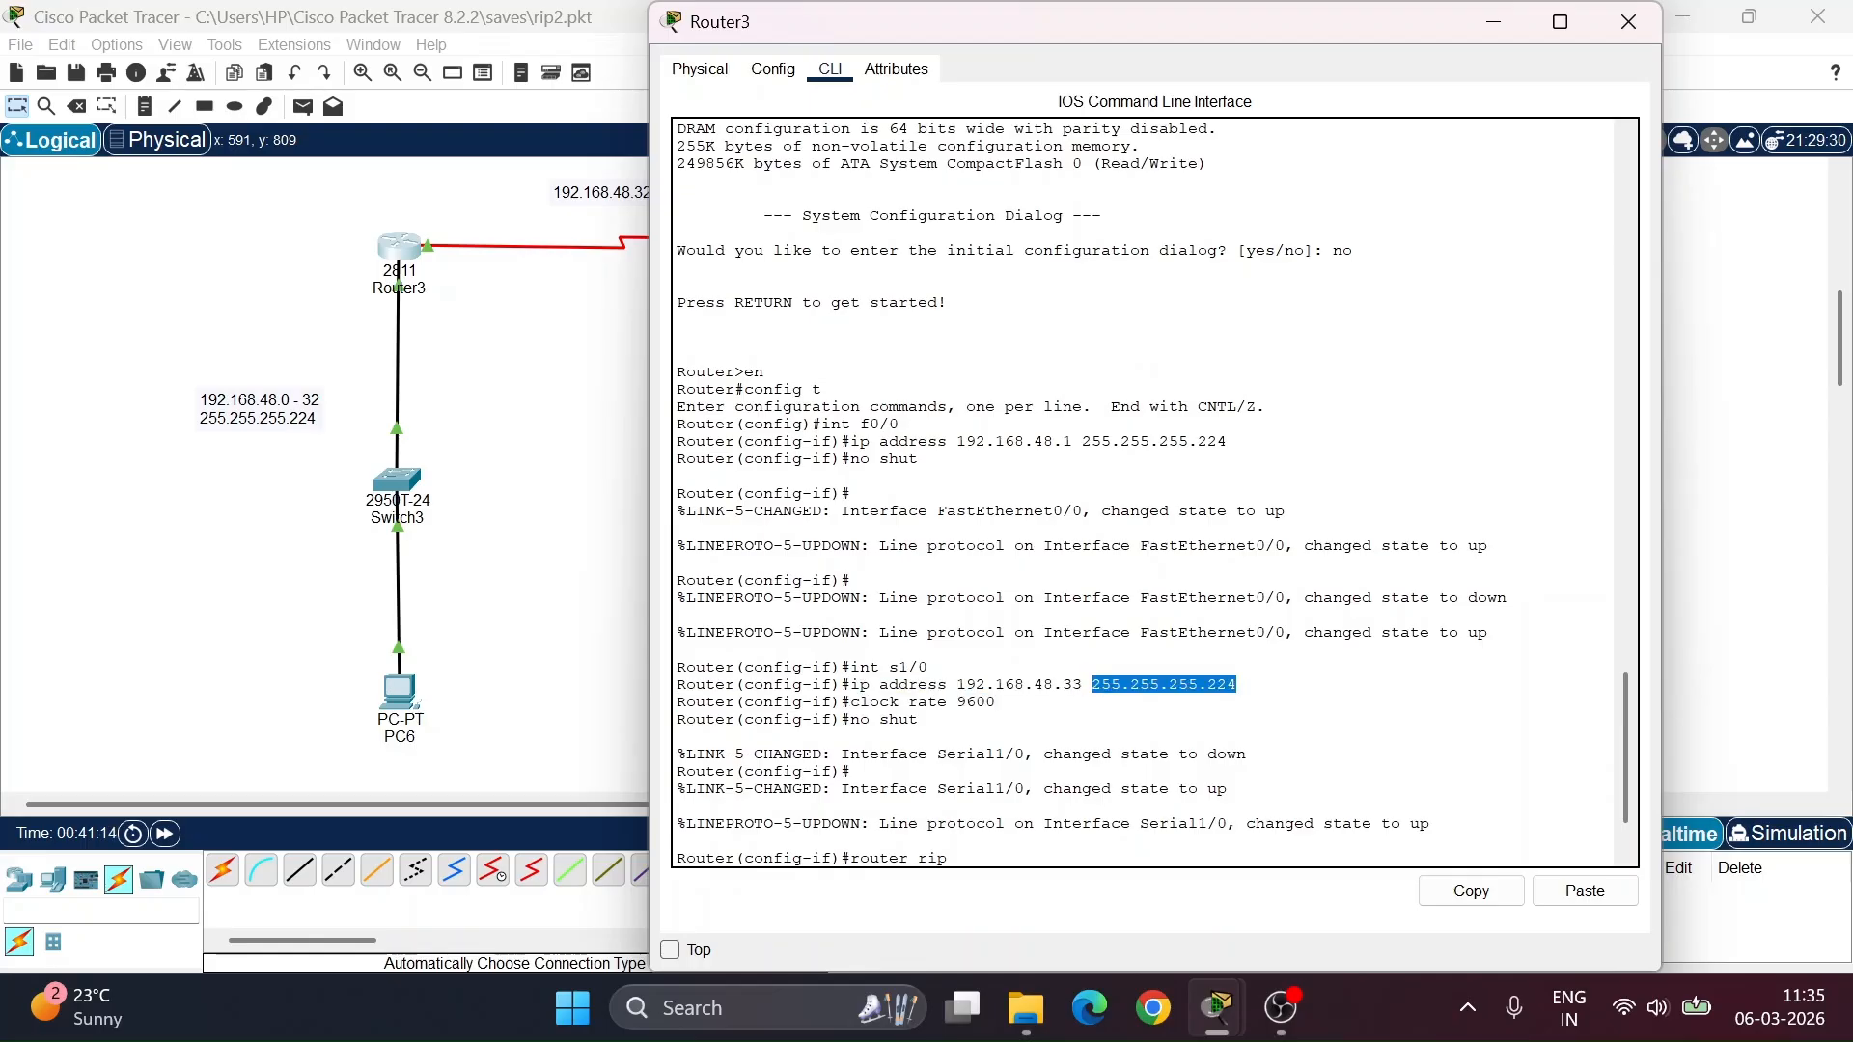
{"action": "left_click_drag", "start_coordinate": [1238, 685], "coordinate": [1130, 685]}
{"action": "left_click", "coordinate": [1478, 28]}
- Examine PC6's static IPv4 address, subnet mask and default gateway in its IP configuration, and close PC6's window
{"action": "left_click", "coordinate": [405, 686]}
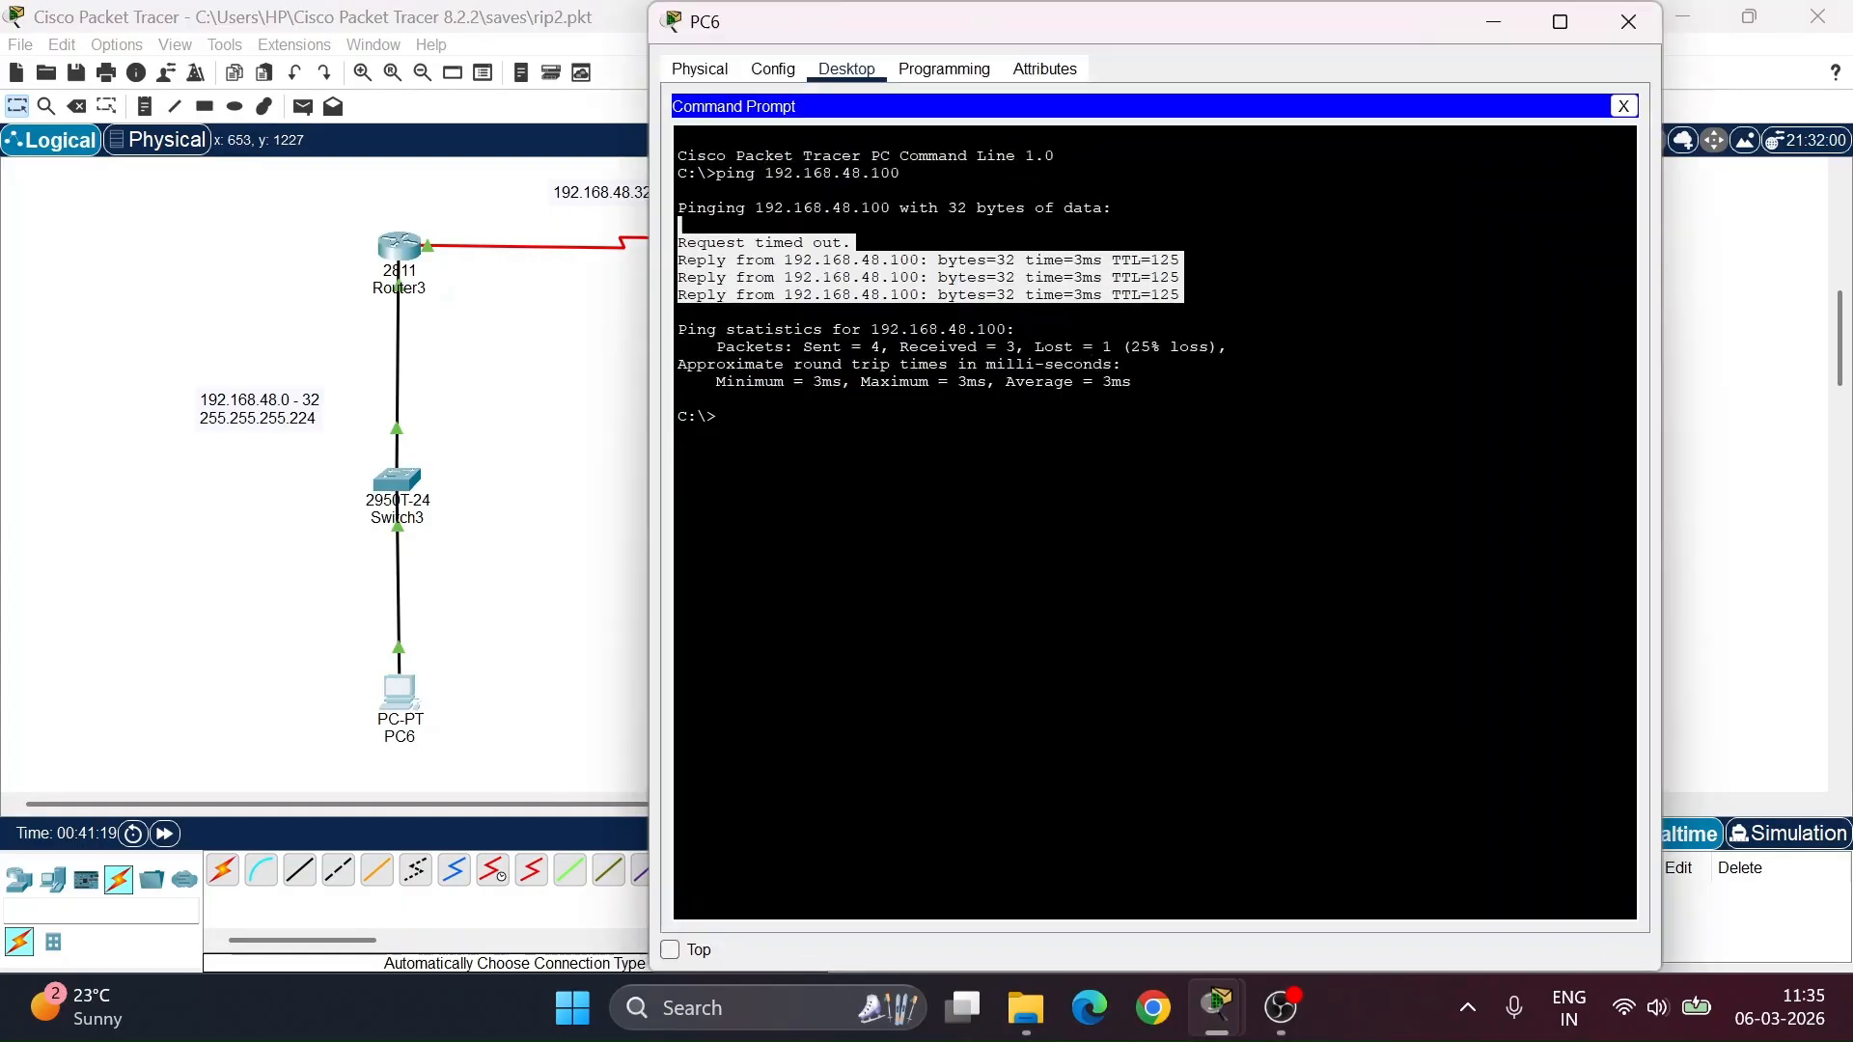
{"action": "left_click", "coordinate": [773, 70]}
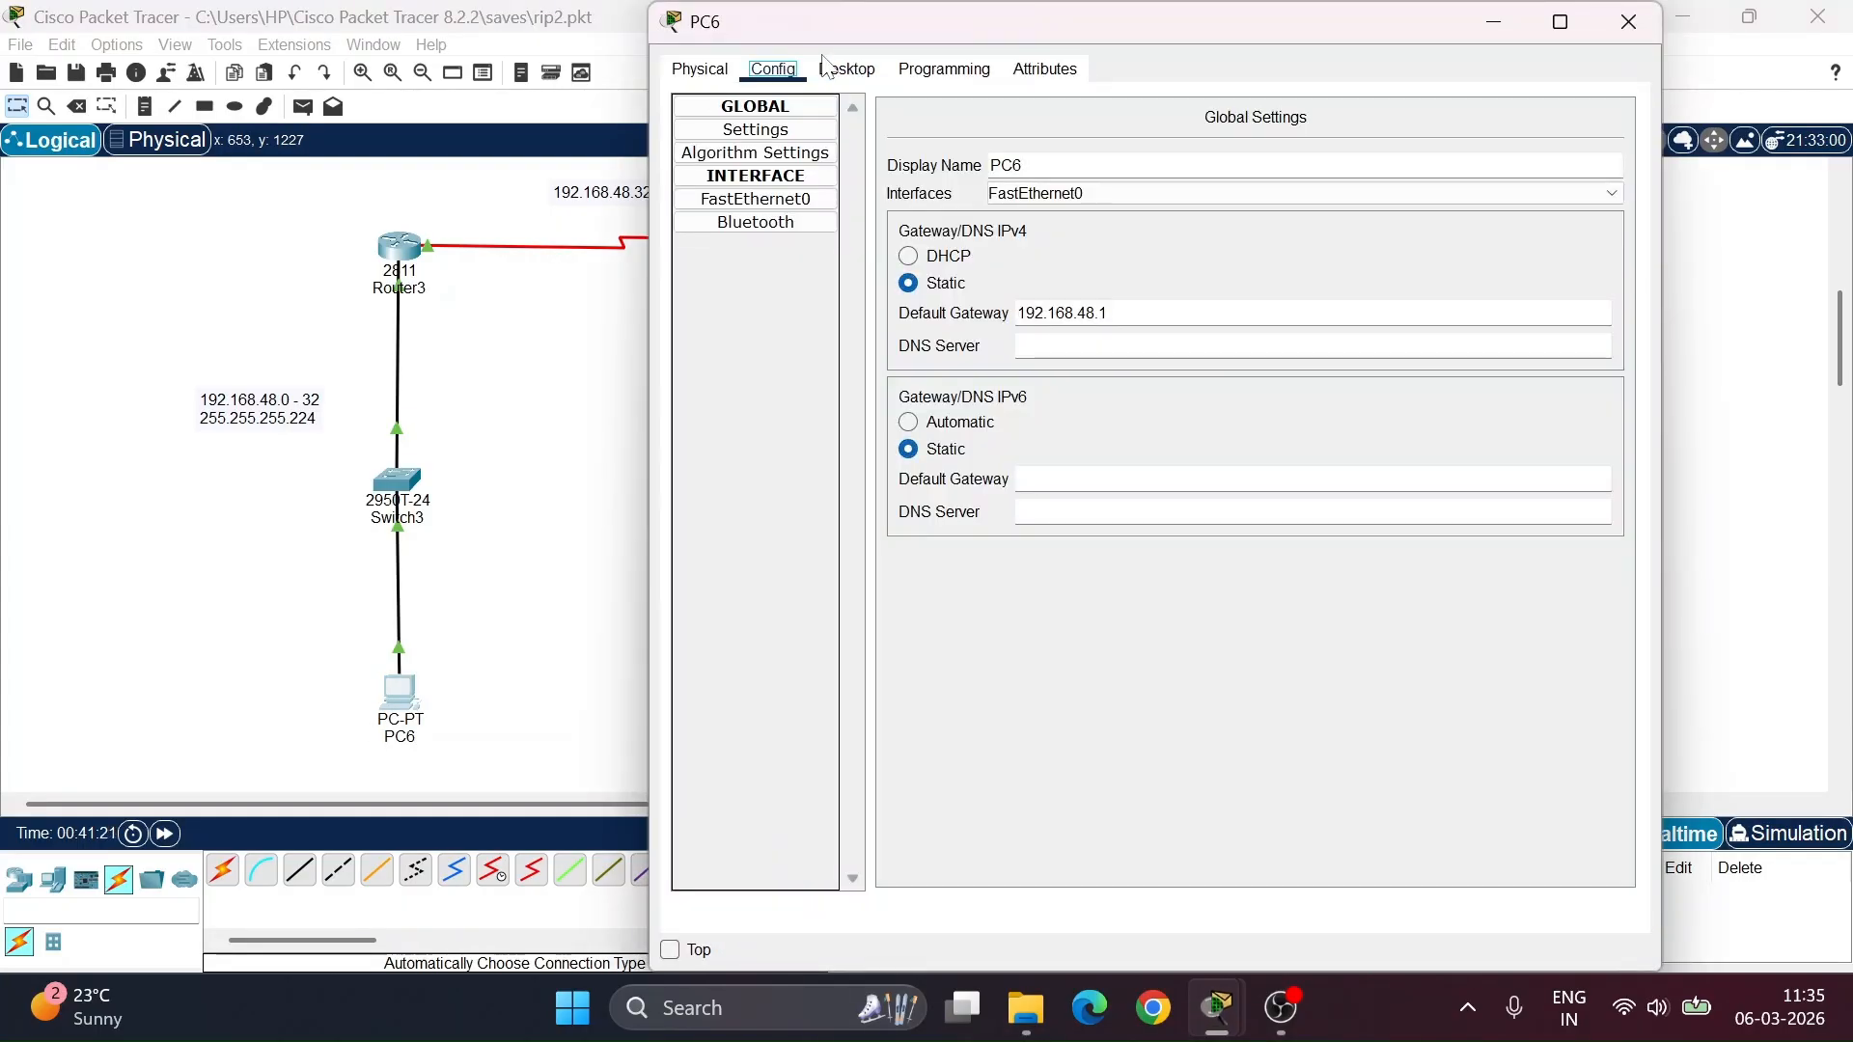
{"action": "left_click", "coordinate": [847, 71]}
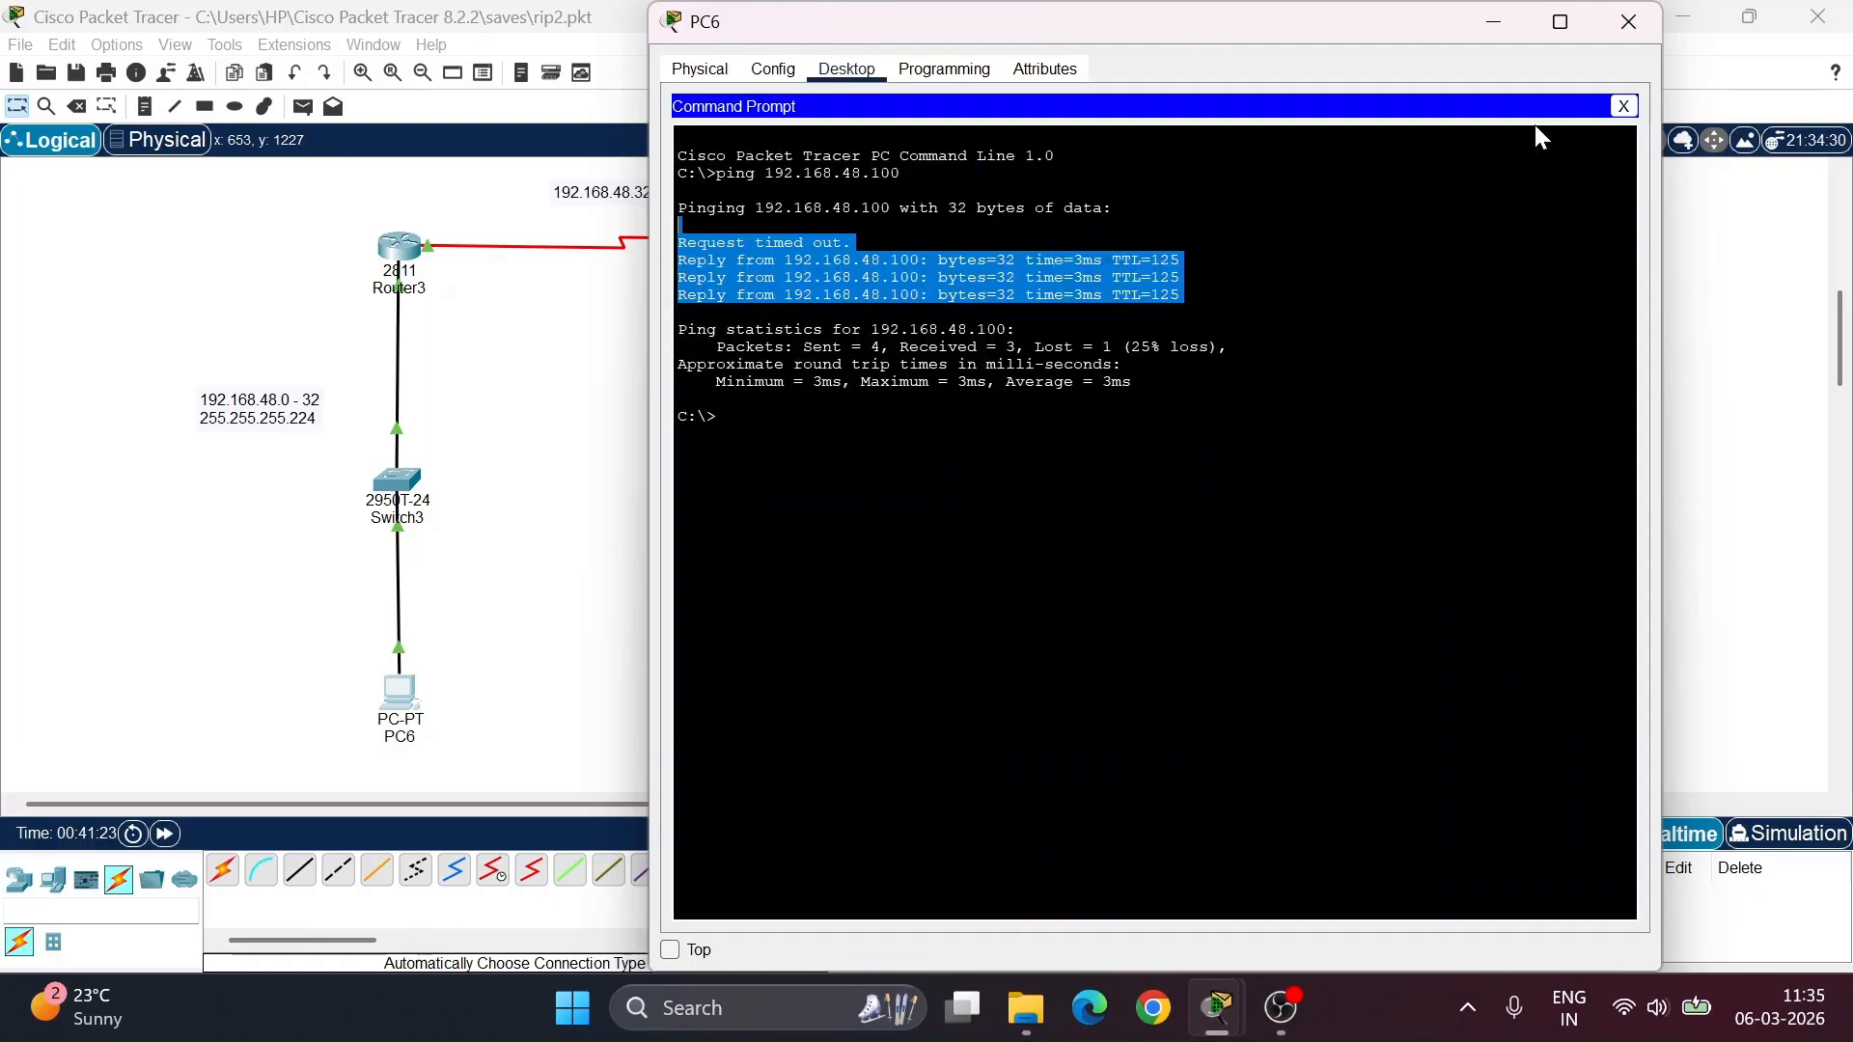
{"action": "left_click", "coordinate": [1629, 101]}
{"action": "left_click", "coordinate": [818, 135]}
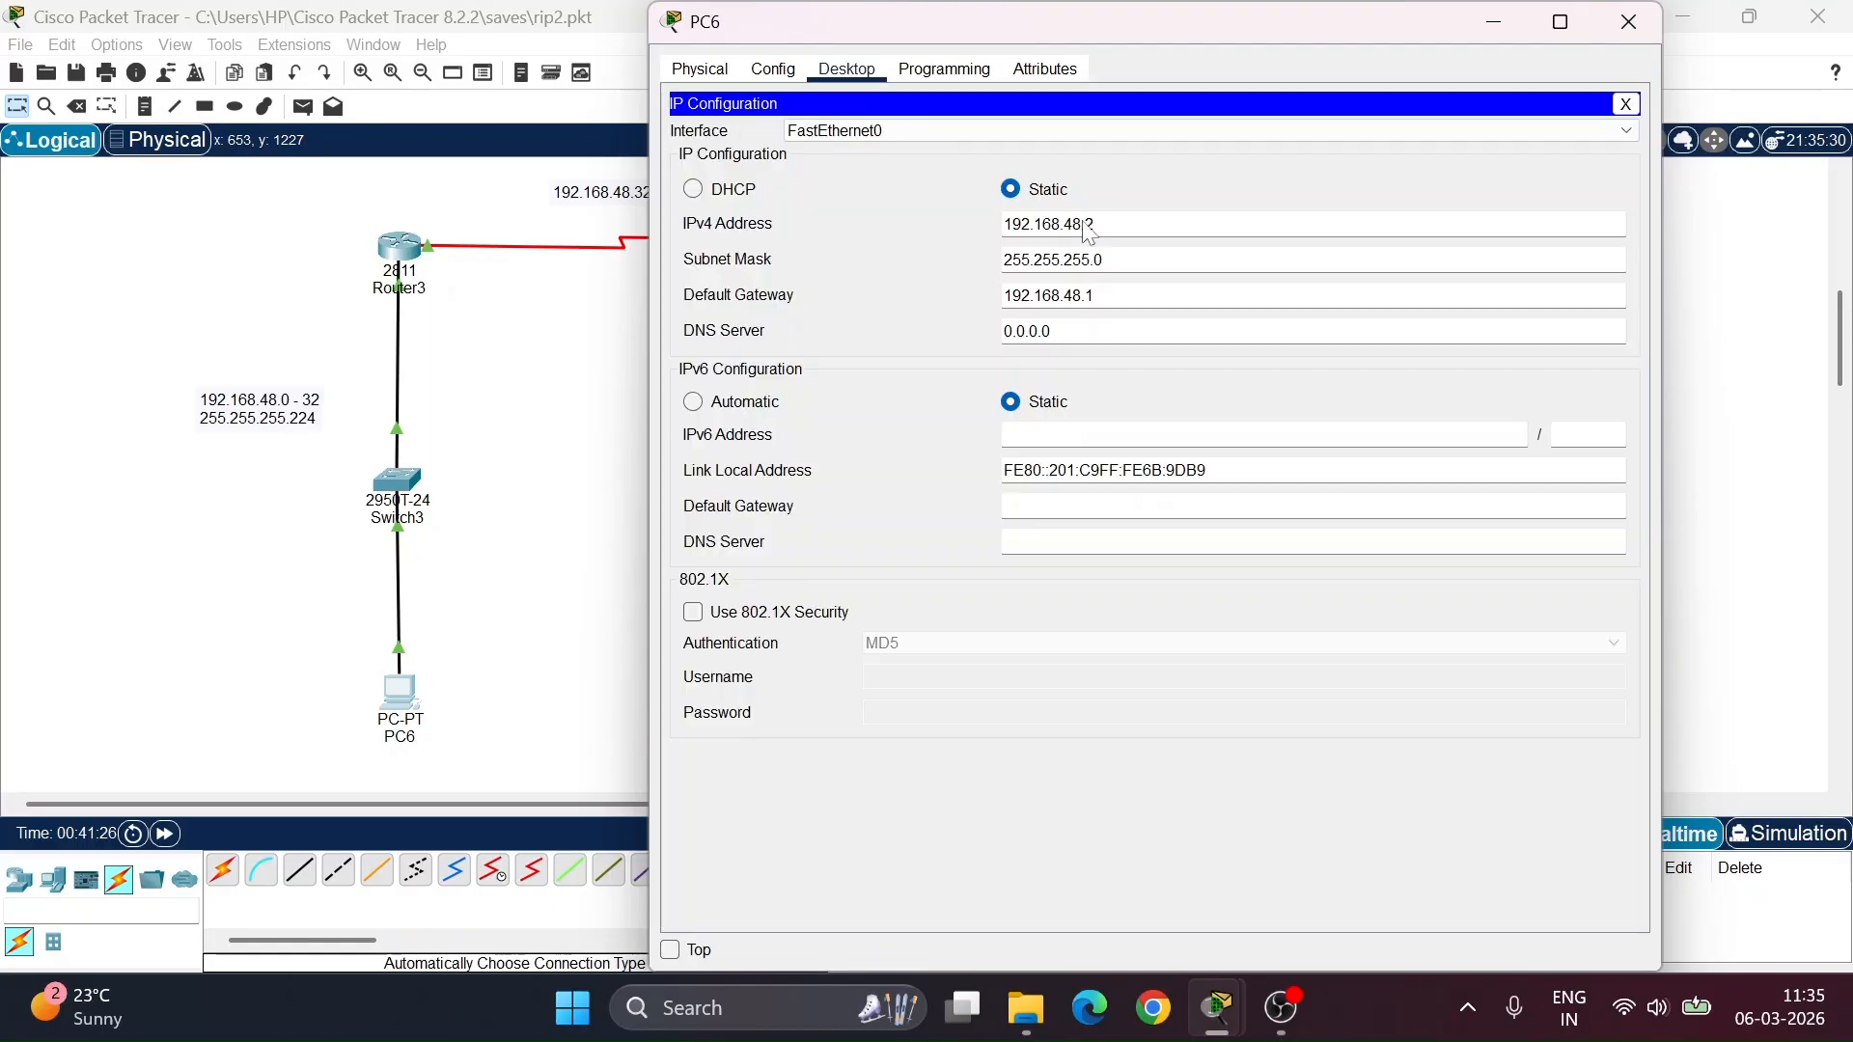
{"action": "left_click", "coordinate": [1493, 25]}
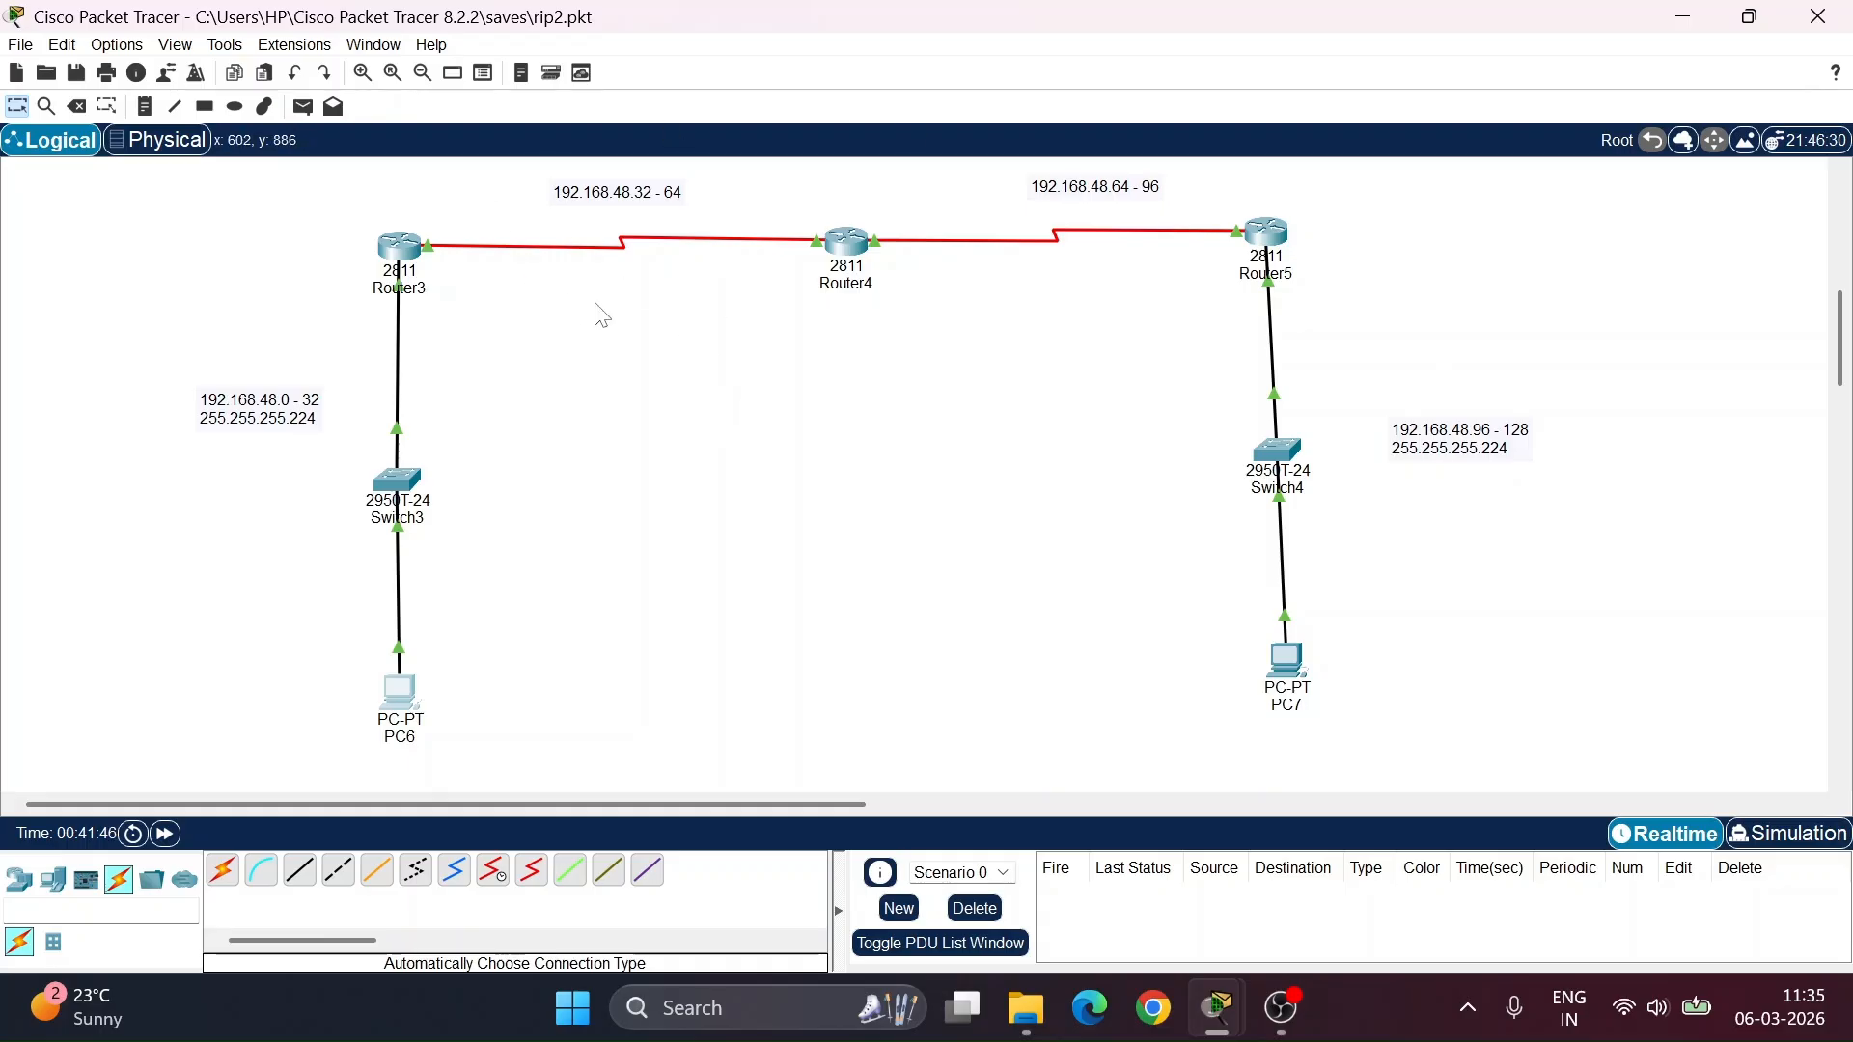
{"action": "scroll", "coordinate": [493, 349], "scroll_direction": "up", "scroll_amount": 1}
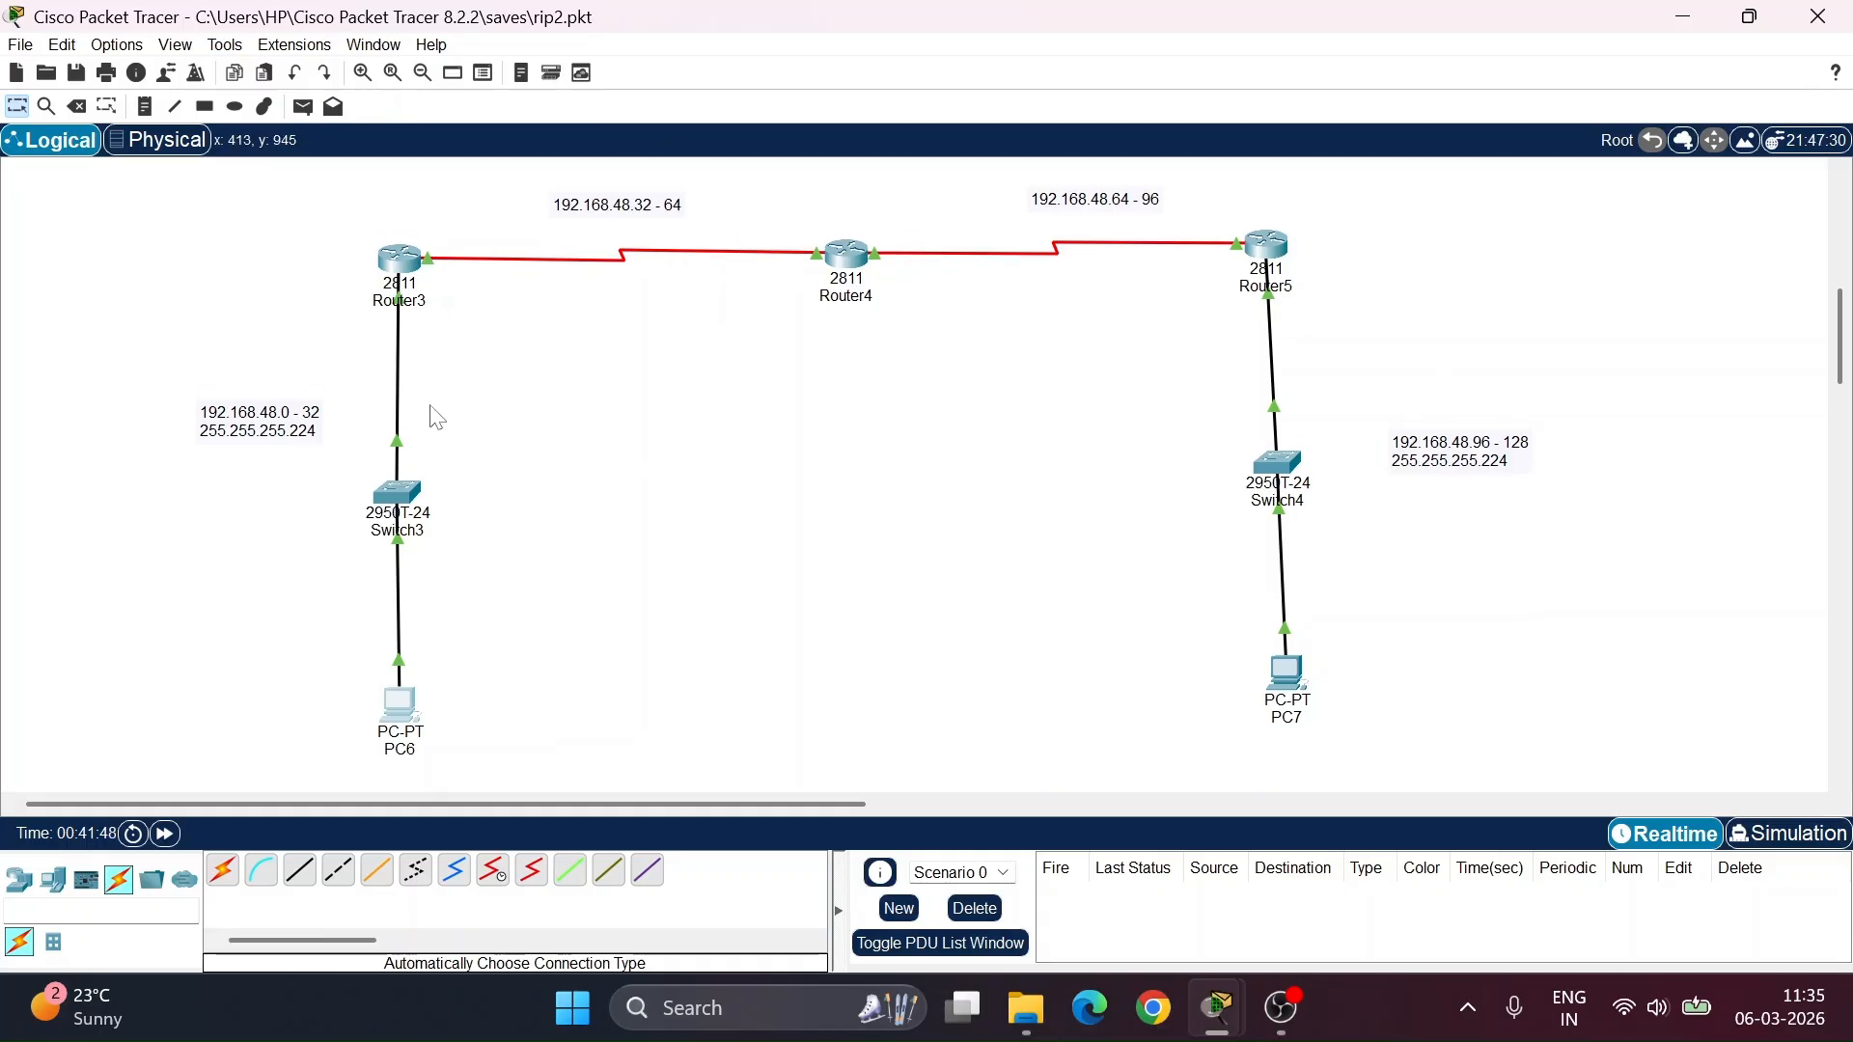
{"action": "scroll", "coordinate": [1262, 470], "scroll_direction": "down", "scroll_amount": 3}
{"action": "left_click", "coordinate": [400, 533]}
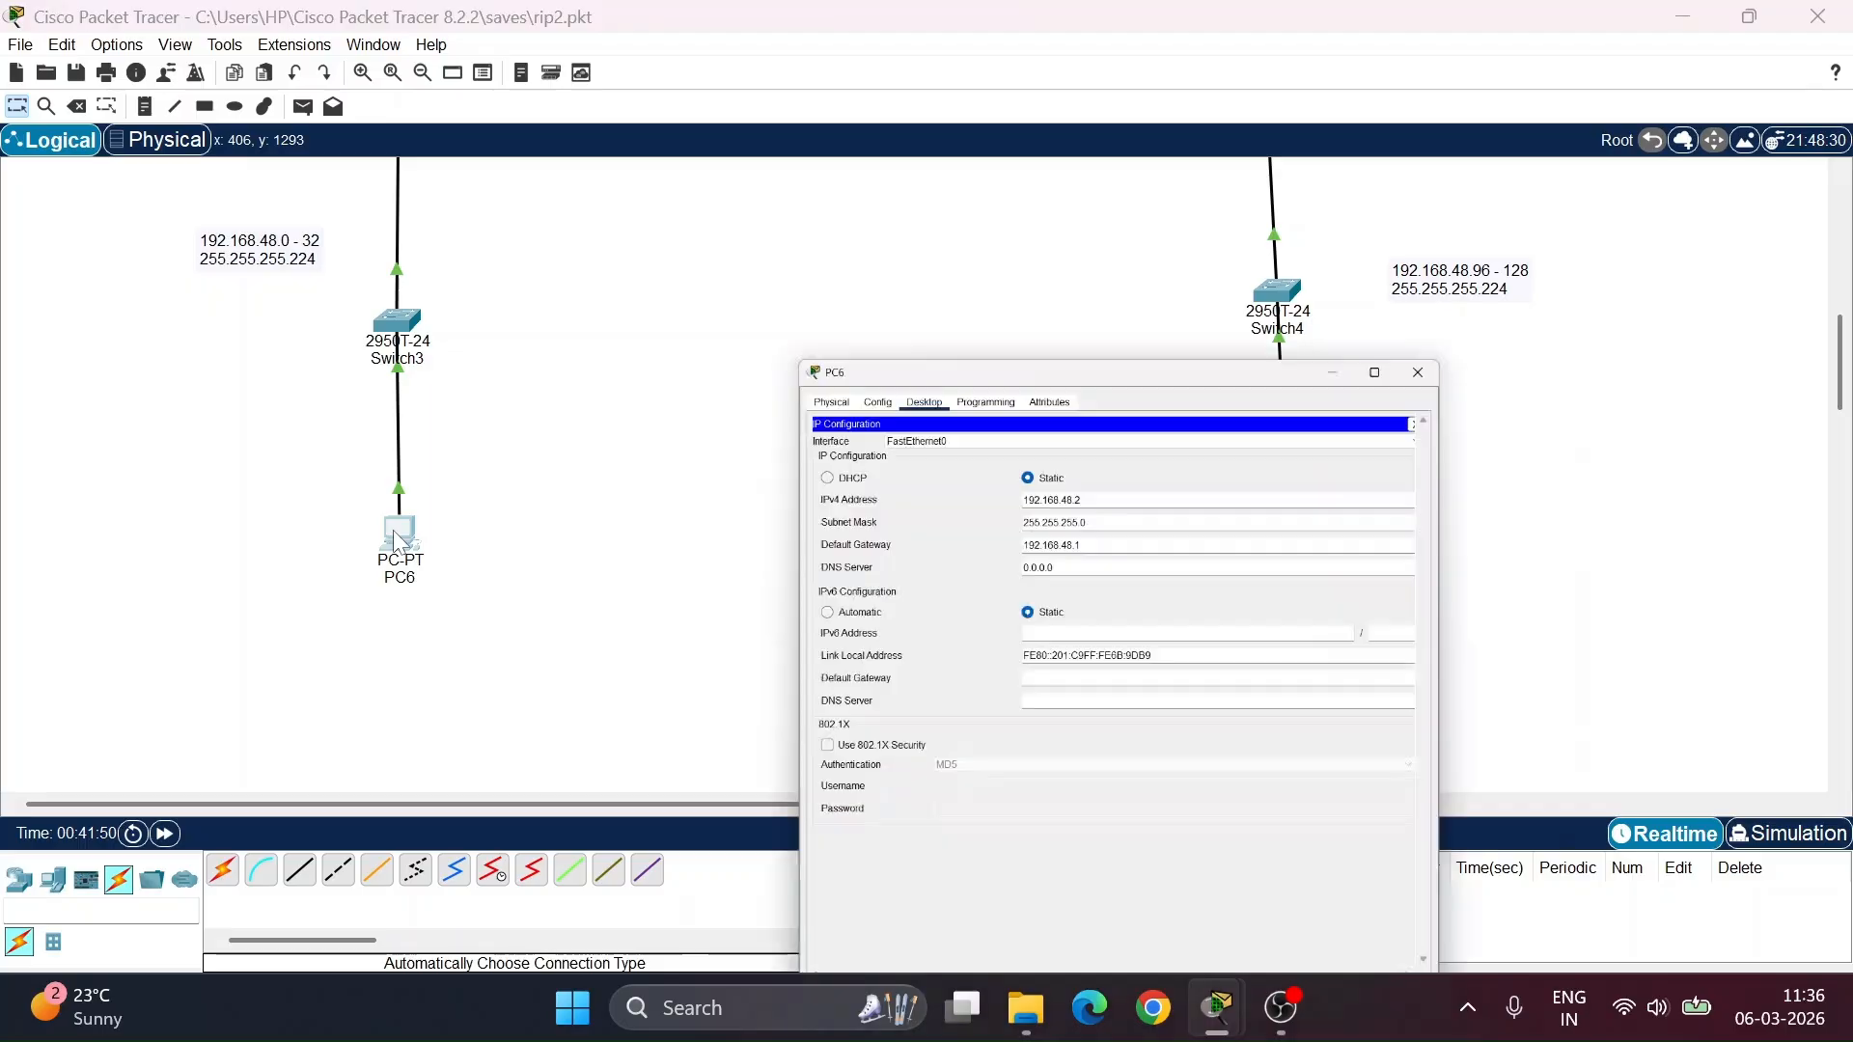
{"action": "left_click", "coordinate": [1629, 21]}
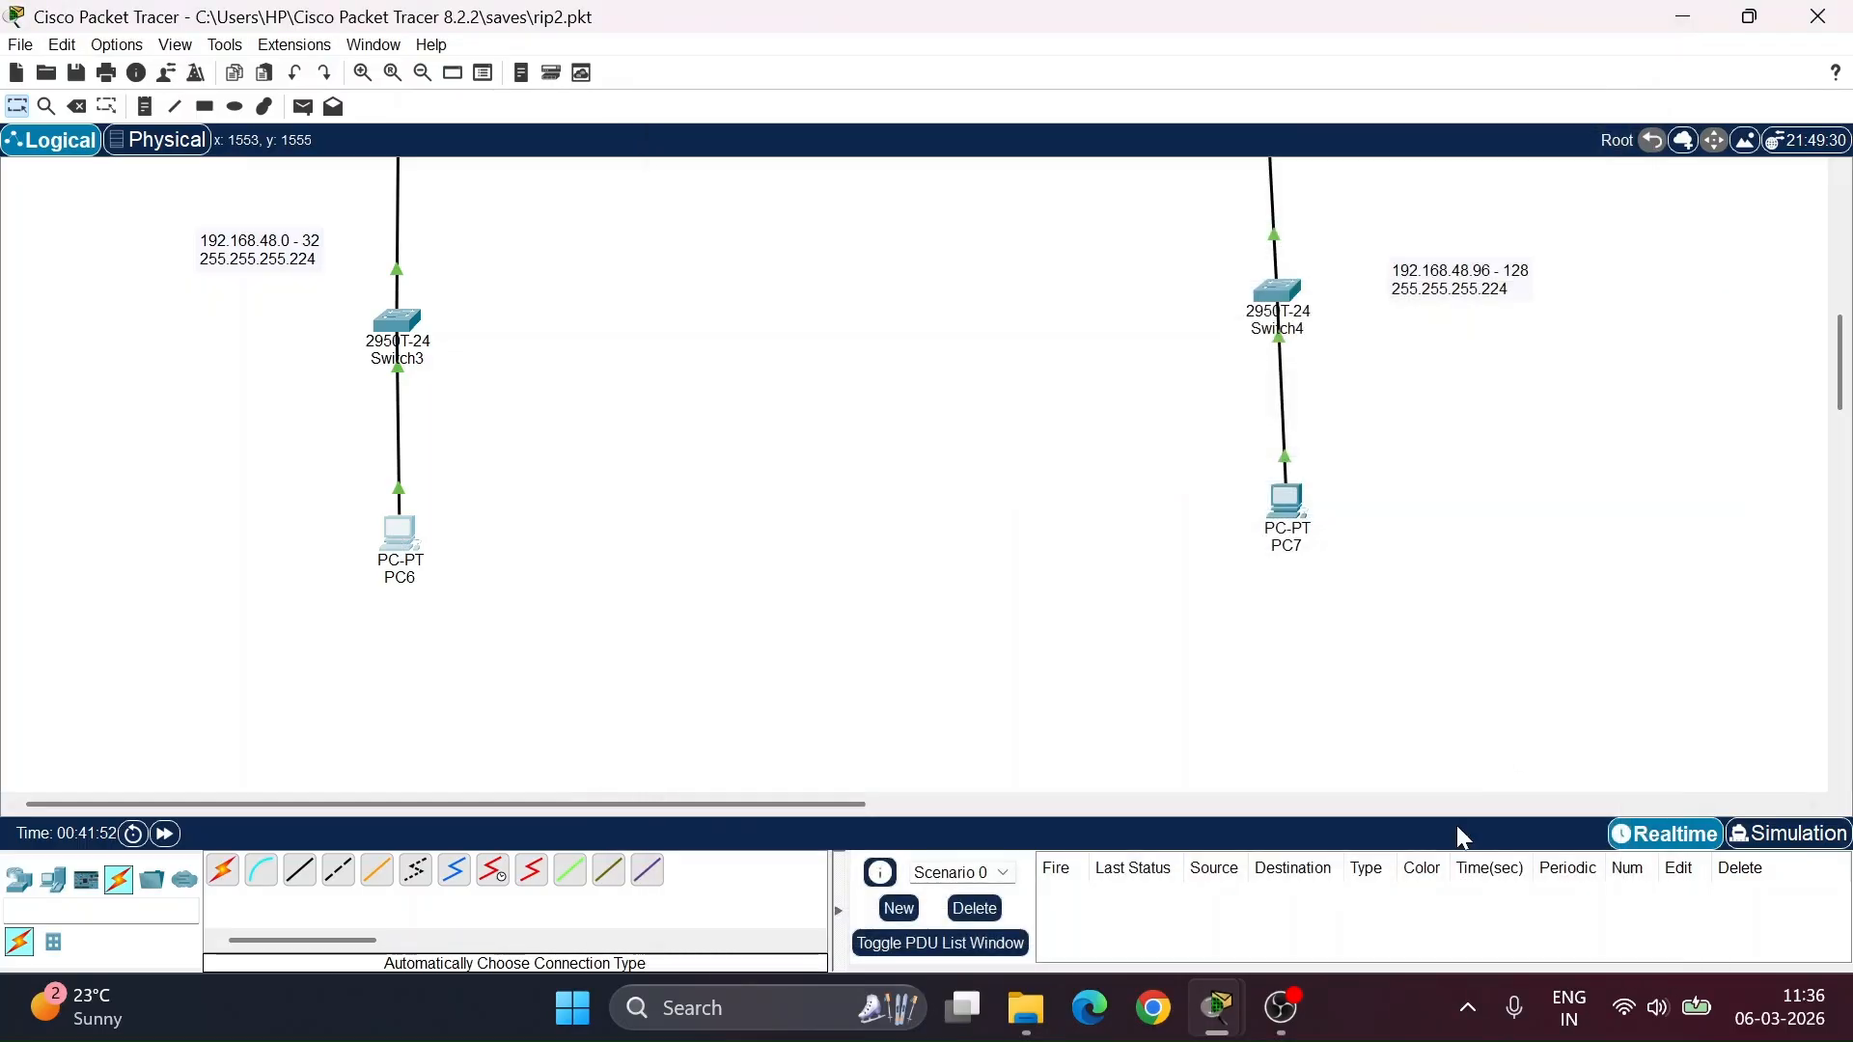
{"action": "left_click", "coordinate": [1282, 1007]}
{"action": "left_click", "coordinate": [1409, 714]}
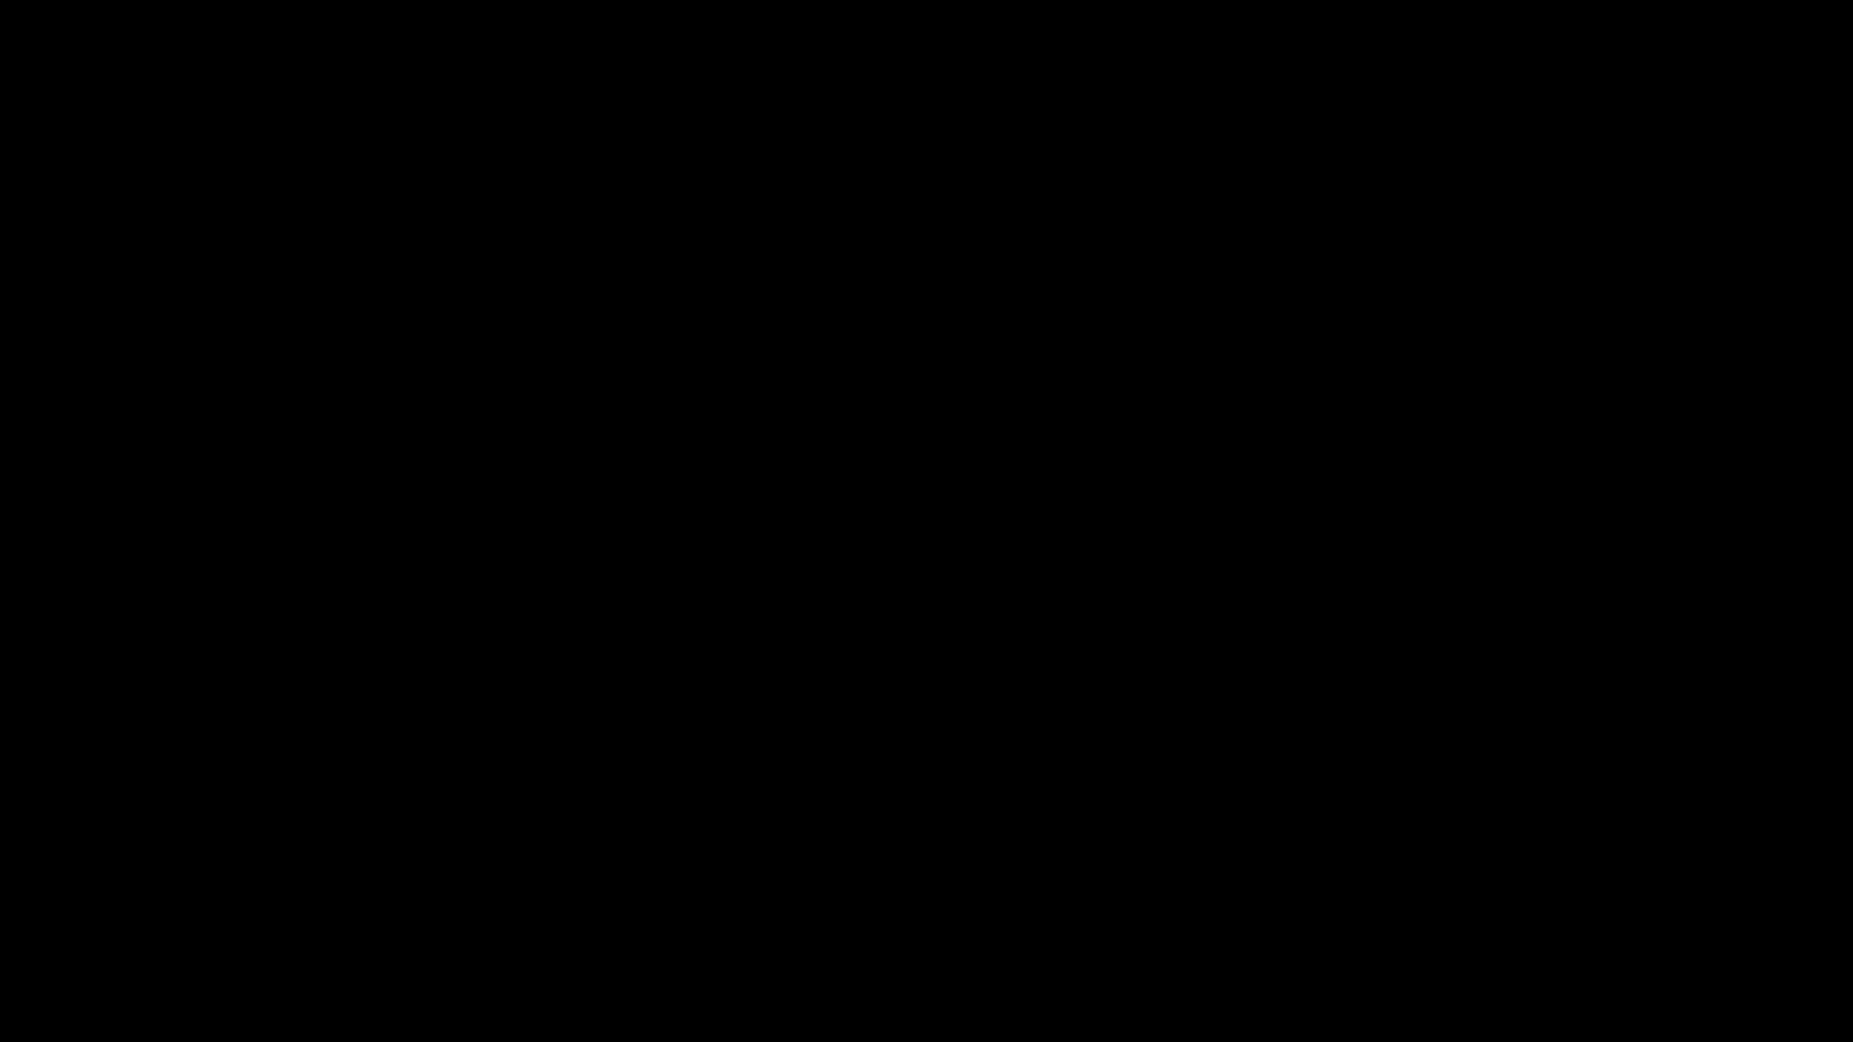